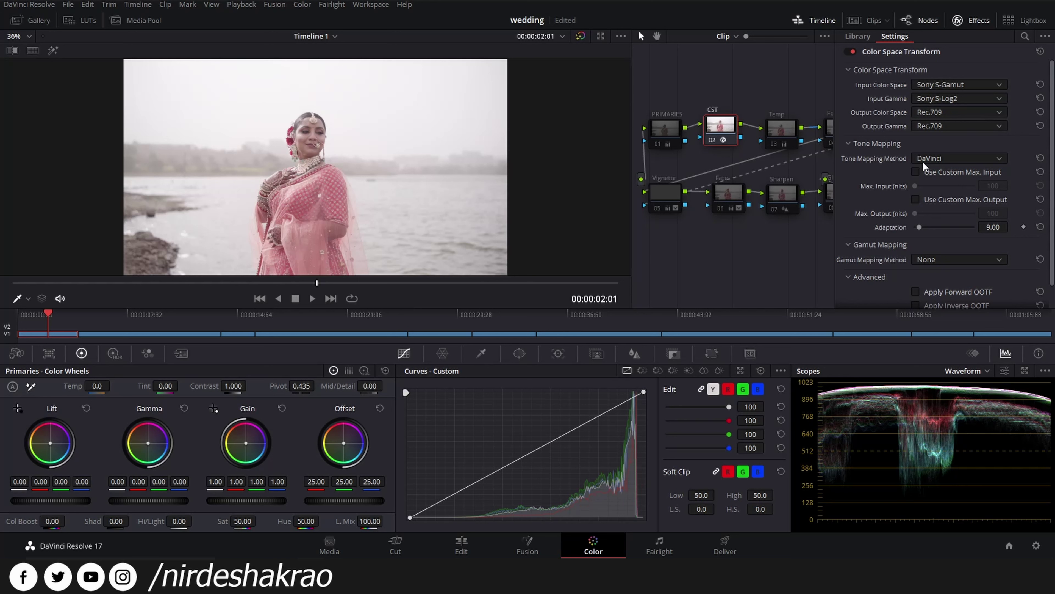
# Step: Review the remaining Color Space Transform settings and compare the image with the CST node disabled and enabled
pyautogui.scroll(-1, 964, 192)
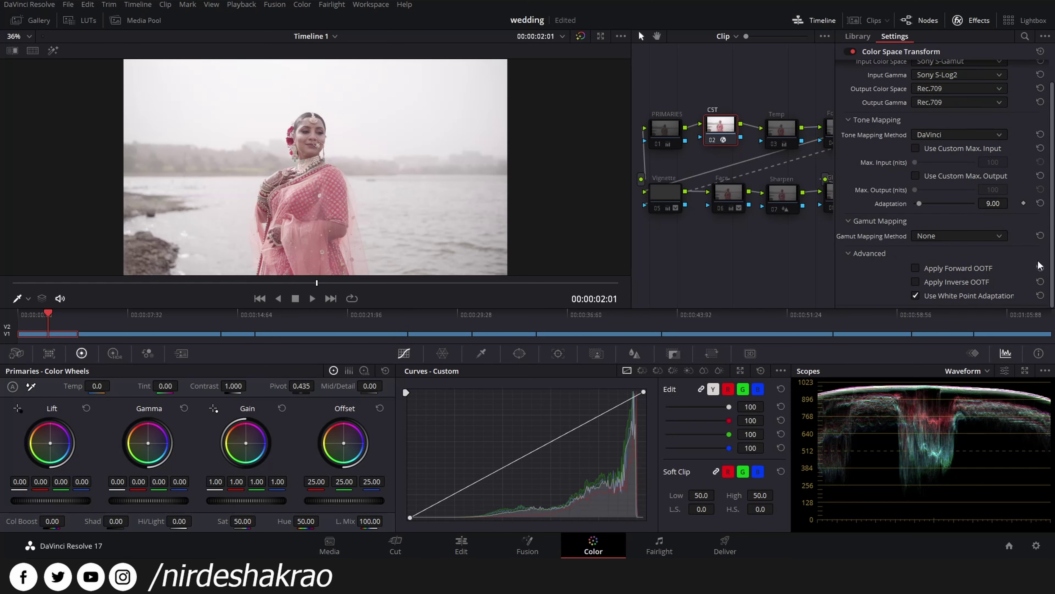
pyautogui.moveTo(712, 124); pyautogui.dragTo(716, 127)
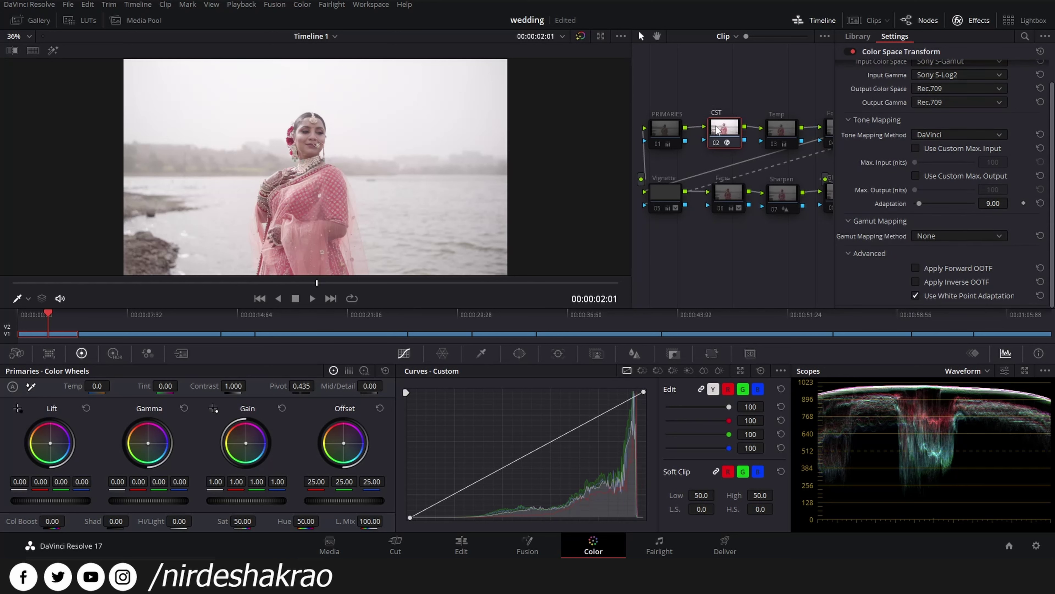
pyautogui.hotkey('ctrl', 'd')
pyautogui.hotkey('ctrl', 'd')
pyautogui.hotkey('ctrl', 'd')
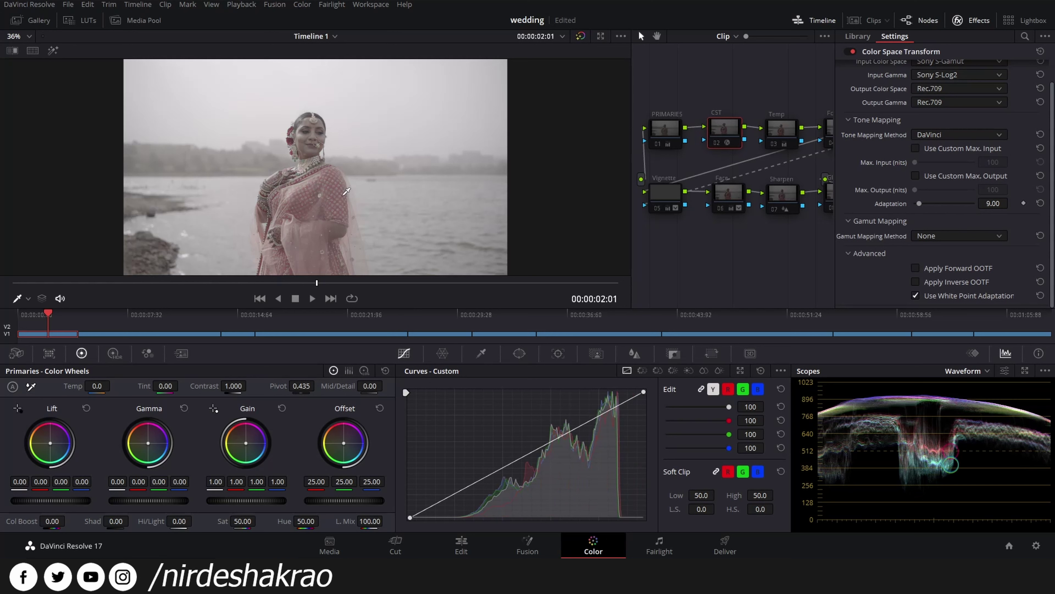
pyautogui.hotkey('ctrl', 'd')
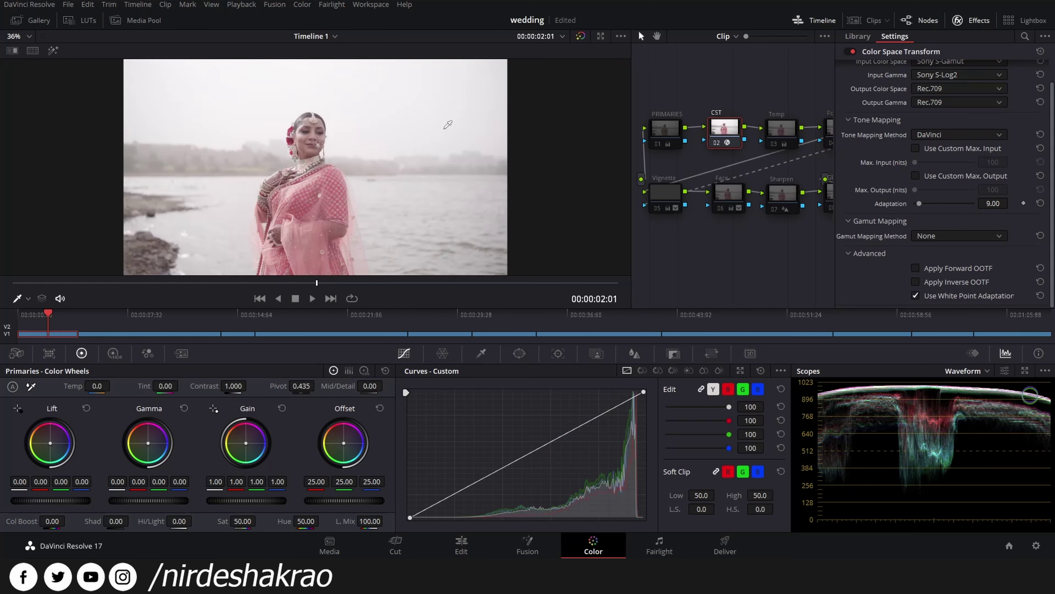
# Step: Enable the PRIMARIES node ahead of the CST node and check the CST node's settings
pyautogui.click(672, 128)
pyautogui.hotkey('ctrl', 'd')
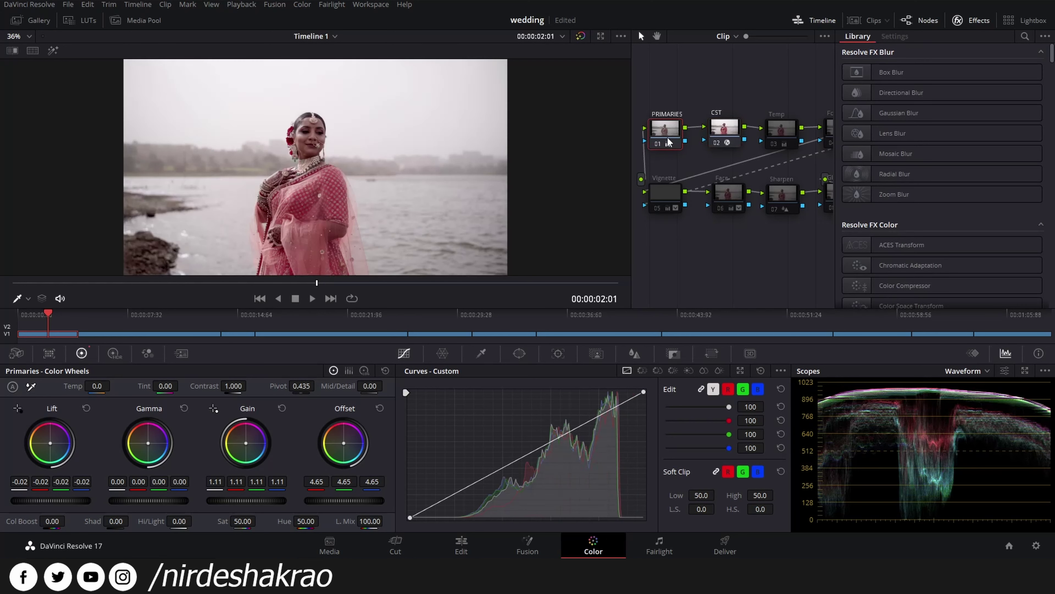
pyautogui.moveTo(669, 133); pyautogui.dragTo(671, 133)
pyautogui.click(724, 131)
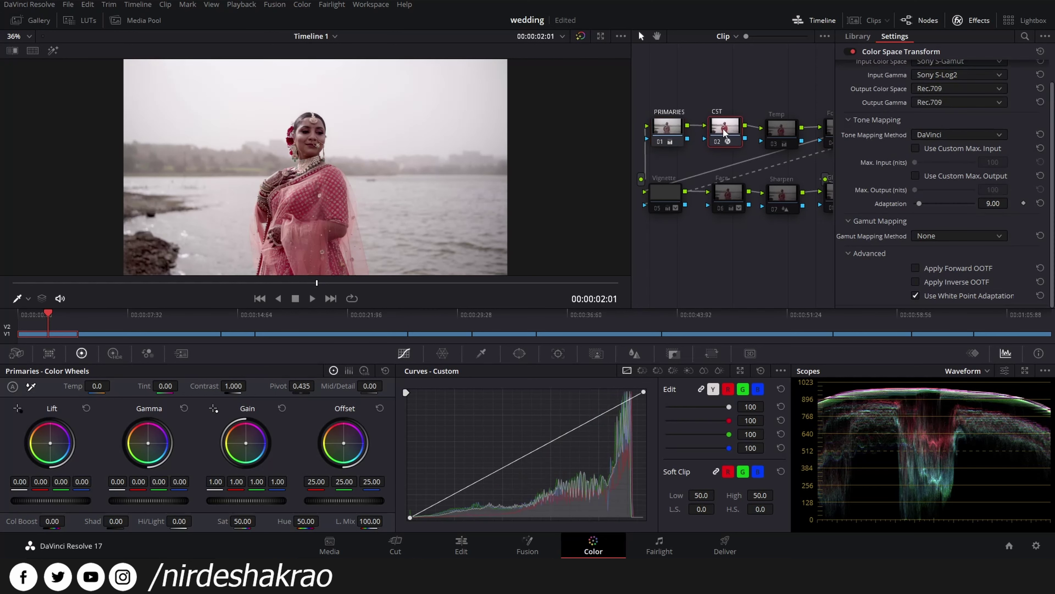
# Step: Compare the image with the PRIMARIES node disabled and enabled
pyautogui.click(674, 129)
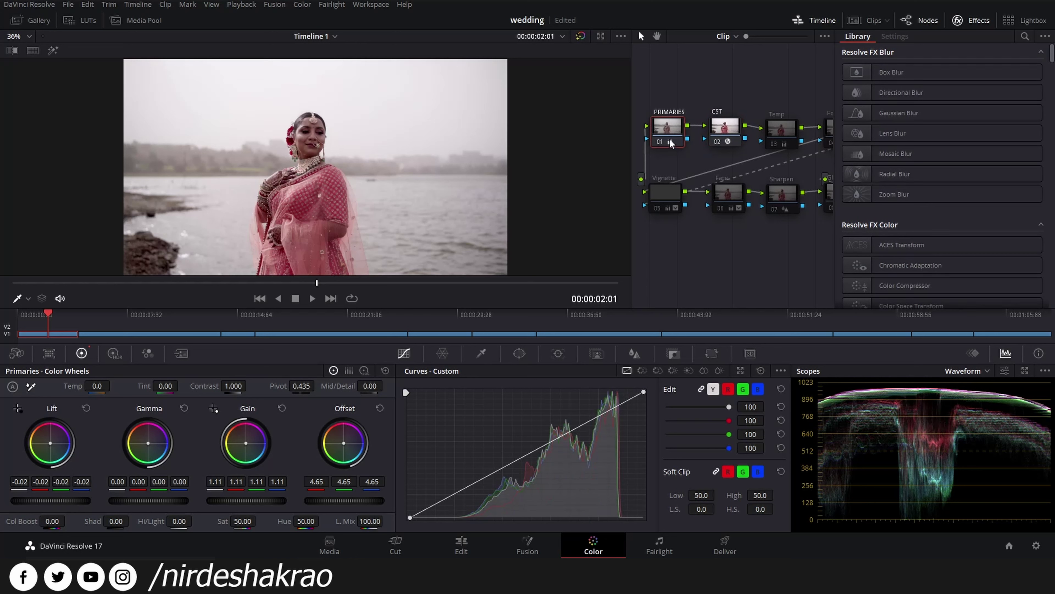
pyautogui.moveTo(667, 123); pyautogui.dragTo(672, 122)
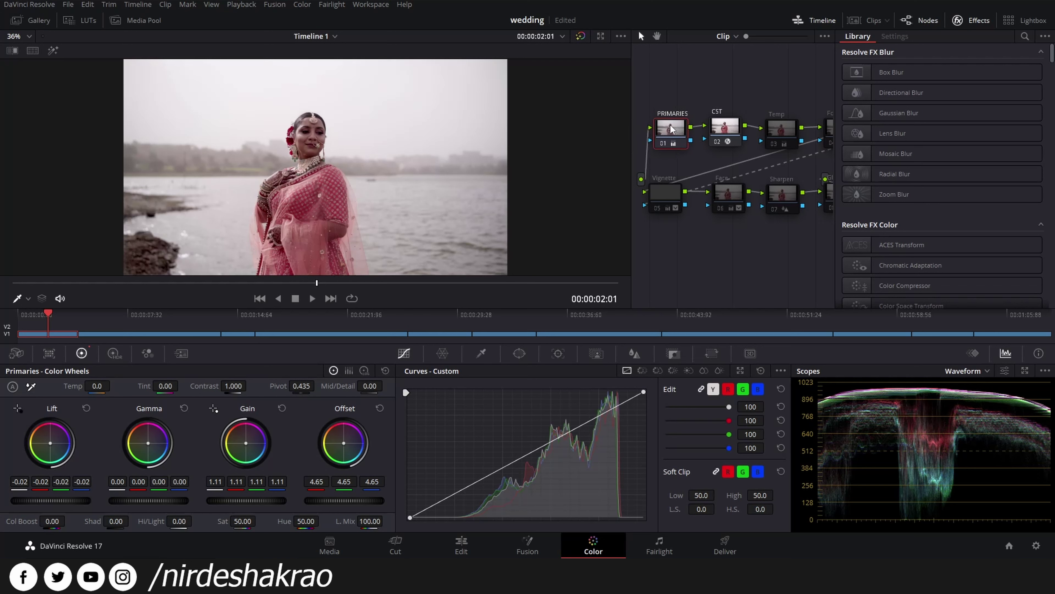
pyautogui.hotkey('ctrl', 'd')
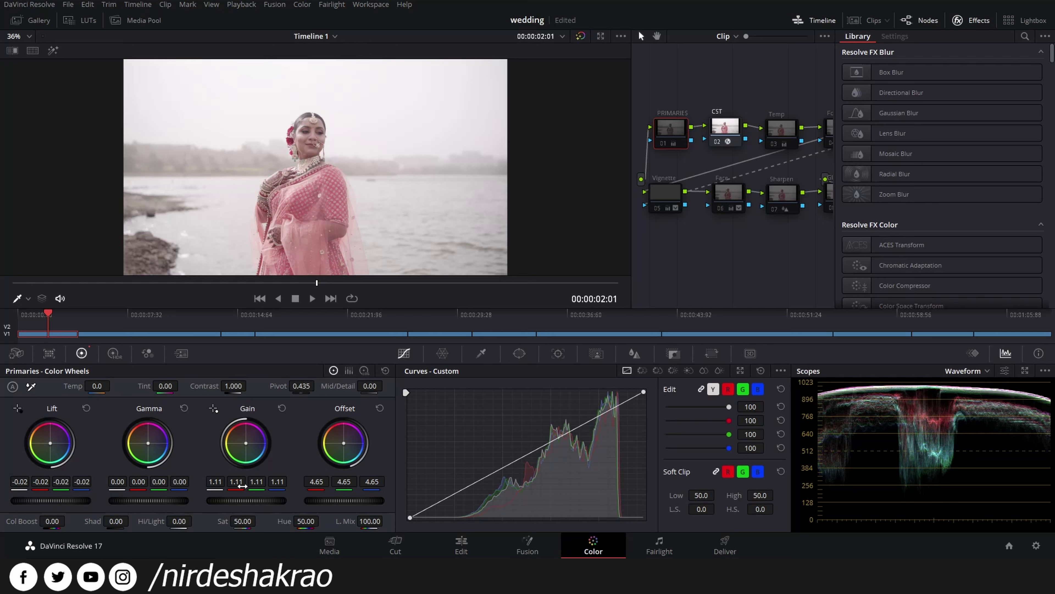
pyautogui.hotkey('ctrl', 'd')
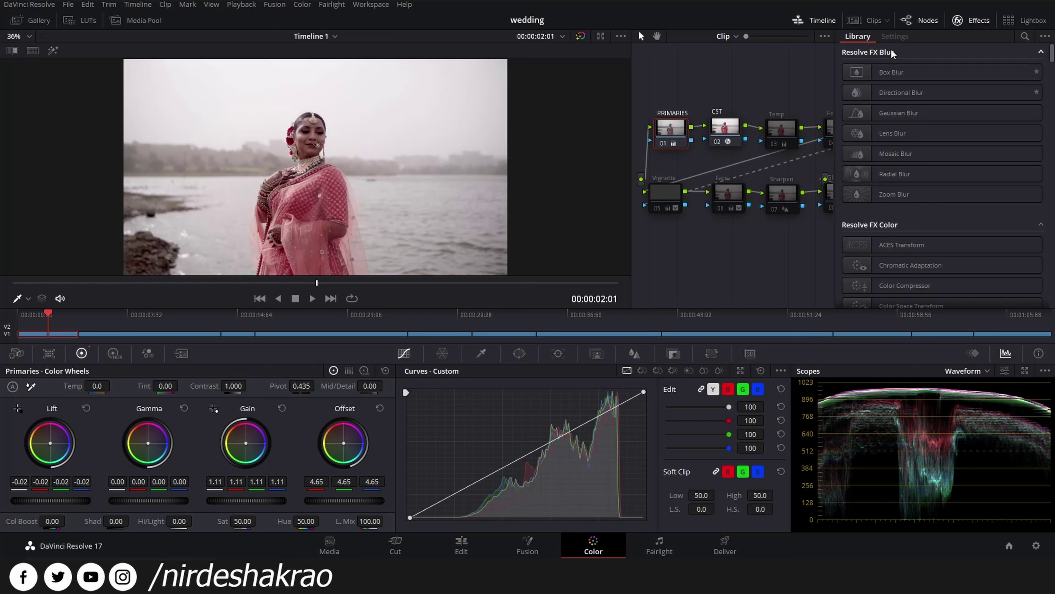
# Step: Hide the effects library to widen the node graph, and enable the Temp node
pyautogui.click(971, 20)
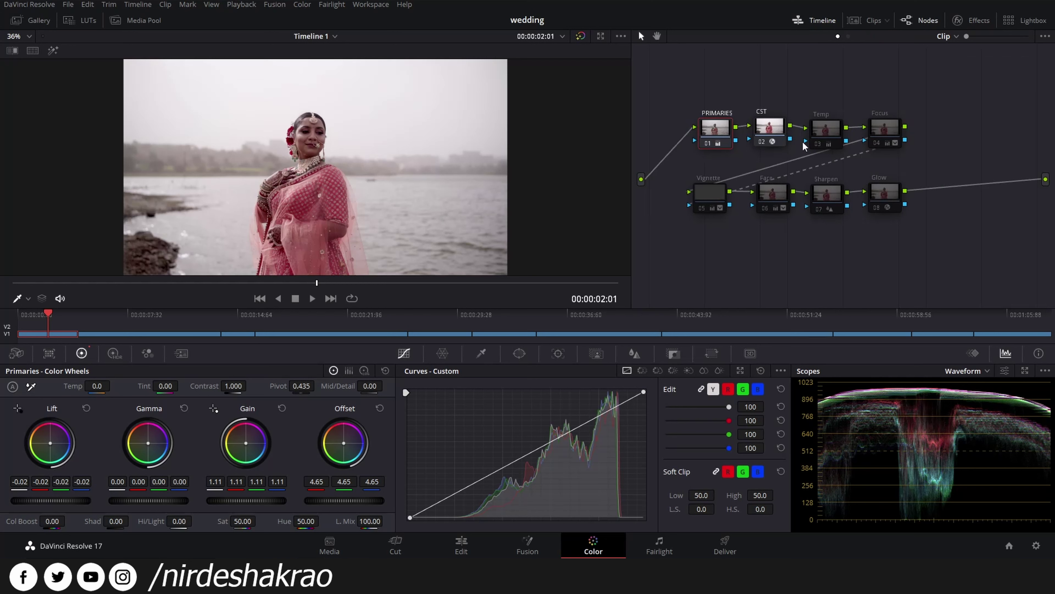
pyautogui.click(824, 127)
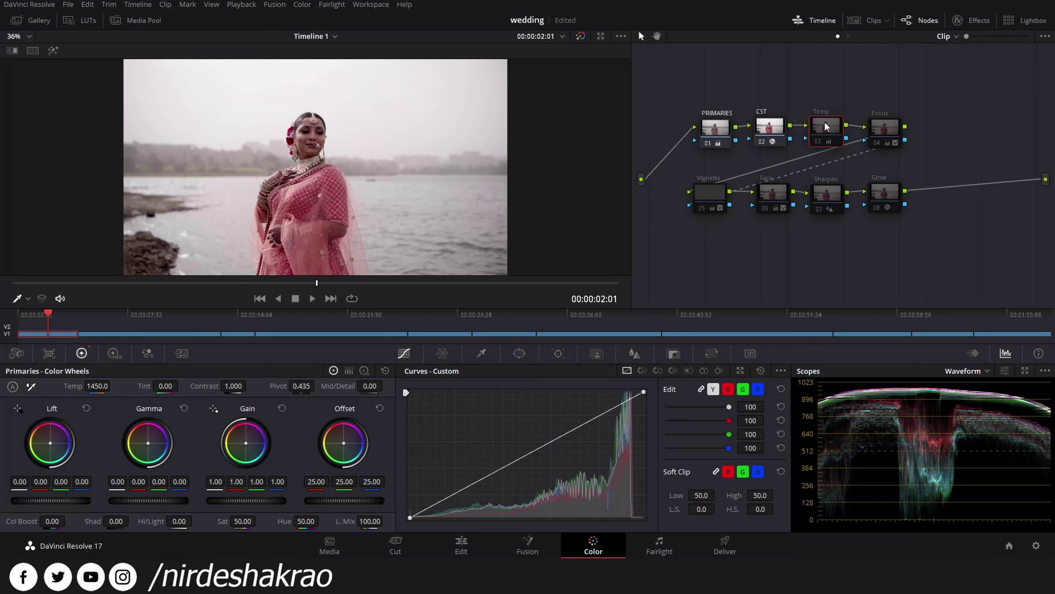
pyautogui.hotkey('ctrl', 'd')
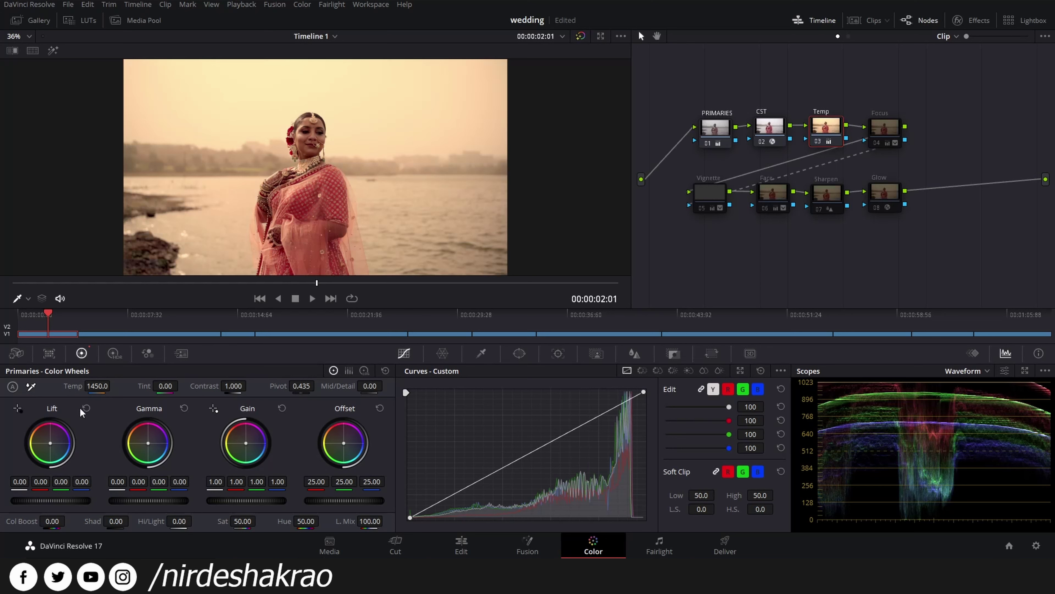
# Step: Try resetting the Temp node's temperature and raising it to 2620, and undo both changes
pyautogui.doubleClick(67, 386)
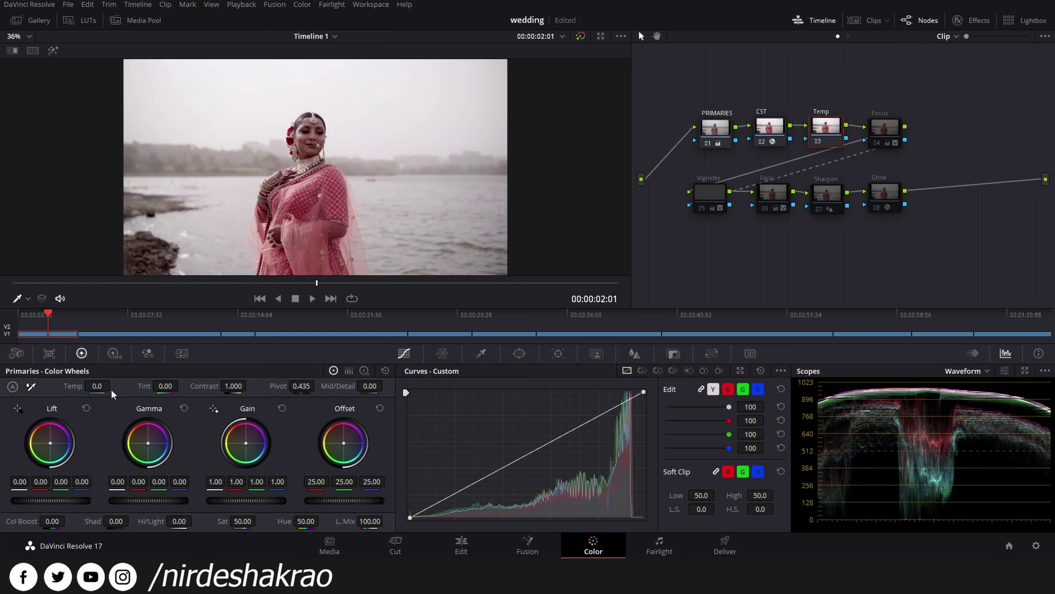
pyautogui.moveTo(100, 386)
pyautogui.mouseDown()
pyautogui.moveTo(113, 385)
pyautogui.moveTo(103, 395)
pyautogui.mouseUp()
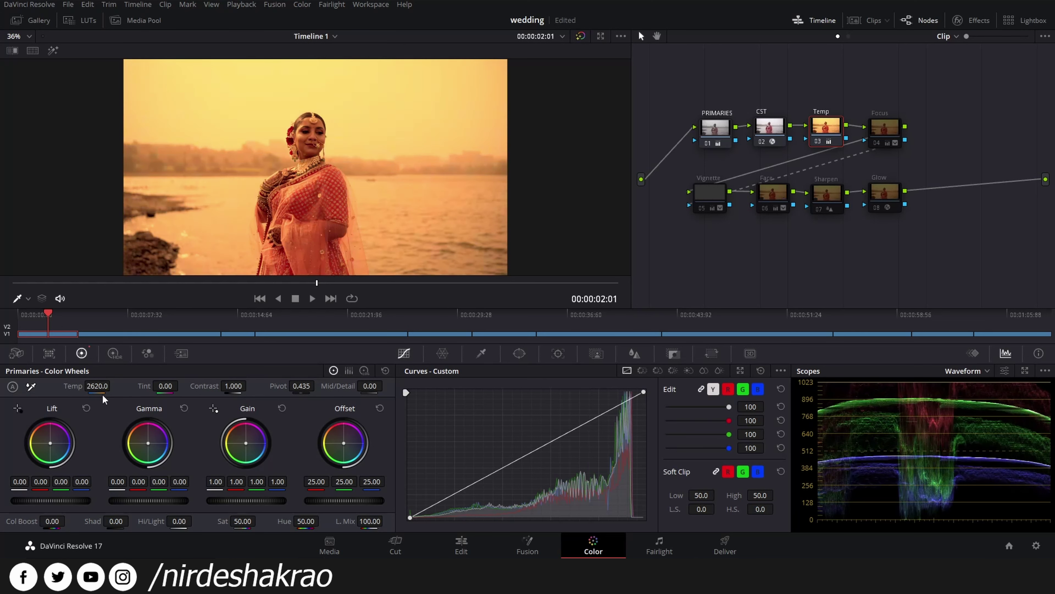
pyautogui.hotkey('ctrl', 'z')
pyautogui.hotkey('ctrl', 'z')
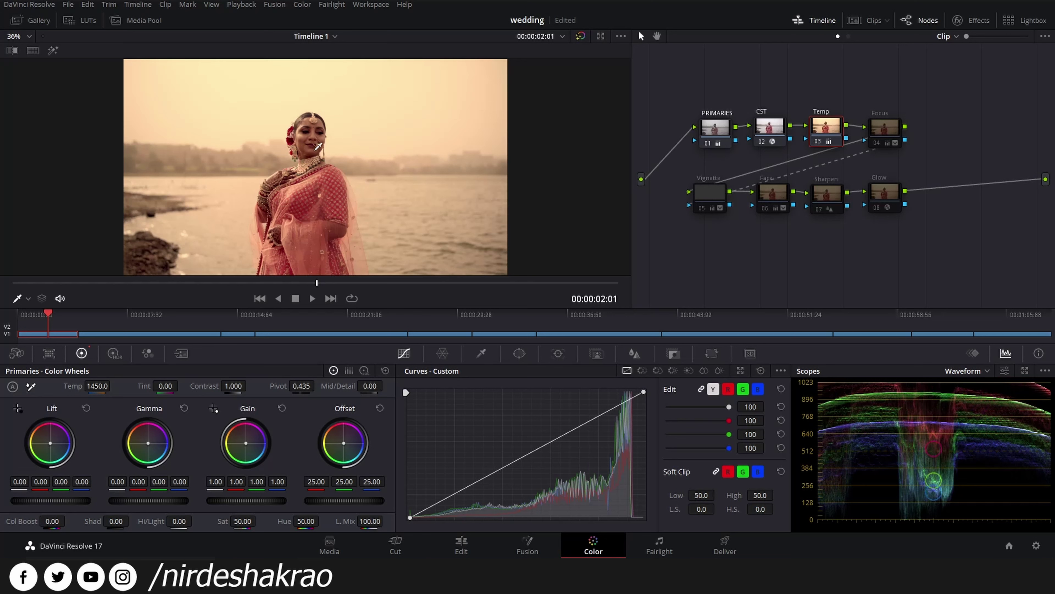
# Step: Bypass all grades to examine the subject against the background in the ungraded image, and restore the grades
pyautogui.click(888, 127)
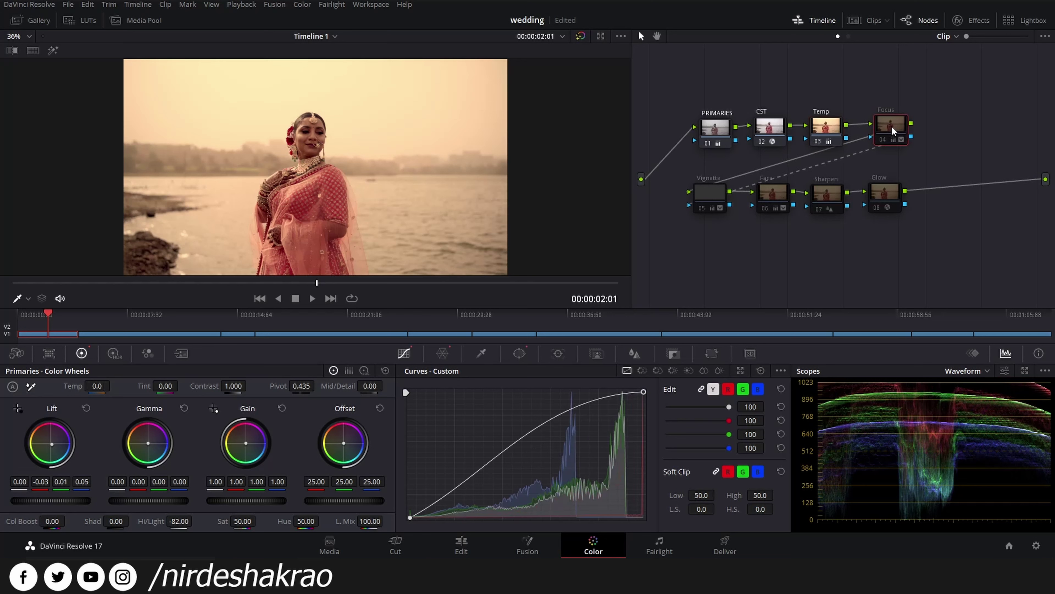
pyautogui.click(580, 36)
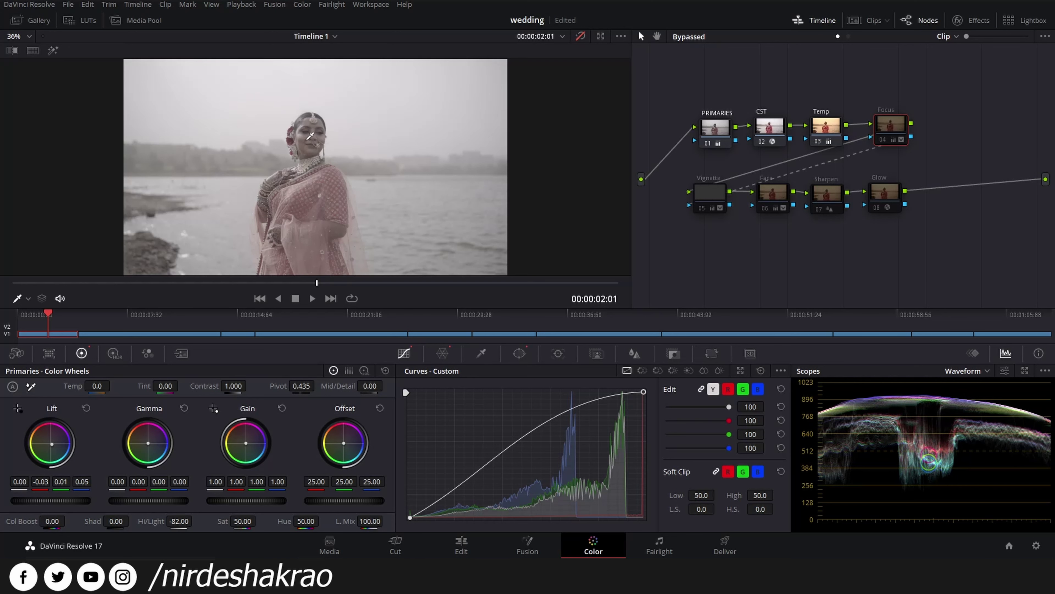
pyautogui.scroll(5, 310, 136)
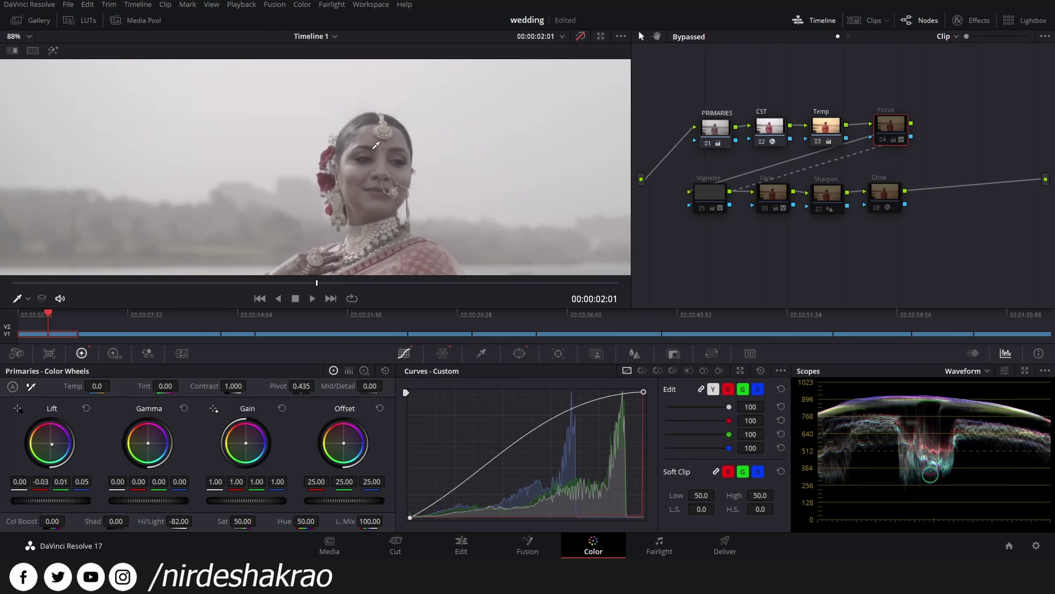
pyautogui.scroll(-4, 404, 144)
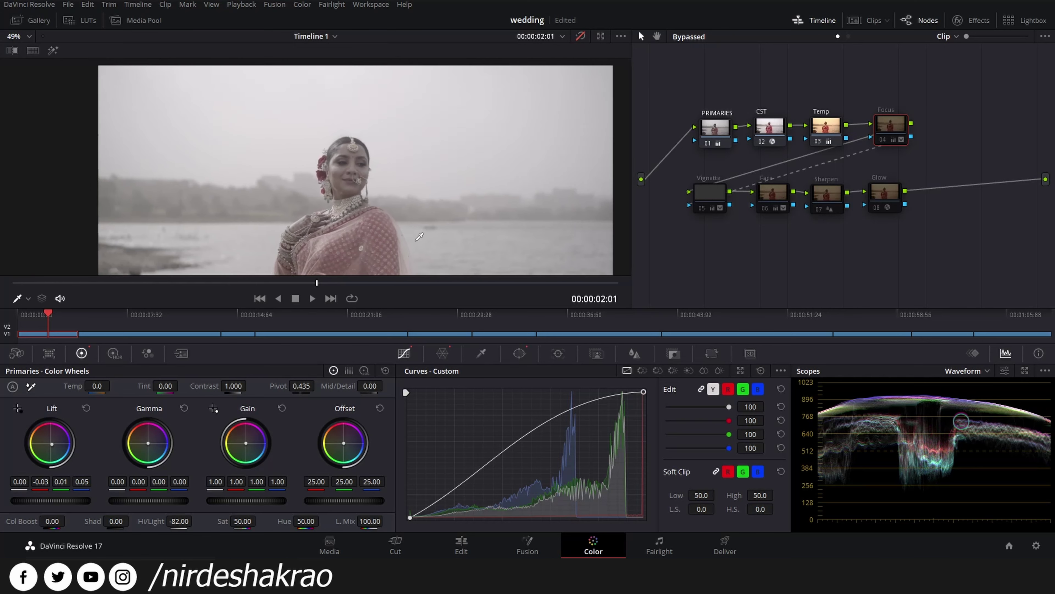
pyautogui.scroll(-3, 419, 236)
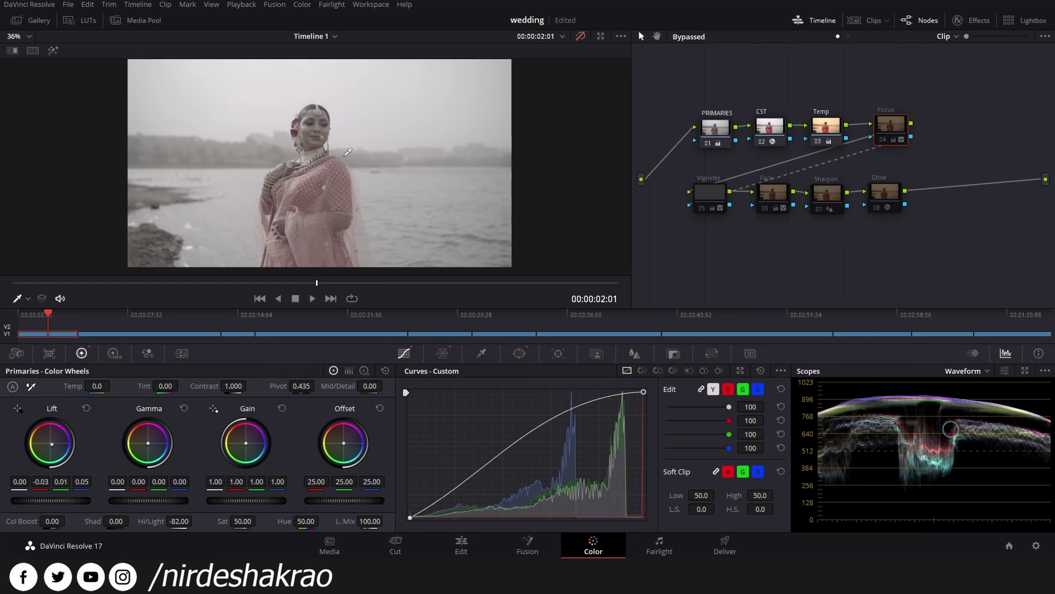
pyautogui.scroll(2, 348, 152)
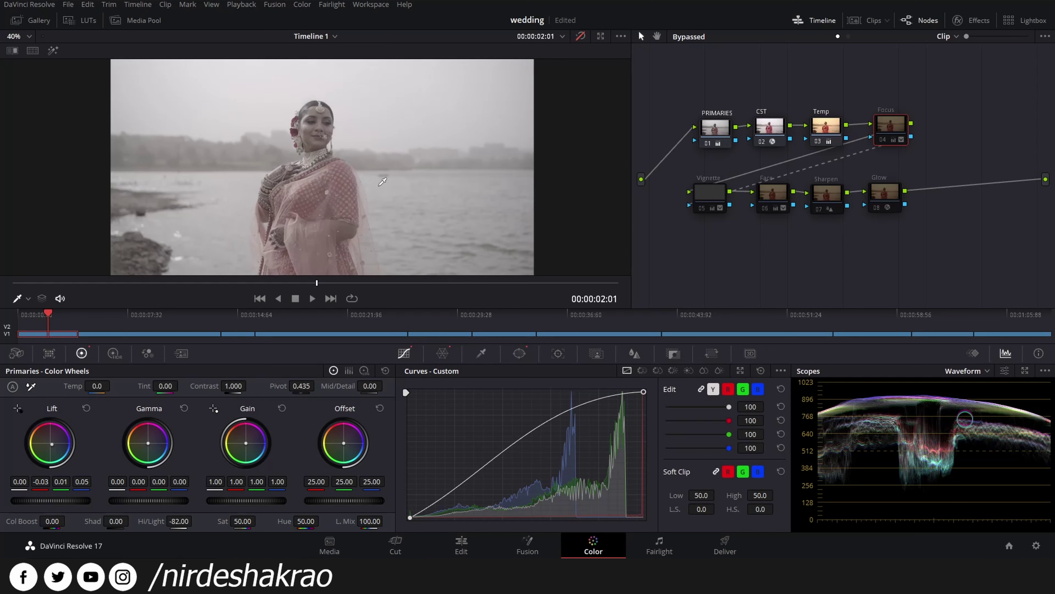
pyautogui.scroll(3, 383, 182)
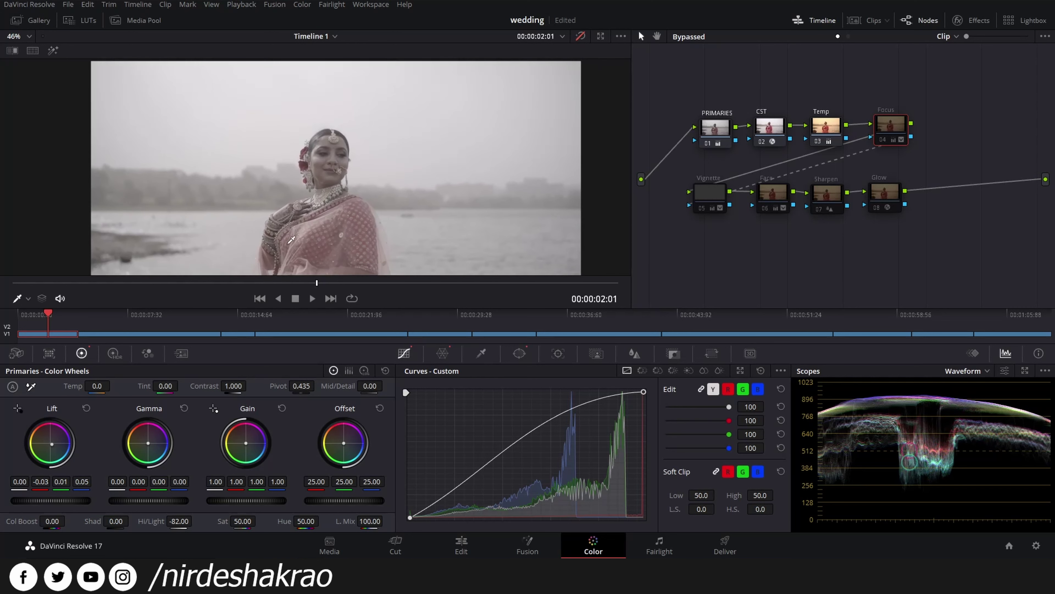
pyautogui.moveTo(378, 183); pyautogui.dragTo(333, 161)
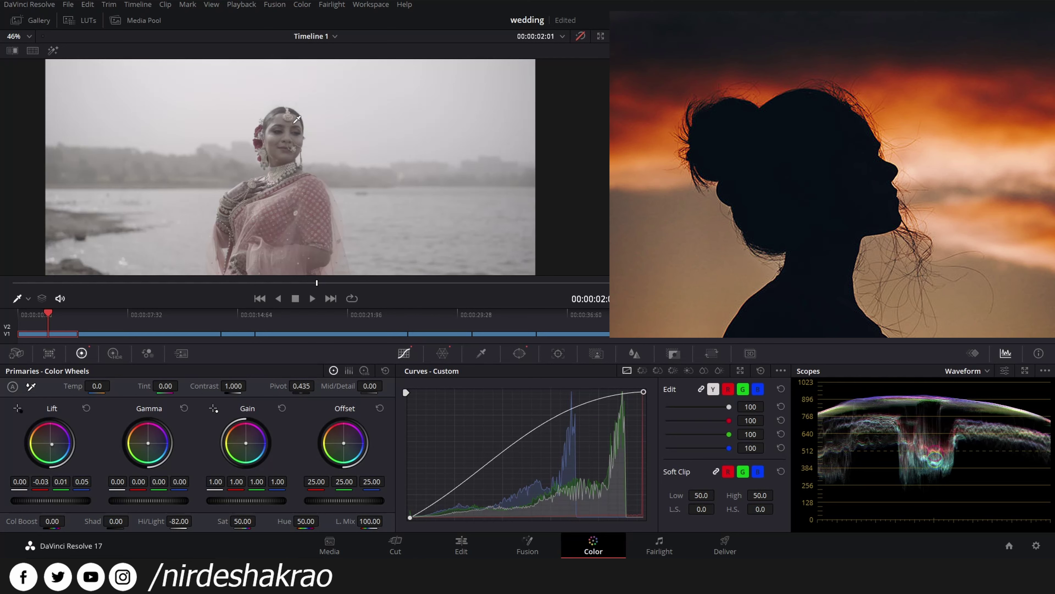
pyautogui.scroll(-4, 320, 130)
pyautogui.scroll(1, 299, 139)
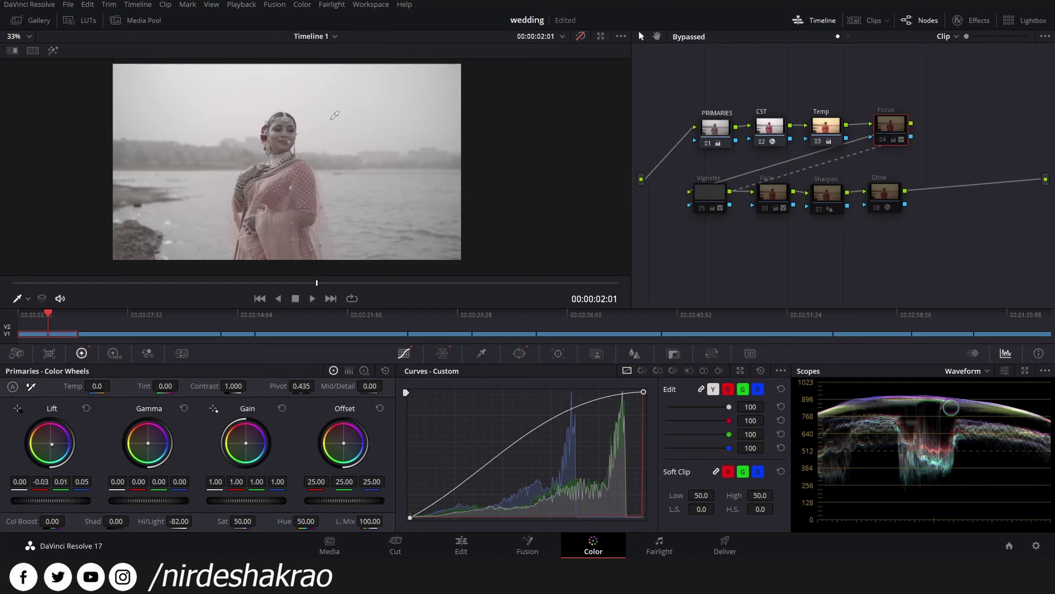
pyautogui.click(582, 37)
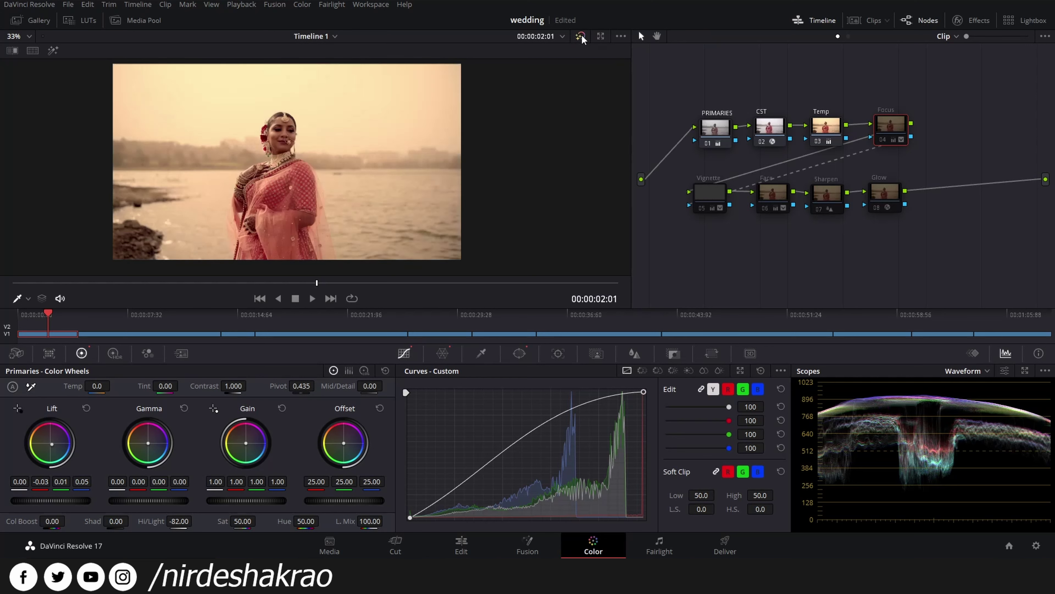
# Step: Move the Focus node slightly away from the Temp node and enable it
pyautogui.click(826, 126)
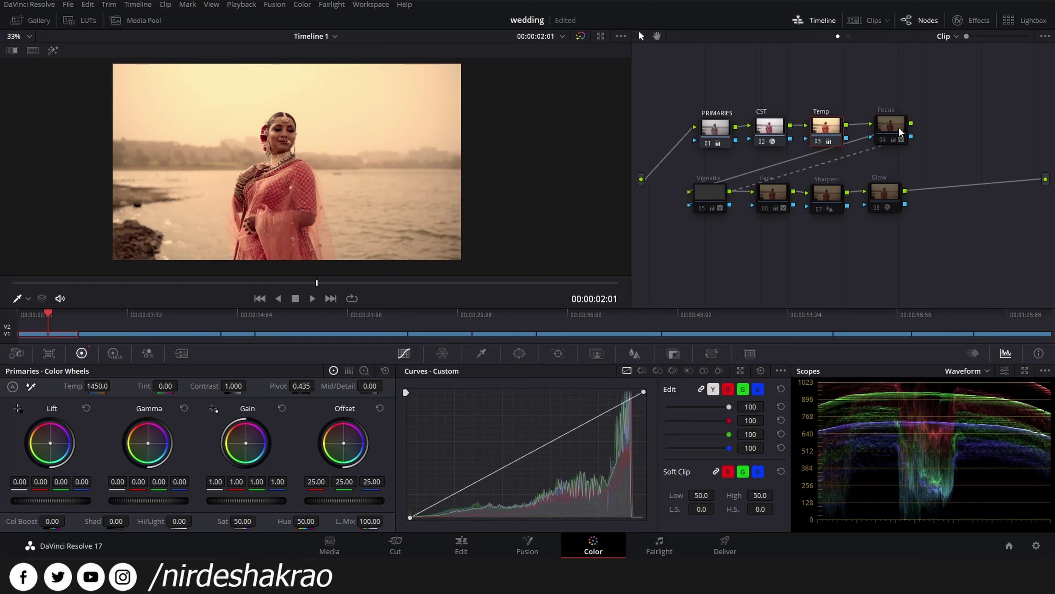
pyautogui.moveTo(900, 128); pyautogui.dragTo(911, 121)
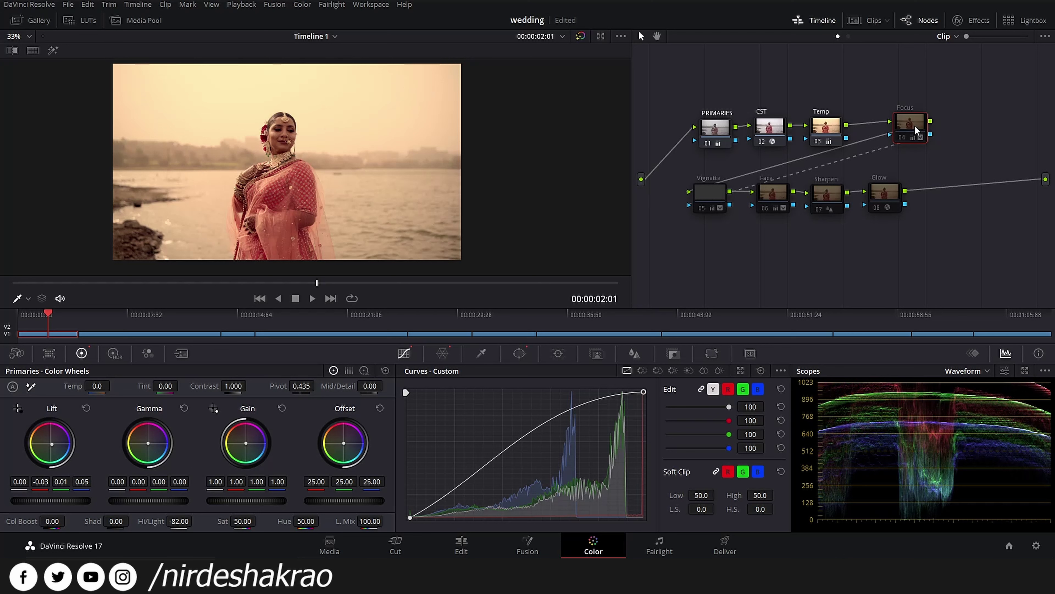
pyautogui.hotkey('ctrl', 'd')
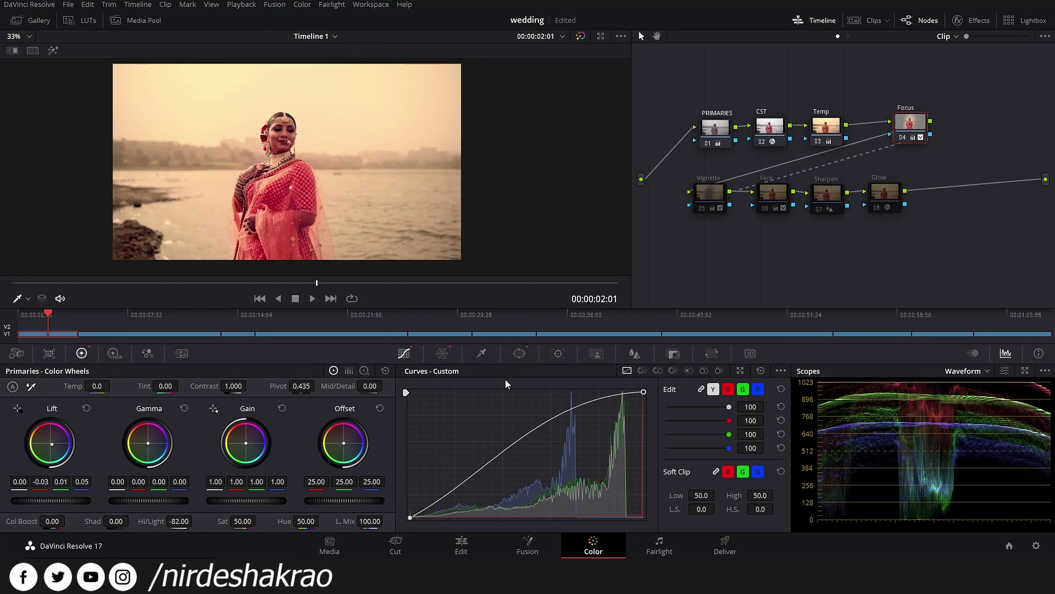
# Step: Review the Focus node's circle window and its tracker at timecode 00:00:01:38, and save the project
pyautogui.click(520, 353)
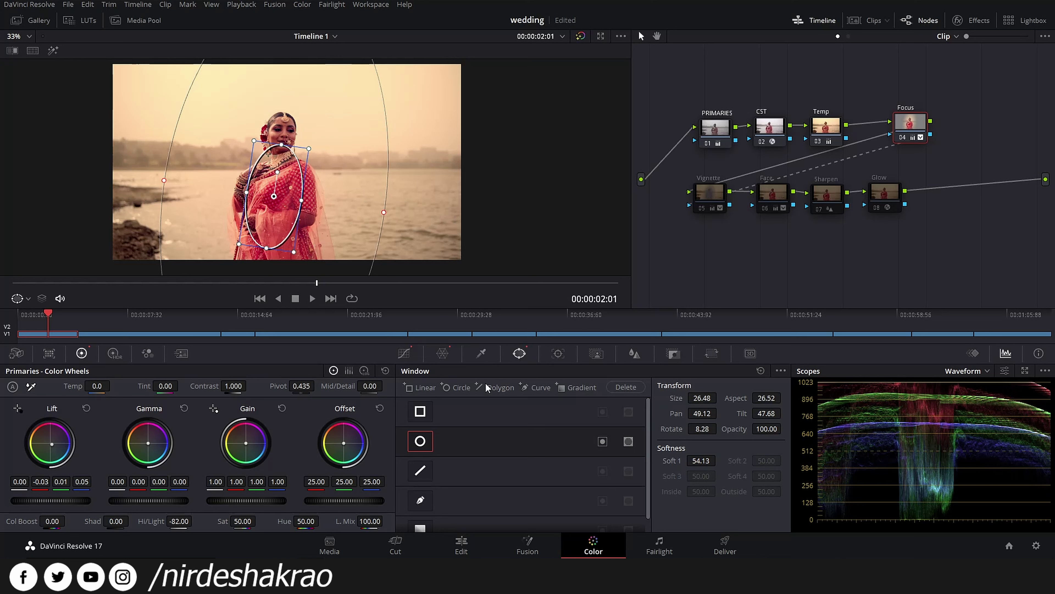
pyautogui.click(558, 354)
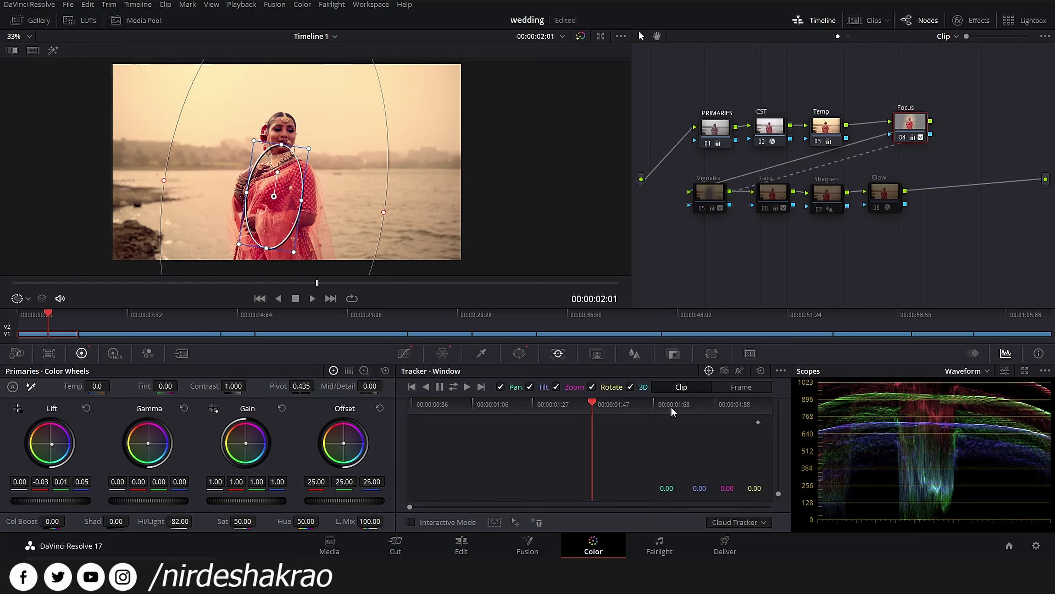
pyautogui.click(737, 405)
pyautogui.moveTo(462, 411); pyautogui.dragTo(537, 417)
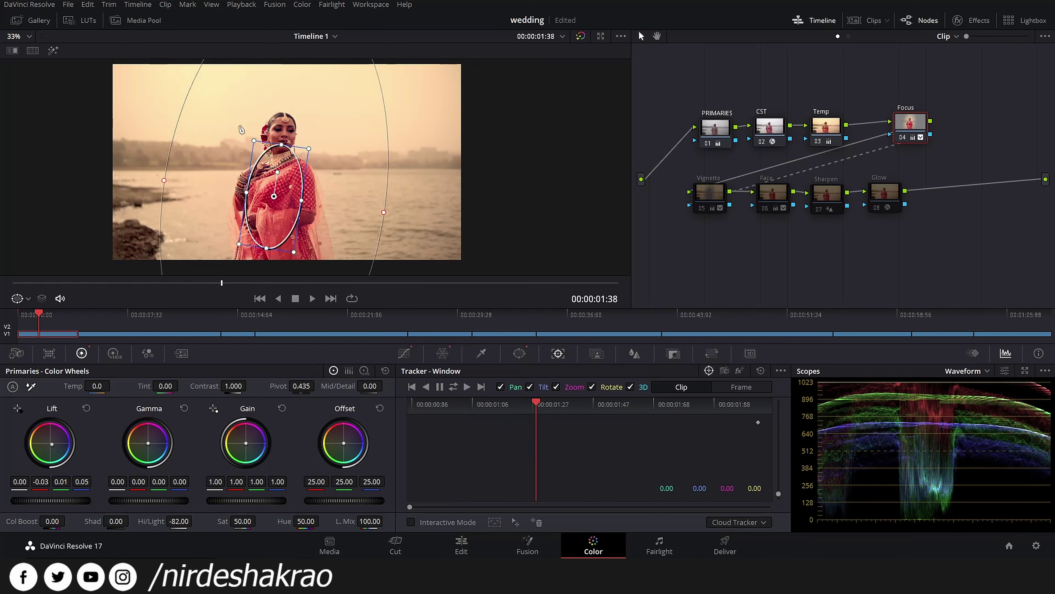
pyautogui.hotkey('ctrl', 's')
# Step: Review the Focus node's circle window settings and its custom curve
pyautogui.click(520, 353)
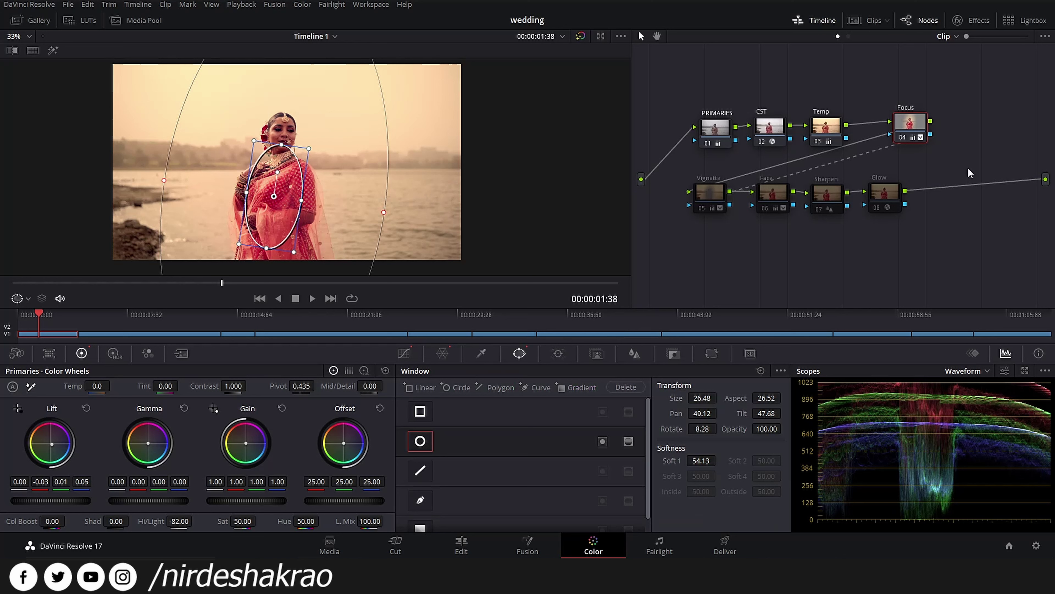
pyautogui.moveTo(909, 123); pyautogui.dragTo(913, 125)
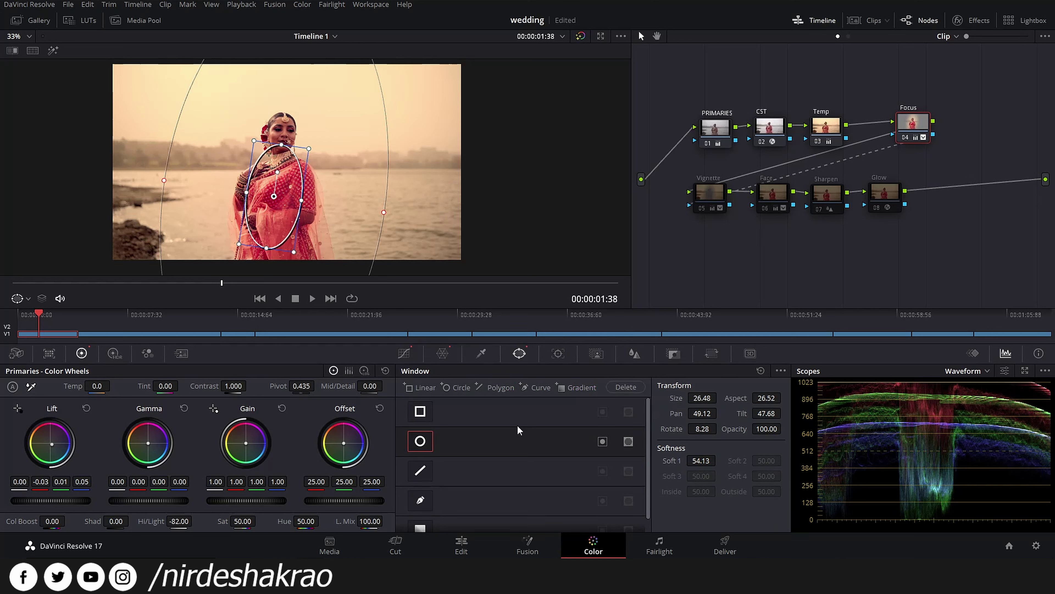
pyautogui.click(405, 354)
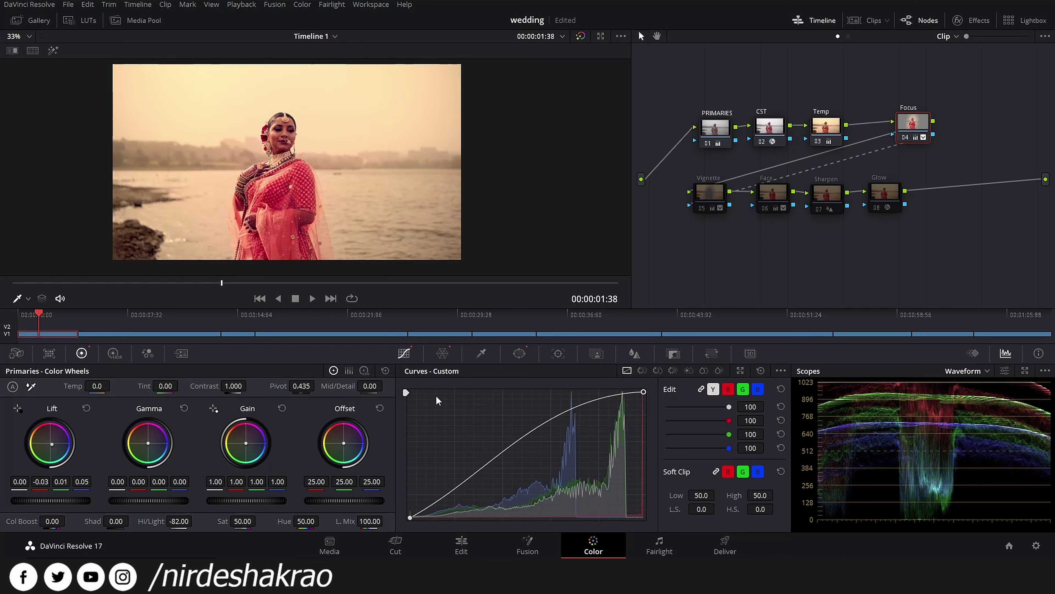
# Step: Reset the Focus node's custom curve to compare the image, and undo the reset
pyautogui.click(760, 370)
pyautogui.hotkey('ctrl', 'z')
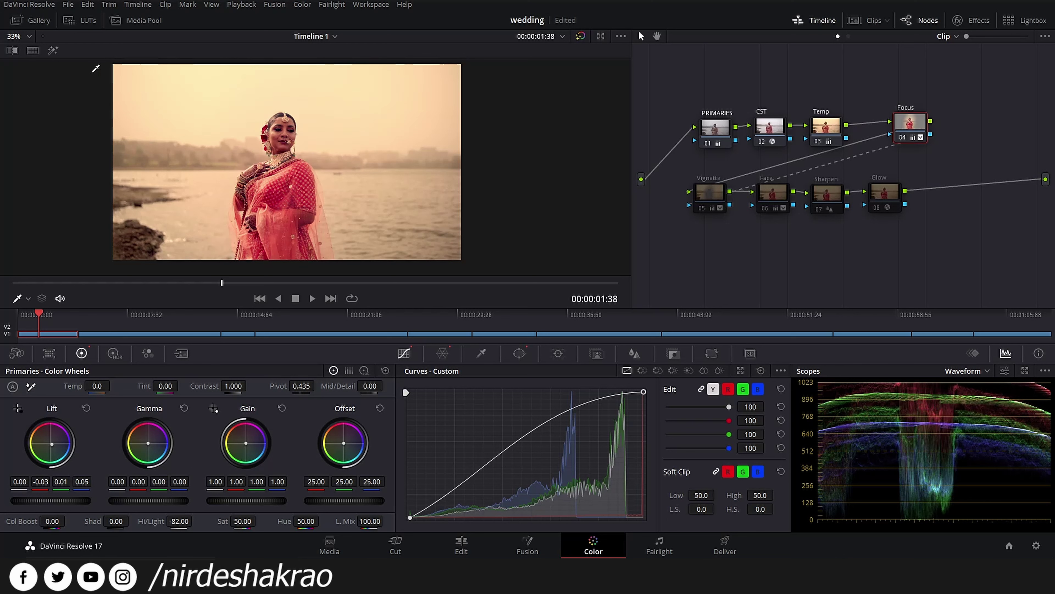
# Step: Enable the Vignette node and shift it slightly in the node graph
pyautogui.hotkey('ctrl', 'd')
pyautogui.moveTo(712, 190); pyautogui.dragTo(707, 193)
pyautogui.hotkey('ctrl', 'd')
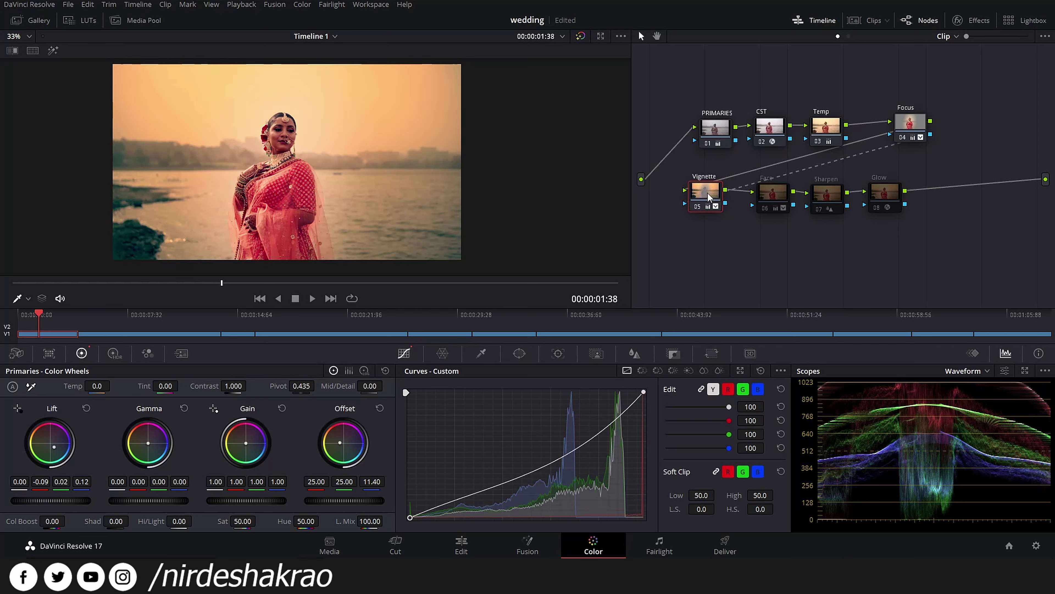
# Step: Examine the Add Node options for the Focus node, including Add Outside, without adding a node
pyautogui.click(904, 127)
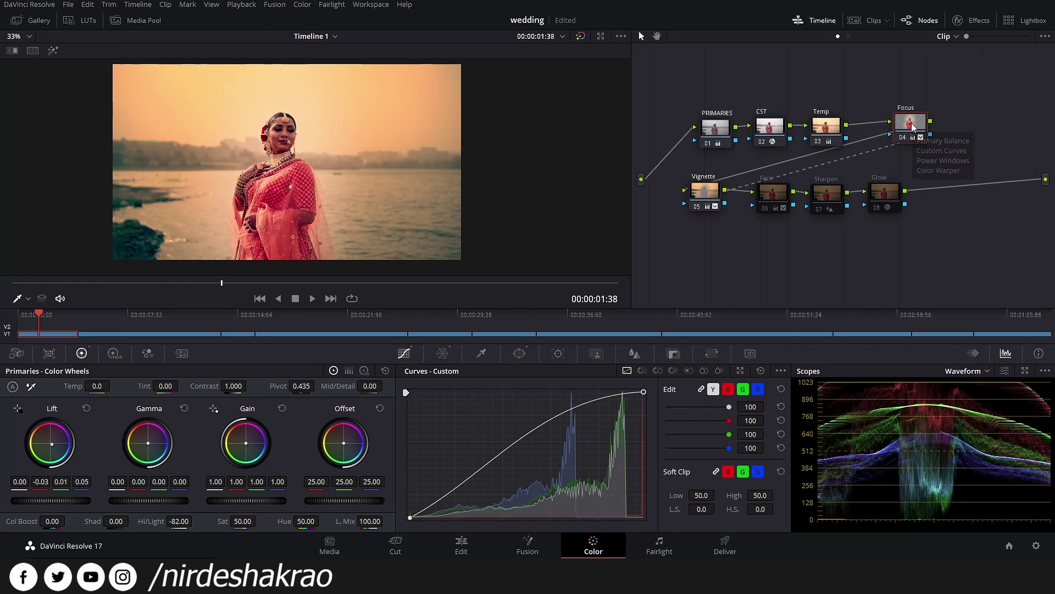
pyautogui.rightClick(912, 128)
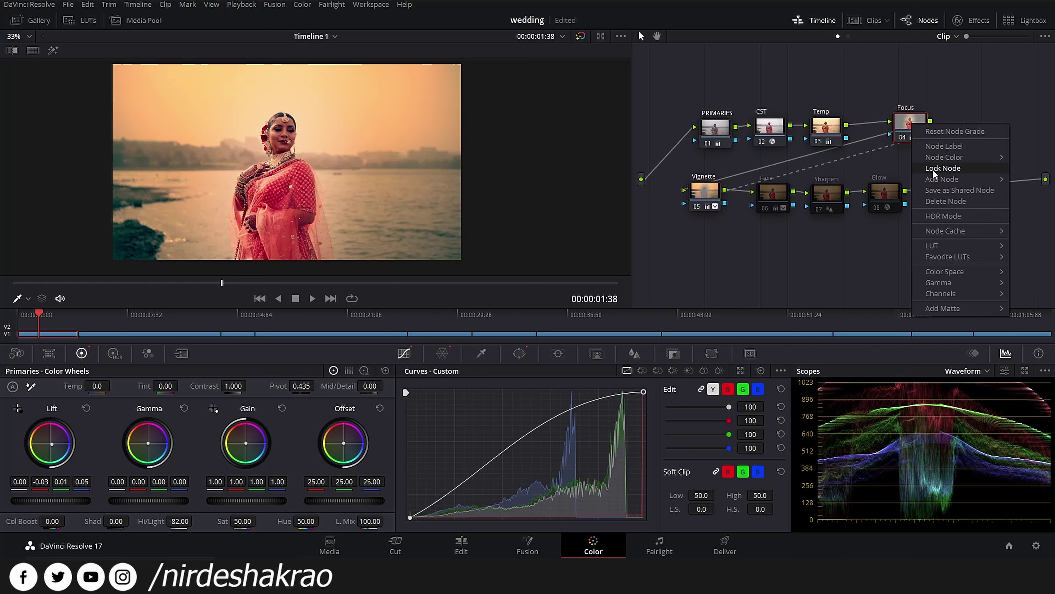
pyautogui.click(901, 124)
pyautogui.rightClick(908, 123)
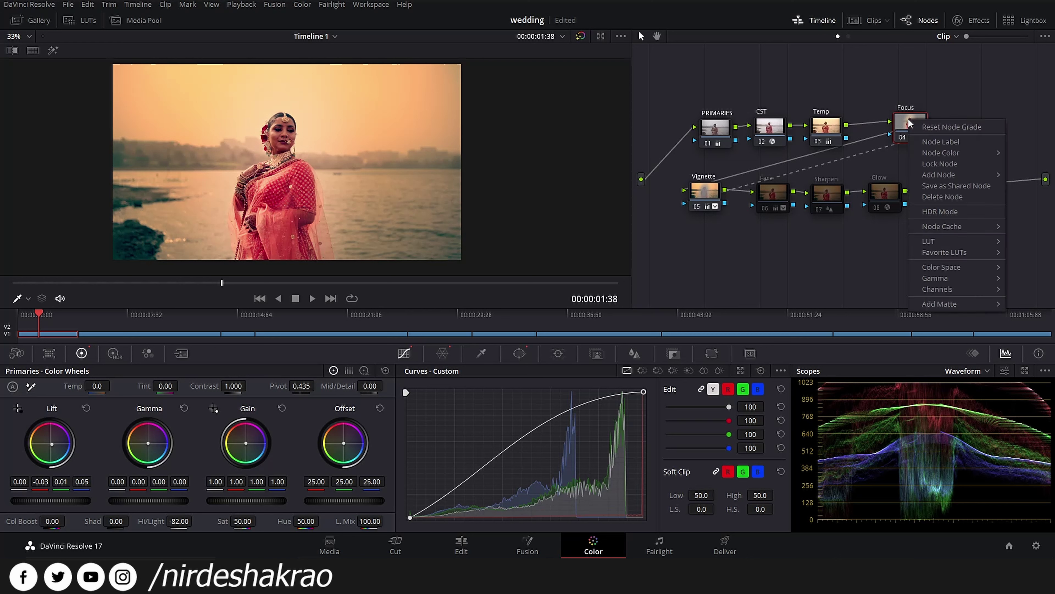
pyautogui.moveTo(943, 177)
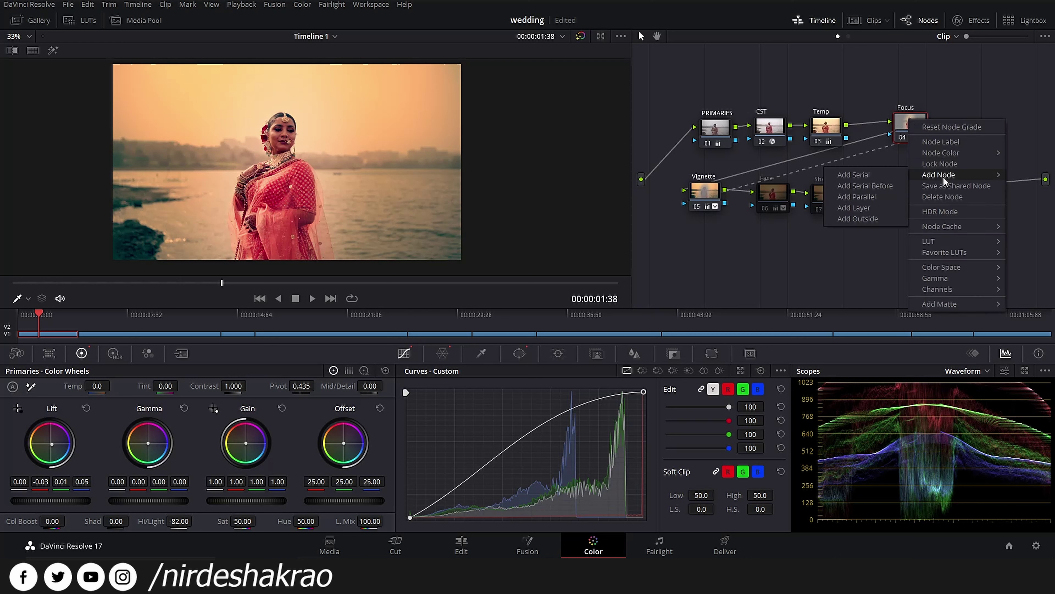
pyautogui.click(701, 197)
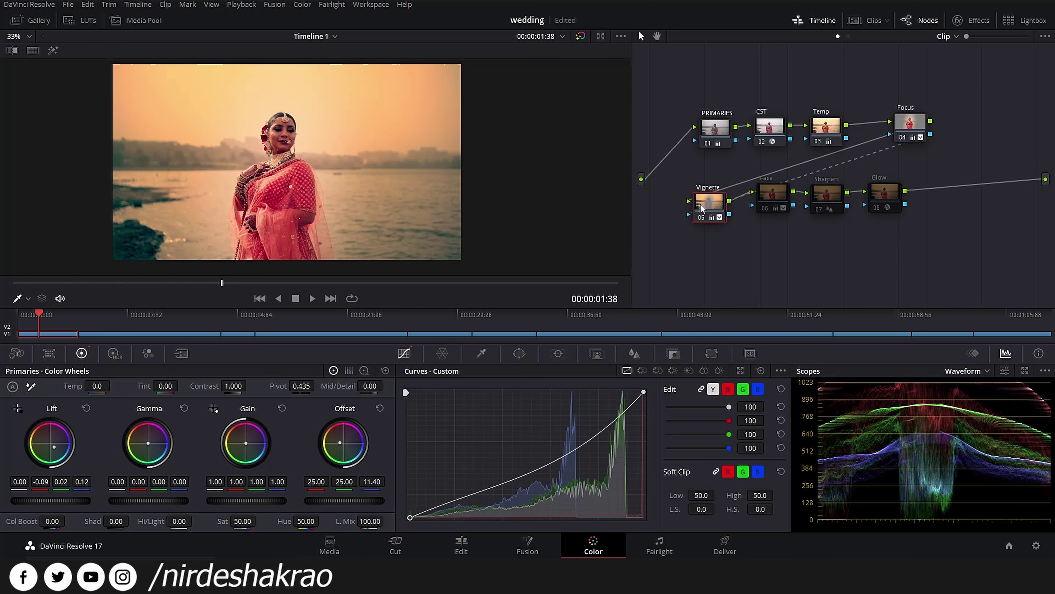
# Step: Compare the image areas affected by the Focus and Vignette nodes in the highlight view, and turn the highlight off
pyautogui.click(921, 124)
pyautogui.click(711, 199)
pyautogui.click(919, 125)
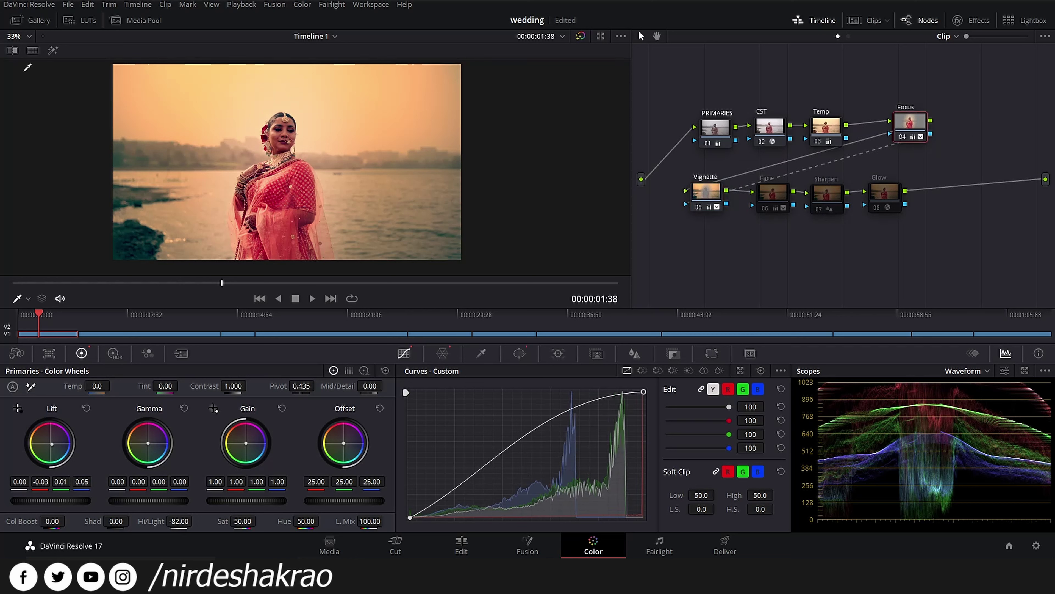
pyautogui.click(53, 51)
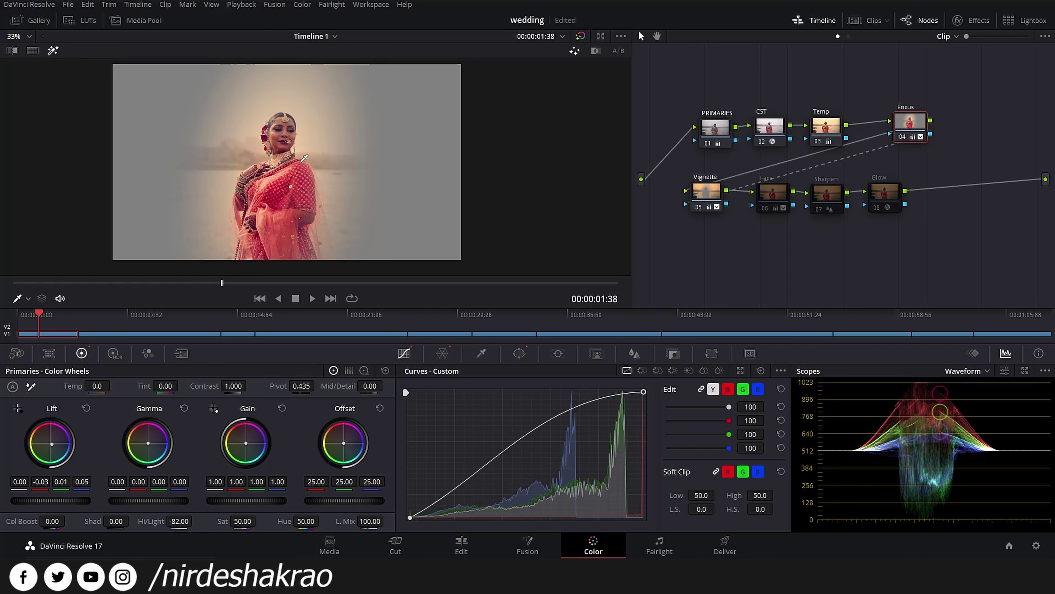
pyautogui.click(713, 194)
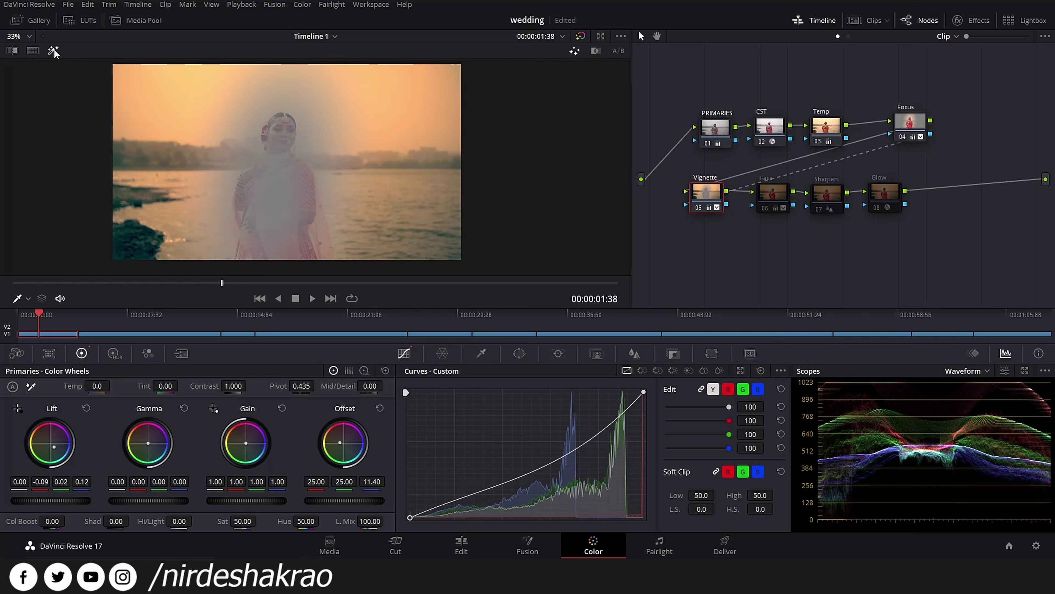
pyautogui.click(923, 123)
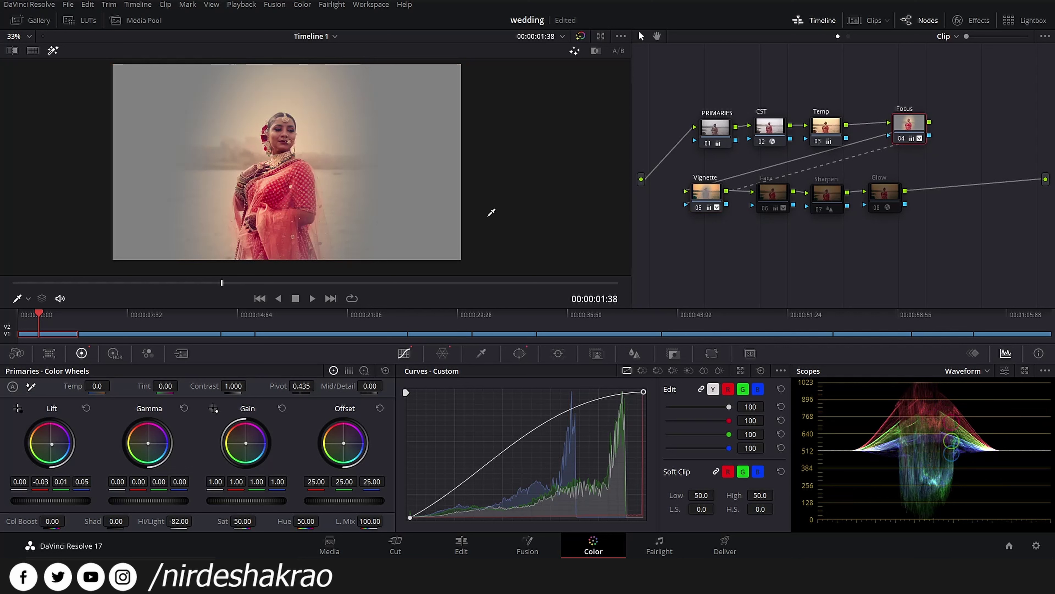
pyautogui.click(717, 199)
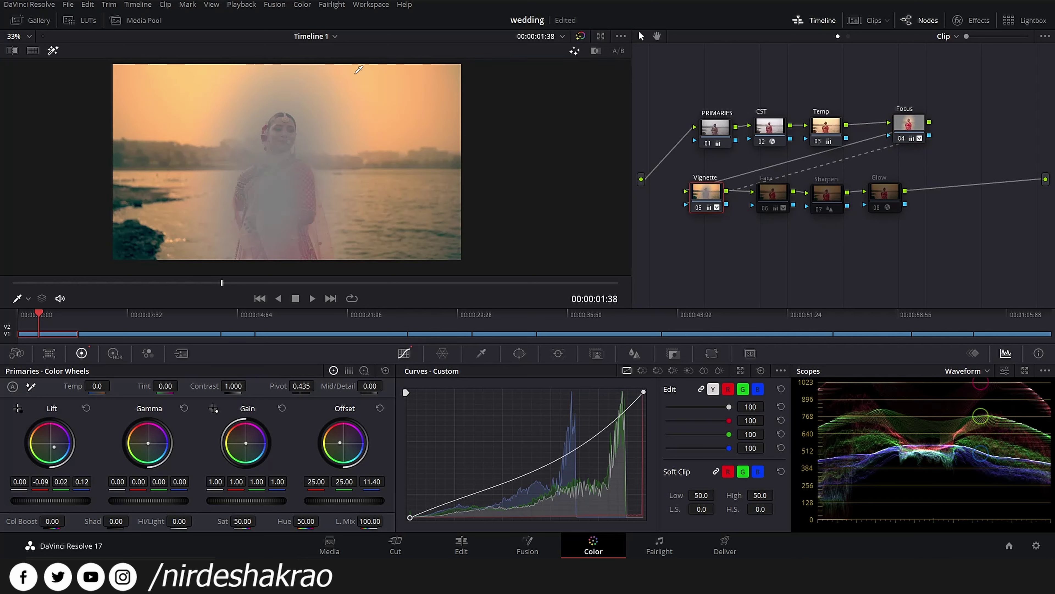
pyautogui.click(54, 51)
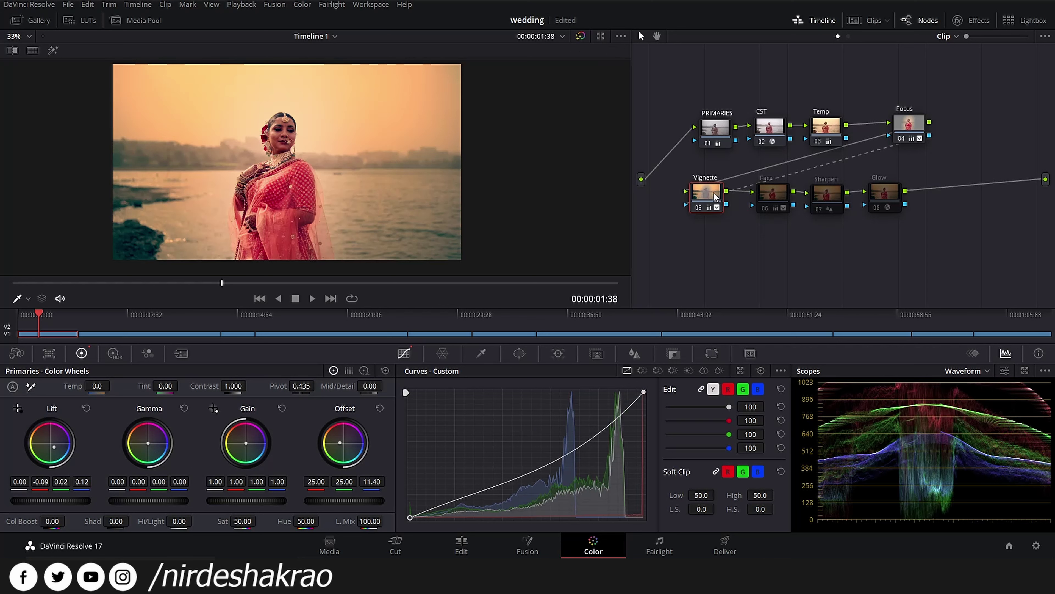
# Step: Disable the Vignette and Focus nodes and re-enable them one after the other to compare their effect
pyautogui.hotkey('ctrl', 'd')
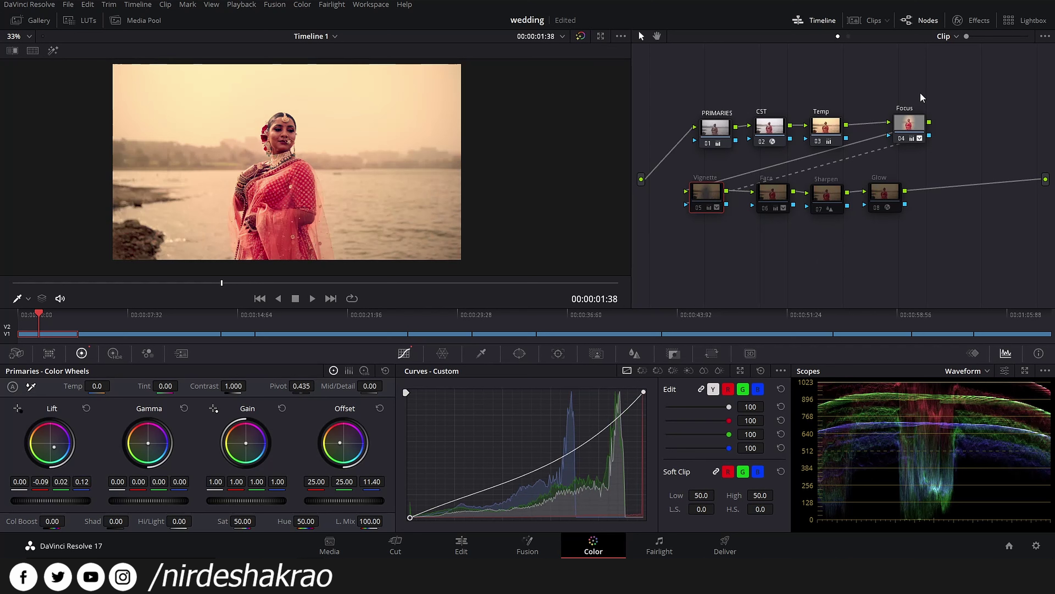
pyautogui.click(916, 124)
pyautogui.hotkey('ctrl', 'd')
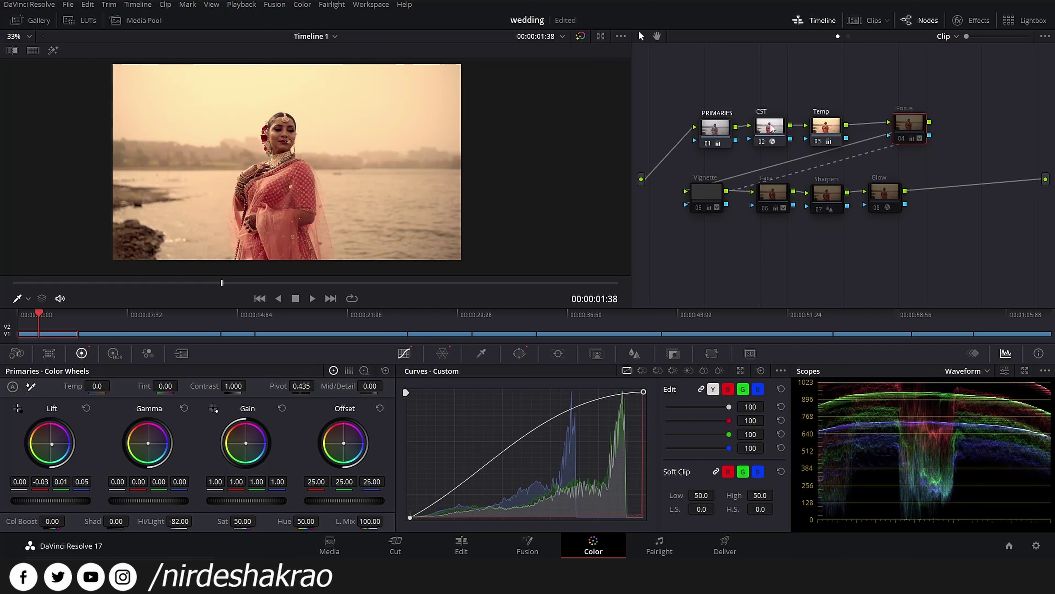
pyautogui.click(824, 124)
pyautogui.moveTo(906, 123); pyautogui.dragTo(908, 121)
pyautogui.hotkey('ctrl', 'd')
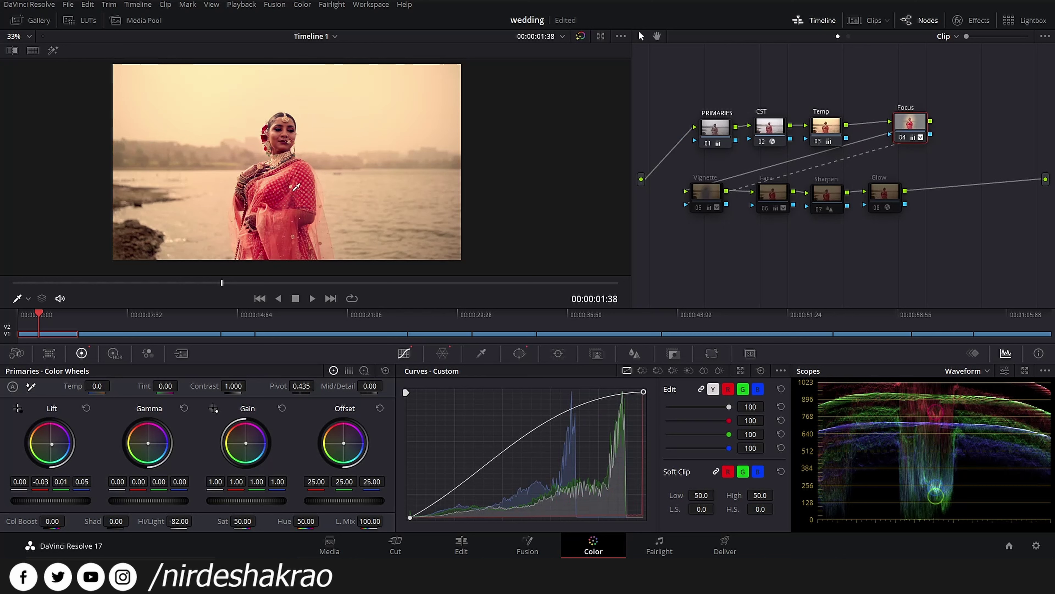
pyautogui.click(705, 193)
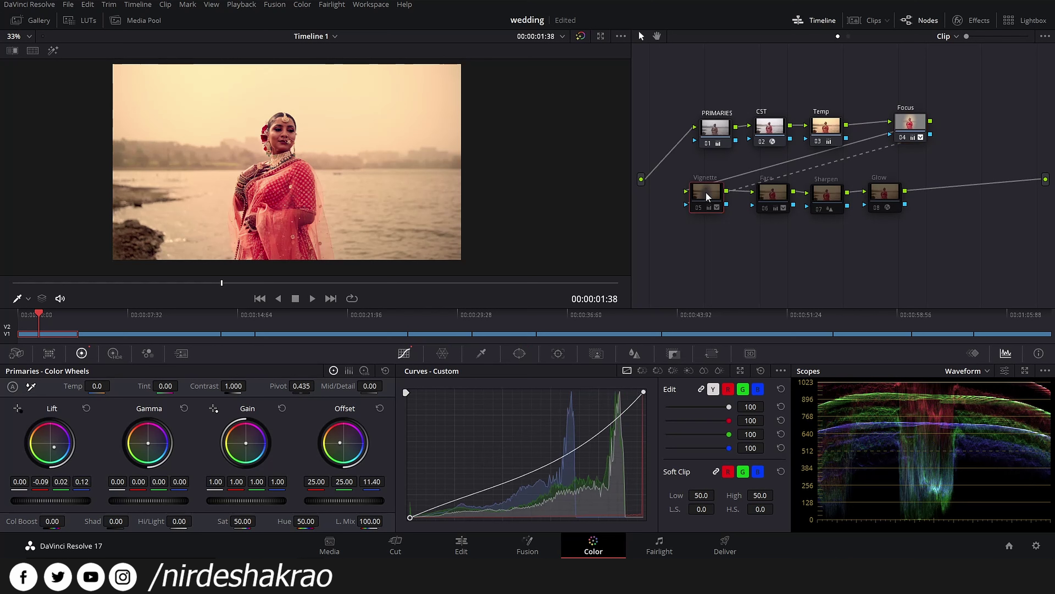
pyautogui.hotkey('ctrl', 'd')
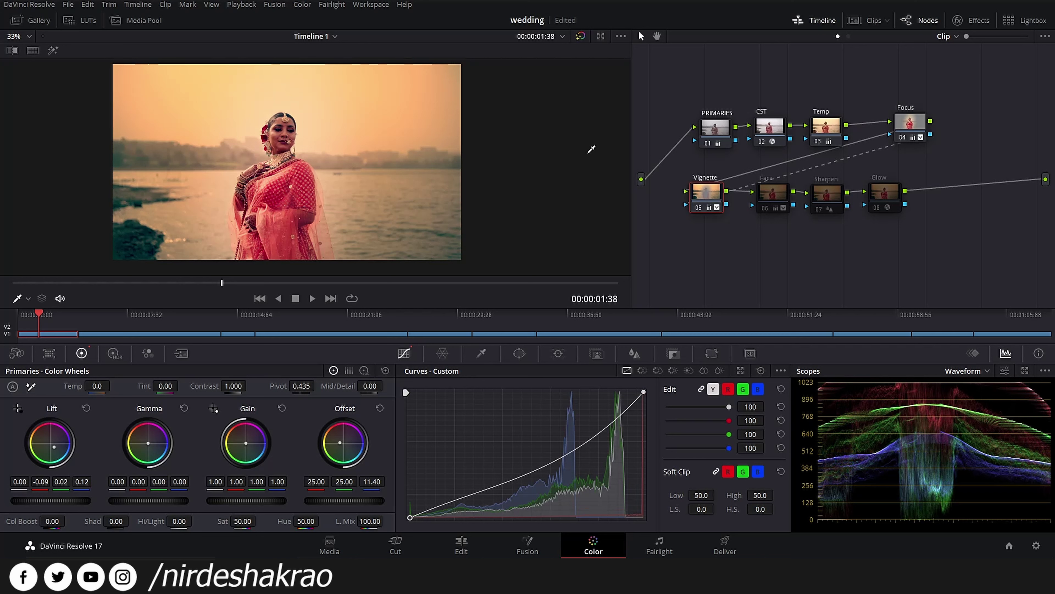
# Step: Toggle the Focus and Vignette nodes off and on together to compare their combined effect
pyautogui.click(919, 132)
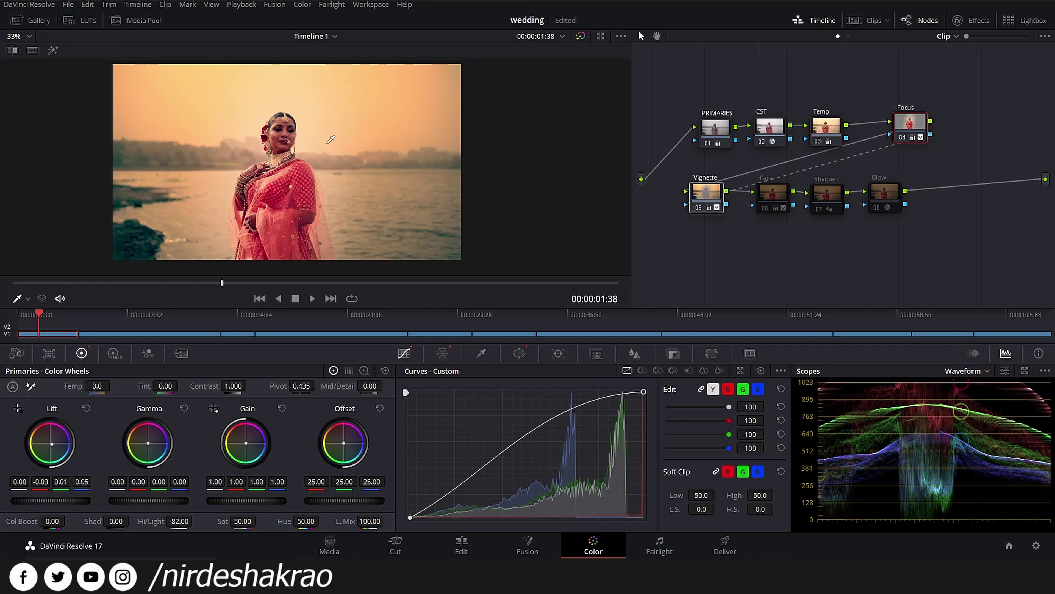
pyautogui.hotkey('ctrl', 'd')
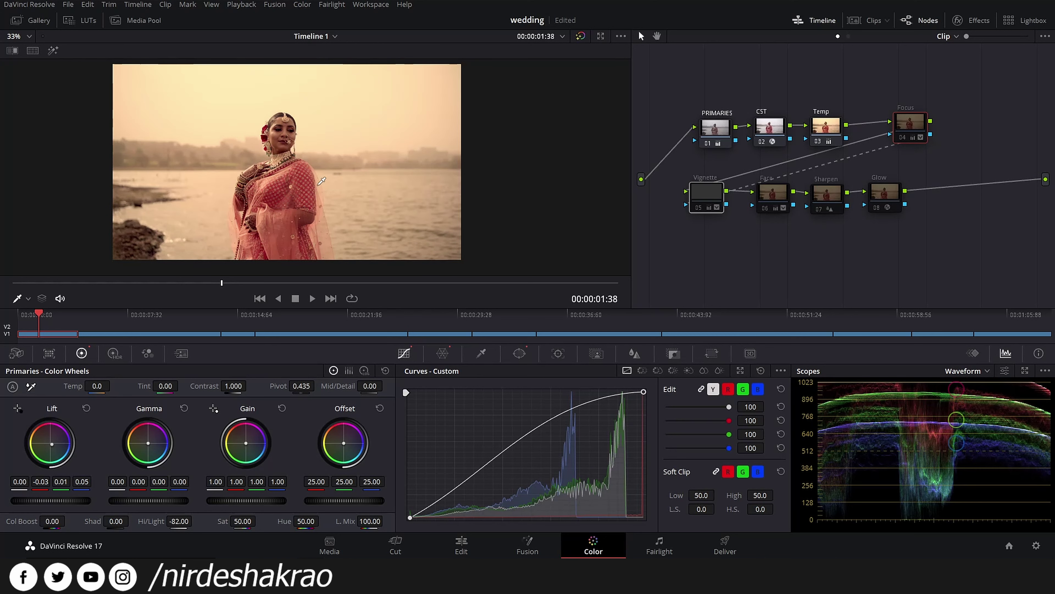
pyautogui.hotkey('ctrl', 'd')
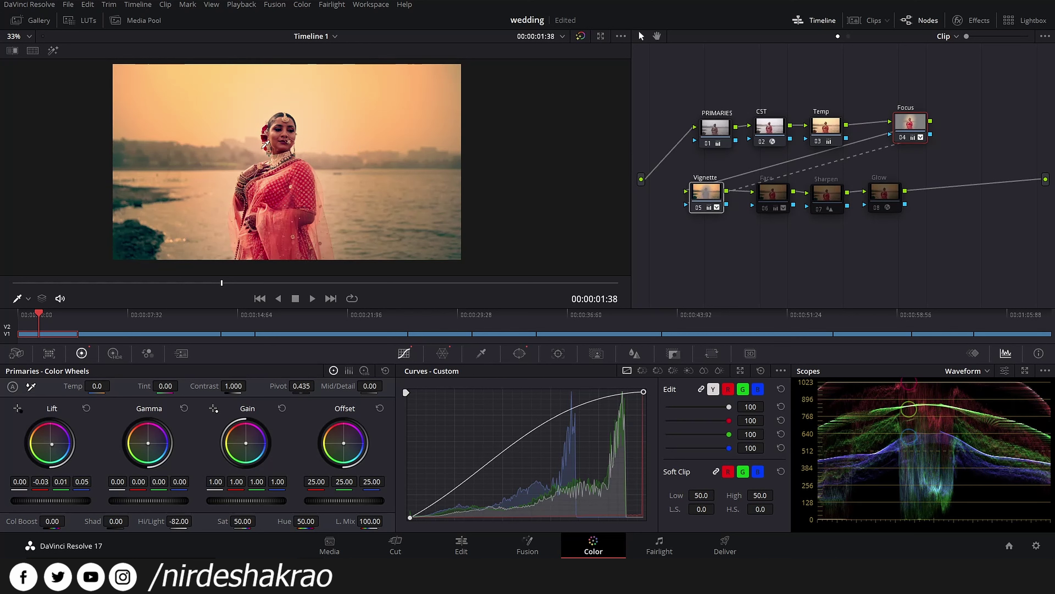
# Step: Move the Face, Sharpen and Glow nodes lower in the node graph, leaving a gap between Face and Sharpen
pyautogui.moveTo(781, 200); pyautogui.dragTo(784, 209)
pyautogui.moveTo(923, 177)
pyautogui.mouseDown()
pyautogui.moveTo(808, 228)
pyautogui.moveTo(789, 225)
pyautogui.moveTo(824, 241)
pyautogui.mouseUp()
pyautogui.moveTo(828, 223); pyautogui.dragTo(853, 235)
# Step: Enable the Face node and toggle it to compare the subject's face at 65% zoom
pyautogui.click(790, 217)
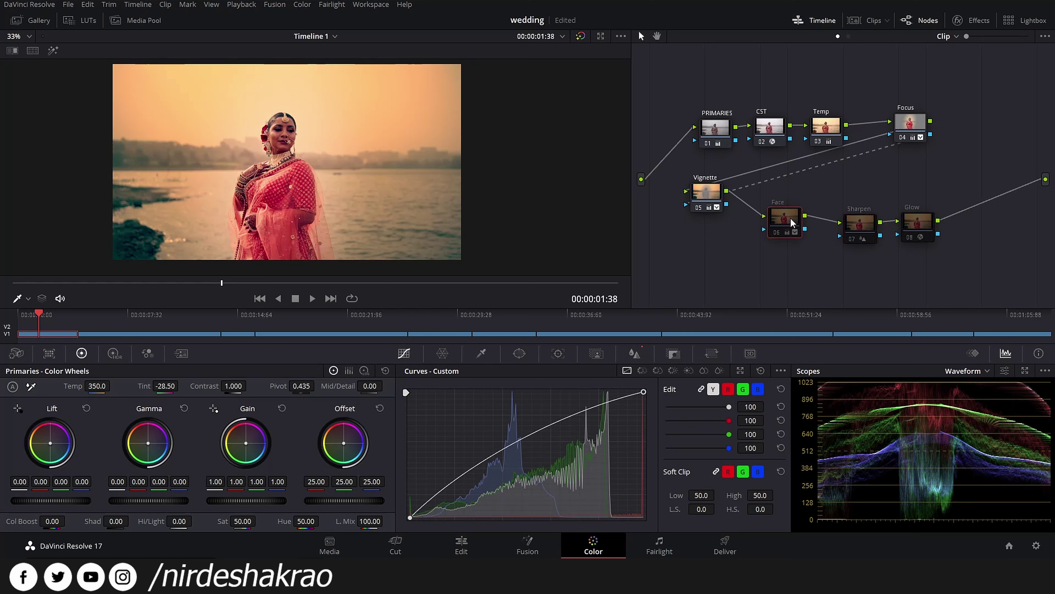
pyautogui.hotkey('ctrl', 'd')
pyautogui.hotkey('ctrl', 'd')
pyautogui.hotkey('ctrl', 'd')
pyautogui.scroll(5, 390, 213)
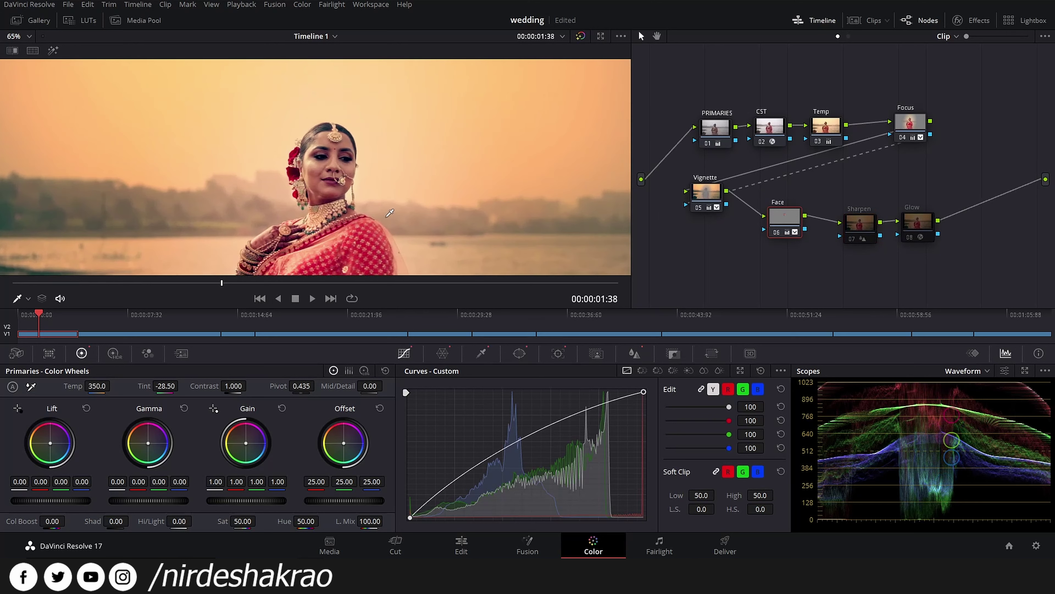
pyautogui.hotkey('ctrl', 'd')
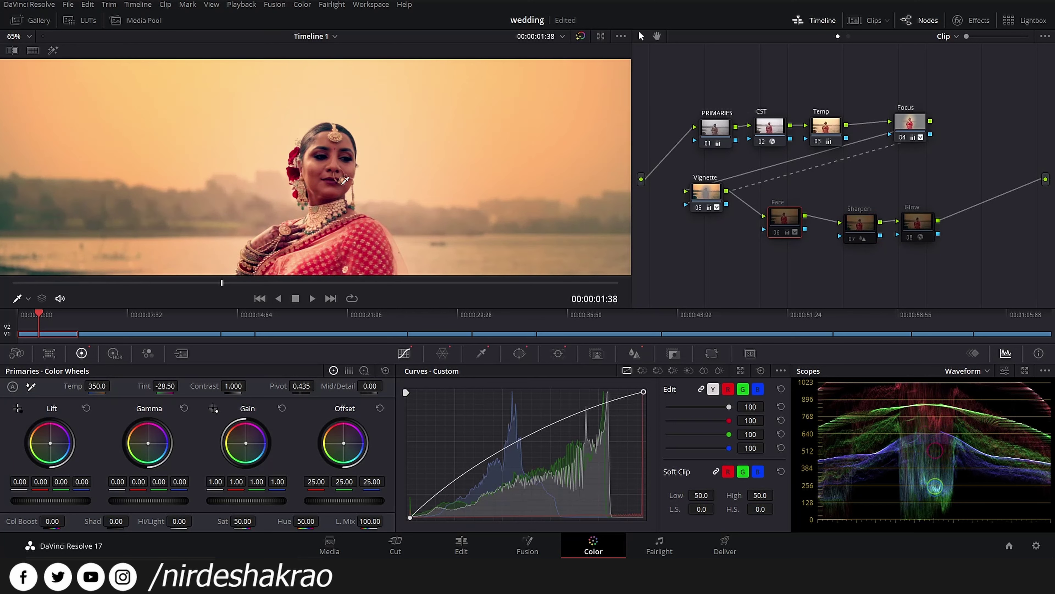
pyautogui.hotkey('ctrl', 'd')
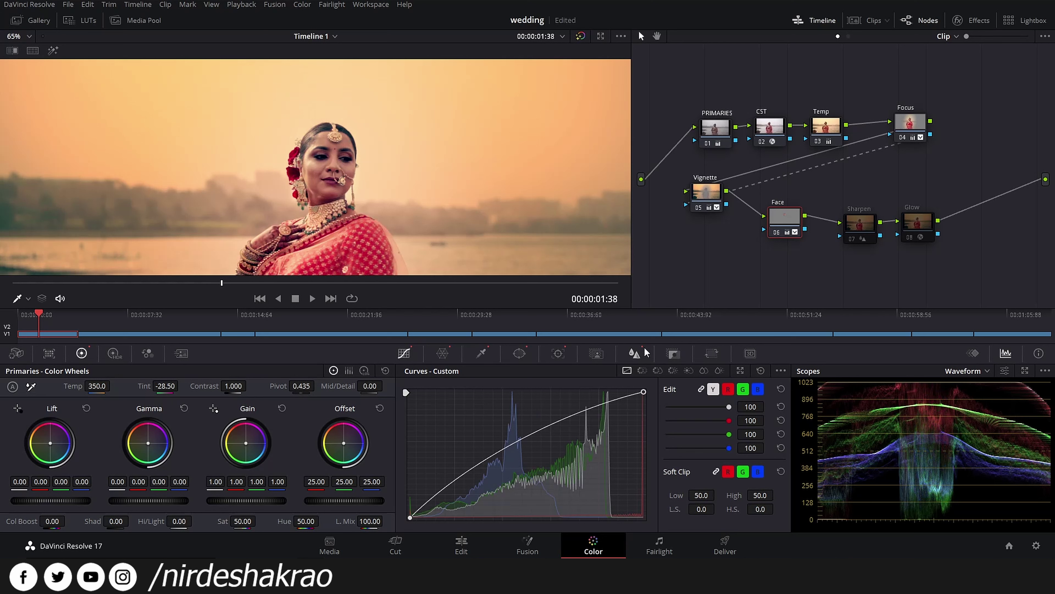
# Step: Review the Face node's circle window, its tracker at timecode 00:00:00:15, and its custom curve
pyautogui.click(526, 356)
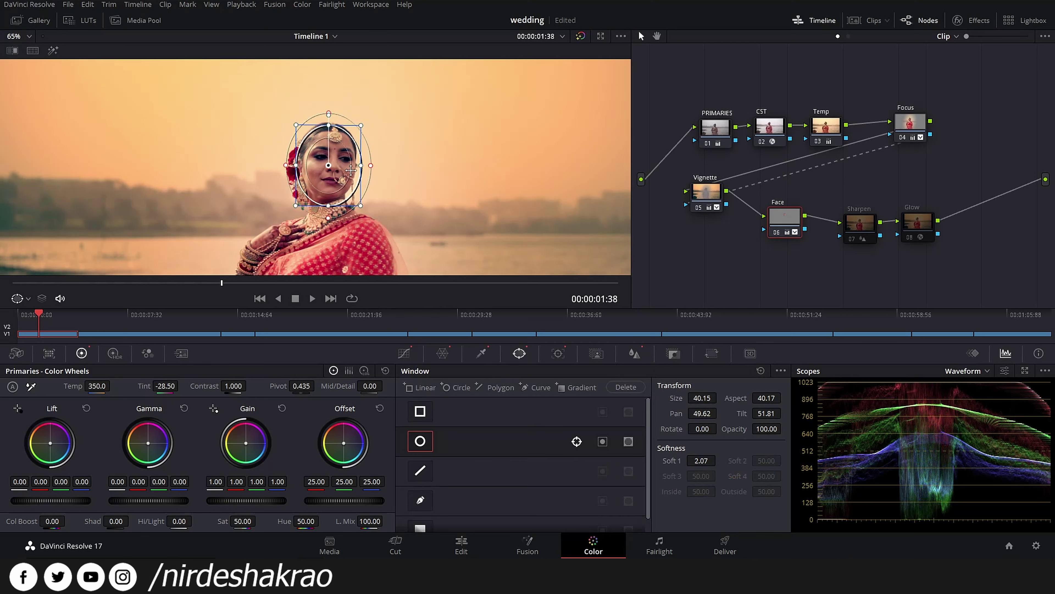
pyautogui.click(561, 354)
pyautogui.click(400, 407)
pyautogui.moveTo(399, 406); pyautogui.dragTo(426, 409)
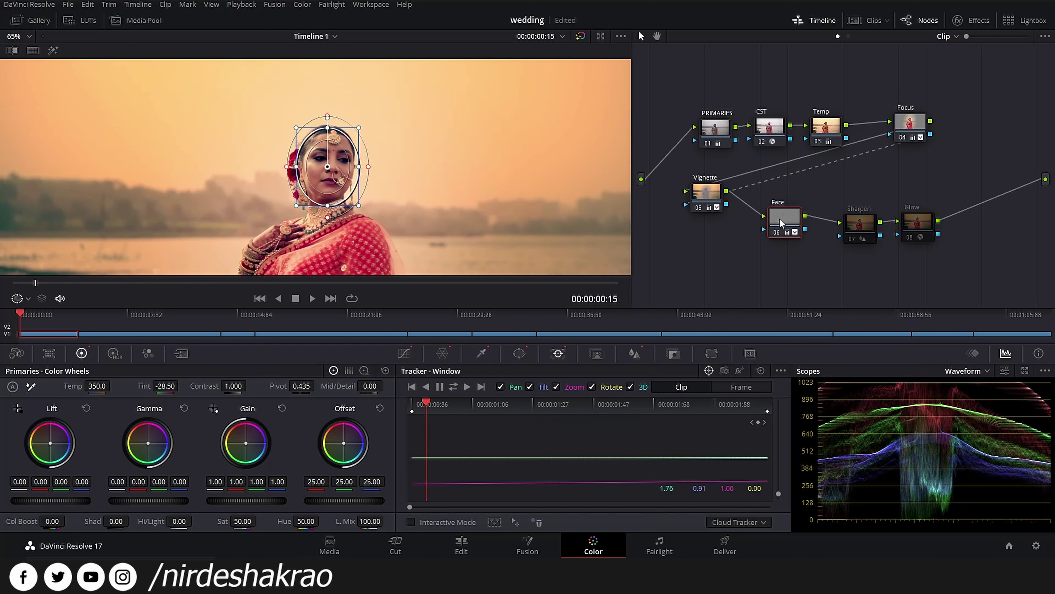
pyautogui.click(403, 353)
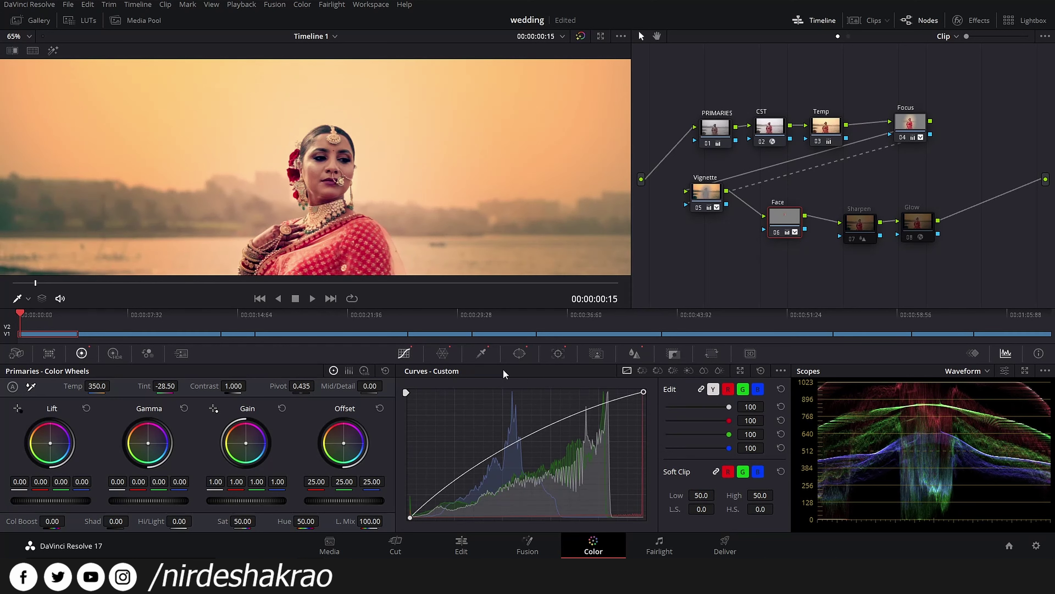
# Step: Try resetting the Face node's Hue - Saturation Color Warper and sample the skin tone on the face
pyautogui.click(443, 353)
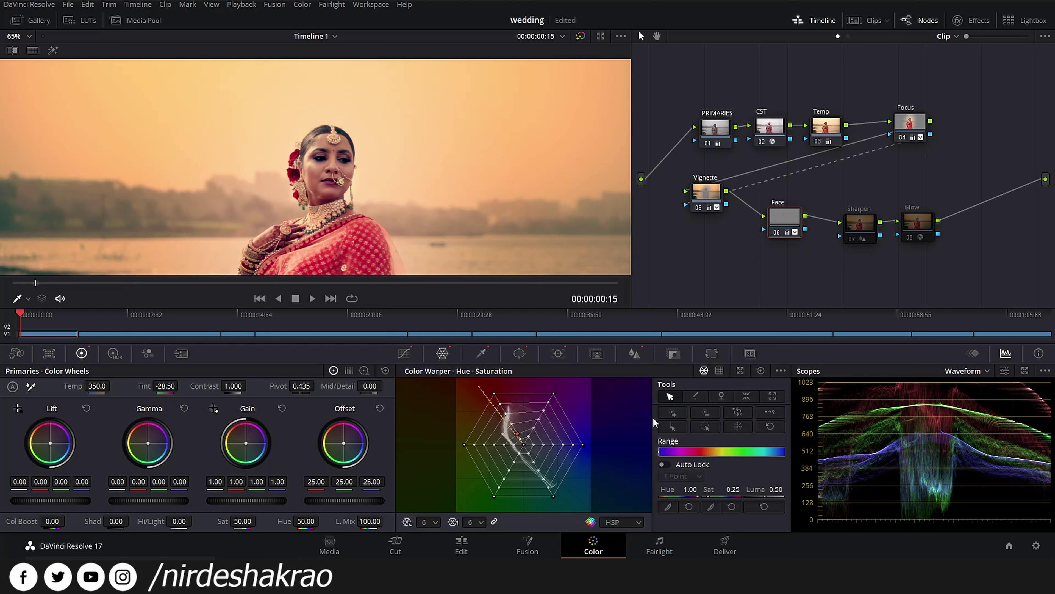
pyautogui.click(761, 370)
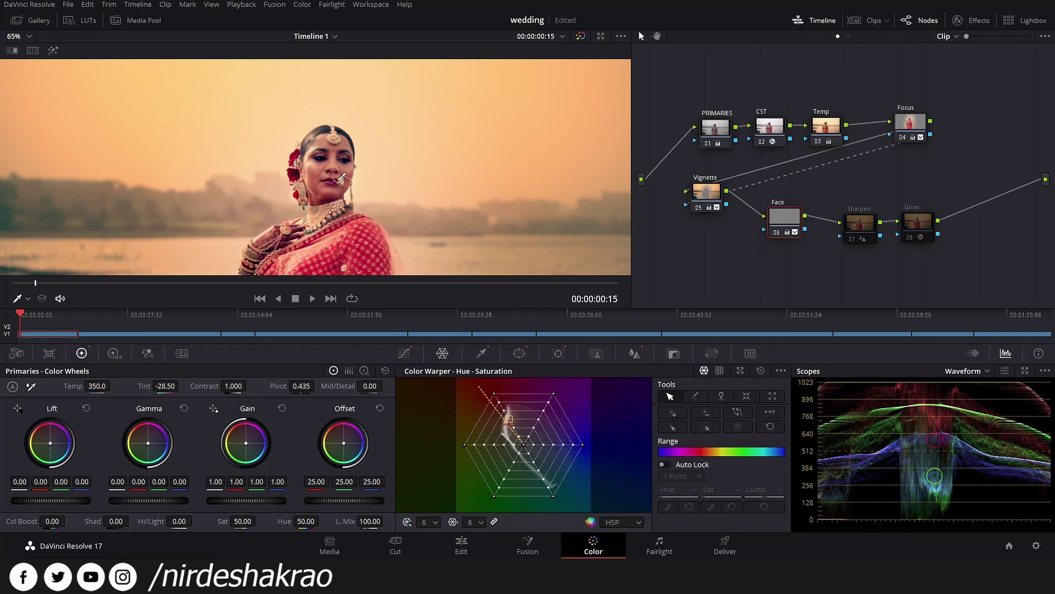
pyautogui.click(339, 155)
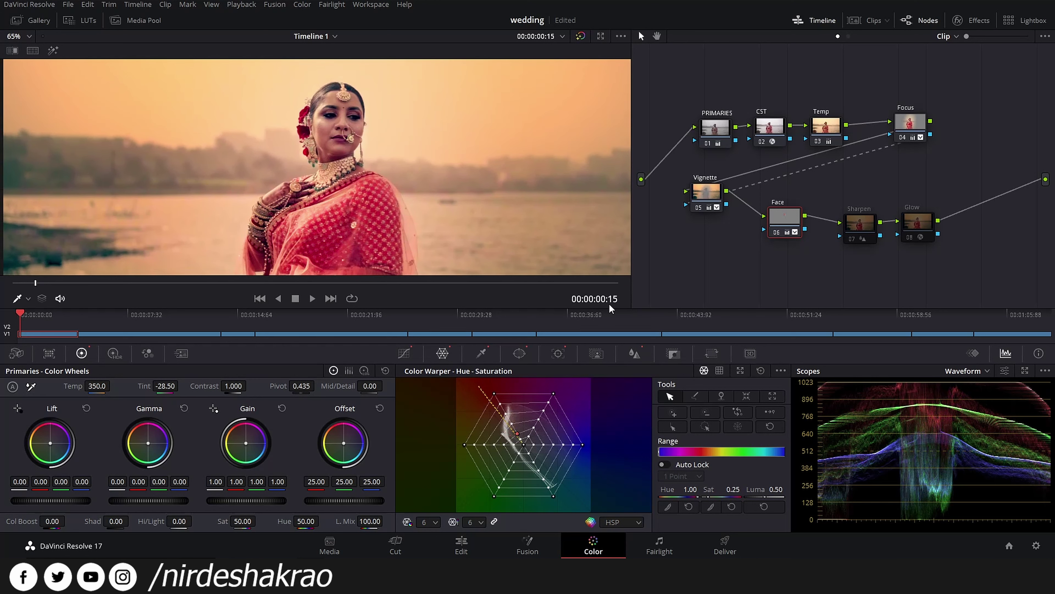
# Step: Lower the Face node's blur radius to 0.00 to compare the skin texture, and undo the change
pyautogui.click(635, 354)
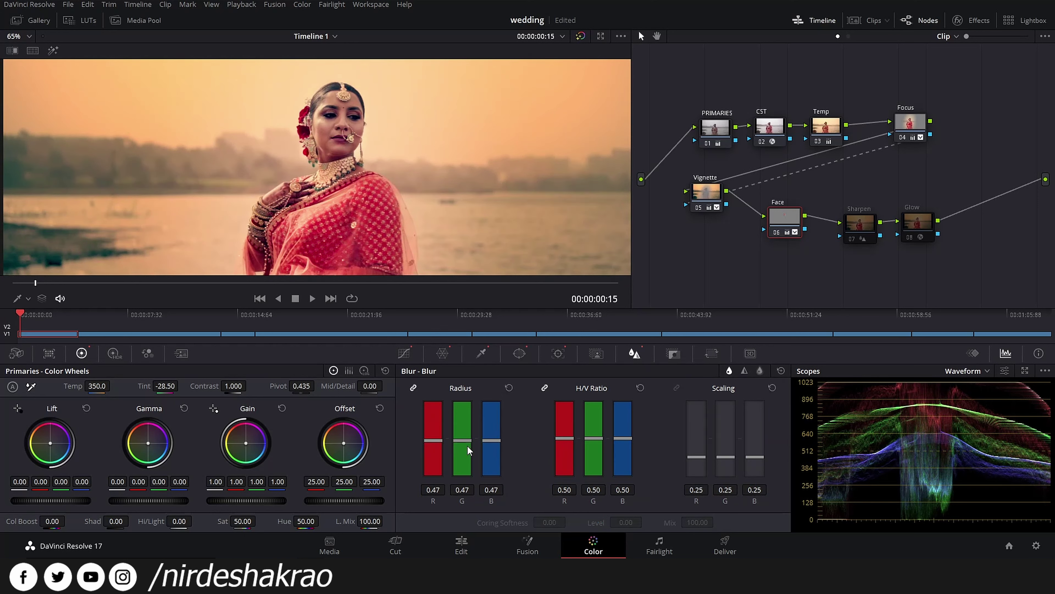
pyautogui.moveTo(467, 446); pyautogui.dragTo(467, 480)
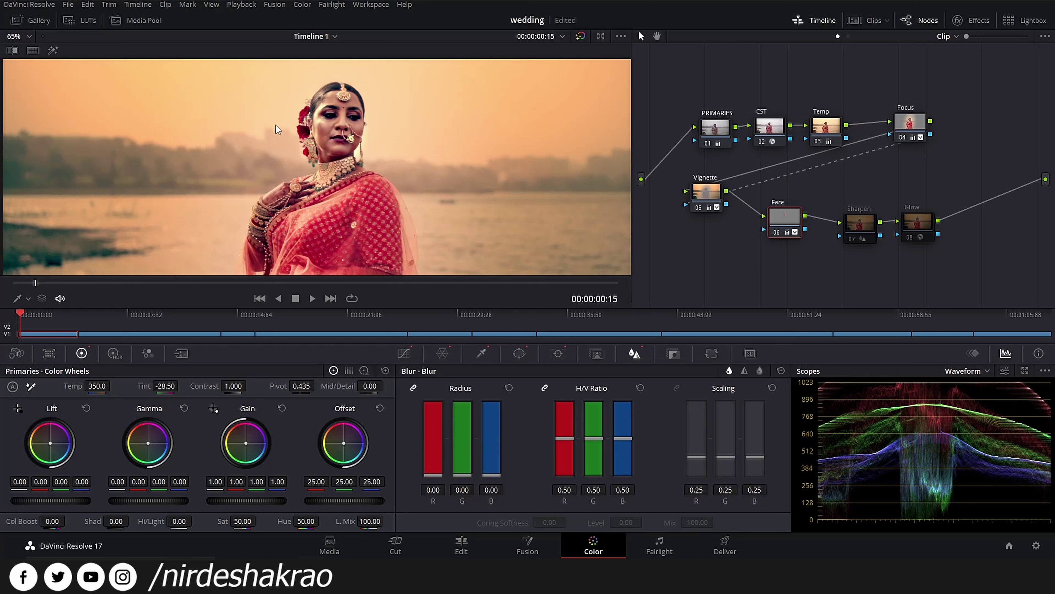
pyautogui.hotkey('ctrl', 'z')
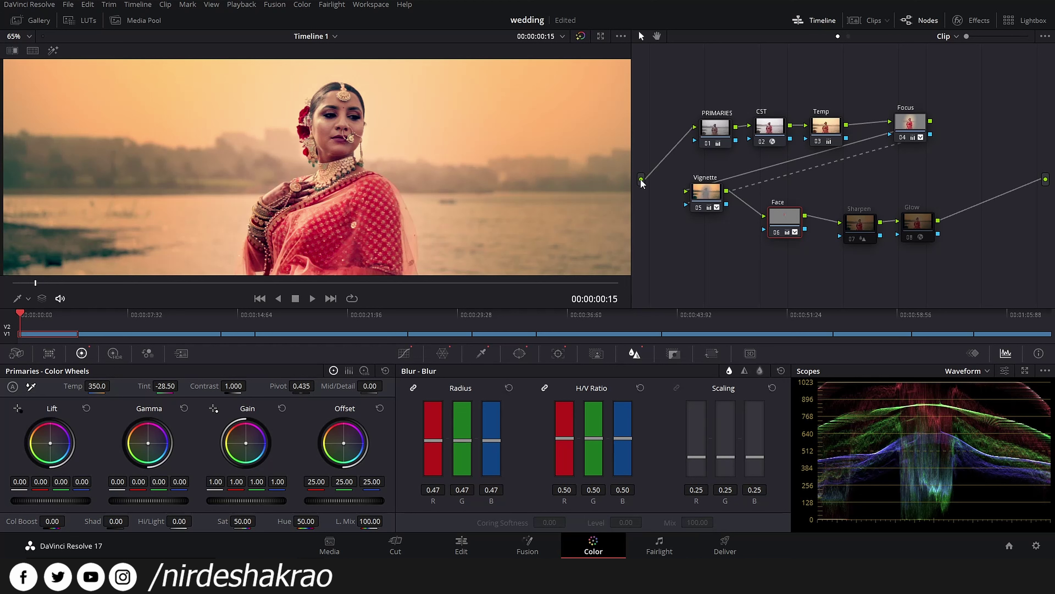
# Step: Toggle the Face node off and on to compare its effect on the subject
pyautogui.hotkey('ctrl', 'd')
pyautogui.hotkey('ctrl', 'd')
pyautogui.scroll(-2, 472, 218)
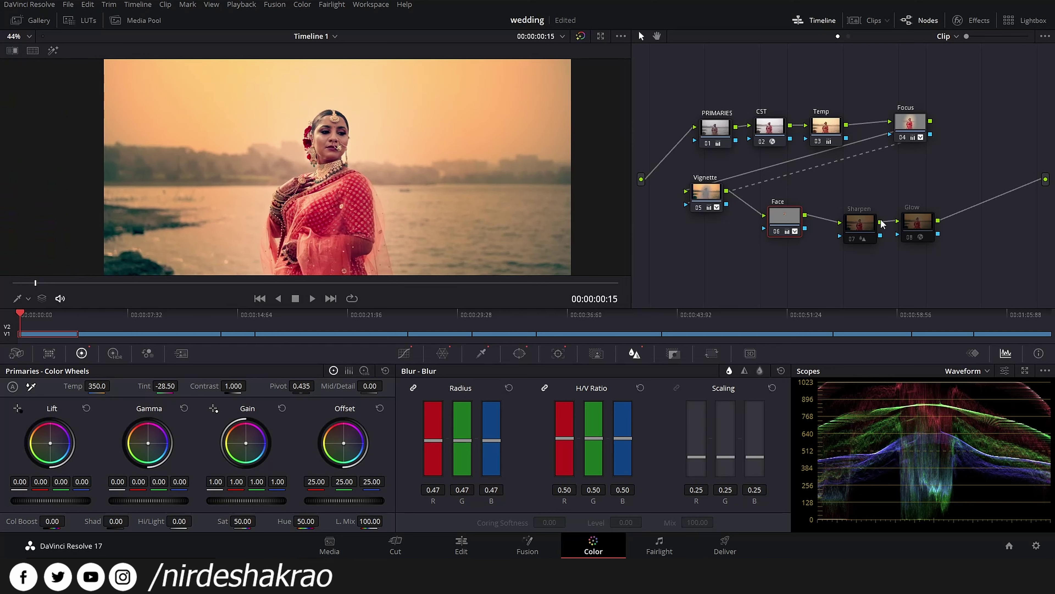
# Step: Enable the Sharpen node and align the Face and Sharpen nodes in the node graph
pyautogui.moveTo(860, 223); pyautogui.dragTo(855, 216)
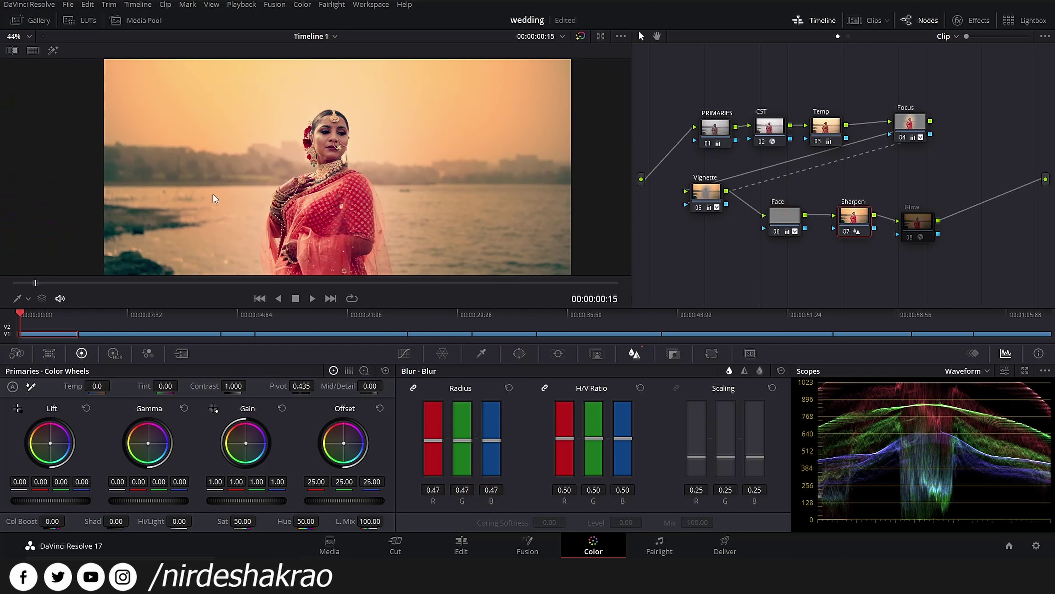
pyautogui.moveTo(784, 217); pyautogui.dragTo(783, 211)
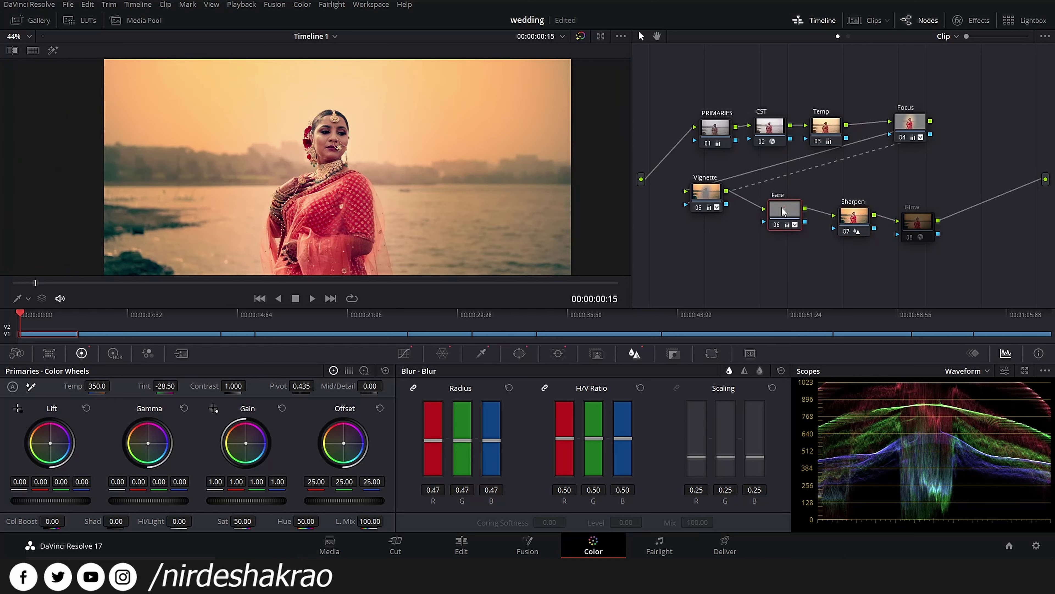
pyautogui.moveTo(859, 217); pyautogui.dragTo(860, 213)
pyautogui.click(786, 211)
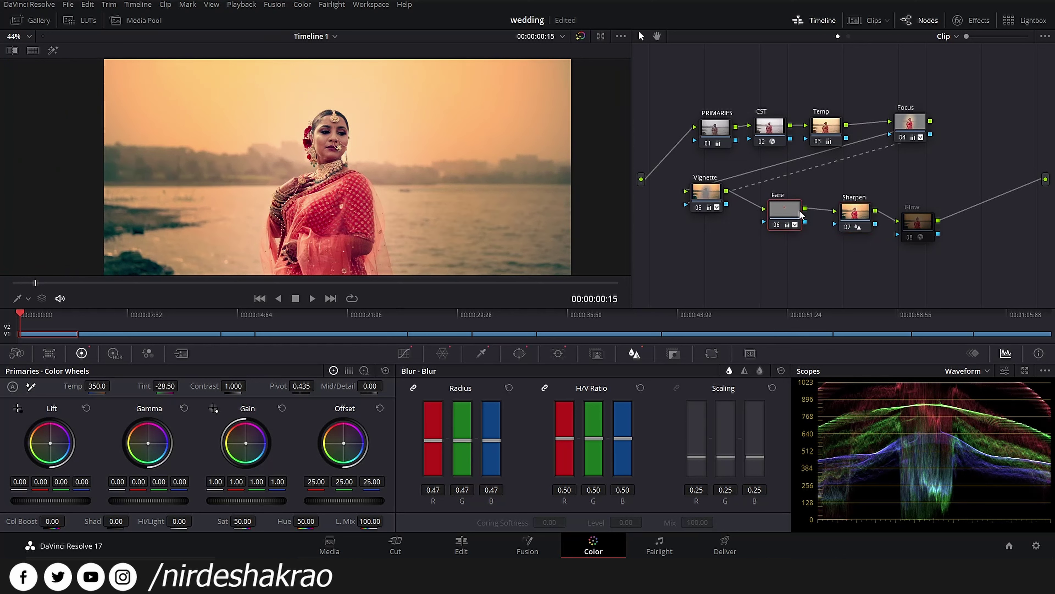
# Step: Highlight the Face node's isolated area in the viewer to check its mask, and turn the highlight off
pyautogui.scroll(2, 436, 203)
pyautogui.click(53, 51)
pyautogui.scroll(1, 551, 183)
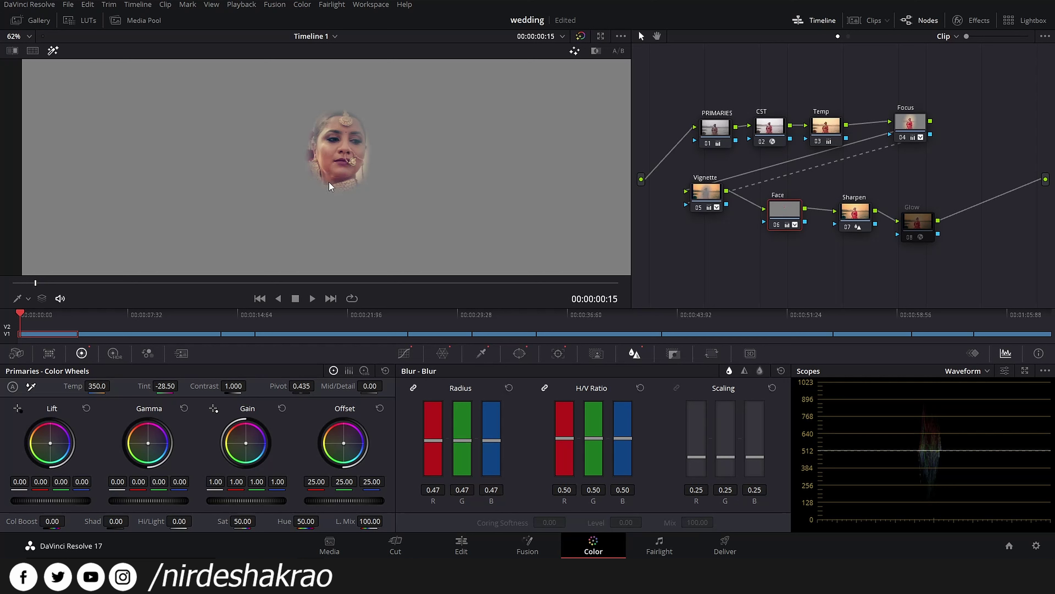
pyautogui.hotkey('shift', 'h')
# Step: Select the Sharpen node and examine the sharpened detail on the subject at several magnifications
pyautogui.click(854, 211)
pyautogui.scroll(-2, 349, 217)
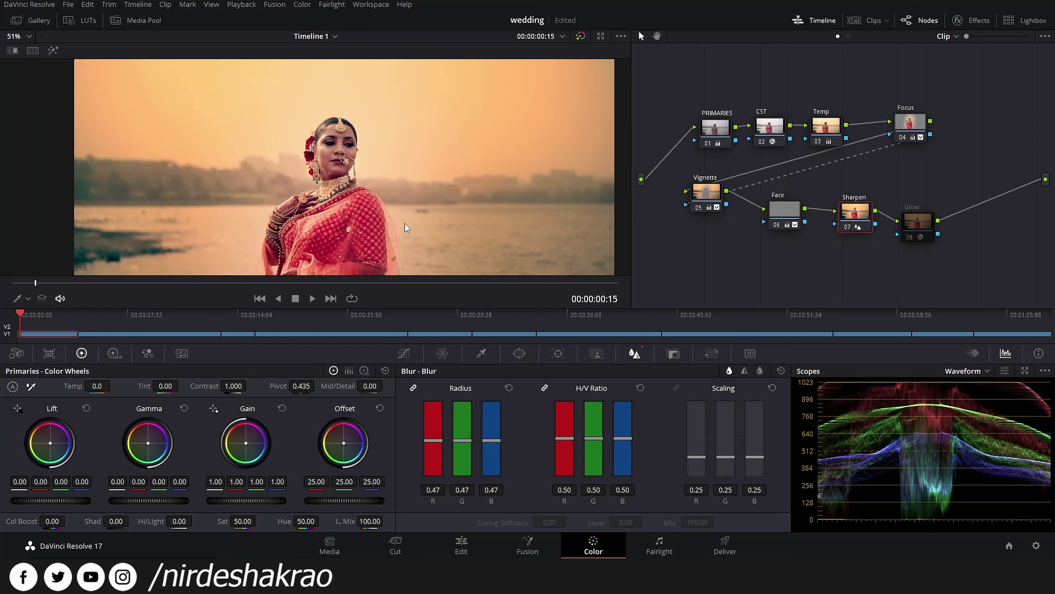
pyautogui.scroll(-3, 338, 190)
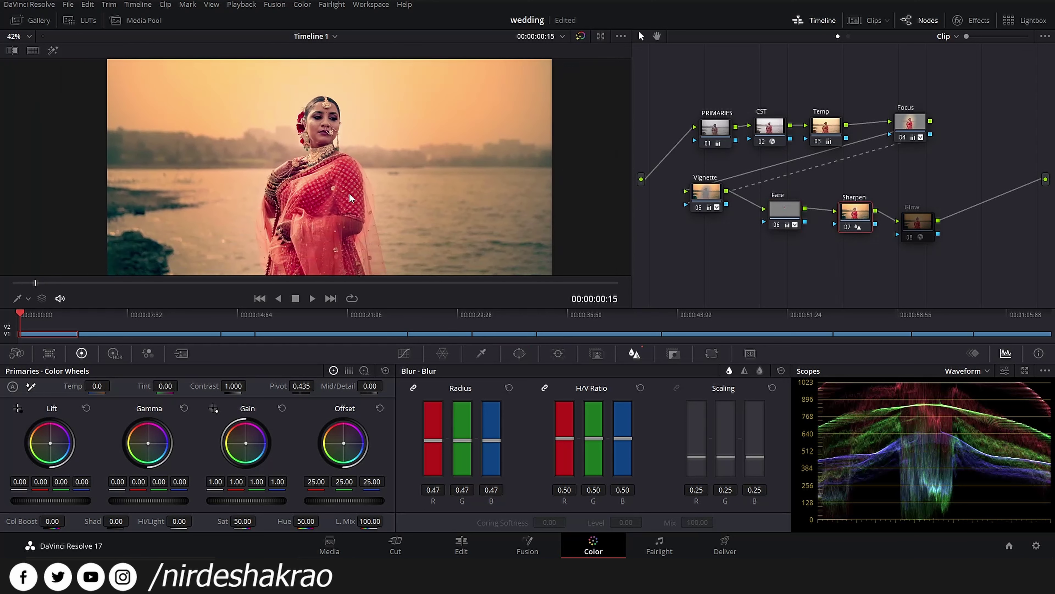
pyautogui.moveTo(365, 154)
pyautogui.mouseDown()
pyautogui.moveTo(367, 180)
pyautogui.moveTo(373, 162)
pyautogui.mouseUp()
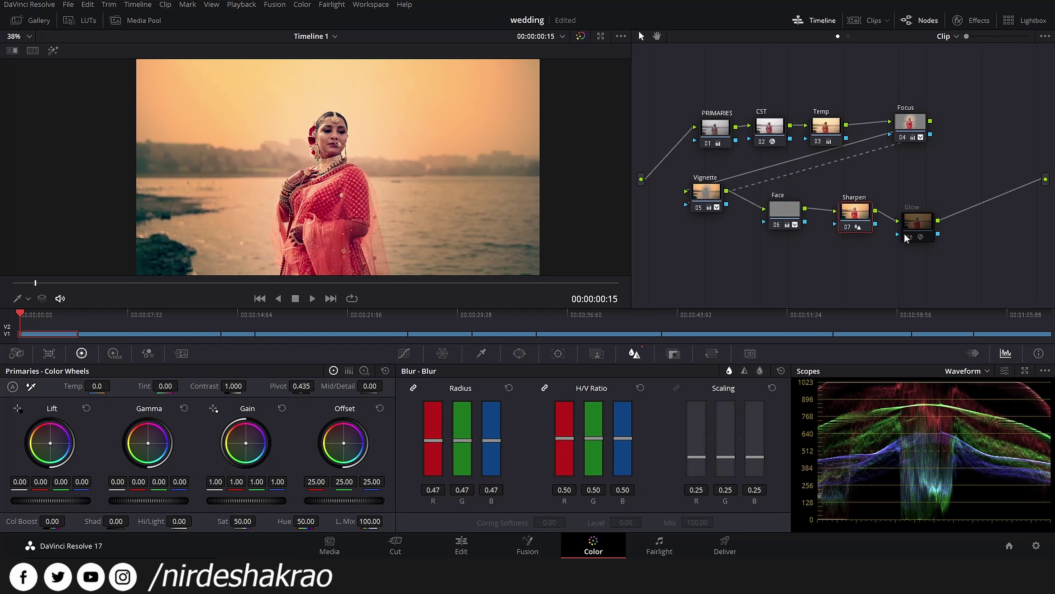
# Step: Align the Glow node with Sharpen, enable it, and open its Glow effect settings for review
pyautogui.moveTo(905, 237); pyautogui.dragTo(905, 225)
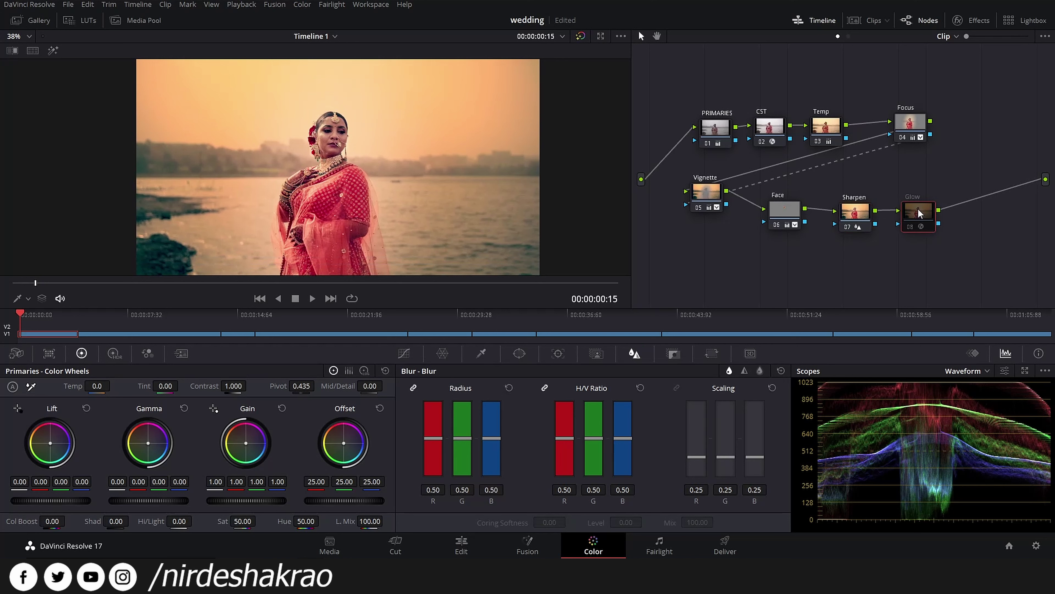
pyautogui.hotkey('ctrl', 'd')
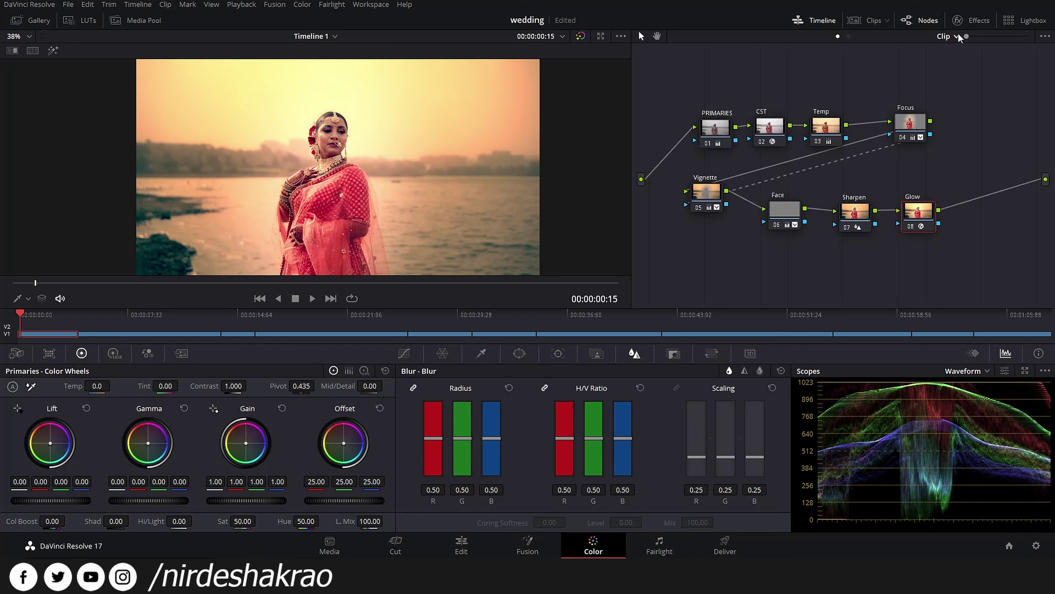
pyautogui.click(973, 23)
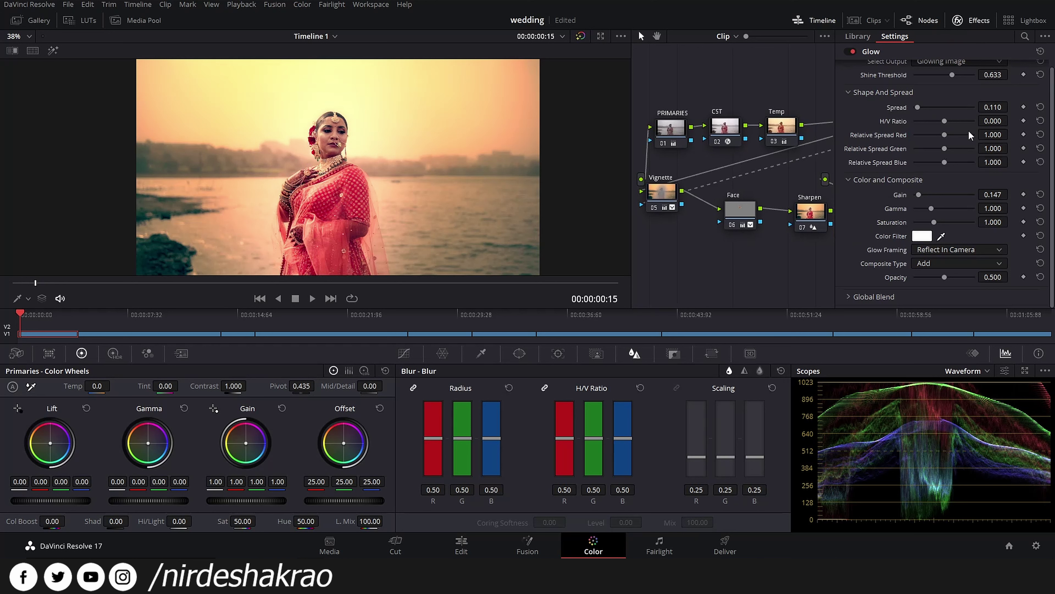
pyautogui.scroll(1, 960, 123)
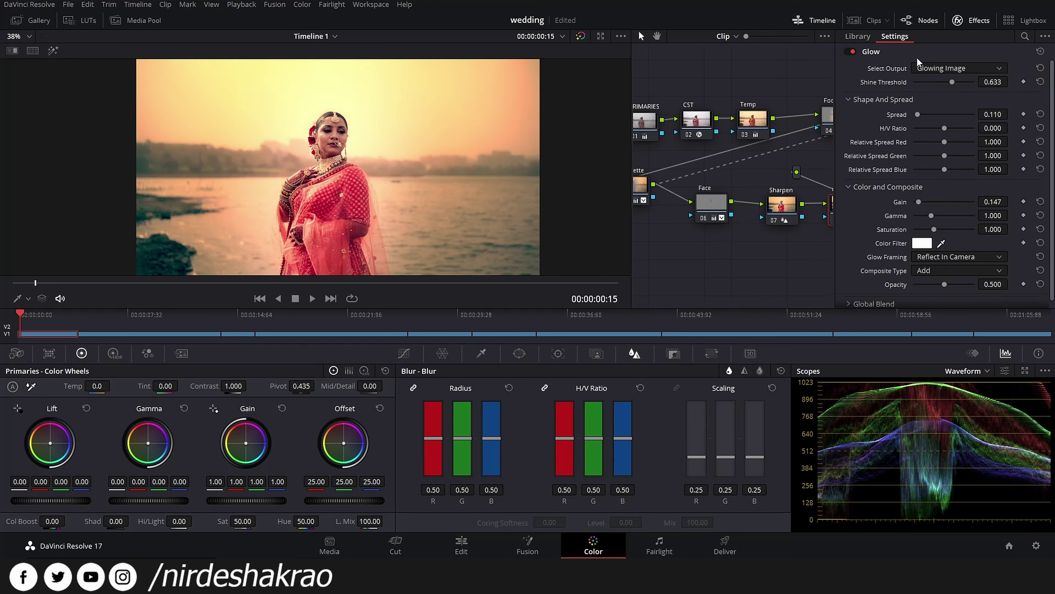
# Step: Make room around the Glow node and add a new serial node after it
pyautogui.moveTo(733, 234); pyautogui.dragTo(690, 232)
pyautogui.moveTo(797, 223)
pyautogui.mouseDown()
pyautogui.moveTo(727, 224)
pyautogui.moveTo(786, 228)
pyautogui.mouseUp()
pyautogui.moveTo(721, 233); pyautogui.dragTo(754, 240)
pyautogui.moveTo(700, 191); pyautogui.dragTo(754, 207)
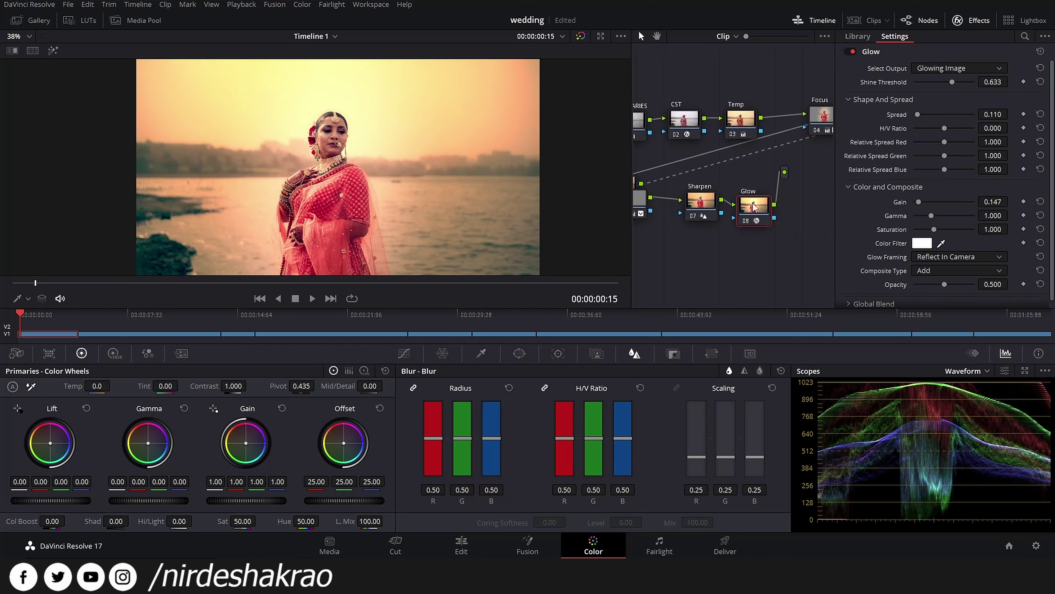
pyautogui.hotkey('alt', 's')
pyautogui.moveTo(666, 252); pyautogui.dragTo(801, 217)
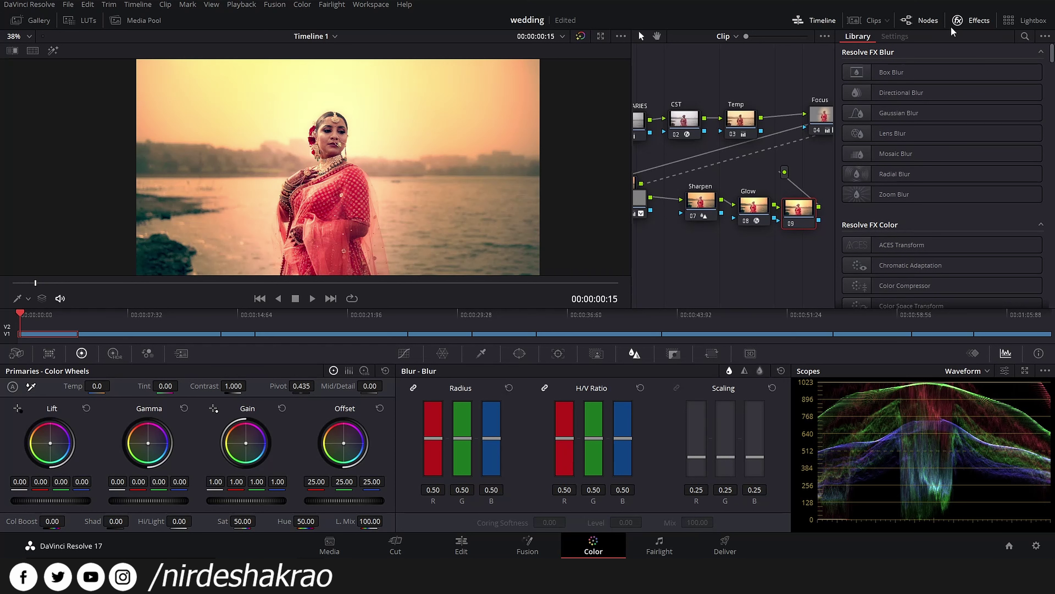
# Step: Search the effects library for "glow" and apply the Resolve FX Light Glow effect to node 09
pyautogui.click(1025, 37)
pyautogui.write('glow')
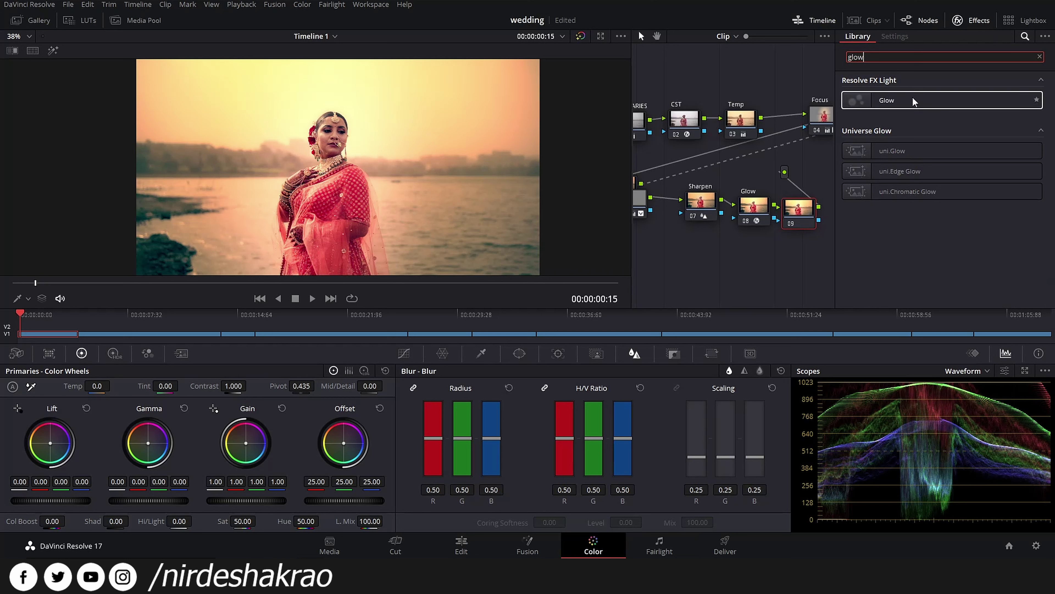
pyautogui.moveTo(913, 100); pyautogui.dragTo(799, 210)
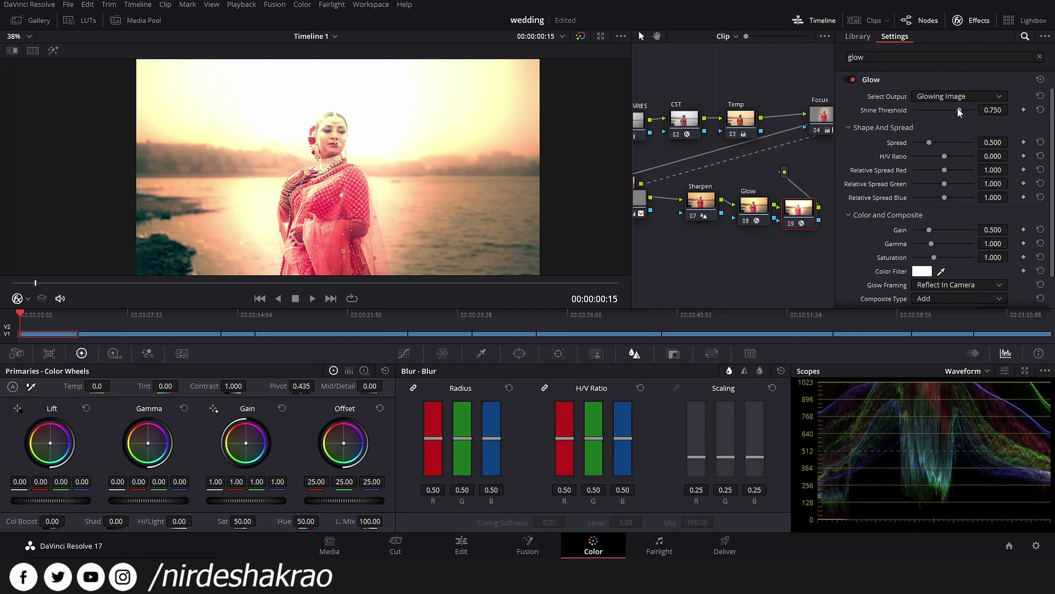
# Step: Set node 09's Glow to Shine Threshold 0.899, Spread 1.211, H/V Ratio -0.156 and Gain 0.000
pyautogui.moveTo(961, 110)
pyautogui.mouseDown()
pyautogui.moveTo(920, 117)
pyautogui.moveTo(995, 124)
pyautogui.moveTo(971, 116)
pyautogui.mouseUp()
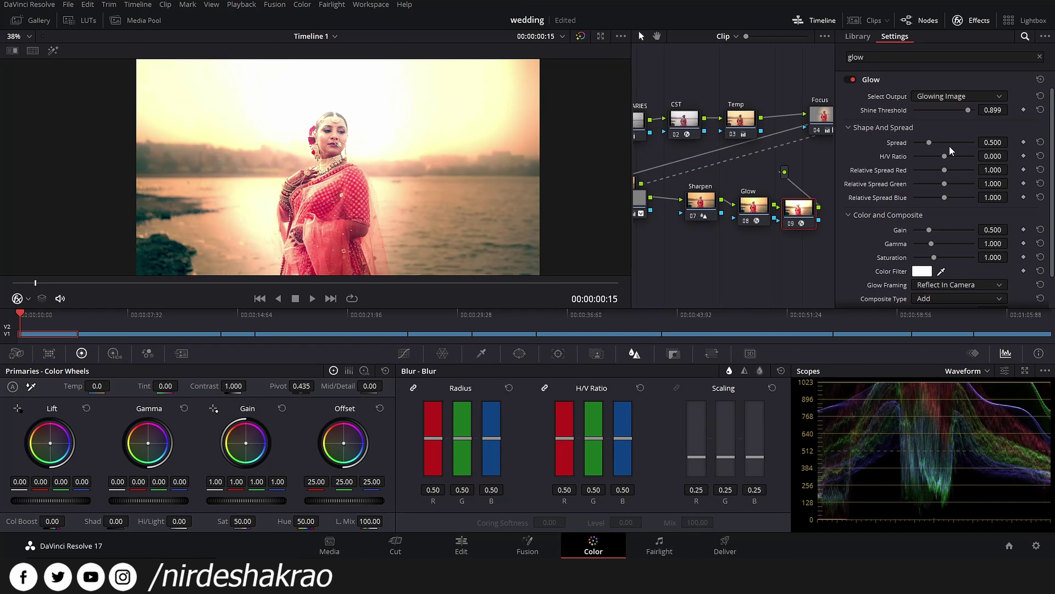
pyautogui.moveTo(935, 141)
pyautogui.mouseDown()
pyautogui.moveTo(977, 146)
pyautogui.moveTo(928, 142)
pyautogui.moveTo(939, 155)
pyautogui.mouseUp()
pyautogui.click(945, 157)
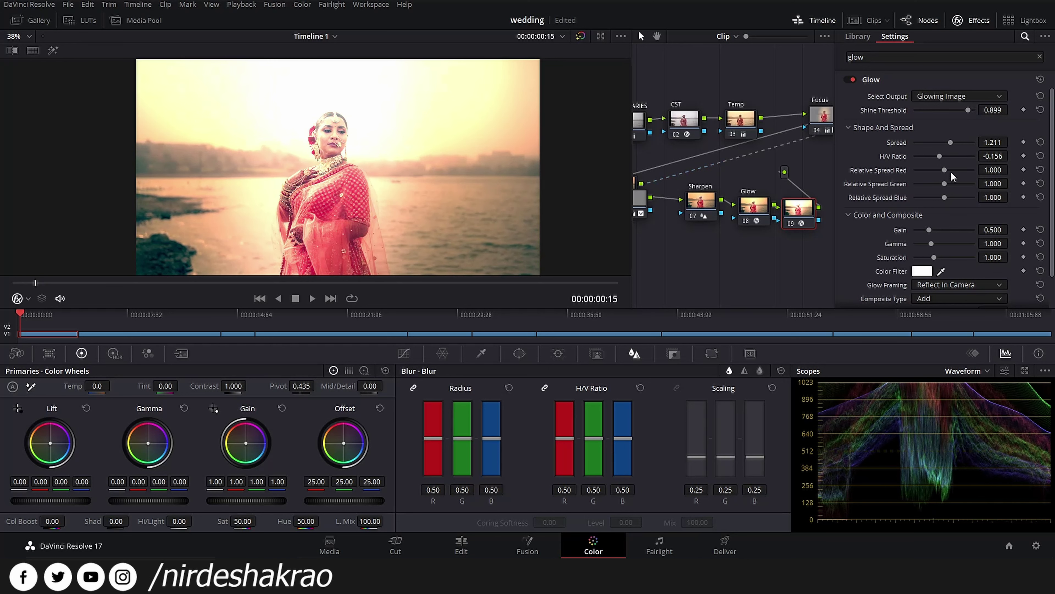
pyautogui.scroll(-2, 919, 244)
pyautogui.moveTo(929, 198); pyautogui.dragTo(914, 200)
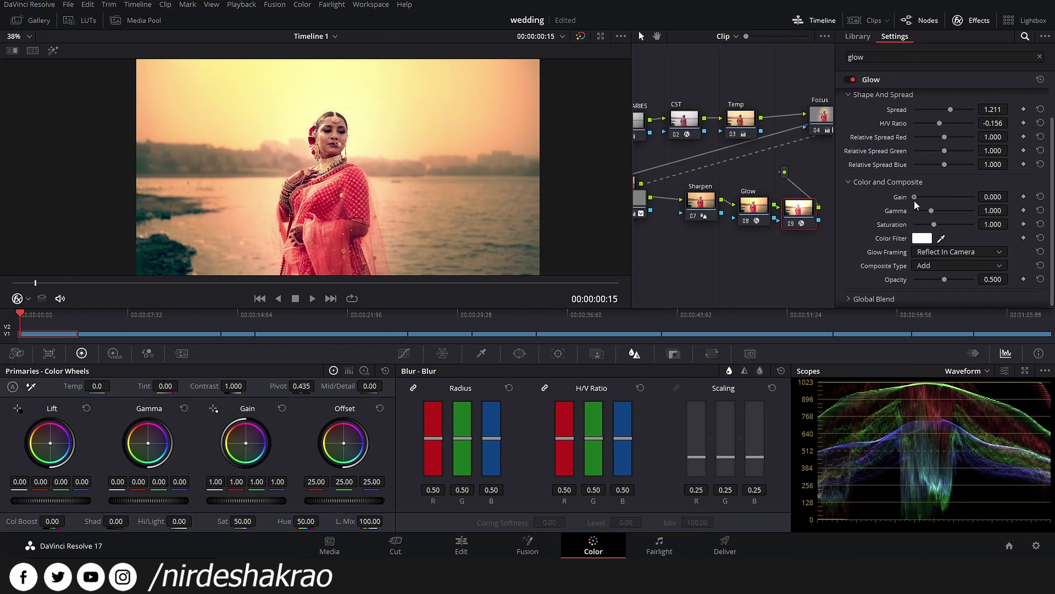
# Step: Turn off the trial Glow effect, delete node 09, and close the effects library
pyautogui.click(851, 80)
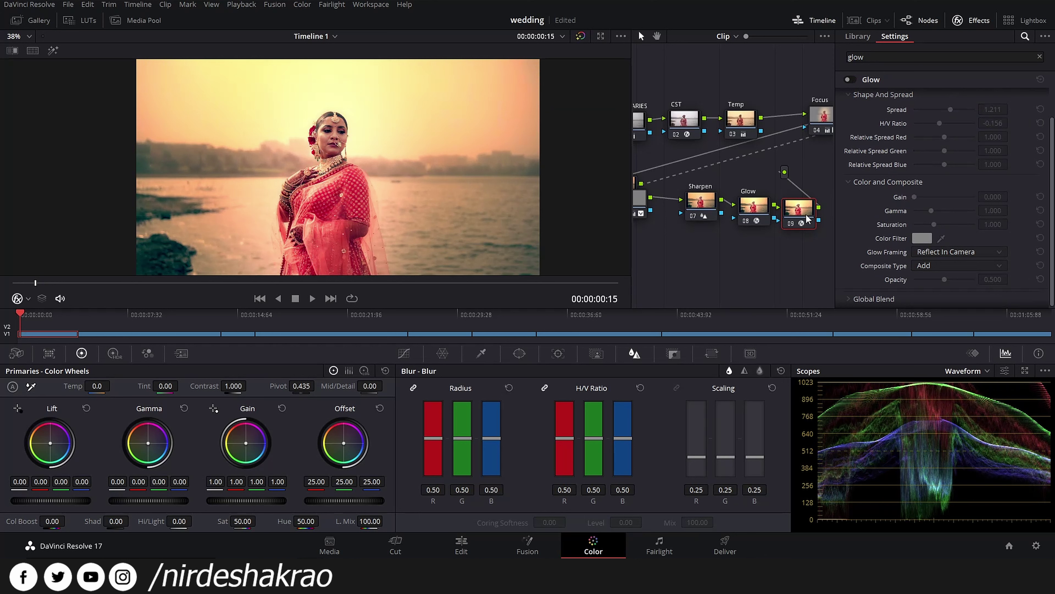
pyautogui.press('Delete')
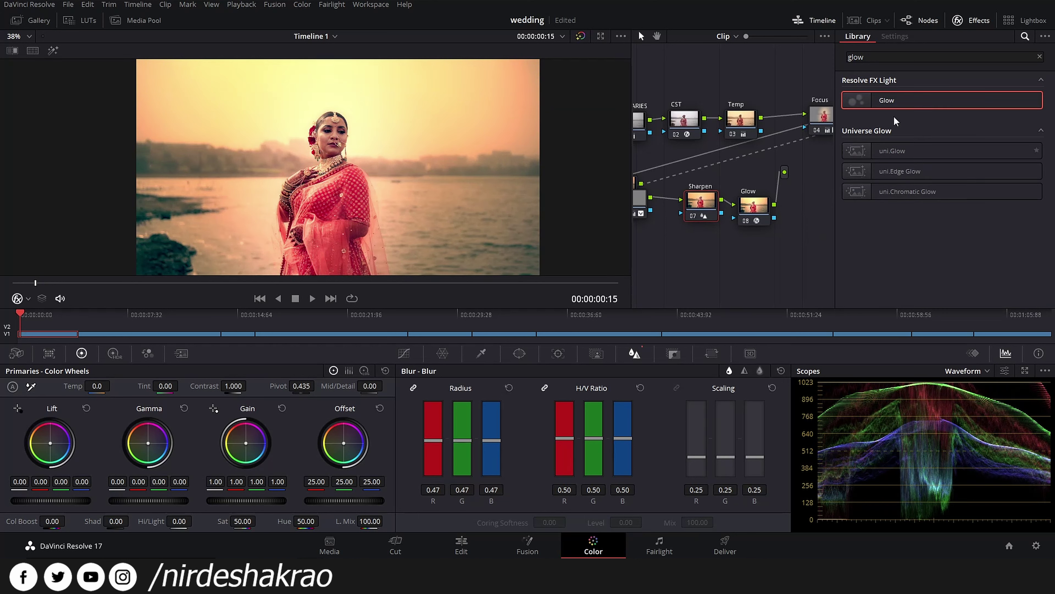
pyautogui.click(972, 20)
# Step: Arrange the Vignette, Face, Sharpen and Glow nodes in an evenly spaced row beneath the first four nodes
pyautogui.moveTo(804, 240); pyautogui.dragTo(872, 206)
pyautogui.click(868, 234)
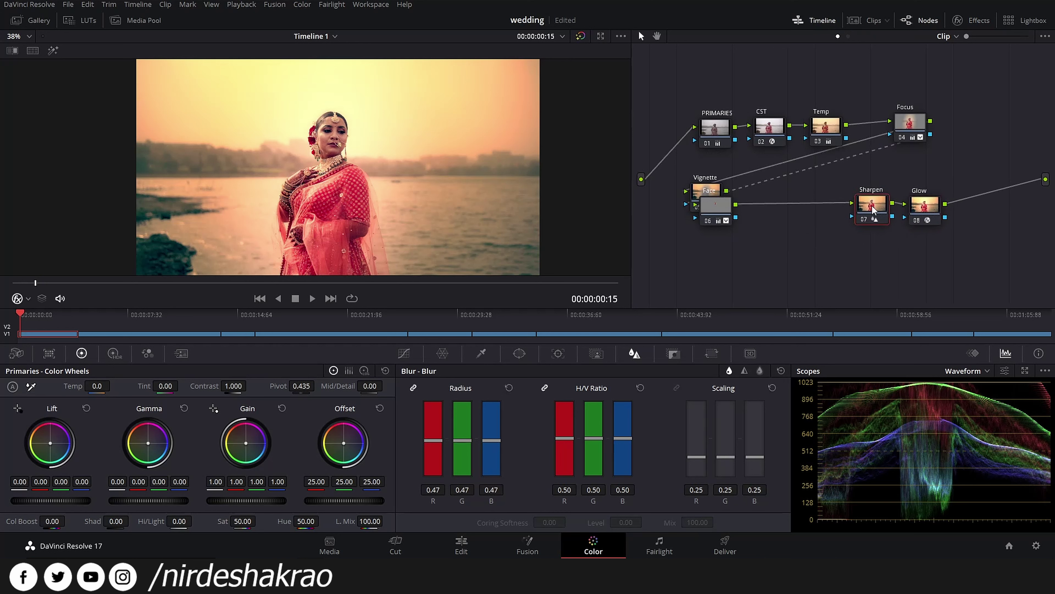
pyautogui.moveTo(725, 203); pyautogui.dragTo(770, 194)
pyautogui.moveTo(859, 211); pyautogui.dragTo(833, 204)
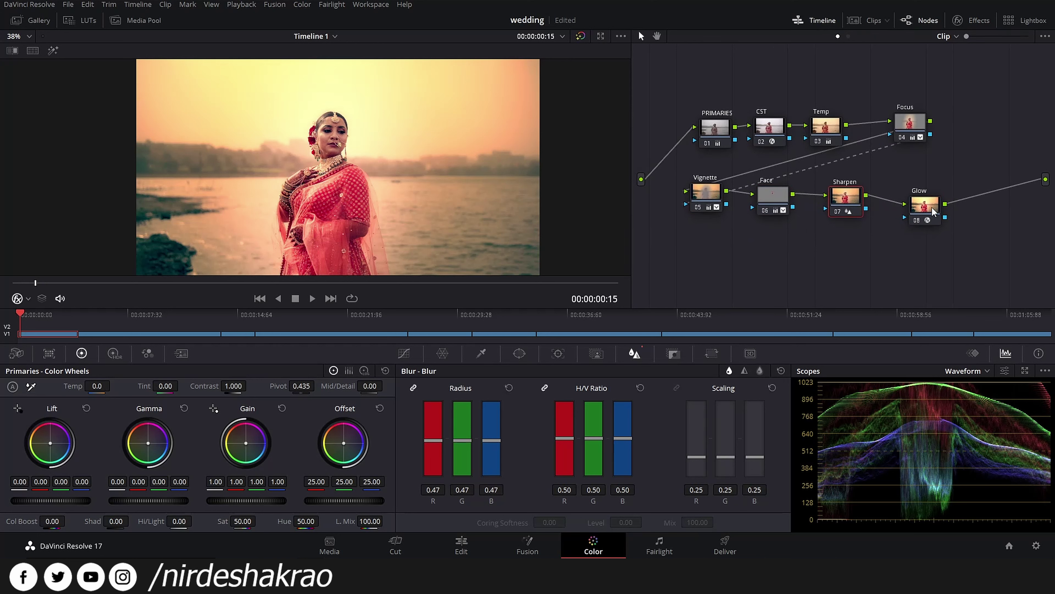
pyautogui.moveTo(932, 206); pyautogui.dragTo(914, 201)
pyautogui.moveTo(910, 130); pyautogui.dragTo(905, 131)
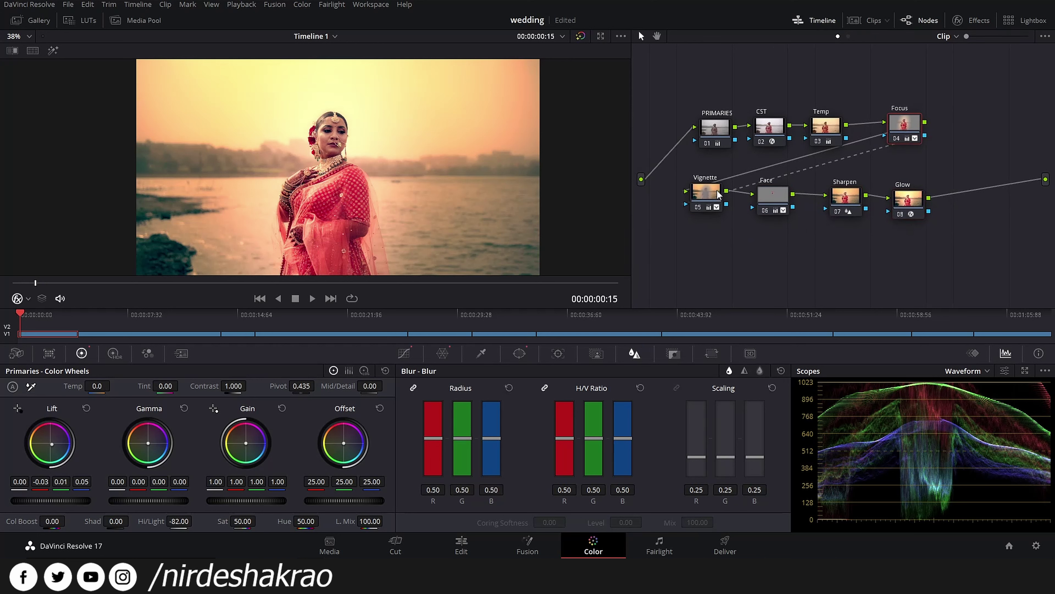
pyautogui.moveTo(717, 191); pyautogui.dragTo(782, 207)
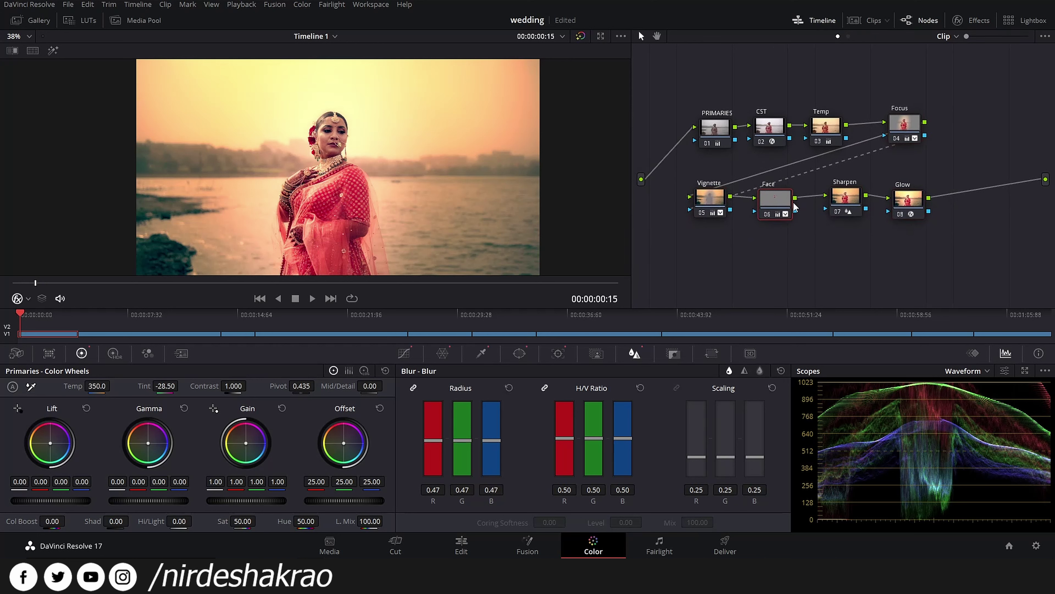
pyautogui.moveTo(851, 202); pyautogui.dragTo(846, 207)
pyautogui.moveTo(912, 205); pyautogui.dragTo(909, 208)
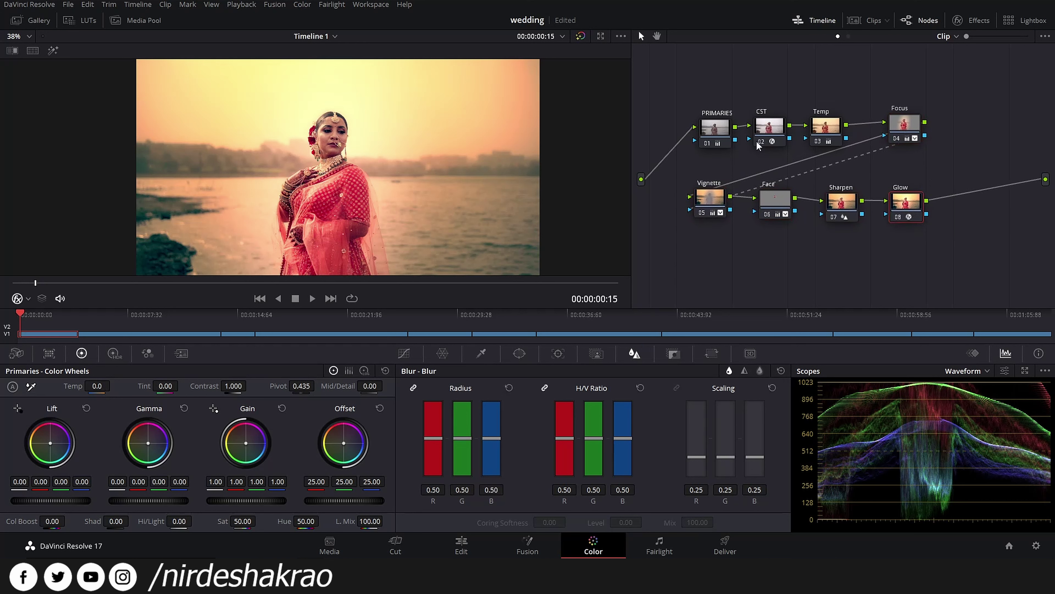
# Step: Bypass and restore all grades several times to compare the original footage with the finished look
pyautogui.click(581, 37)
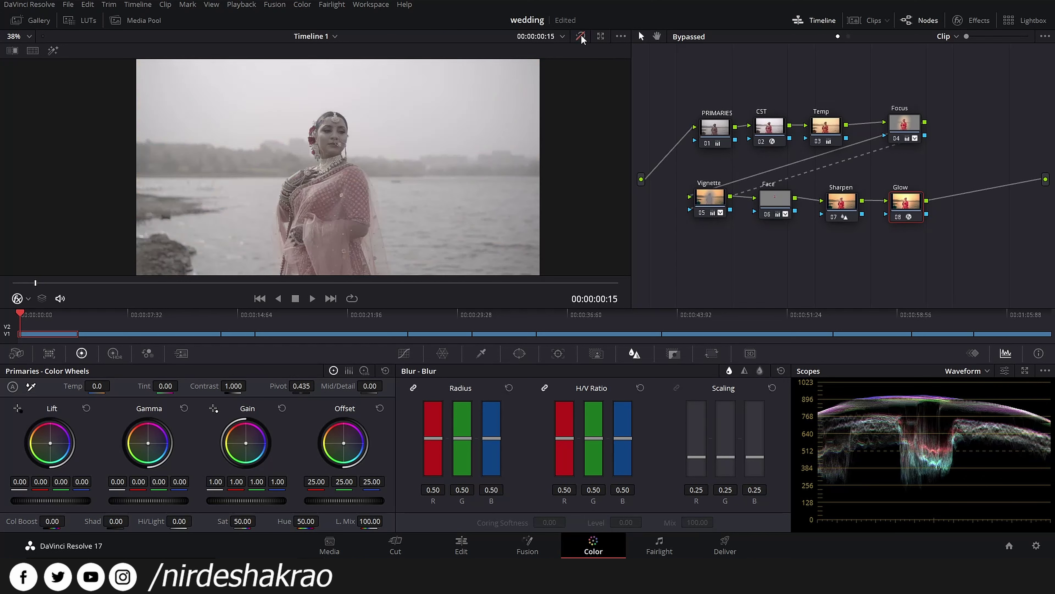
pyautogui.click(581, 37)
pyautogui.click(581, 36)
pyautogui.click(581, 37)
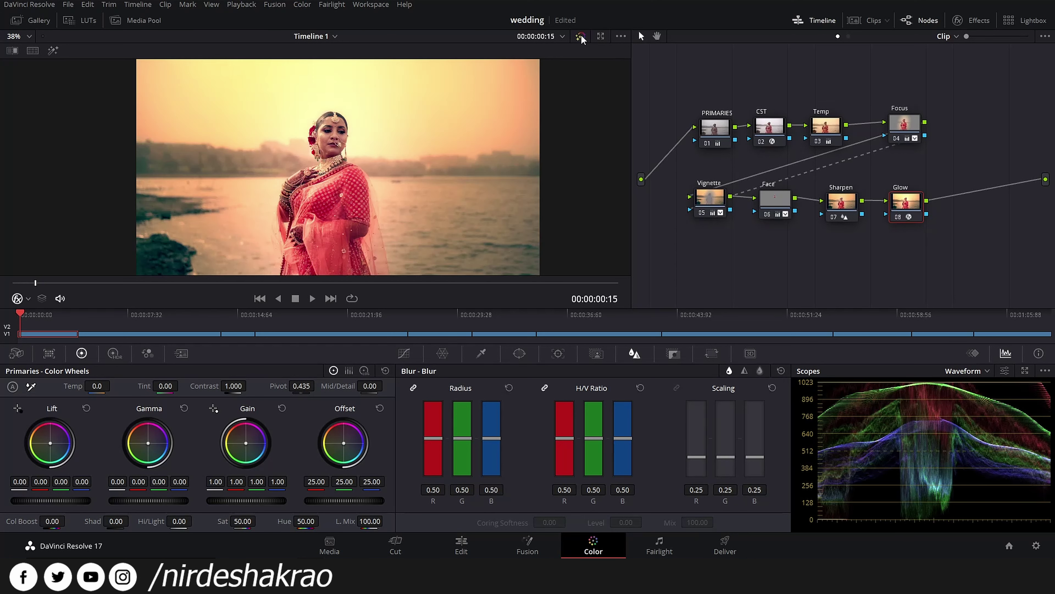
pyautogui.click(581, 37)
pyautogui.click(580, 36)
# Step: Try brightening the face with a stronger midtone lift on the Face node's custom curve, and undo the change
pyautogui.click(778, 202)
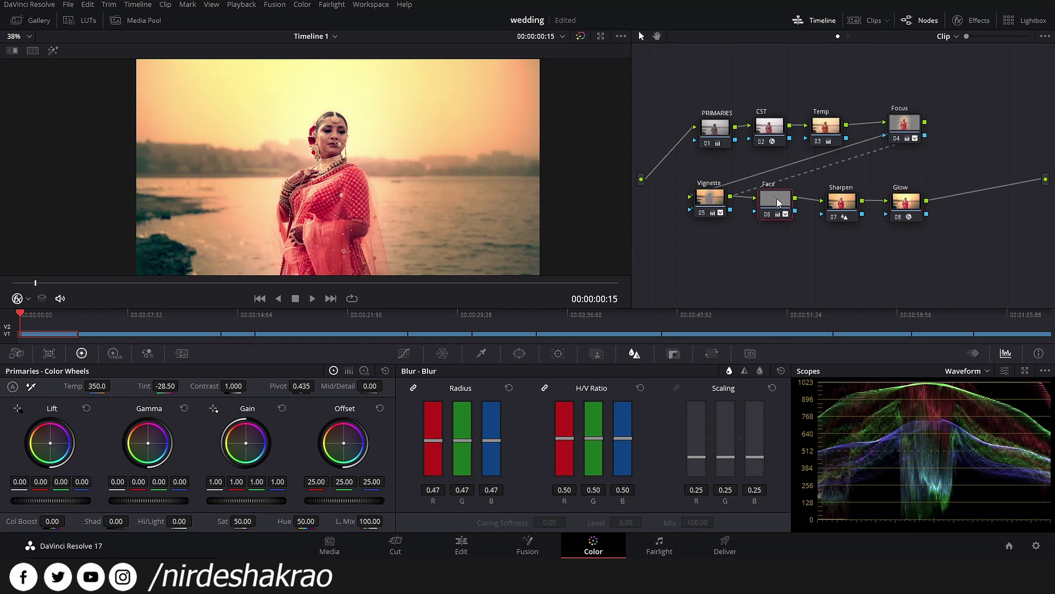
pyautogui.click(405, 353)
pyautogui.moveTo(522, 434); pyautogui.dragTo(505, 418)
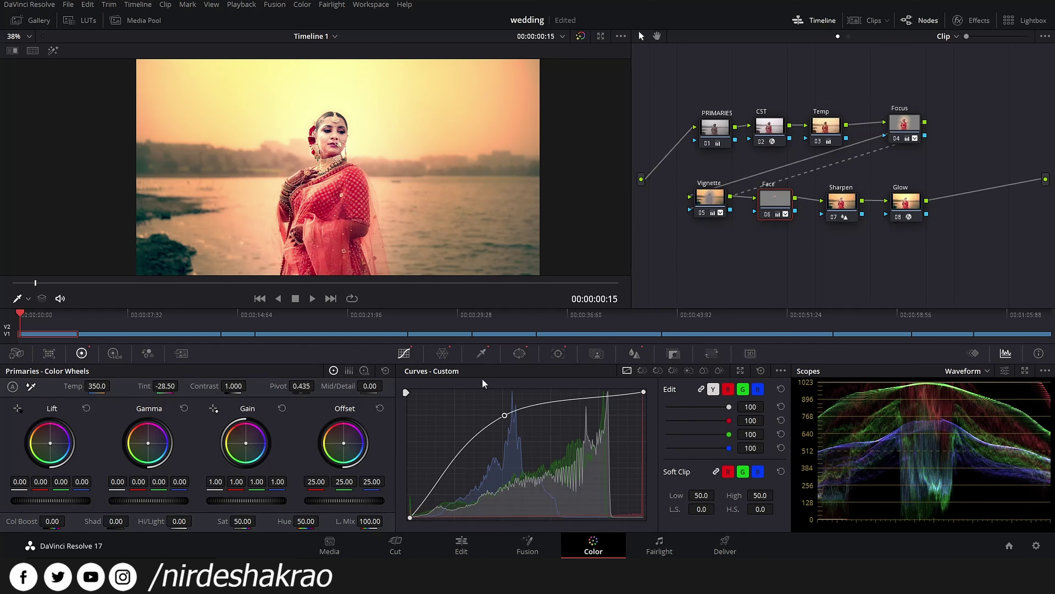
pyautogui.scroll(4, 366, 164)
pyautogui.scroll(-3, 412, 250)
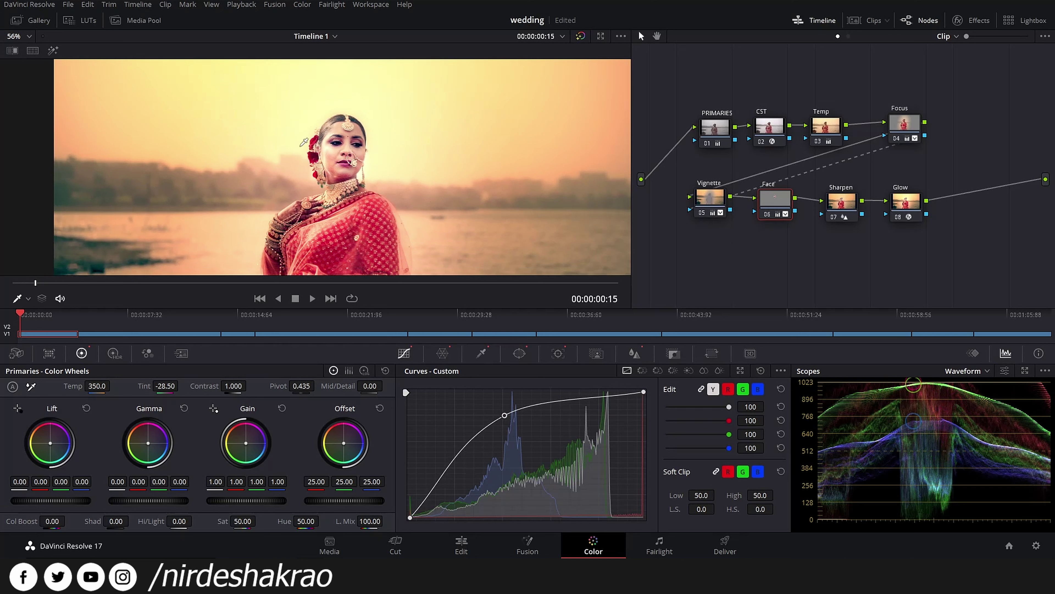
pyautogui.scroll(-2, 326, 189)
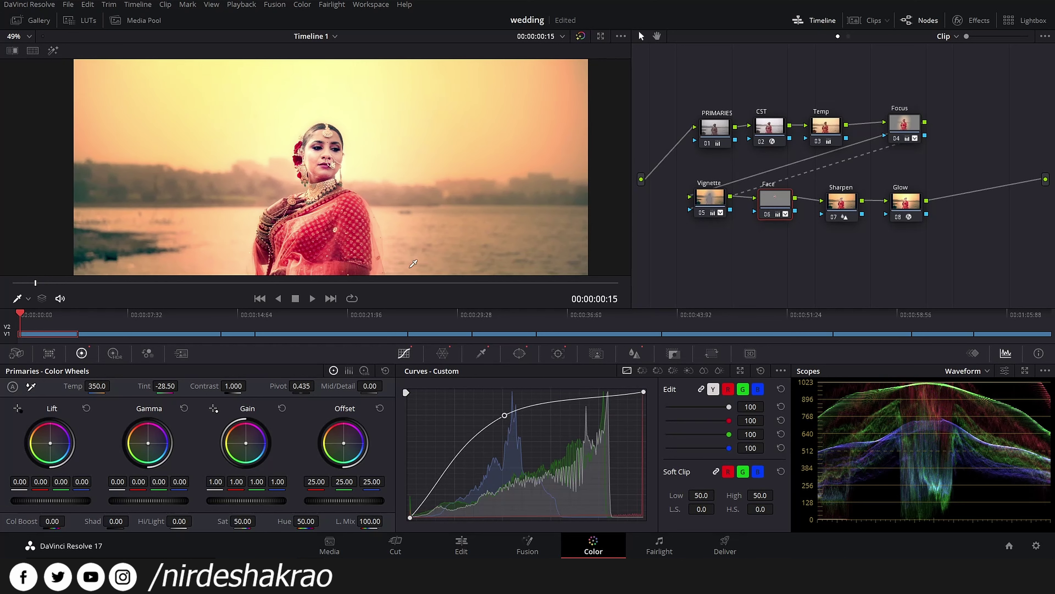
pyautogui.scroll(2, 320, 171)
pyautogui.scroll(-1, 322, 168)
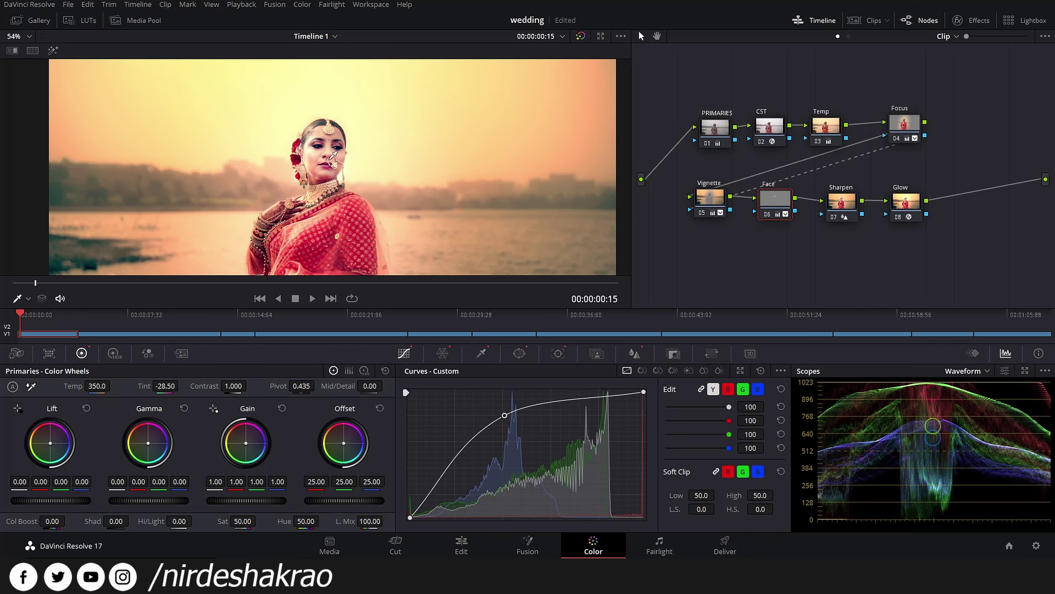
pyautogui.hotkey('ctrl', 'z')
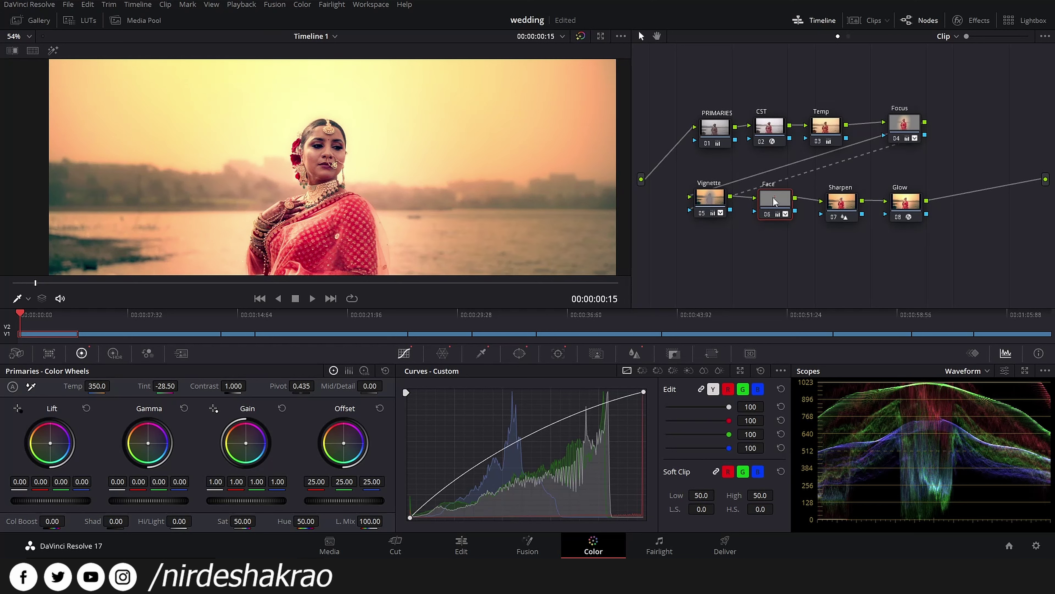
# Step: Disable and re-enable the Face node to compare the face brightness, and view the whole frame
pyautogui.click(766, 213)
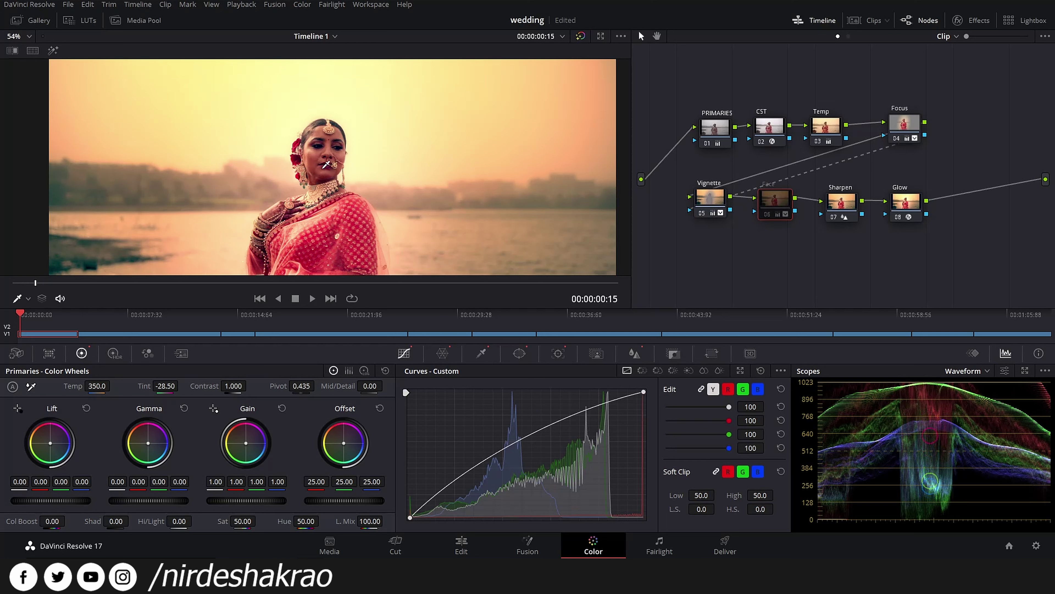
pyautogui.hotkey('ctrl', 'd')
pyautogui.scroll(-3, 332, 171)
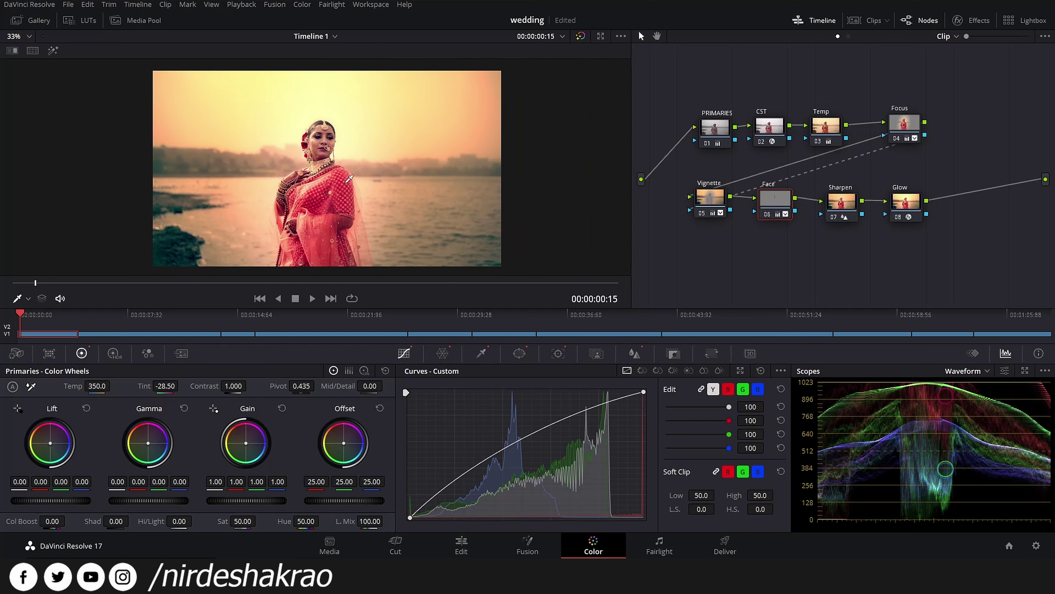
# Step: Set the Vignette node's red lift to -0.09, try resetting its offset, and undo the offset reset
pyautogui.scroll(1, 347, 147)
pyautogui.scroll(1, 347, 148)
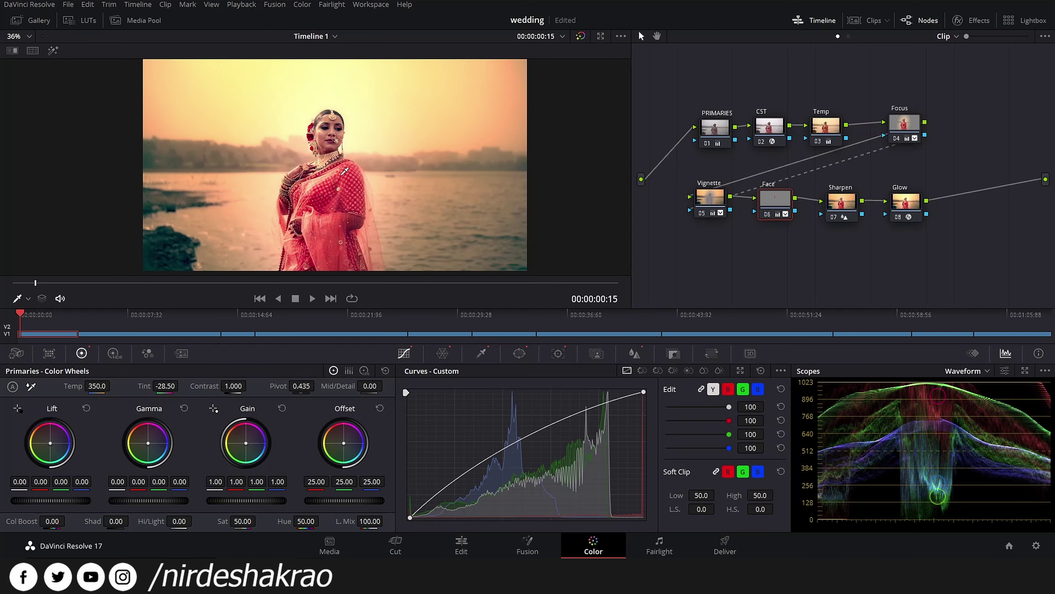
pyautogui.click(718, 202)
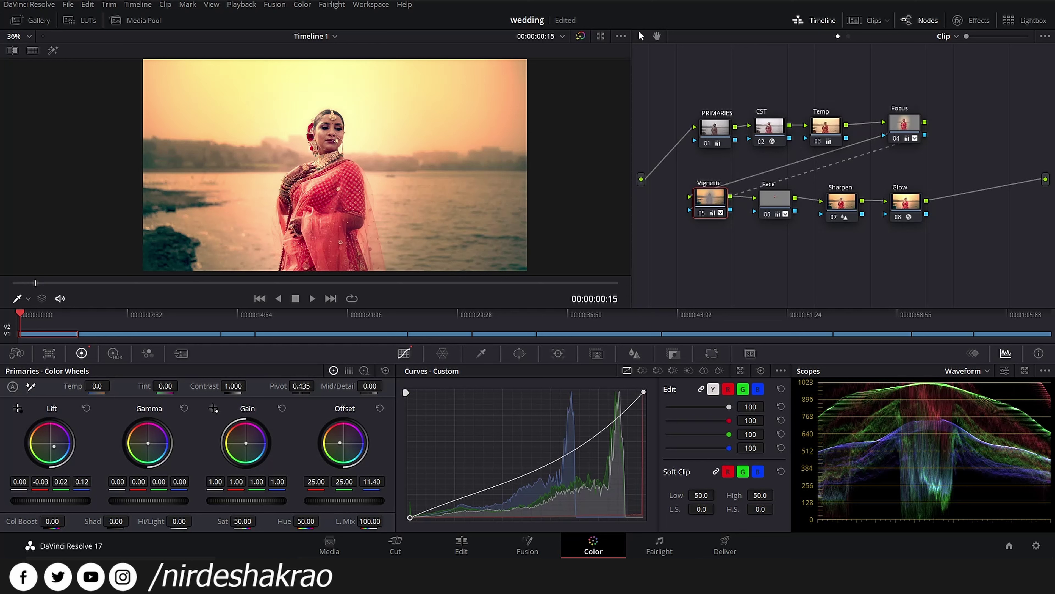
pyautogui.moveTo(41, 482); pyautogui.dragTo(38, 482)
pyautogui.click(380, 411)
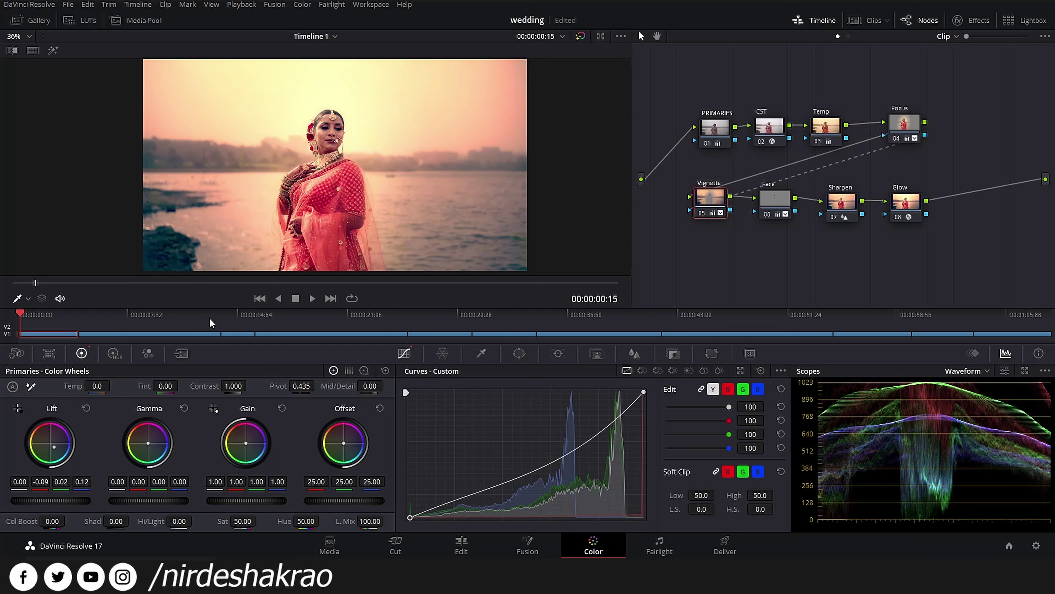
pyautogui.hotkey('ctrl', 'z')
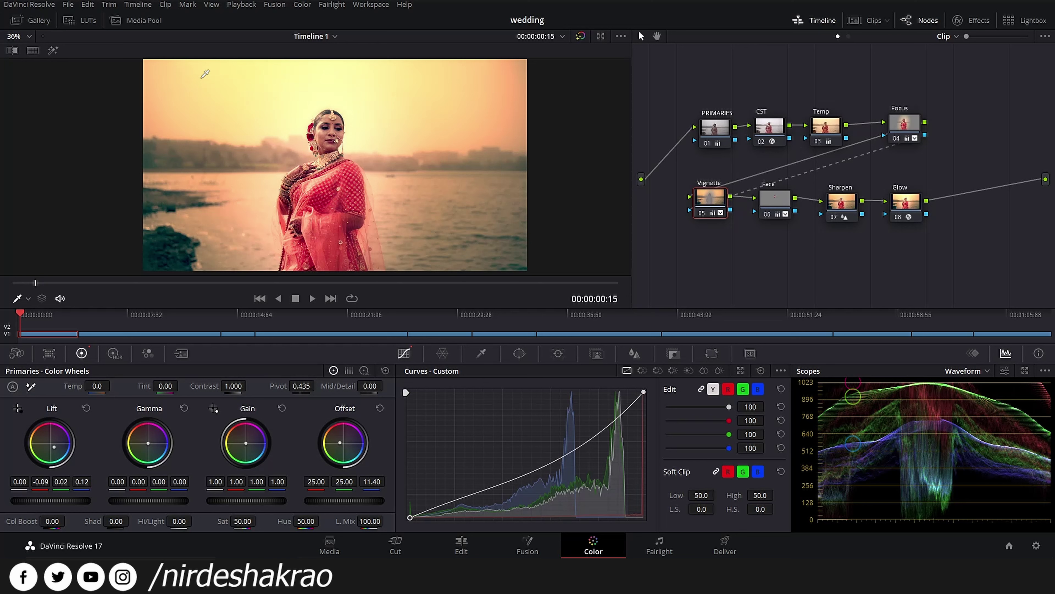
# Step: Bypass and restore the grades to compare before and after on the bride clip and on the couple clip at 00:00:09:10
pyautogui.click(581, 36)
pyautogui.click(581, 36)
pyautogui.click(118, 312)
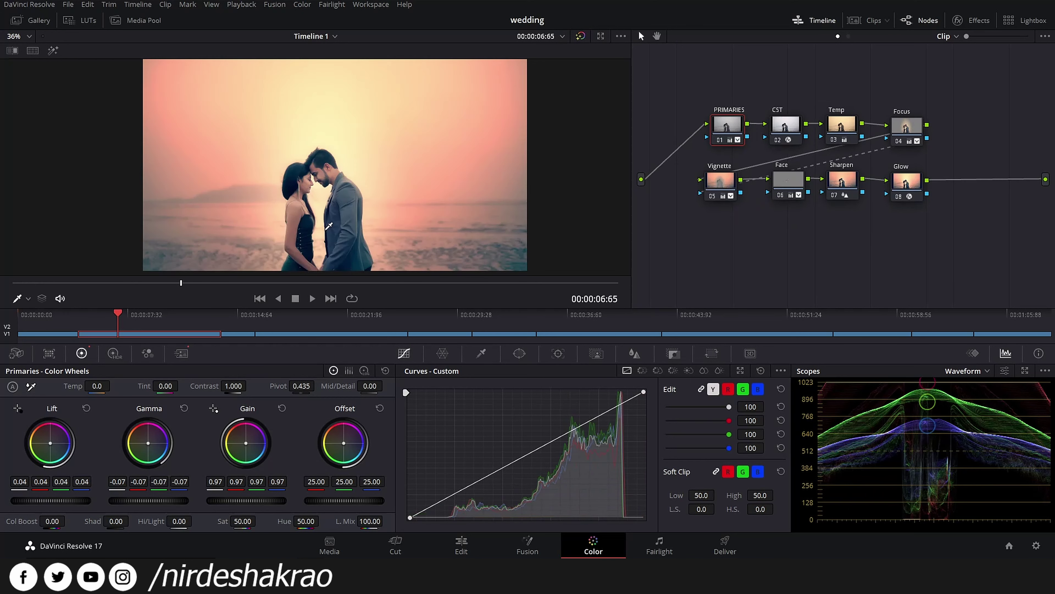
pyautogui.click(142, 315)
pyautogui.moveTo(142, 316); pyautogui.dragTo(154, 319)
pyautogui.click(580, 37)
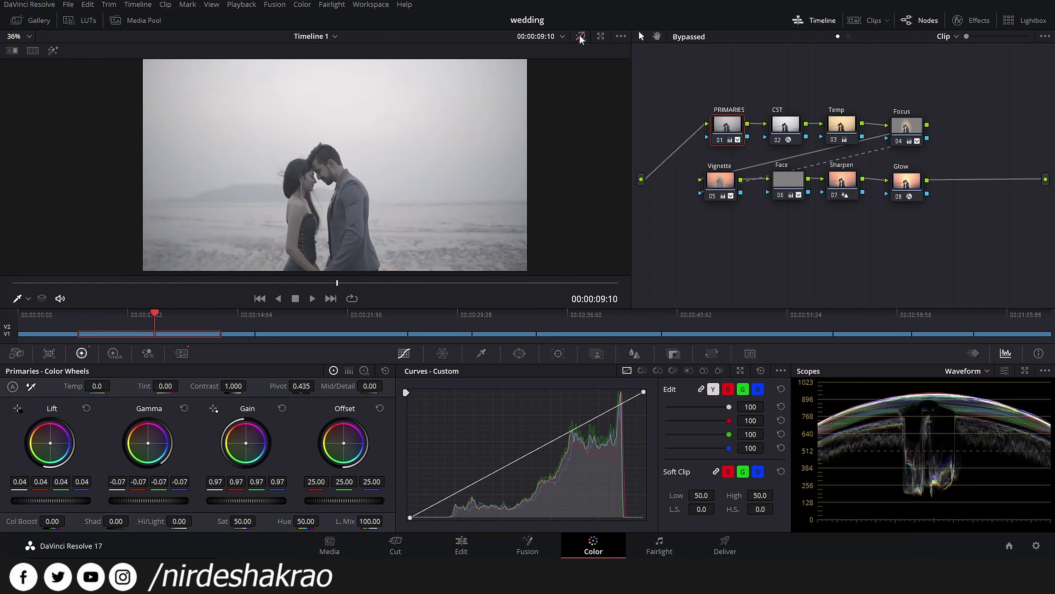
pyautogui.click(580, 37)
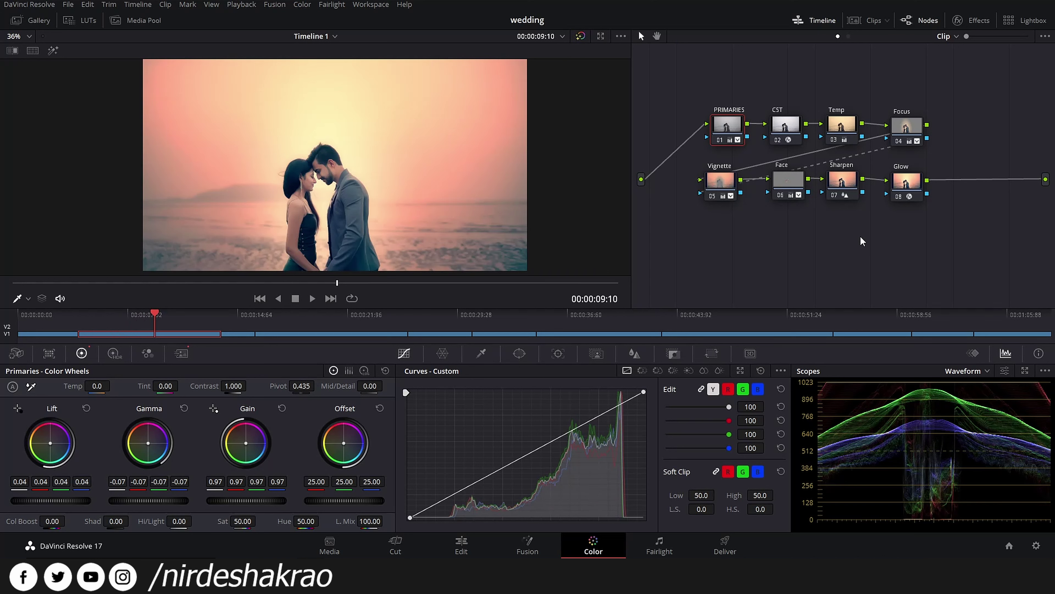
# Step: Disable all nodes on the couple clip and enable only the CST node
pyautogui.hotkey('alt', 'd')
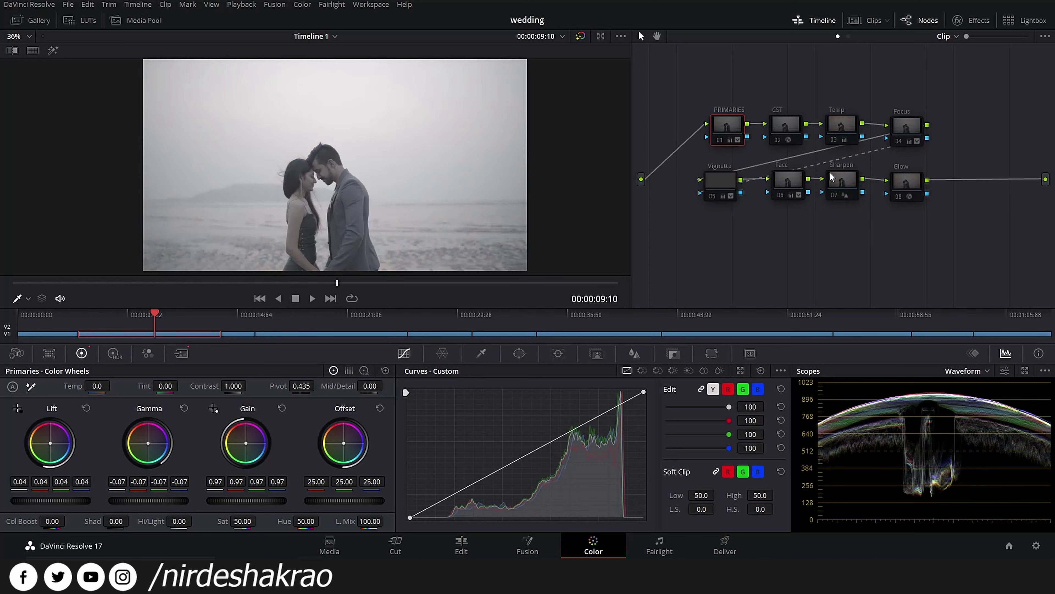
pyautogui.moveTo(729, 128); pyautogui.dragTo(722, 127)
pyautogui.click(787, 127)
pyautogui.hotkey('ctrl', 'd')
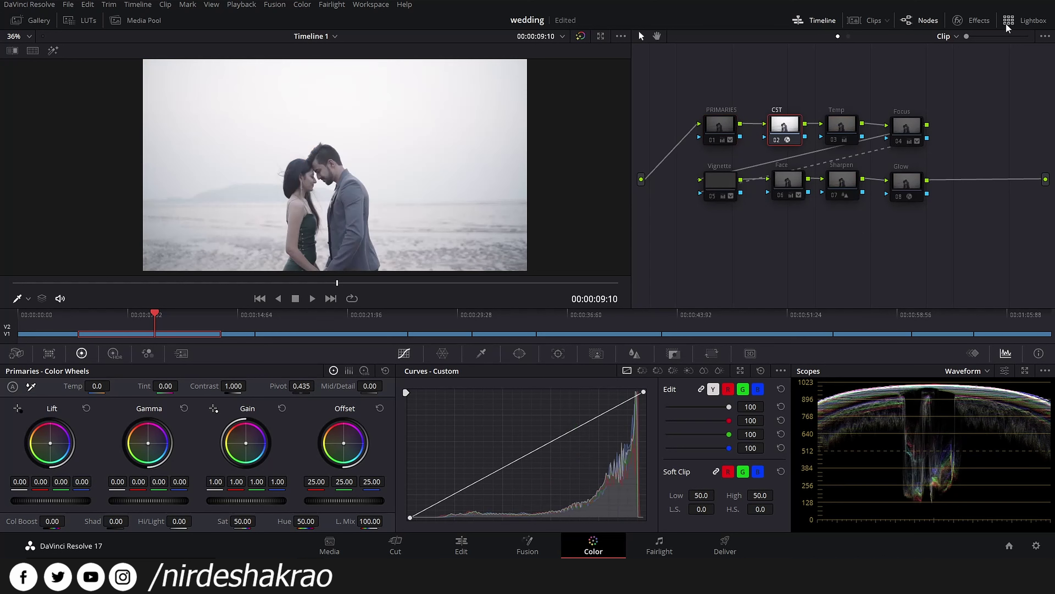
# Step: Examine the CST node's Color Space Transform, tone mapping and gamut mapping settings
pyautogui.click(981, 22)
pyautogui.scroll(1, 899, 133)
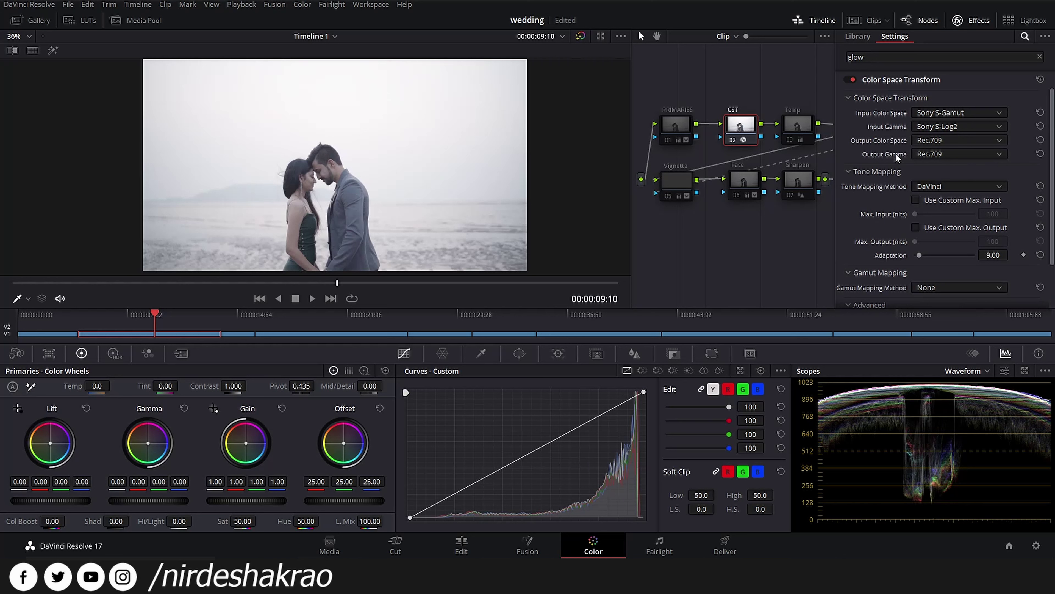
pyautogui.scroll(-2, 889, 158)
pyautogui.scroll(2, 894, 162)
pyautogui.click(956, 20)
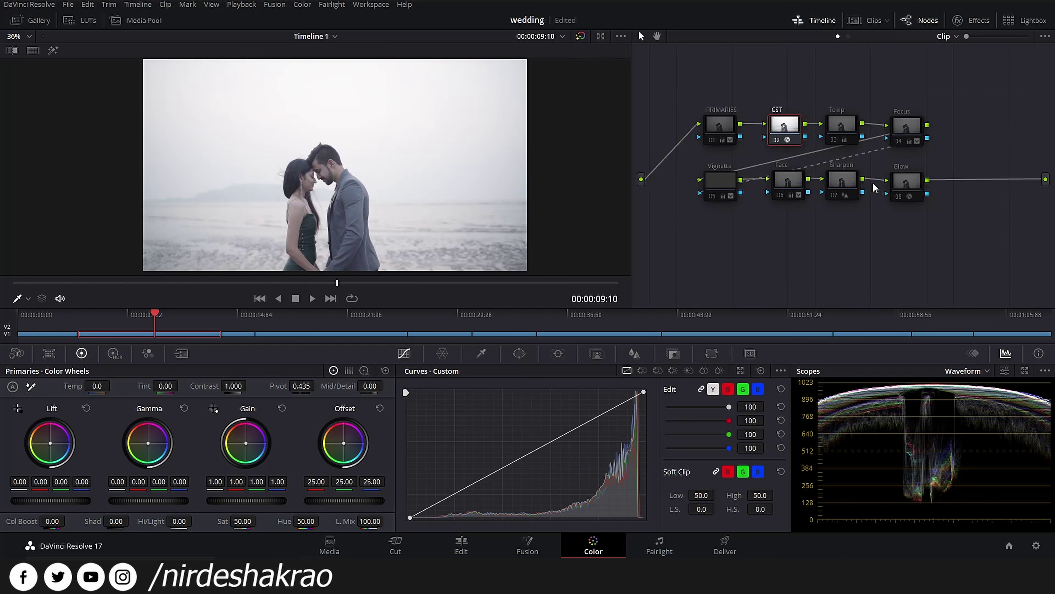
# Step: Enable the PRIMARIES node ahead of CST and toggle it off and on to compare its effect on the couple clip
pyautogui.click(725, 124)
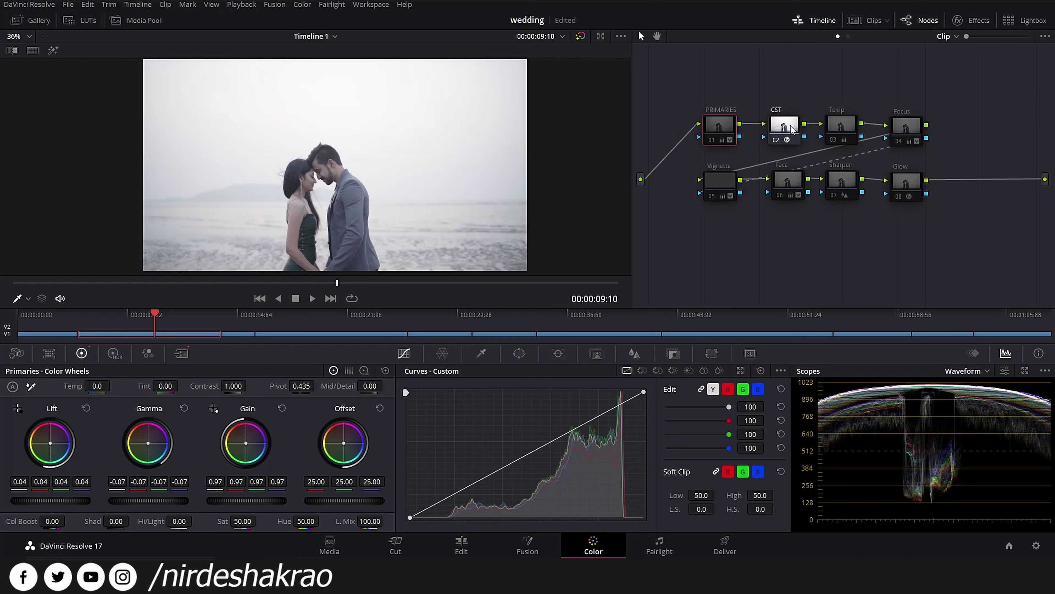
pyautogui.click(781, 123)
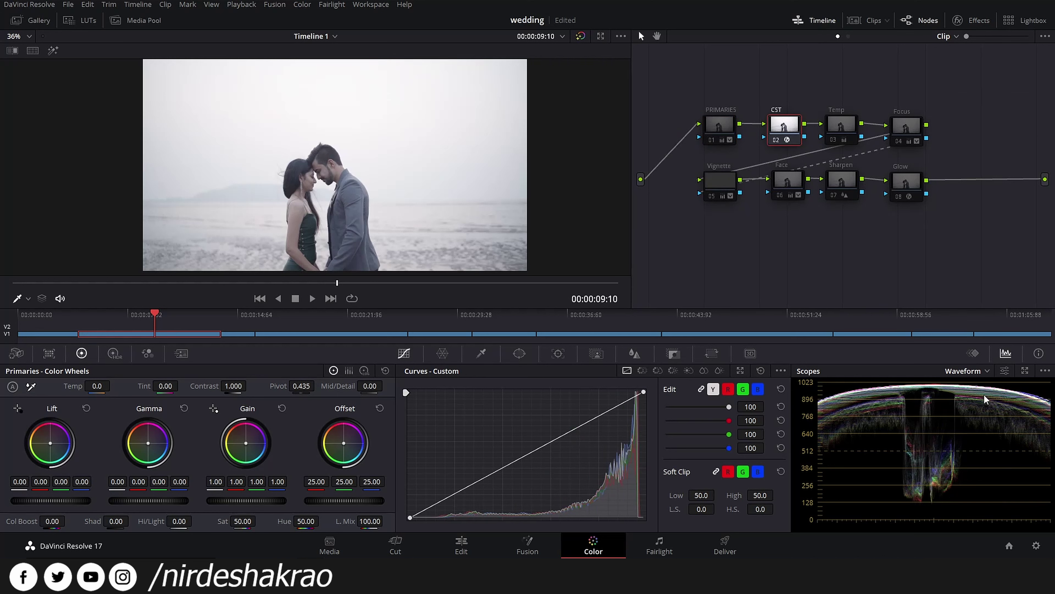
pyautogui.click(729, 126)
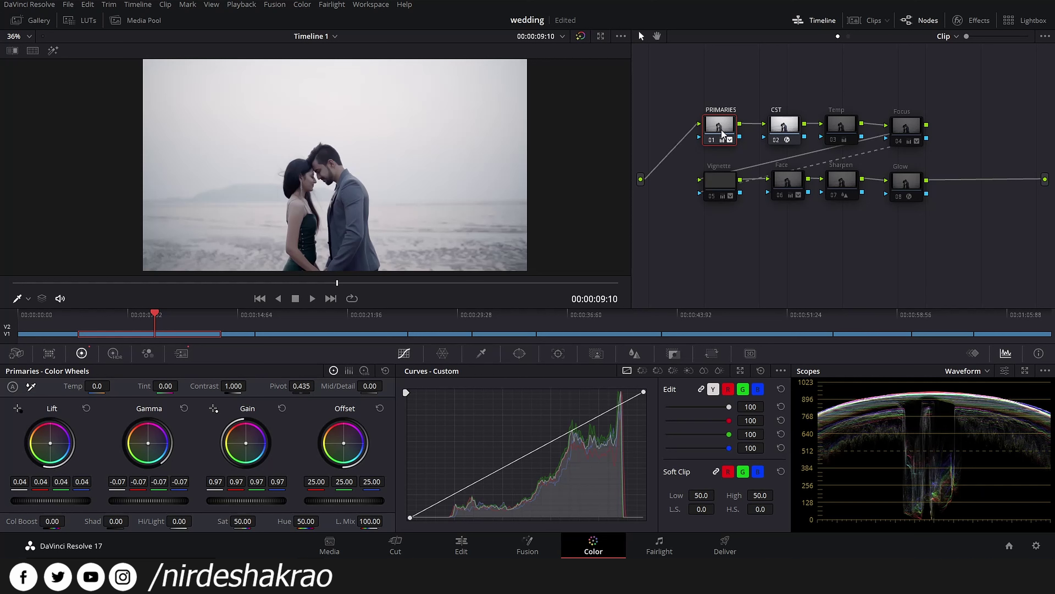
pyautogui.hotkey('ctrl', 'd')
pyautogui.hotkey('ctrl', 'd')
# Step: Enable the Temp node, try a much cooler color temperature, and undo the temperature change
pyautogui.click(845, 122)
pyautogui.hotkey('ctrl', 'd')
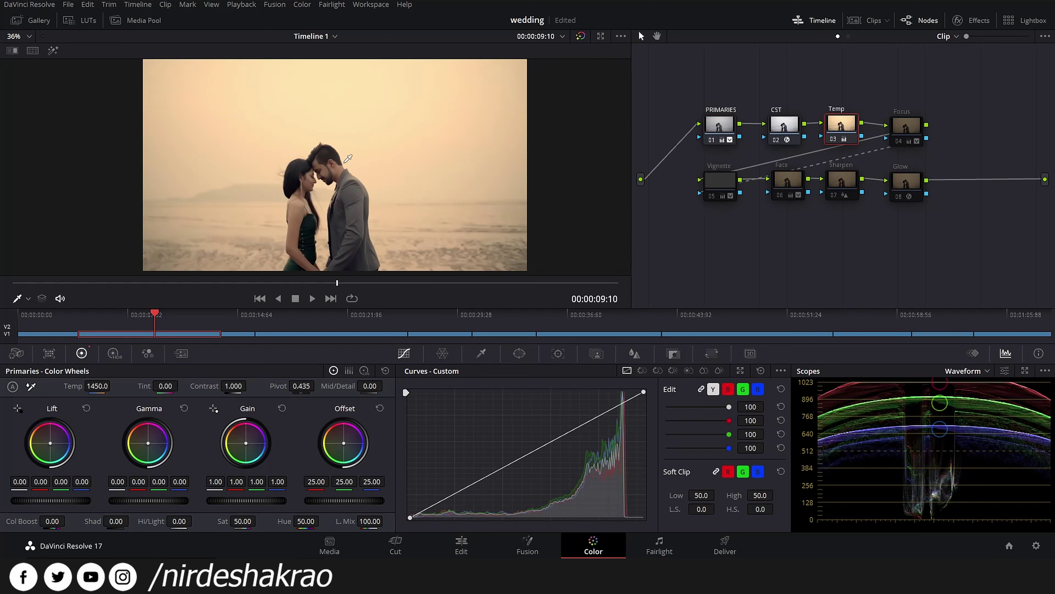
pyautogui.moveTo(106, 387); pyautogui.dragTo(4, 388)
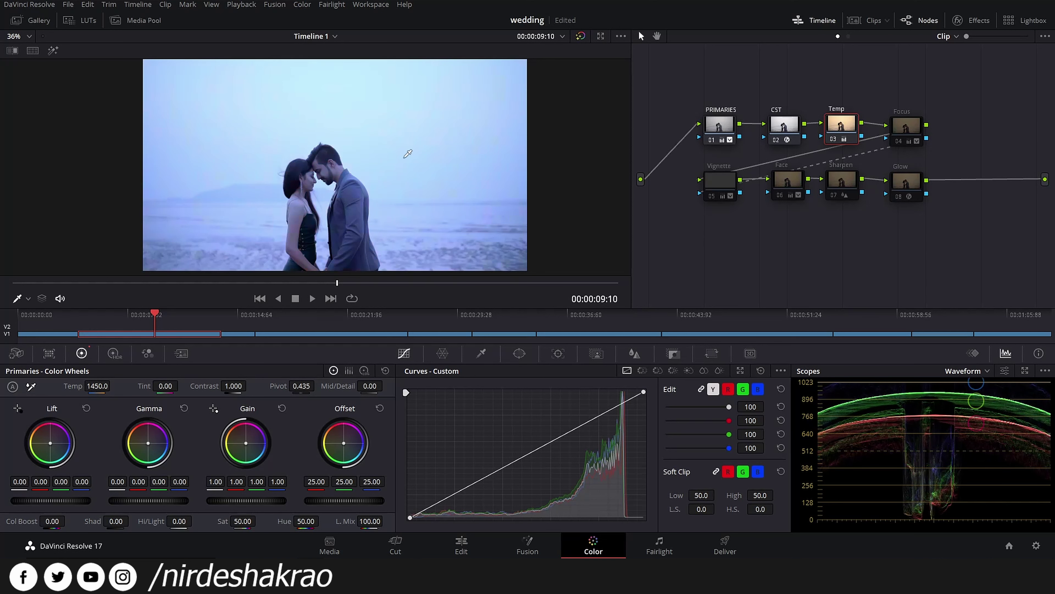
pyautogui.hotkey('ctrl', 'z')
# Step: Enable the Focus node and show its soft circular window around the couple
pyautogui.moveTo(918, 125); pyautogui.dragTo(924, 122)
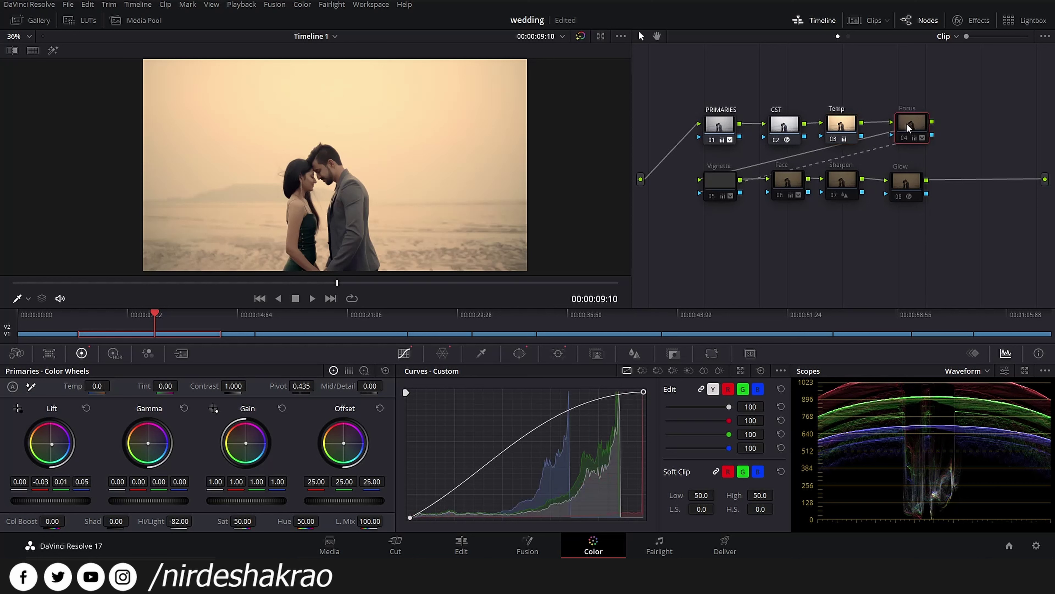
pyautogui.moveTo(904, 128)
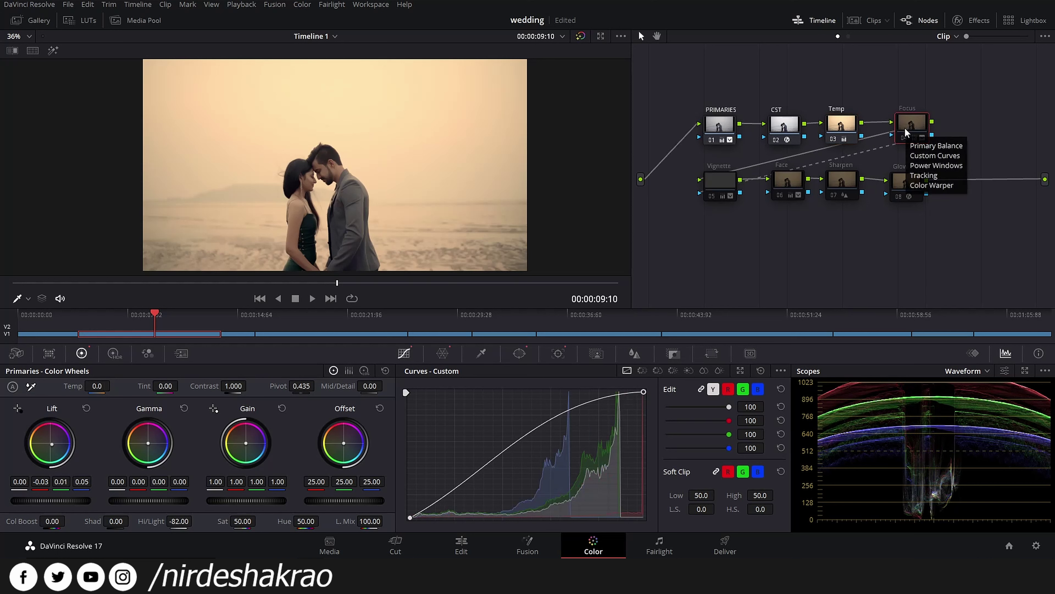
pyautogui.click(521, 354)
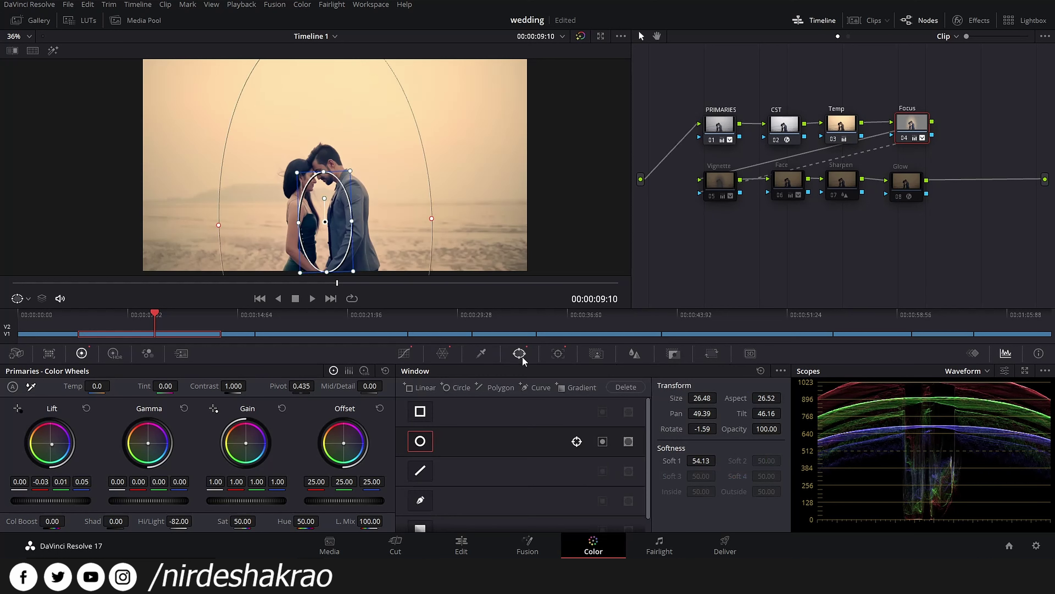
pyautogui.moveTo(916, 127)
pyautogui.scroll(1, 272, 194)
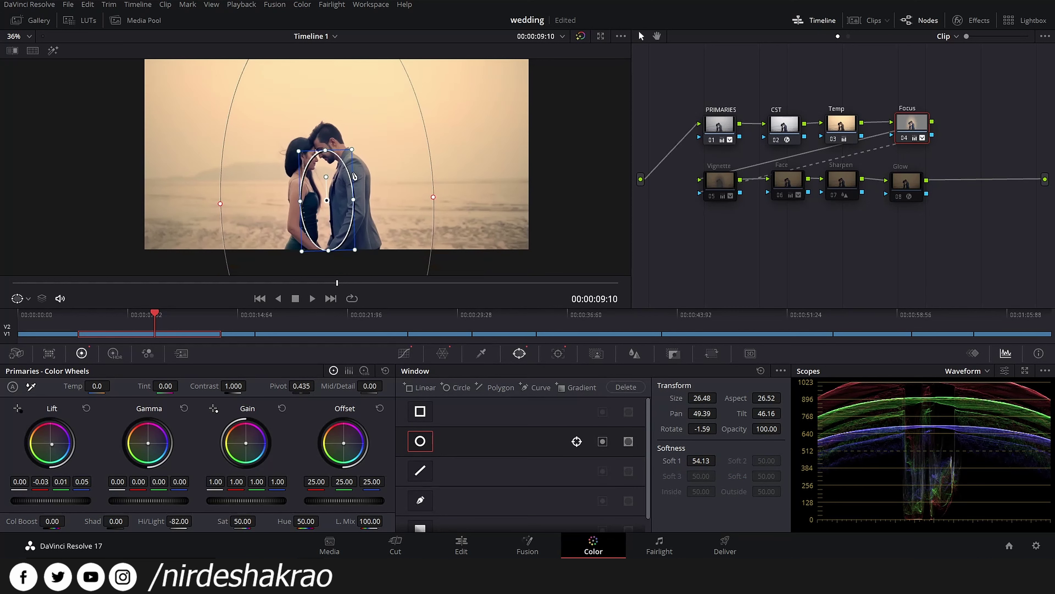
pyautogui.scroll(1, 307, 184)
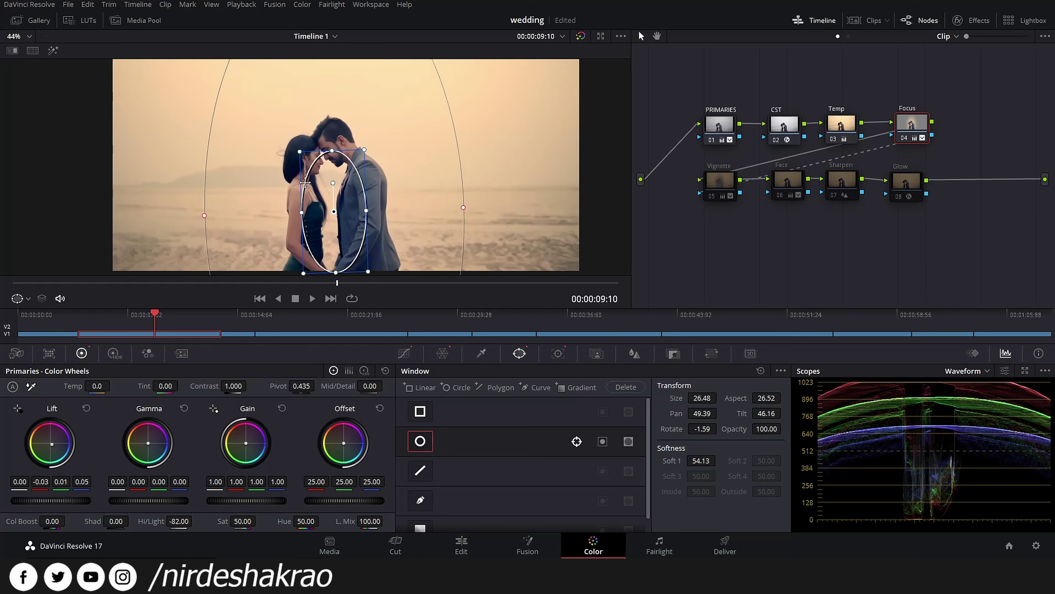
# Step: Scrub the Focus window's tracking data back to 00:00:05:08 to check that the window follows the couple
pyautogui.click(558, 353)
pyautogui.moveTo(739, 435); pyautogui.dragTo(452, 407)
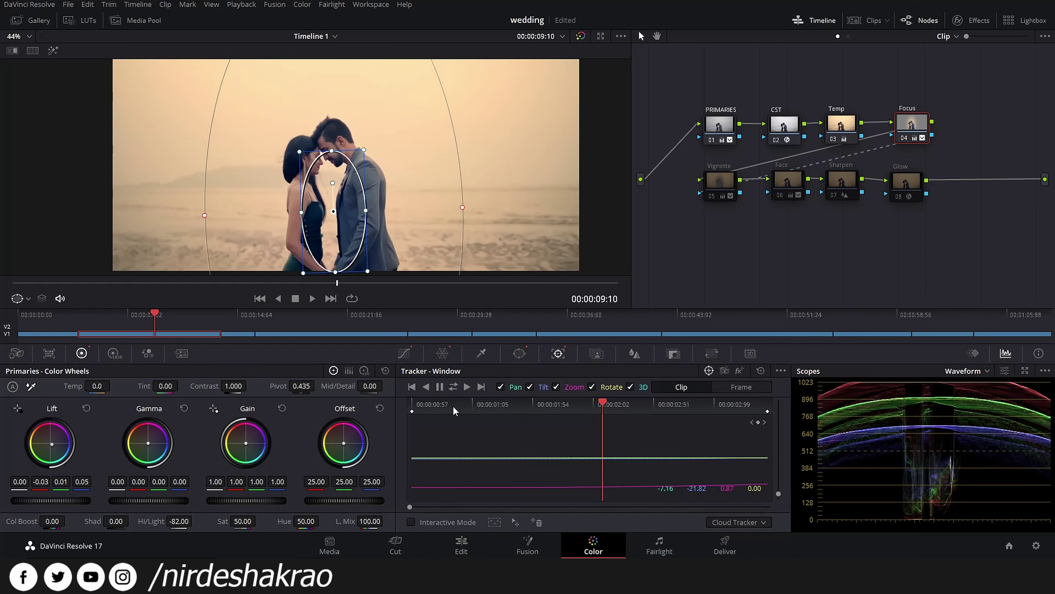
pyautogui.click(519, 353)
pyautogui.scroll(-1, 412, 200)
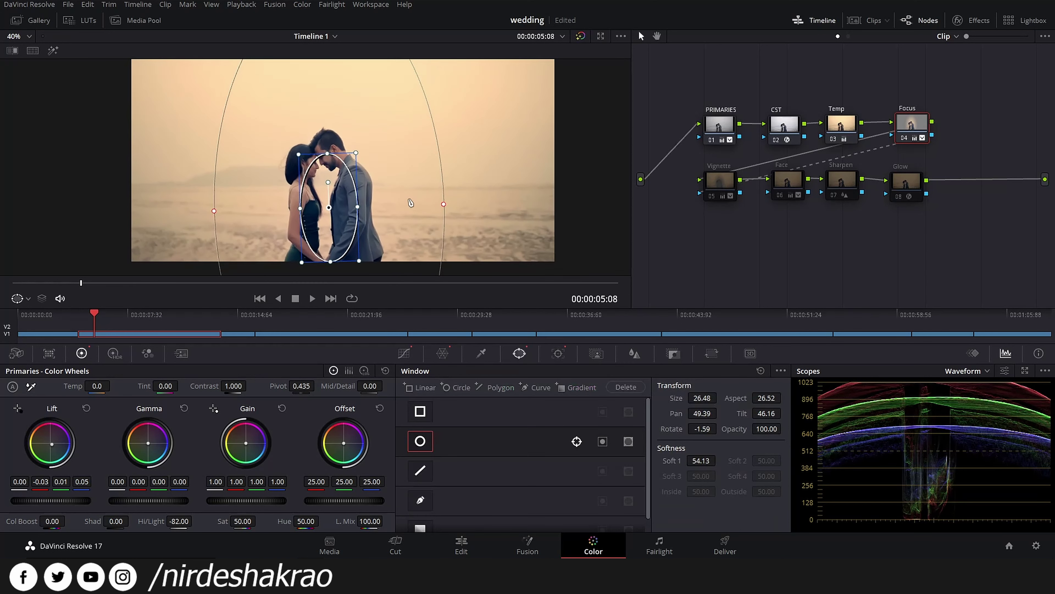
pyautogui.scroll(1, 399, 212)
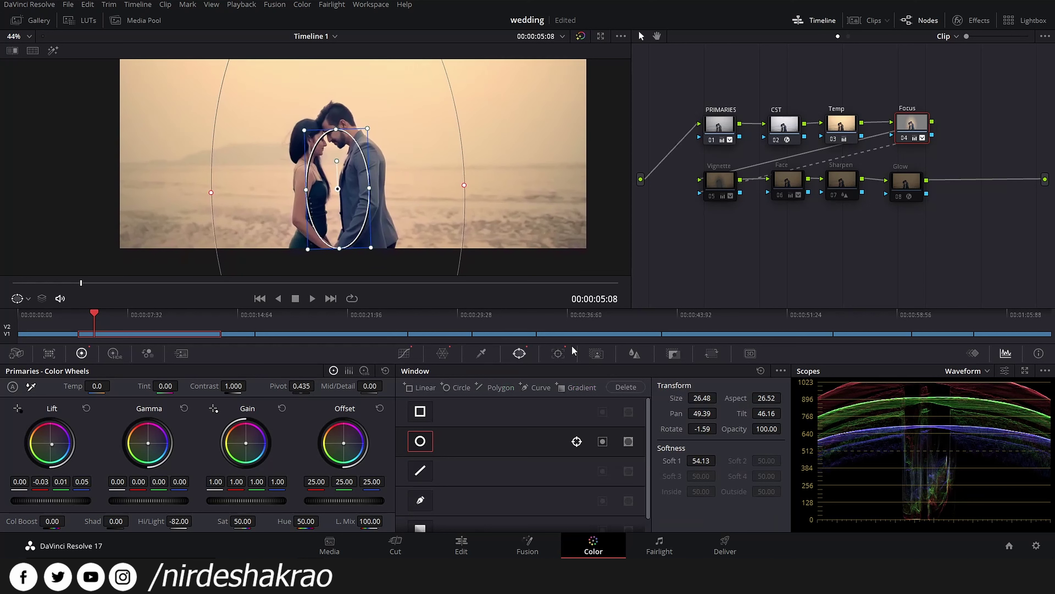
# Step: Review the Focus node's custom curve and toggle the node off and on to compare the couple up close
pyautogui.click(408, 354)
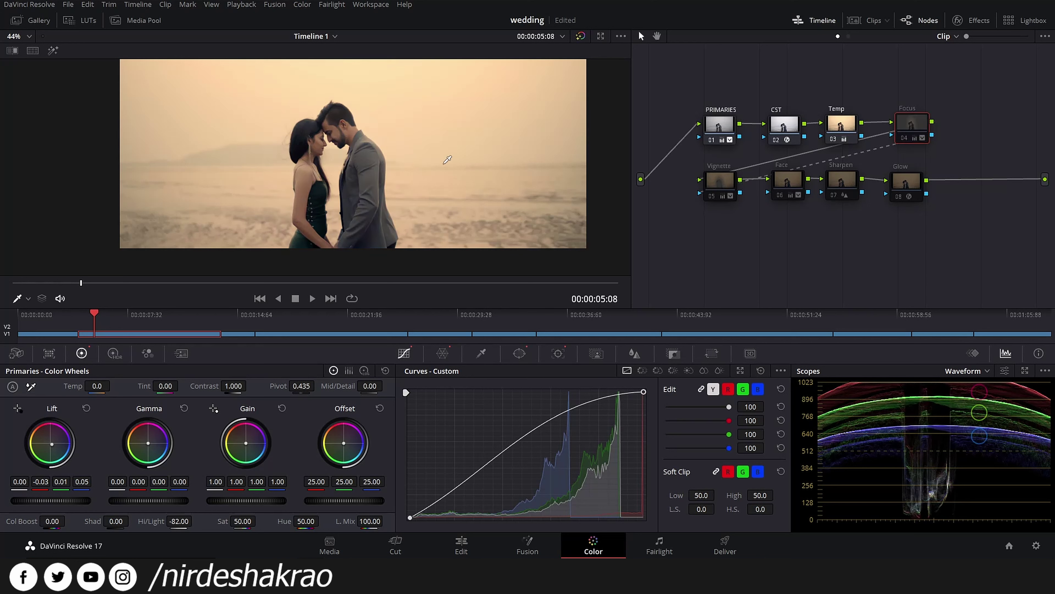
pyautogui.scroll(1, 442, 181)
pyautogui.scroll(2, 441, 182)
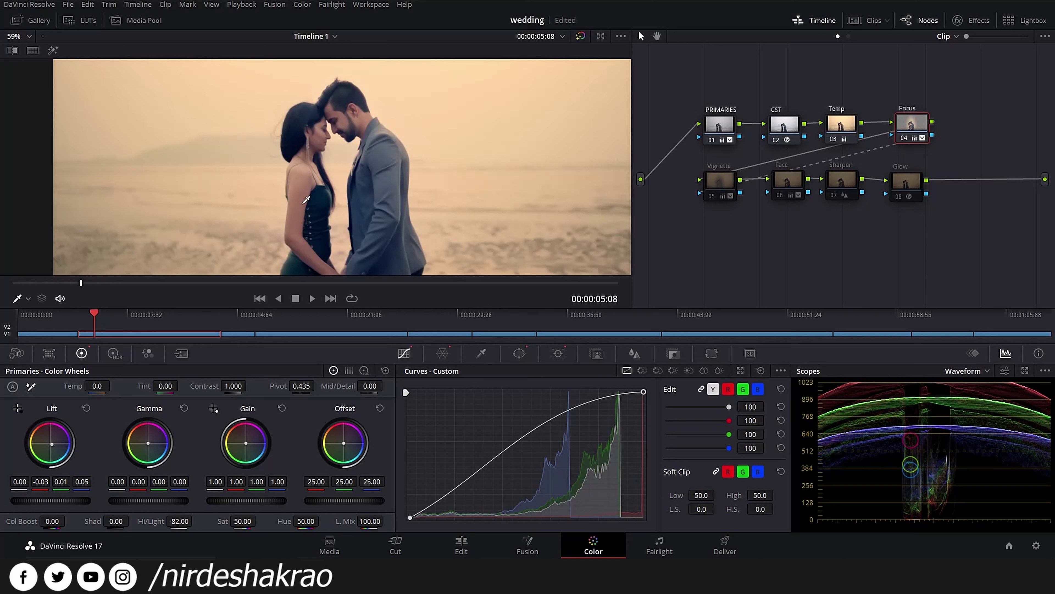
# Step: Try shifting the outer red point in the Focus node's Color Warper, and undo the change
pyautogui.click(442, 353)
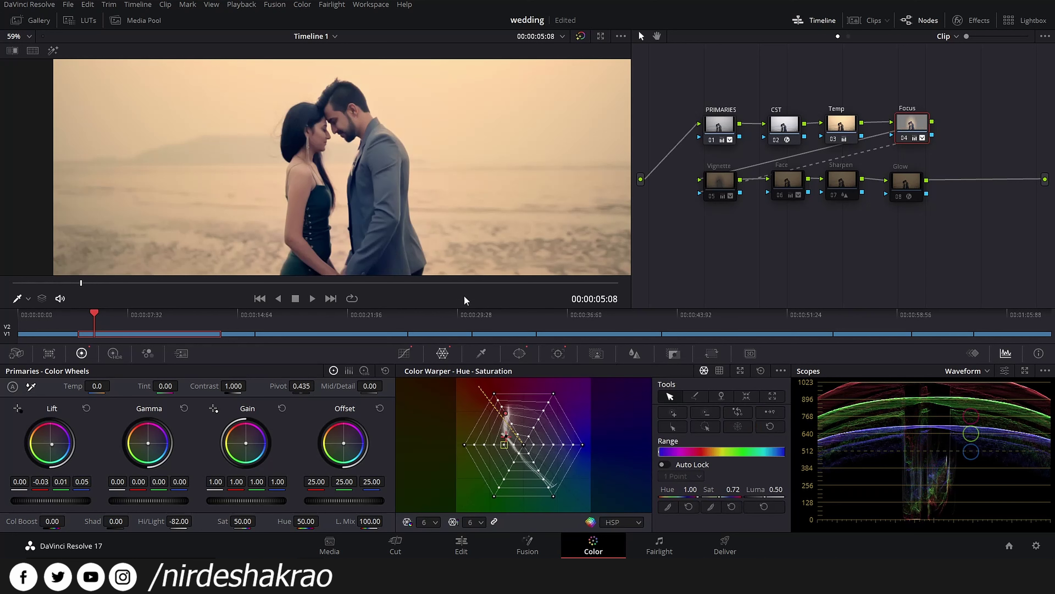
pyautogui.moveTo(495, 393)
pyautogui.mouseDown()
pyautogui.moveTo(462, 423)
pyautogui.moveTo(486, 390)
pyautogui.mouseUp()
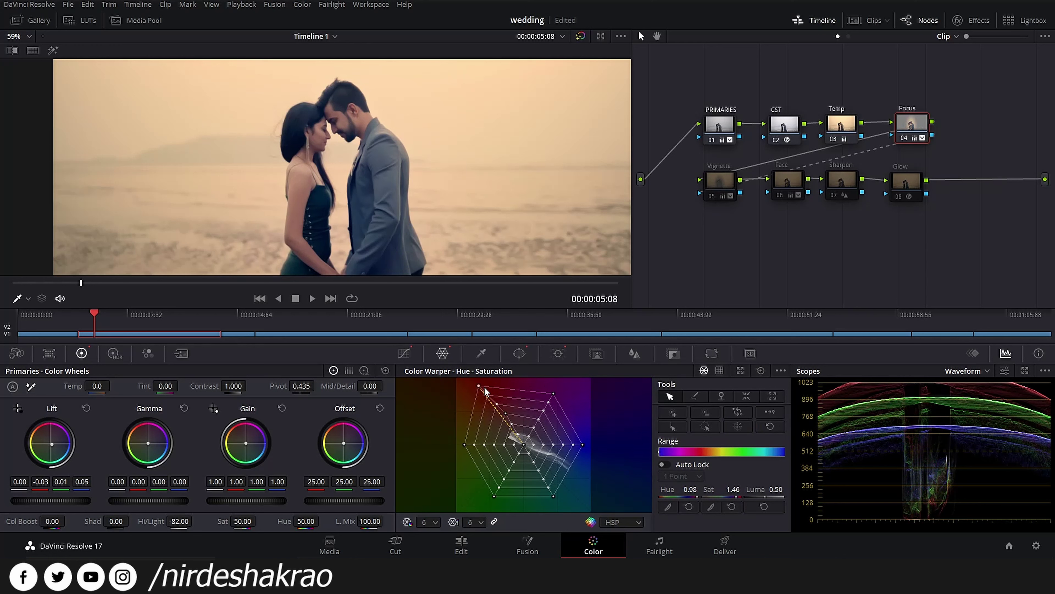
pyautogui.hotkey('ctrl', 'z')
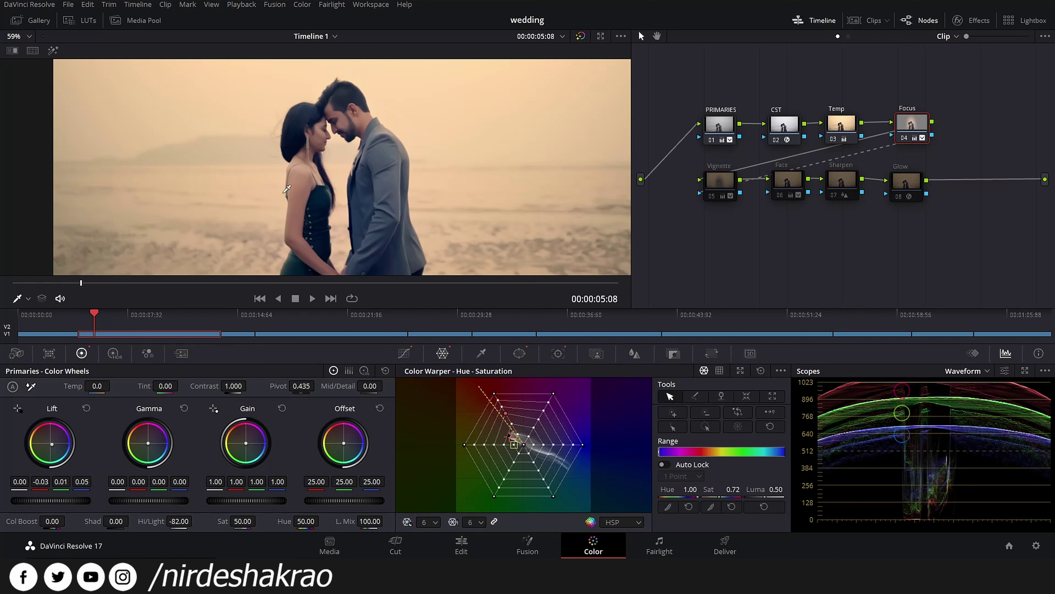
# Step: Enable the Vignette node on the couple clip and view its effect across the whole frame
pyautogui.click(732, 187)
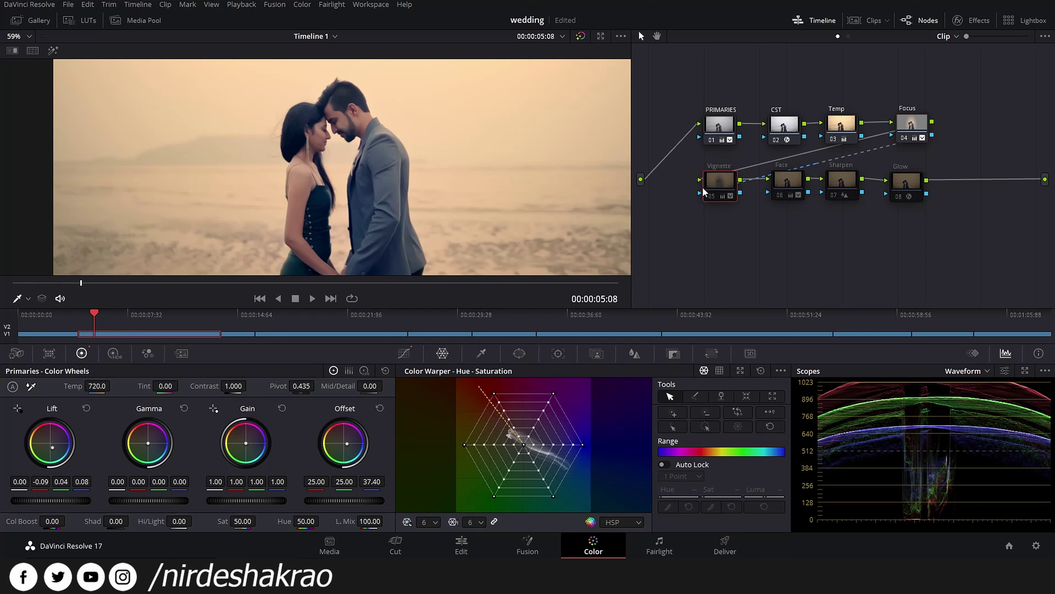
pyautogui.scroll(-4, 462, 194)
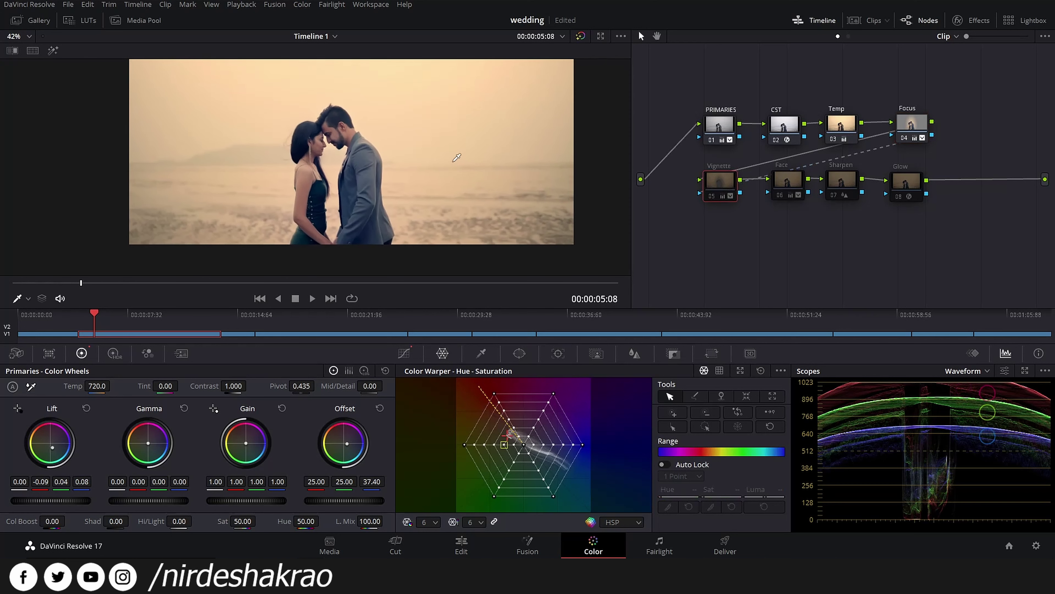
pyautogui.hotkey('ctrl', 'd')
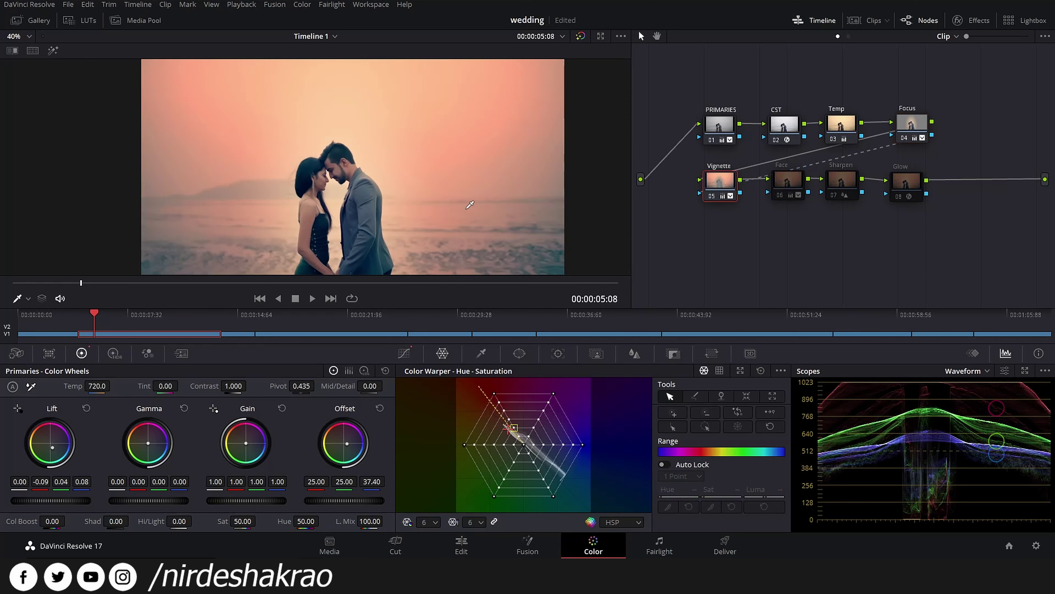
pyautogui.moveTo(463, 197); pyautogui.dragTo(466, 175)
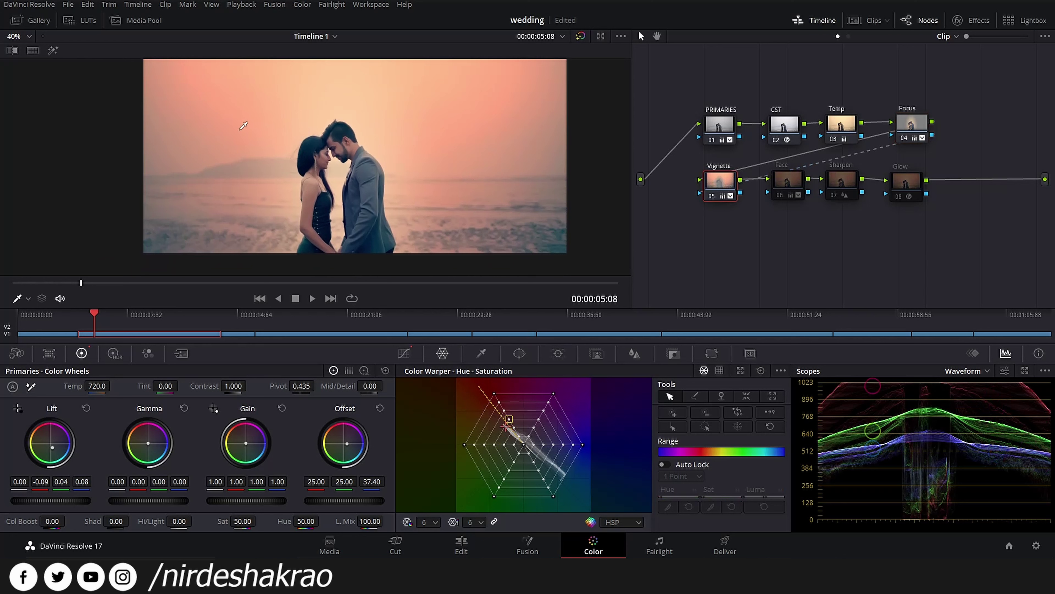
# Step: Highlight the Vignette node's affected area, compare it with the Focus node's, and turn the highlight off
pyautogui.click(52, 50)
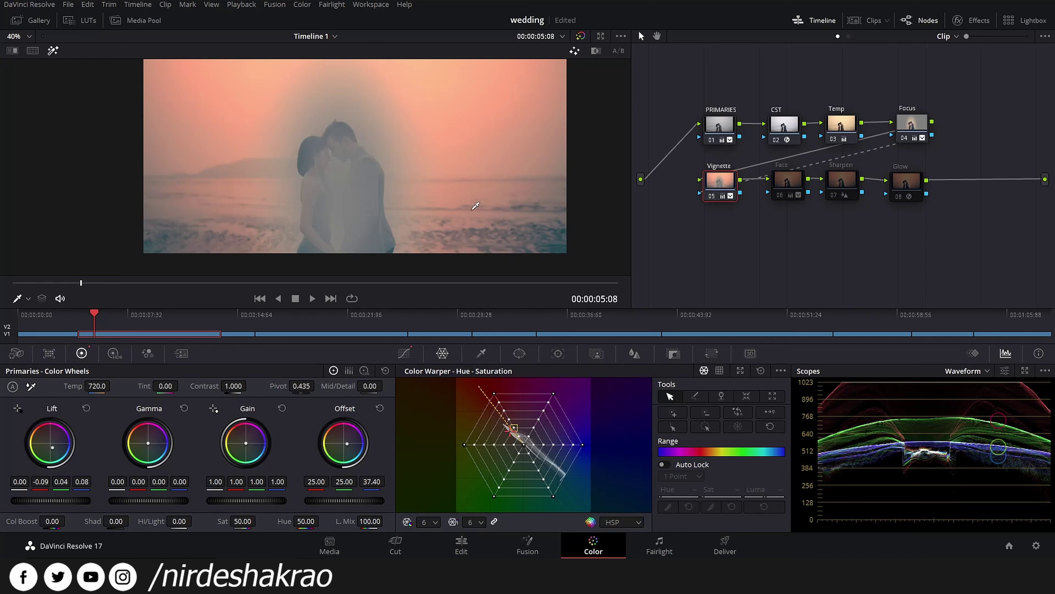
pyautogui.click(909, 126)
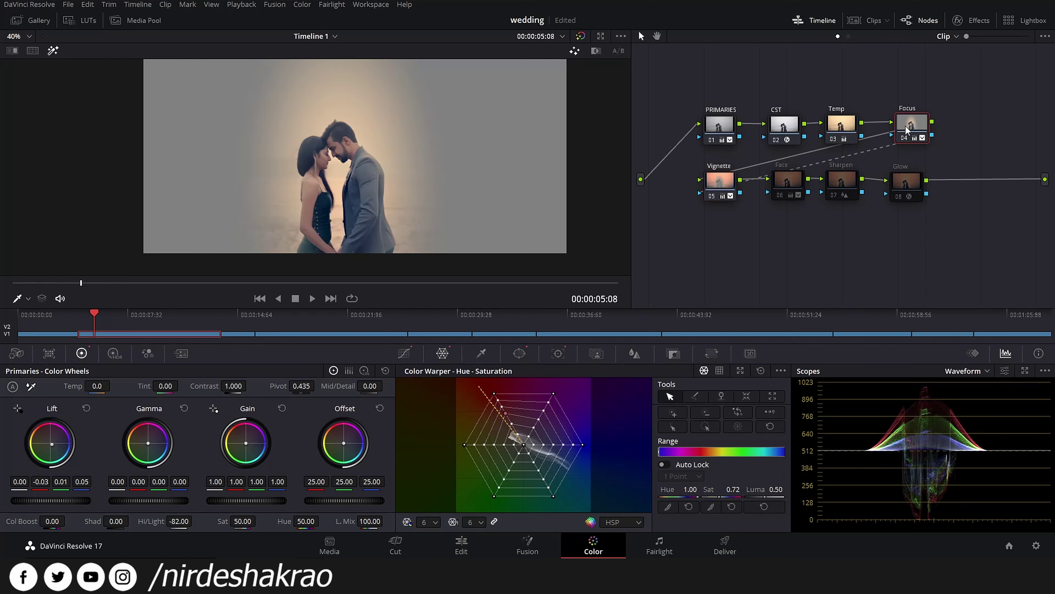
pyautogui.click(720, 179)
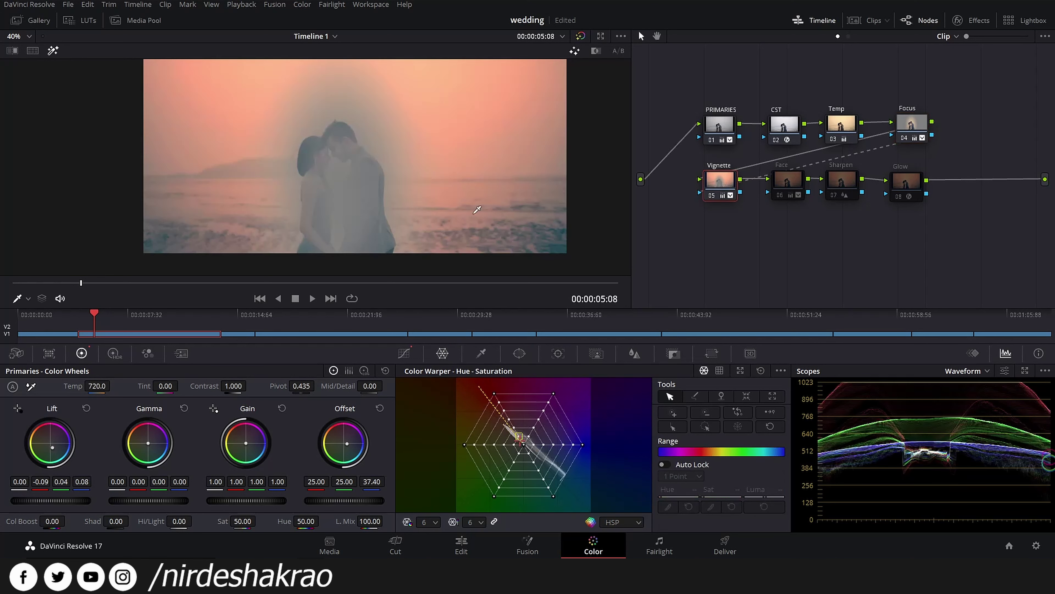
pyautogui.click(53, 51)
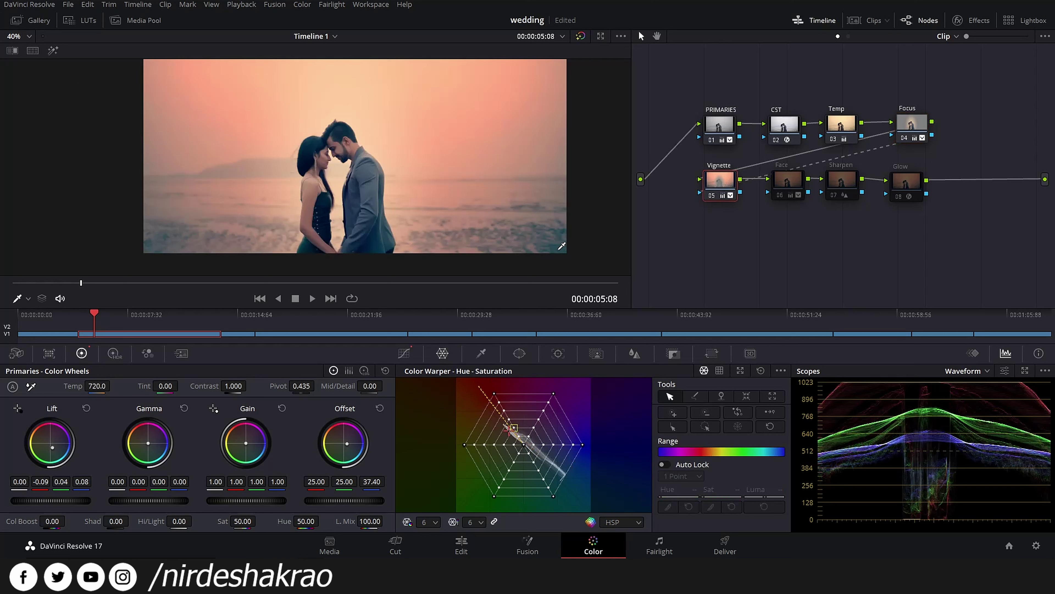
# Step: Compare the bride clip at 00:00:03:10 with the couple clip at 00:00:05:81
pyautogui.moveTo(558, 220); pyautogui.dragTo(538, 235)
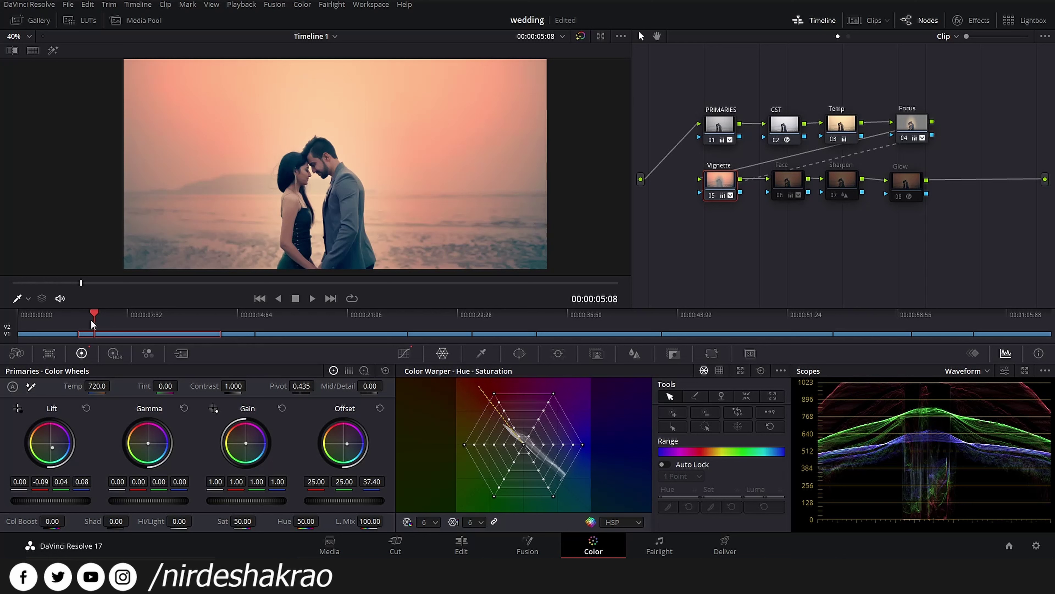
pyautogui.click(65, 321)
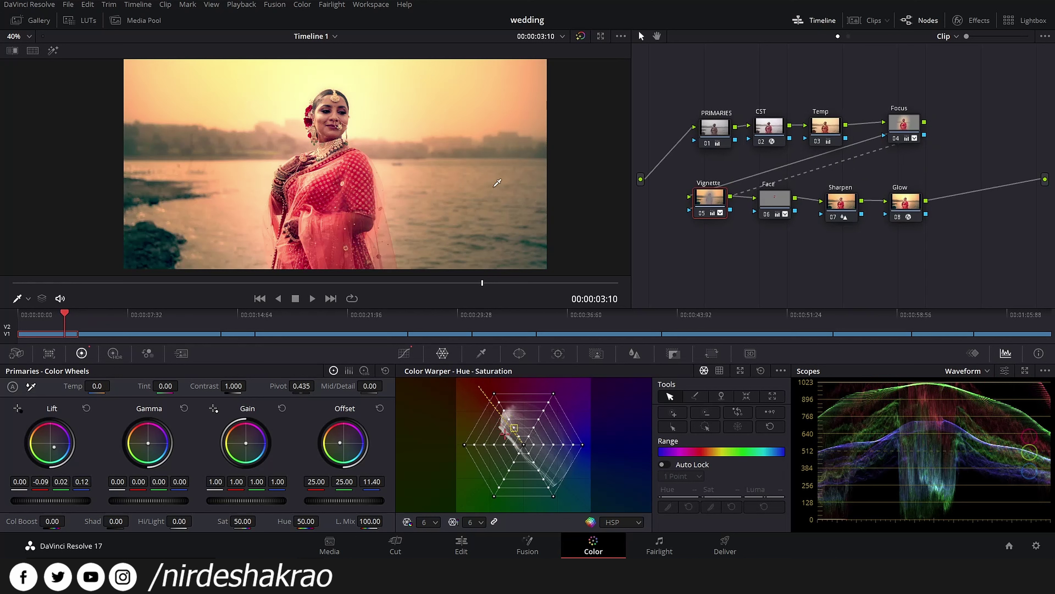
pyautogui.click(144, 333)
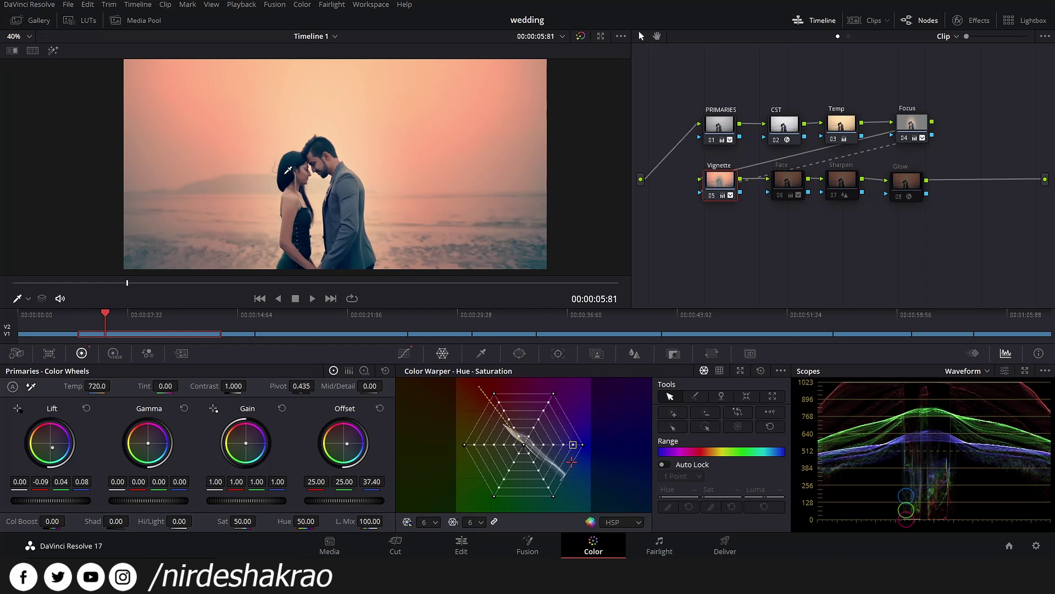
# Step: Try cooling the couple clip's Temp node to a temperature of -4000, and undo the change
pyautogui.click(850, 132)
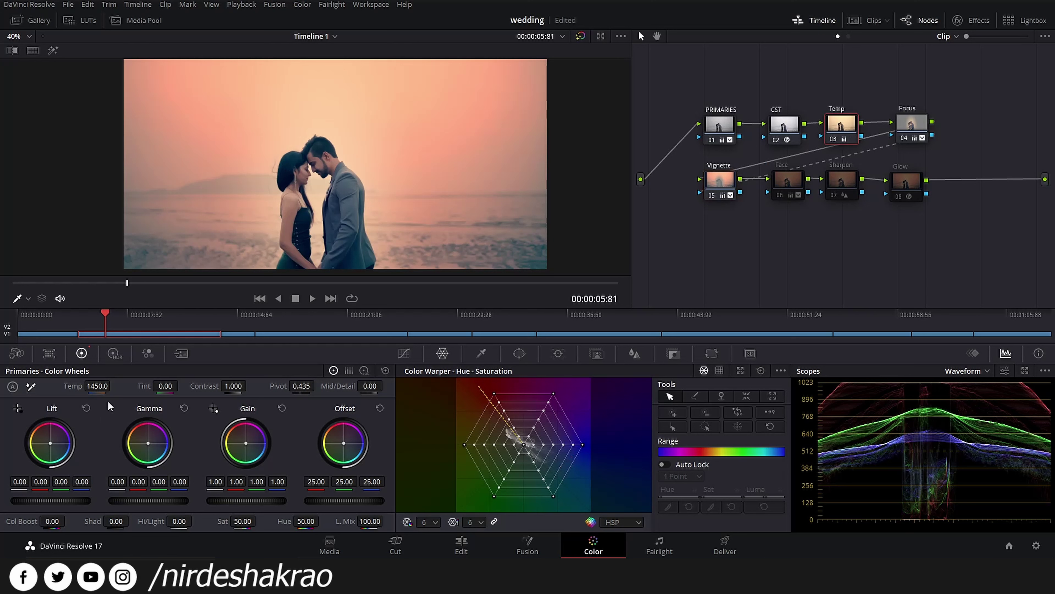
pyautogui.moveTo(98, 385); pyautogui.dragTo(0, 385)
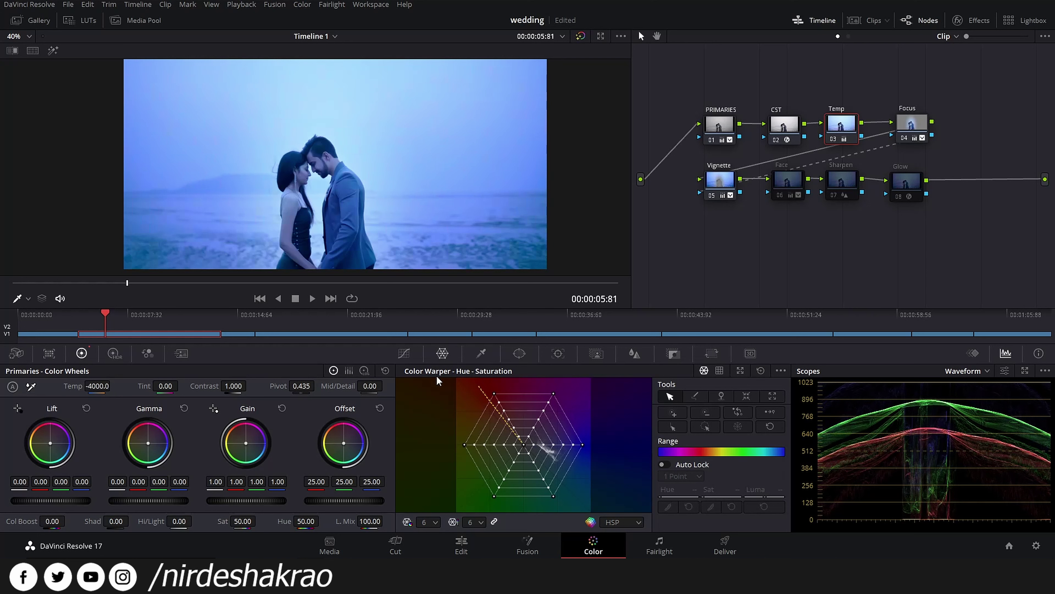
pyautogui.hotkey('ctrl', 'z')
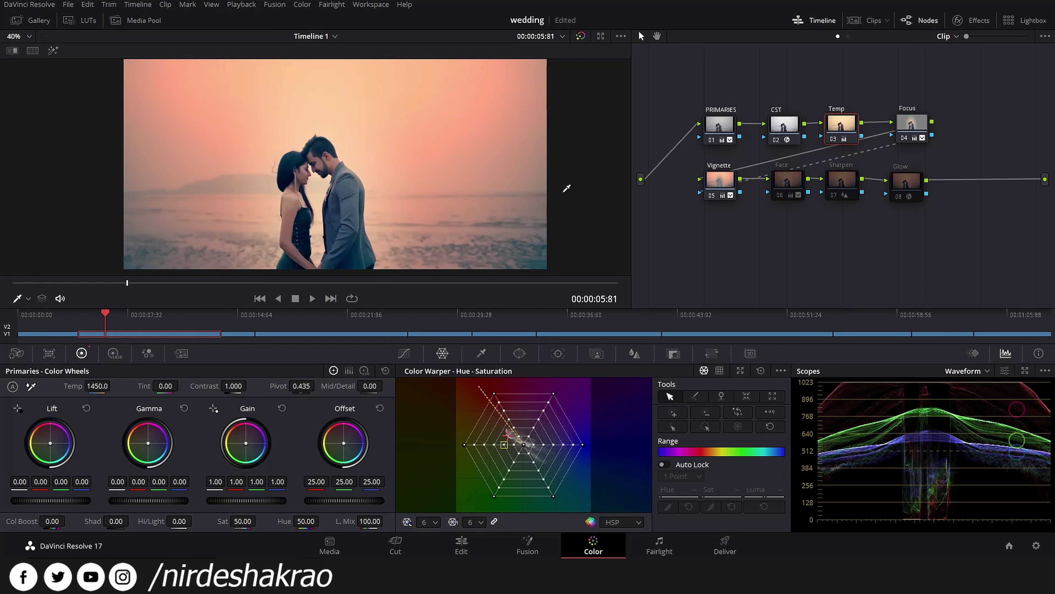
# Step: Toggle the Vignette and Focus nodes off and on together to compare their combined effect on the couple clip
pyautogui.click(720, 188)
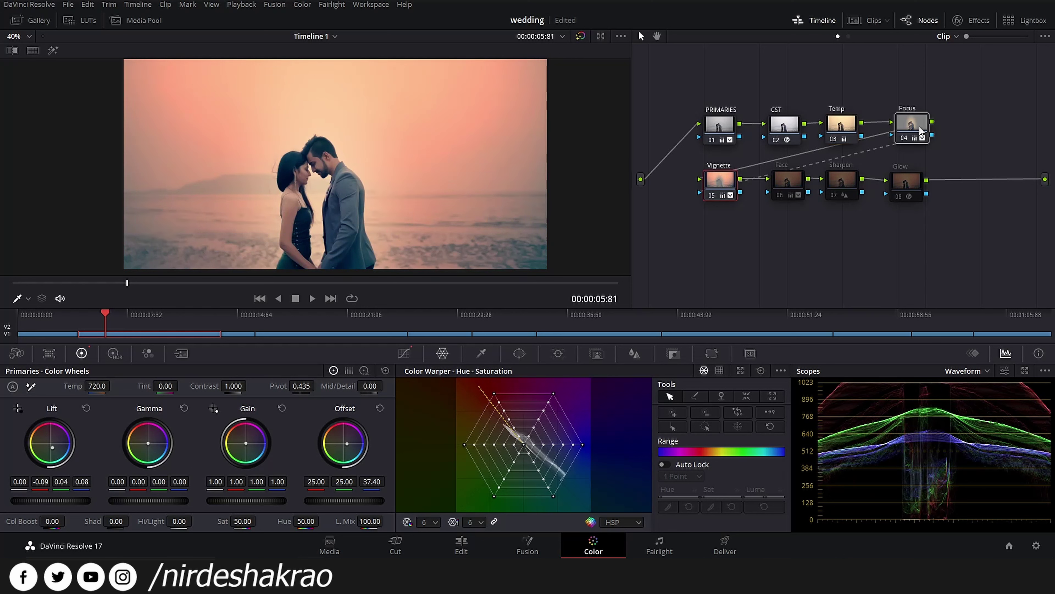
pyautogui.hotkey('ctrl', 'd')
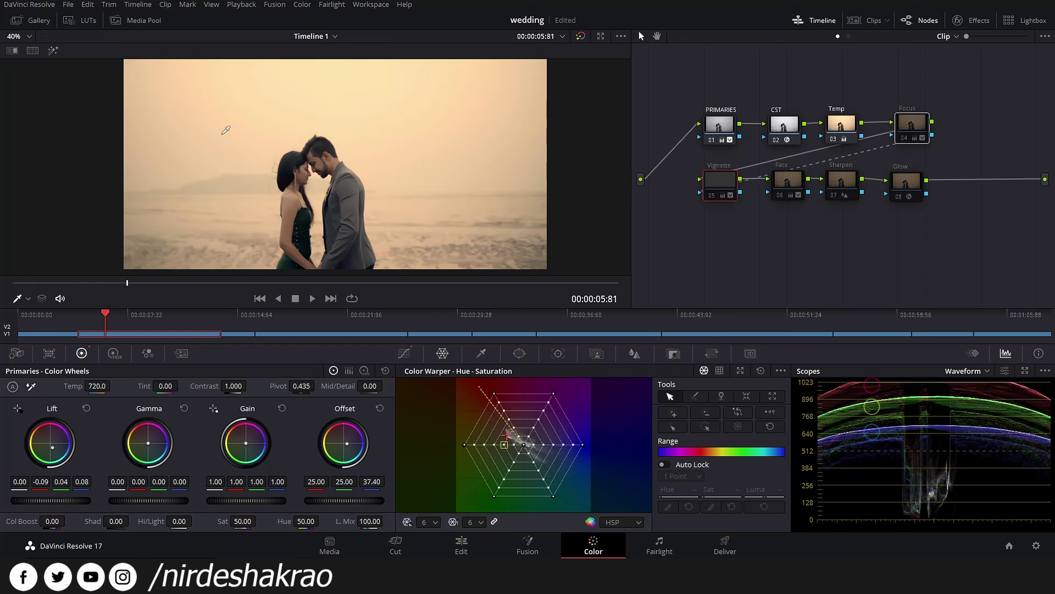
pyautogui.hotkey('ctrl', 'd')
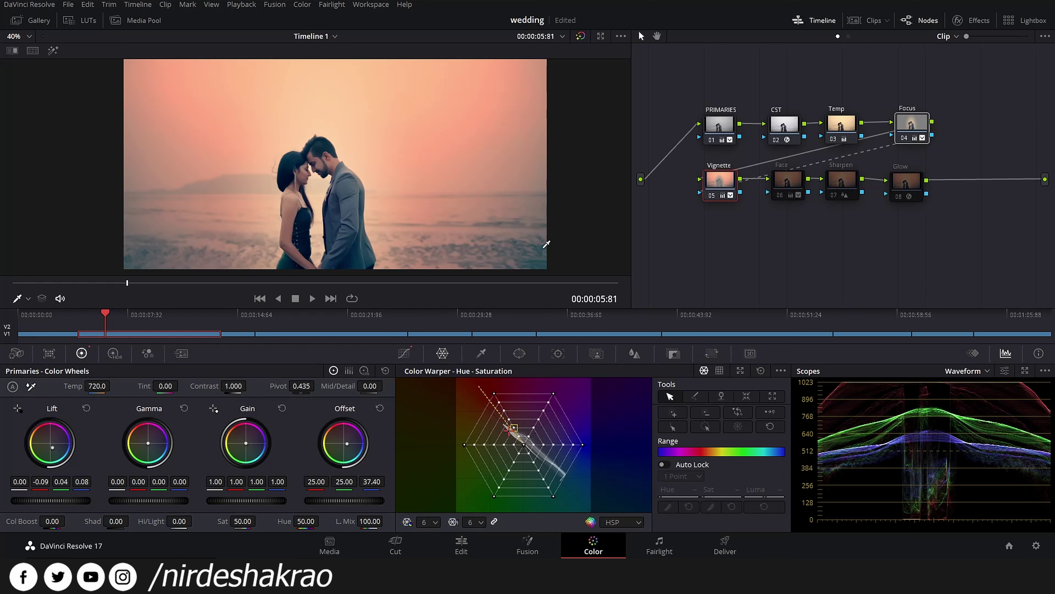
pyautogui.scroll(3, 281, 188)
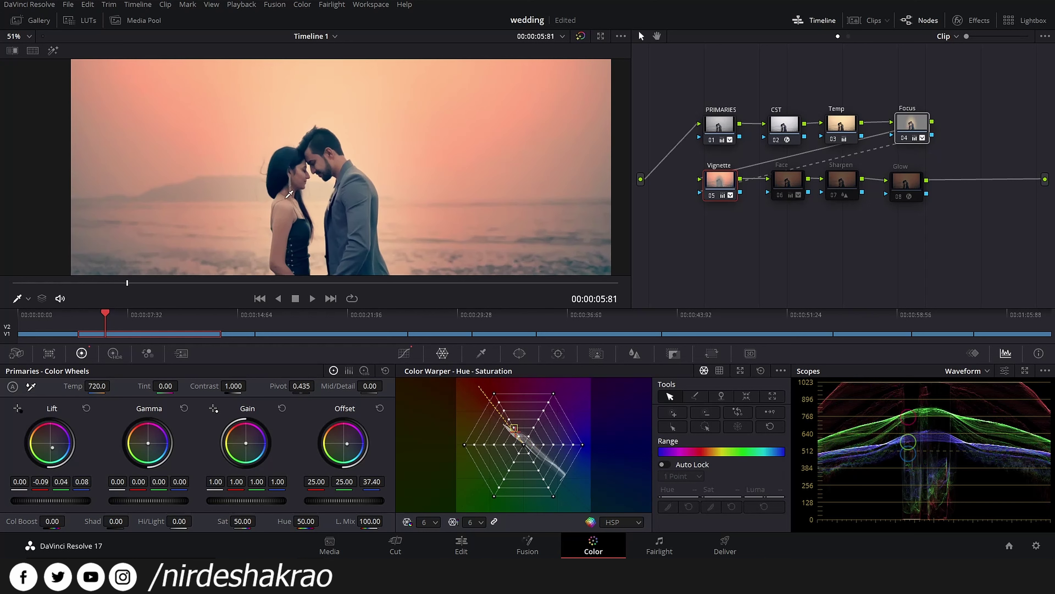
pyautogui.scroll(-2, 308, 193)
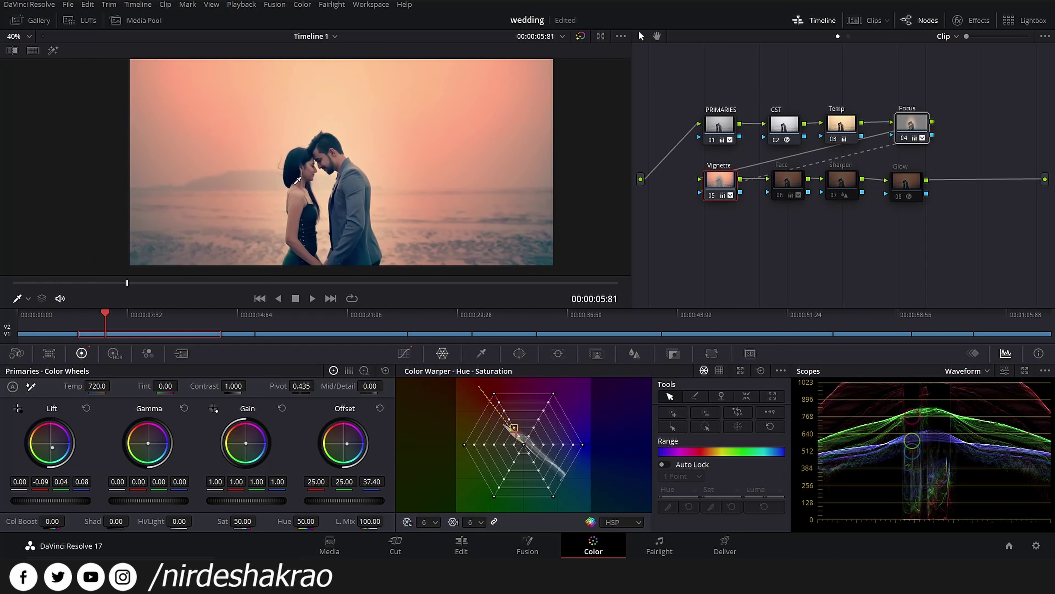
pyautogui.scroll(-1, 328, 162)
pyautogui.moveTo(323, 152); pyautogui.dragTo(330, 151)
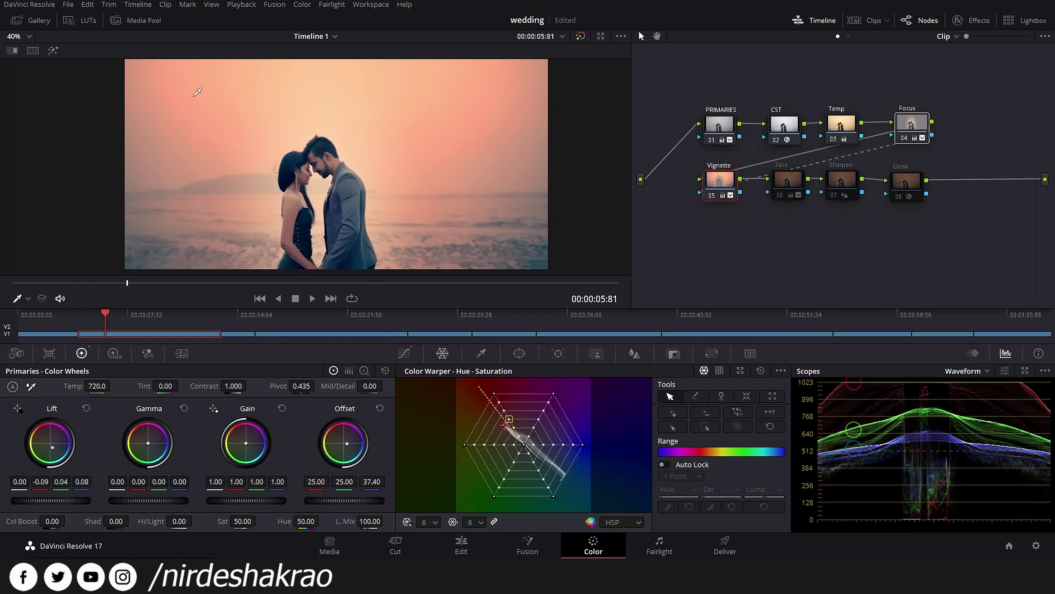
# Step: Enable the Face node on the couple clip and review its circular window and custom curve
pyautogui.moveTo(784, 179); pyautogui.dragTo(782, 184)
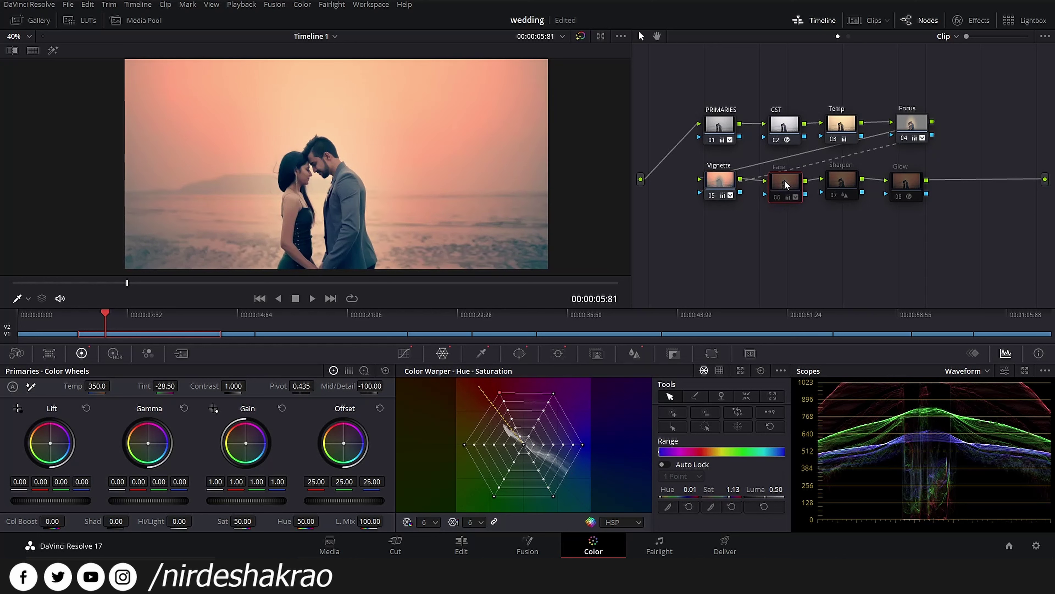
pyautogui.scroll(4, 398, 222)
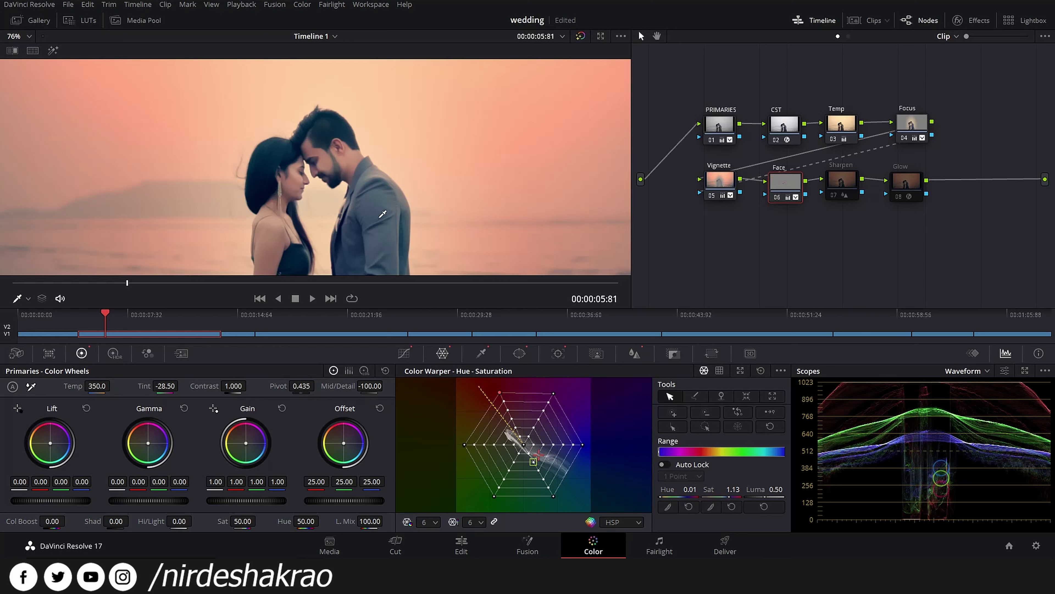
pyautogui.click(524, 354)
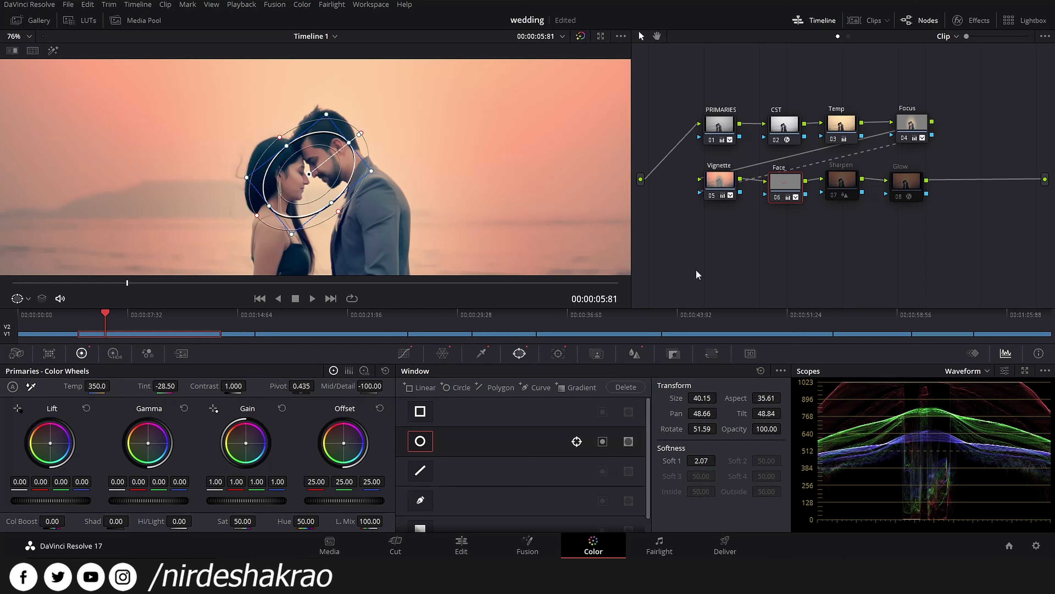
pyautogui.click(405, 354)
pyautogui.moveTo(563, 435); pyautogui.dragTo(551, 421)
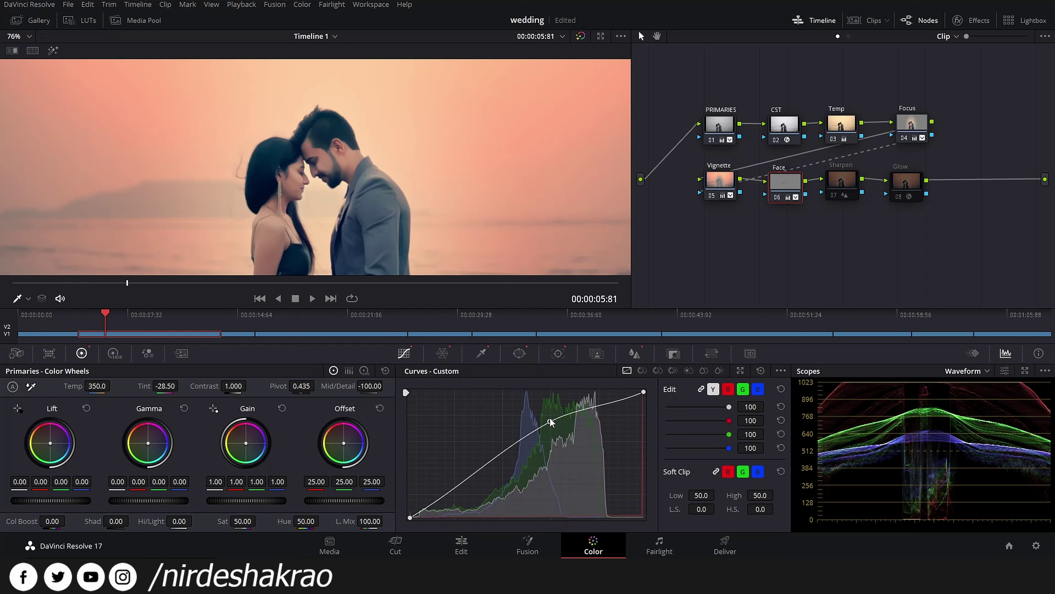
# Step: Toggle the Face node off and on to compare the couple's faces up close and in the full frame
pyautogui.scroll(-3, 472, 245)
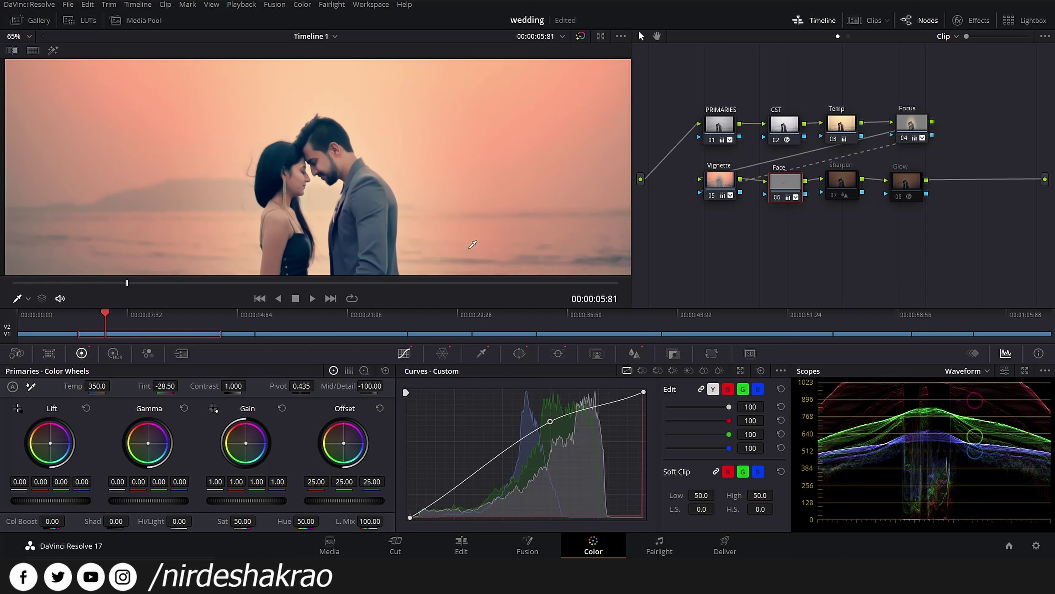
pyautogui.scroll(5, 472, 244)
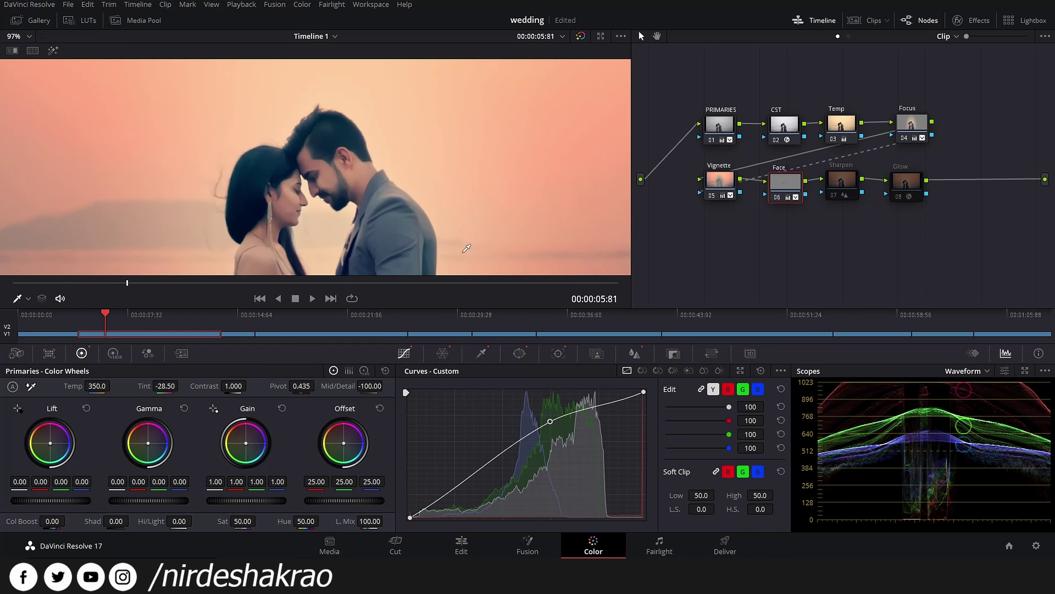
pyautogui.hotkey('ctrl', 'd')
pyautogui.hotkey('ctrl', 'd')
pyautogui.hotkey('ctrl', 'd')
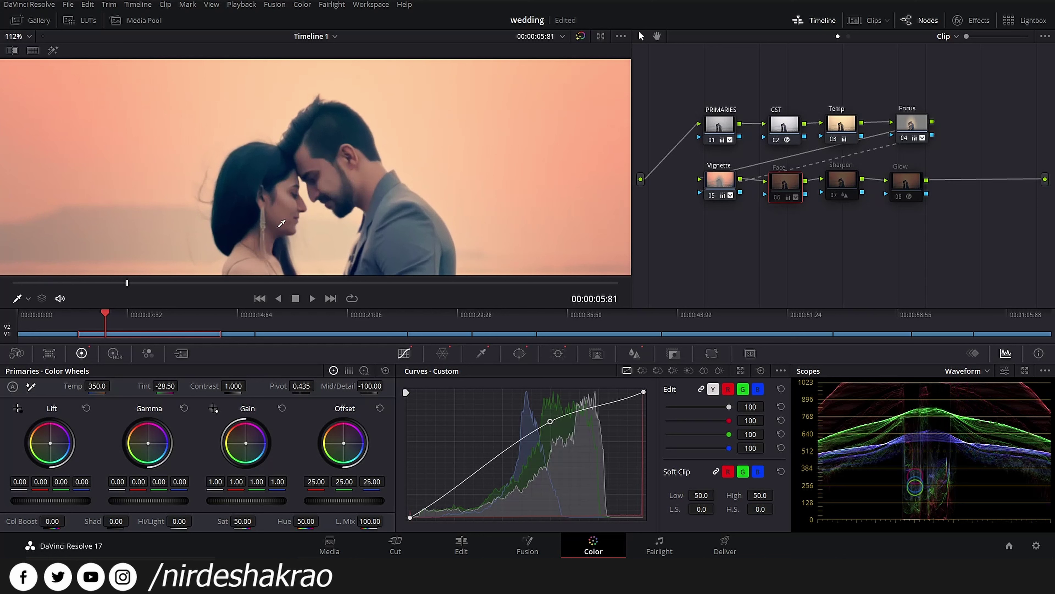
pyautogui.scroll(-4, 312, 237)
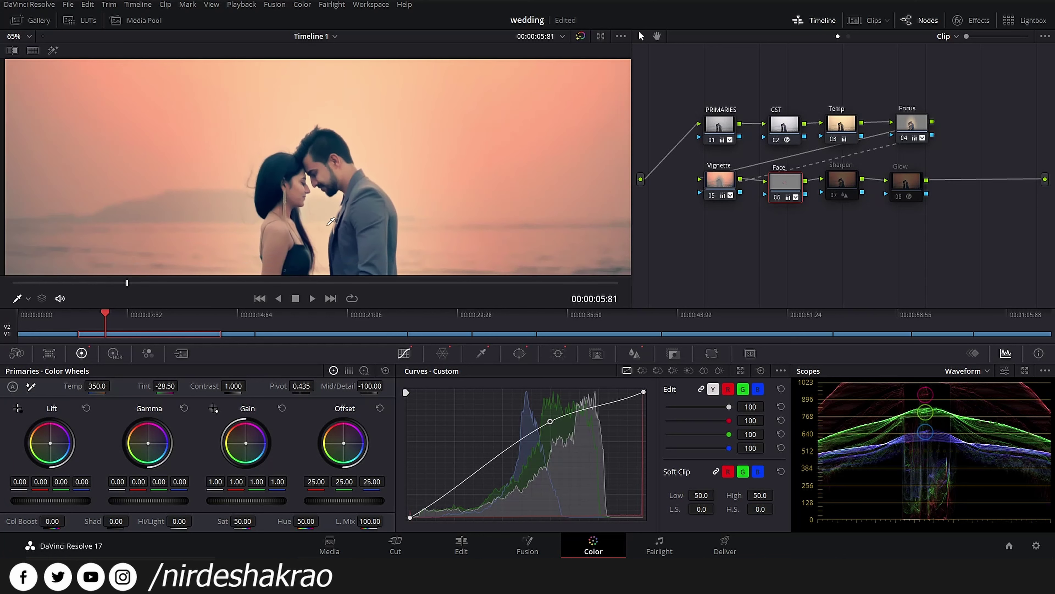
pyautogui.scroll(-3, 340, 241)
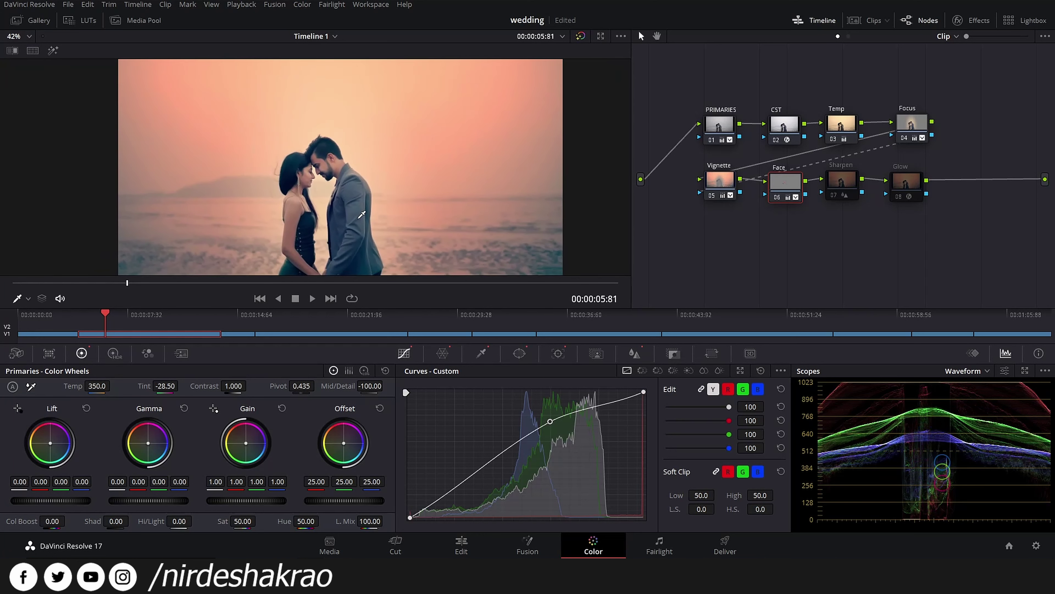
# Step: Enable the Sharpen node on the couple clip
pyautogui.click(845, 181)
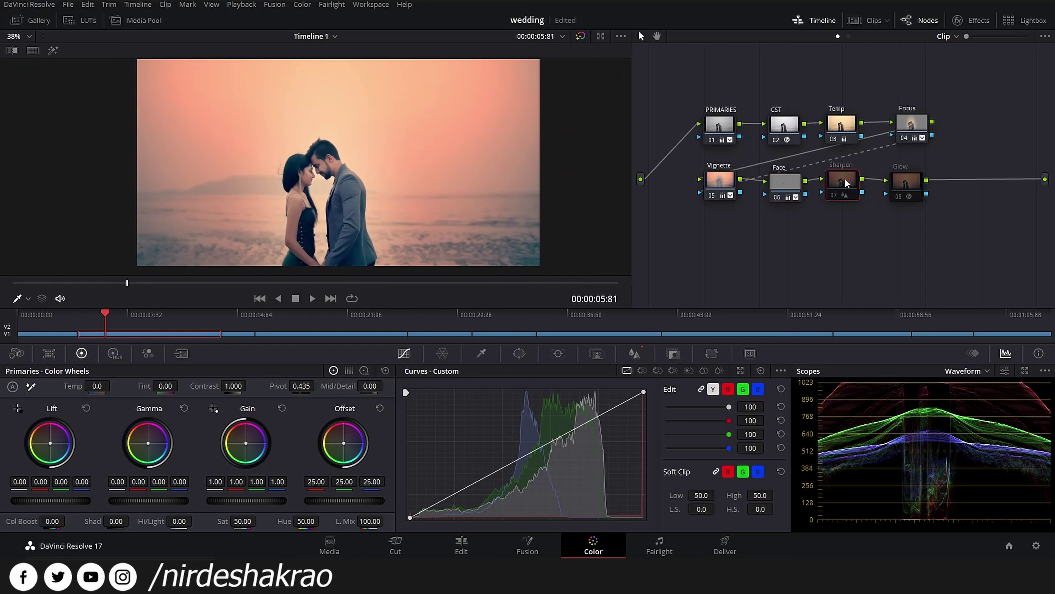
pyautogui.hotkey('ctrl', 'd')
pyautogui.scroll(2, 619, 209)
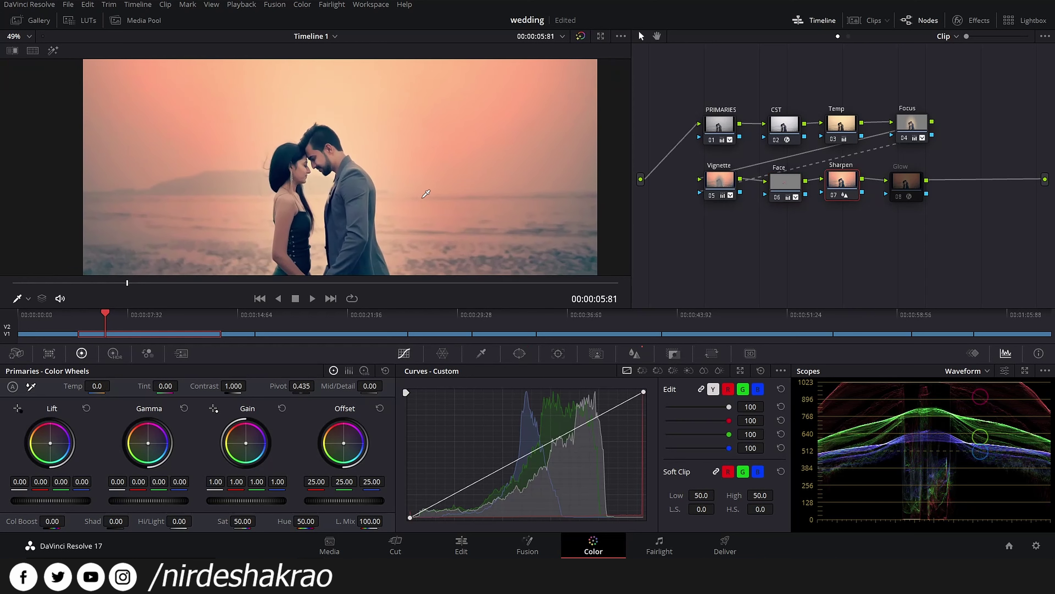
# Step: Review the Face node's blur radius settings and return to its custom curve
pyautogui.click(785, 183)
pyautogui.click(634, 353)
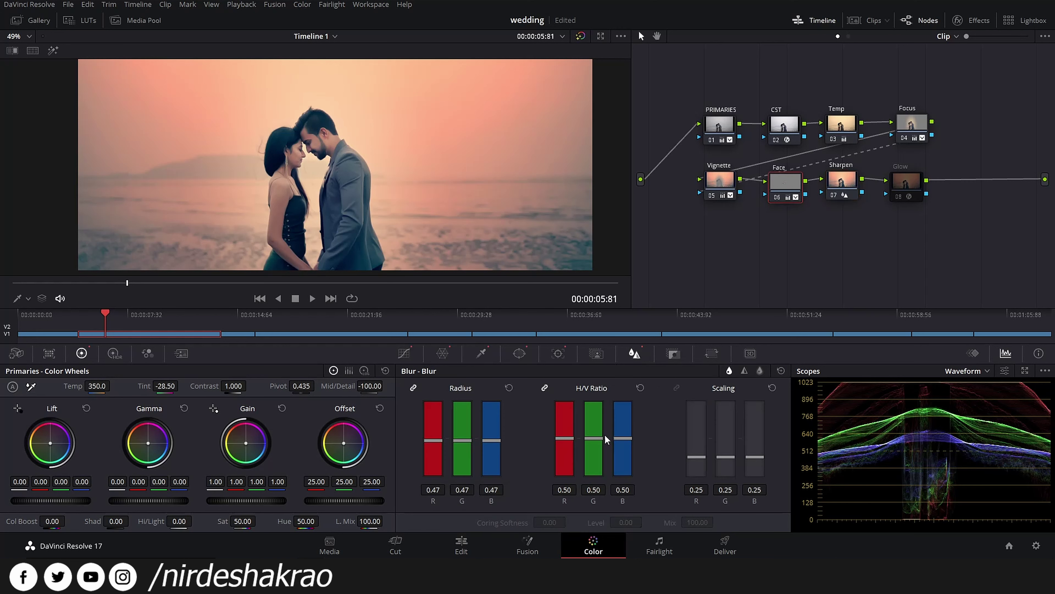
pyautogui.click(404, 353)
# Step: Toggle the Sharpen node to compare the couple's detail up close, leaving the node enabled
pyautogui.click(841, 181)
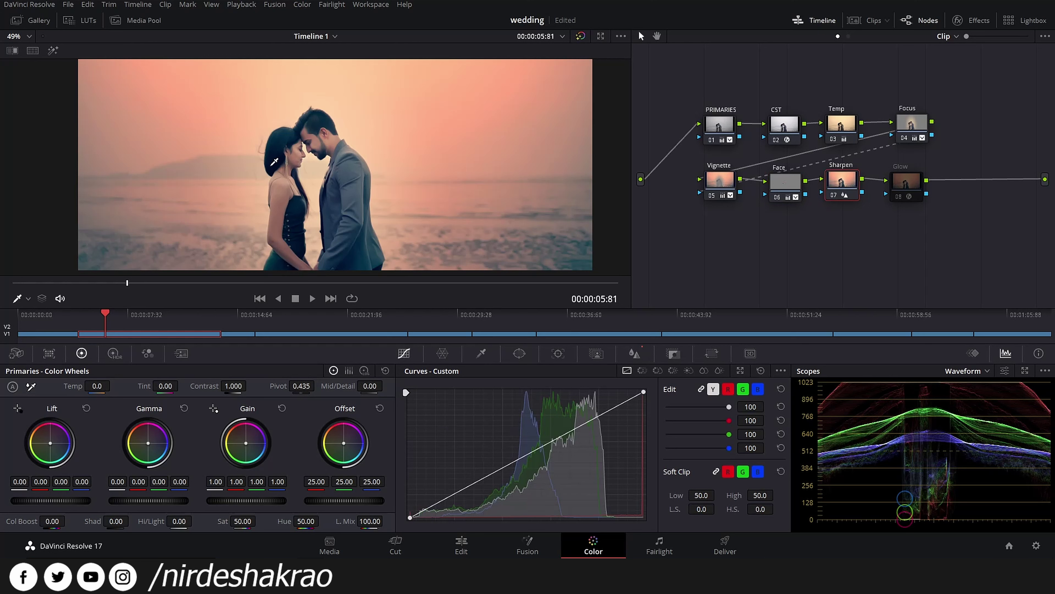
pyautogui.scroll(6, 326, 202)
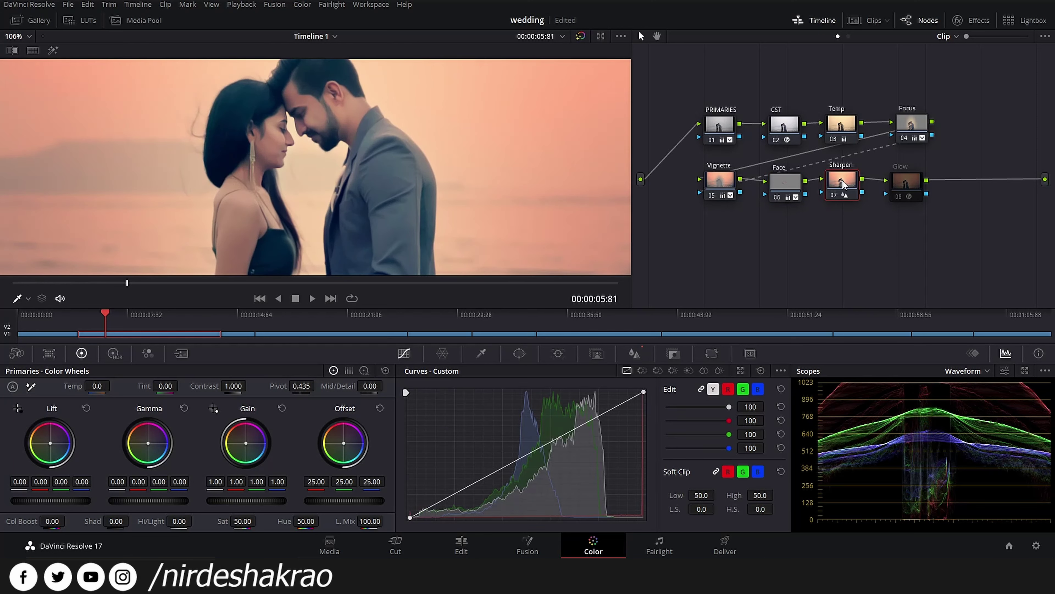
pyautogui.hotkey('ctrl', 'd')
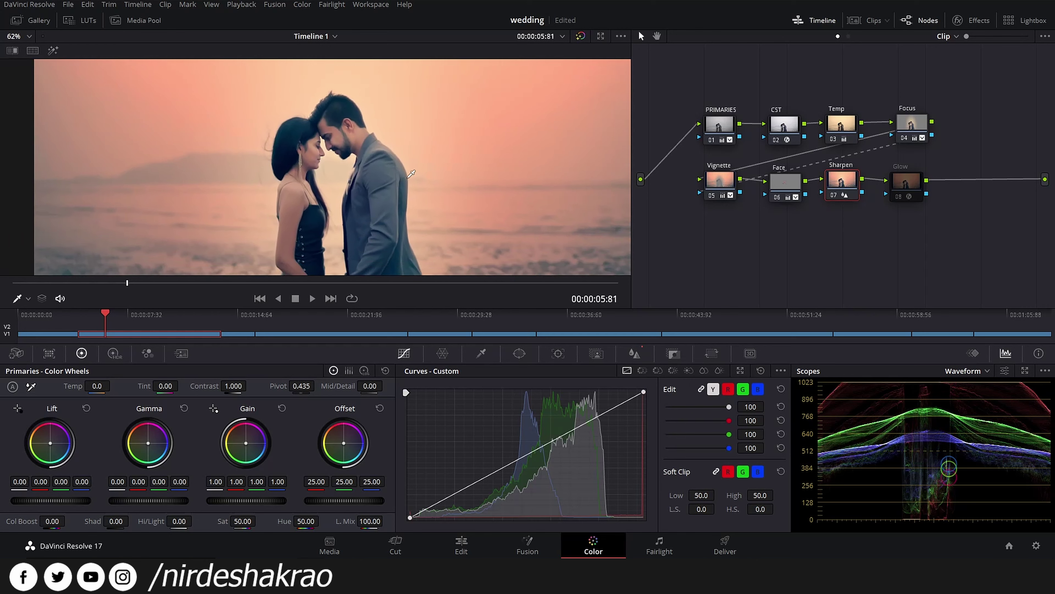
pyautogui.scroll(-5, 402, 181)
pyautogui.scroll(-1, 402, 181)
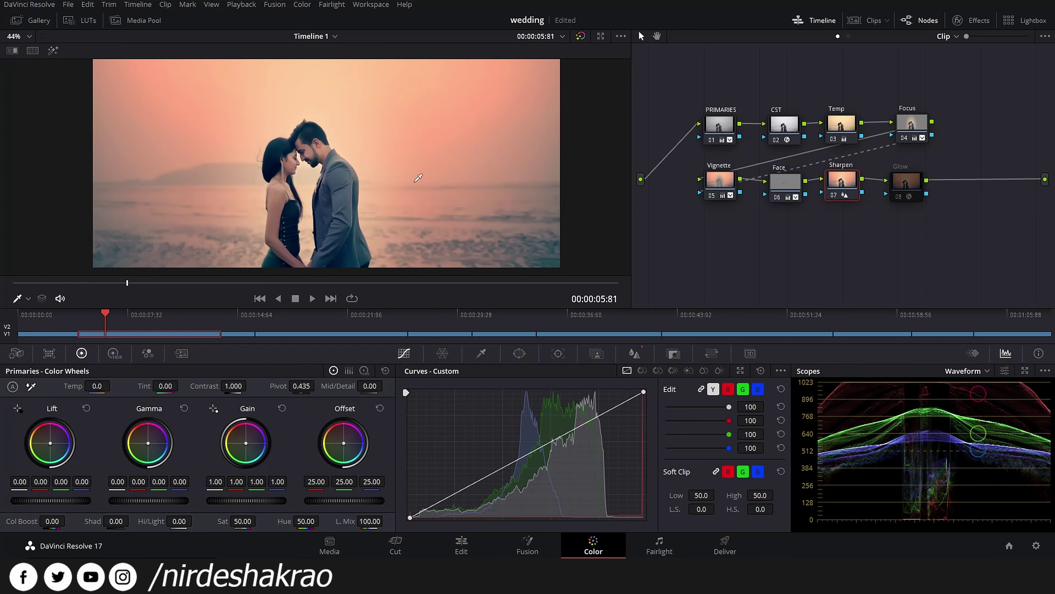
# Step: Enable the Glow node on the couple clip and view its effect across the whole frame
pyautogui.click(904, 182)
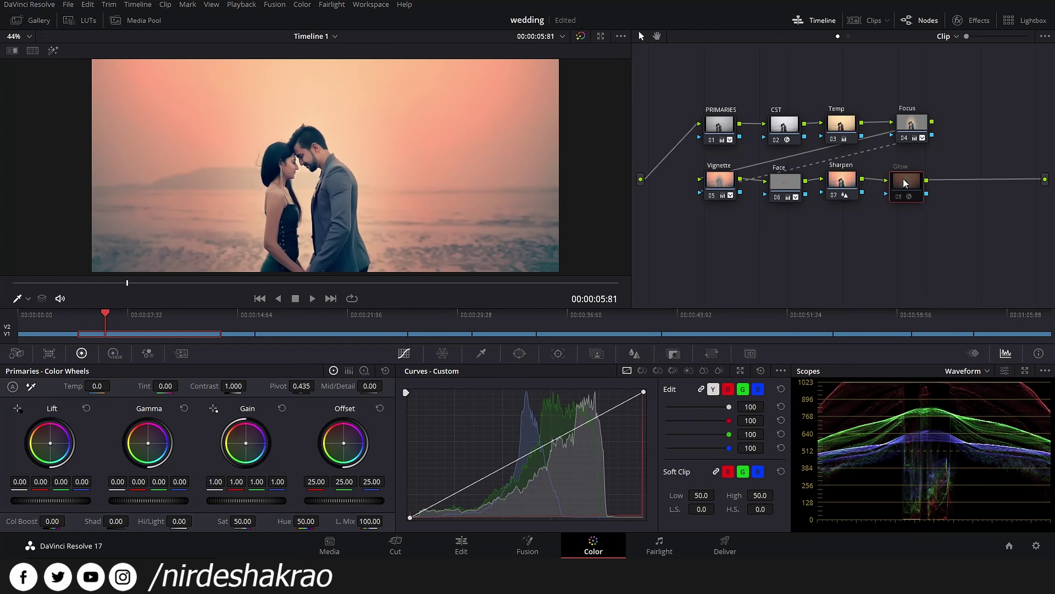
pyautogui.hotkey('ctrl', 'd')
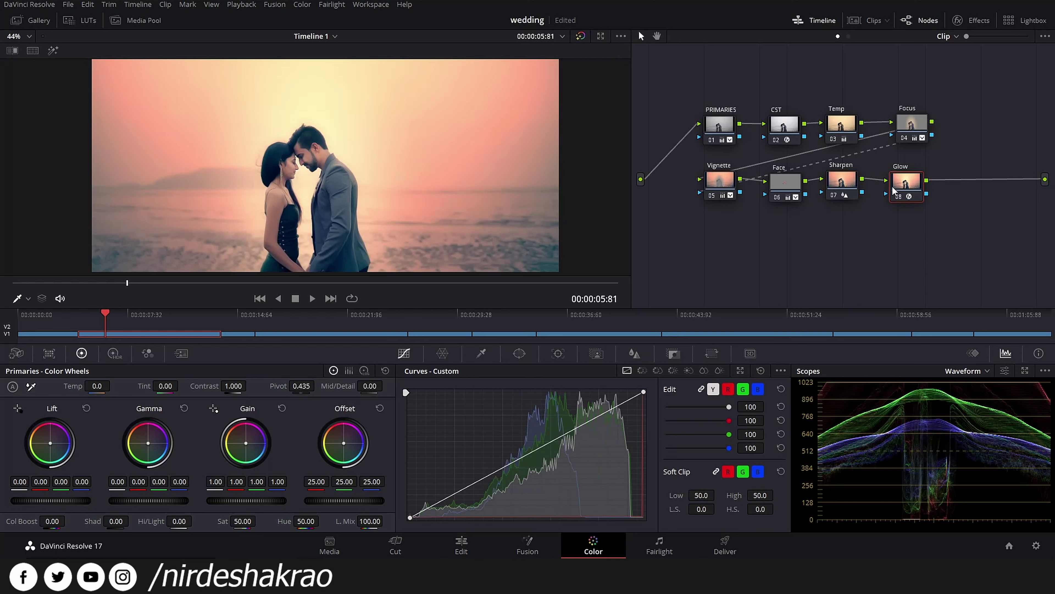
pyautogui.scroll(-2, 338, 178)
pyautogui.moveTo(430, 136)
pyautogui.mouseDown()
pyautogui.moveTo(435, 160)
pyautogui.moveTo(434, 149)
pyautogui.mouseUp()
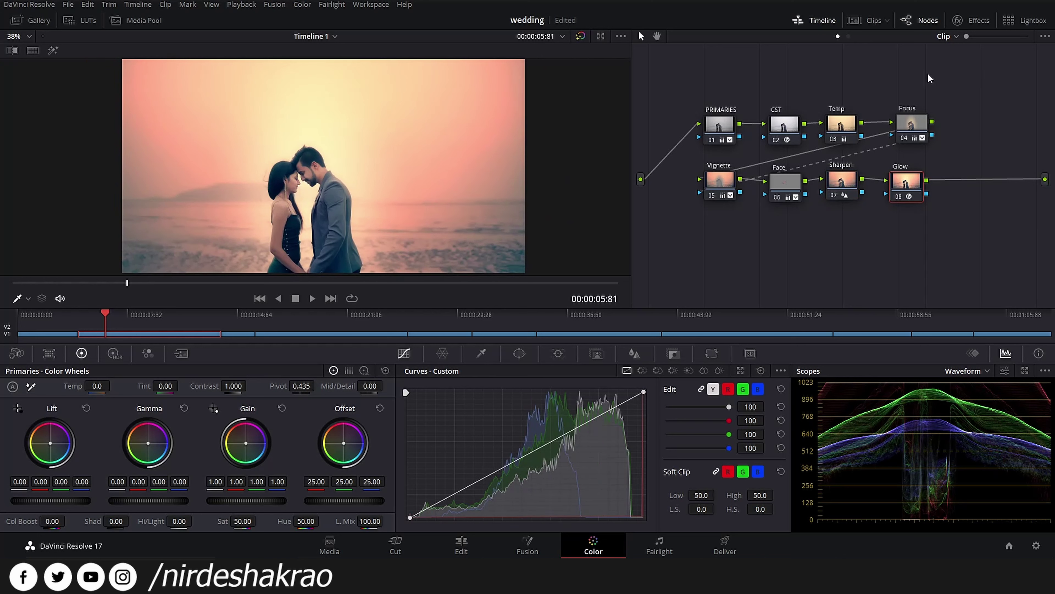
# Step: Review the Glow node's effect settings and close them again
pyautogui.click(962, 20)
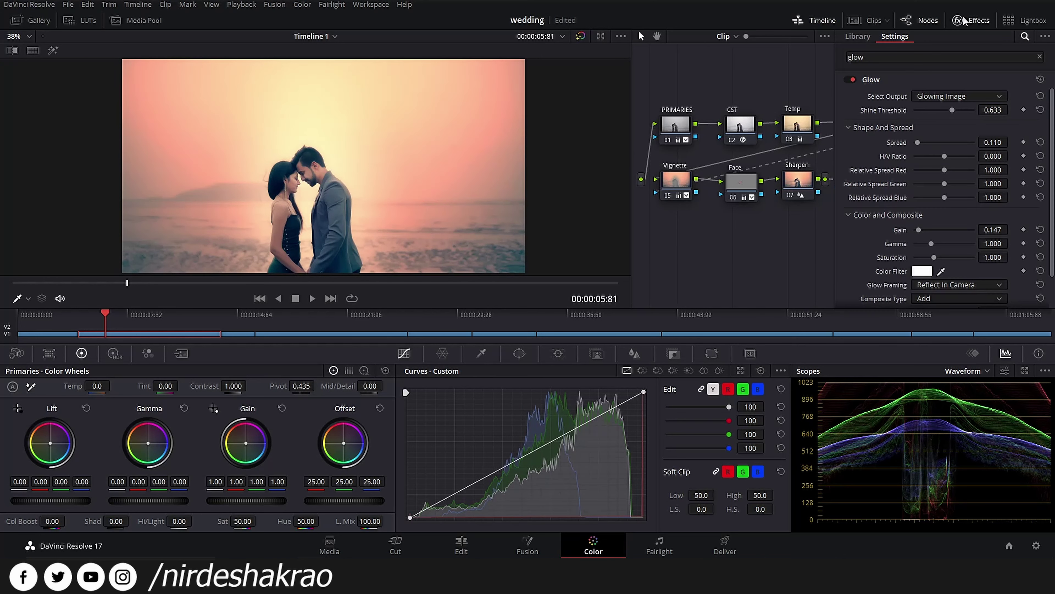
pyautogui.click(979, 21)
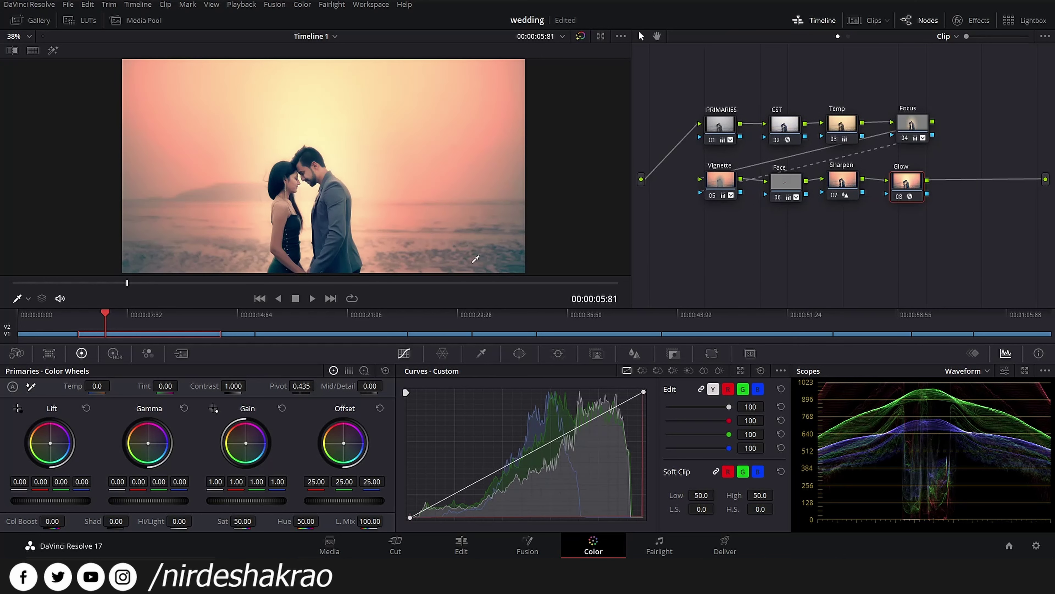
# Step: Compare the wide couple shot with the close-up couple shot along the timeline, ending on the close-up
pyautogui.click(59, 320)
pyautogui.click(125, 317)
pyautogui.click(239, 315)
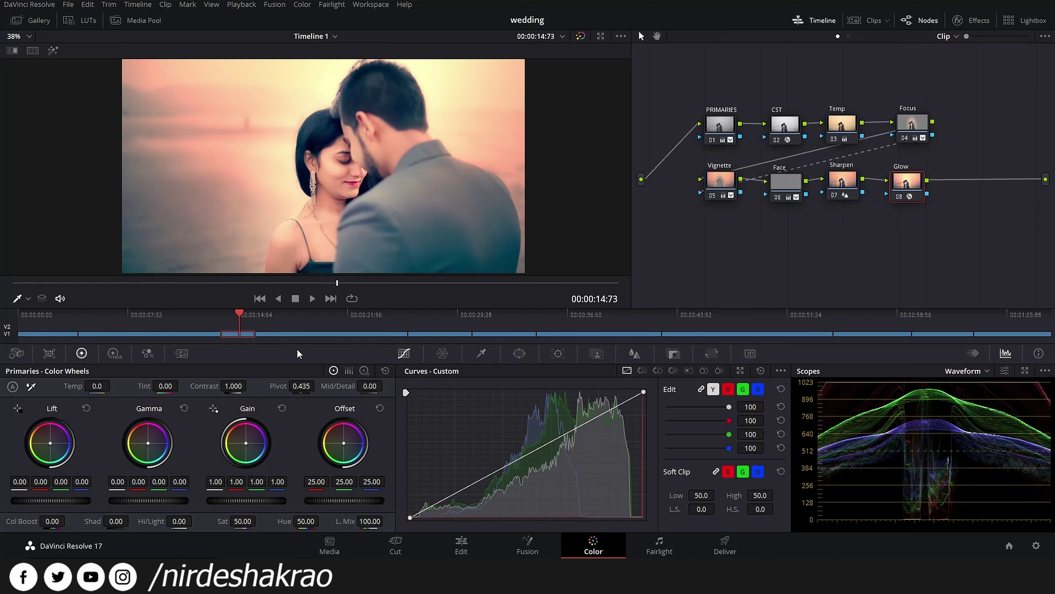
pyautogui.click(174, 317)
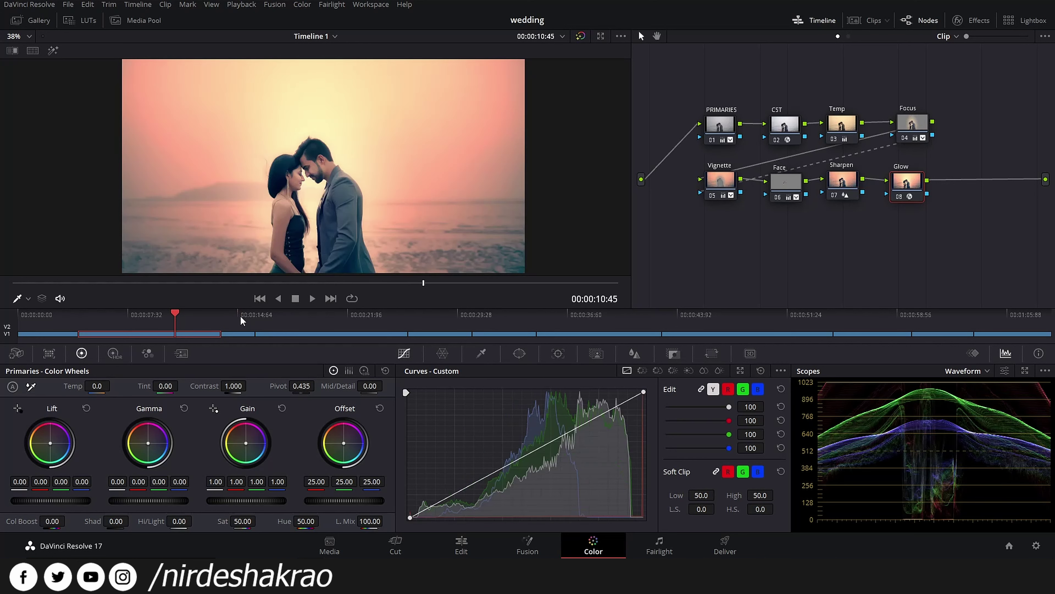
pyautogui.click(240, 315)
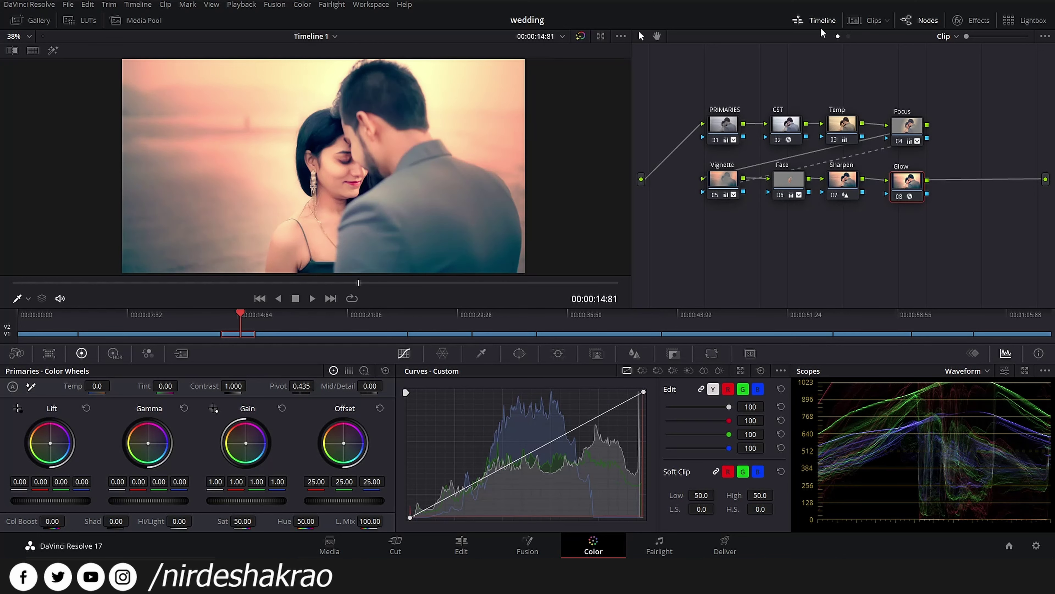
# Step: Show the clip thumbnails and reposition the close-up couple image in the viewer
pyautogui.click(868, 20)
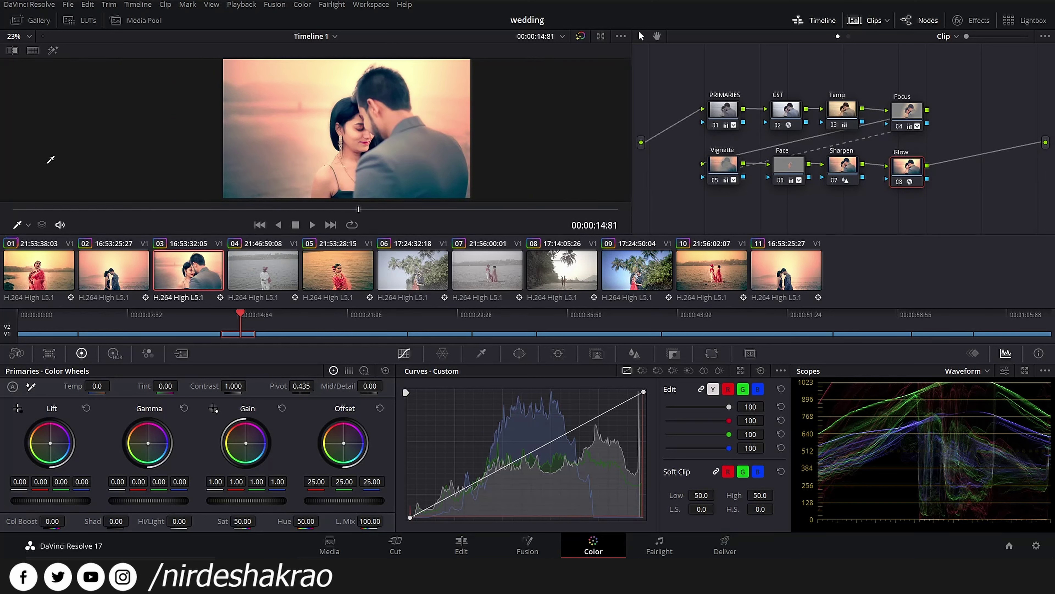
pyautogui.moveTo(315, 149)
pyautogui.mouseDown()
pyautogui.moveTo(278, 149)
pyautogui.moveTo(295, 152)
pyautogui.mouseUp()
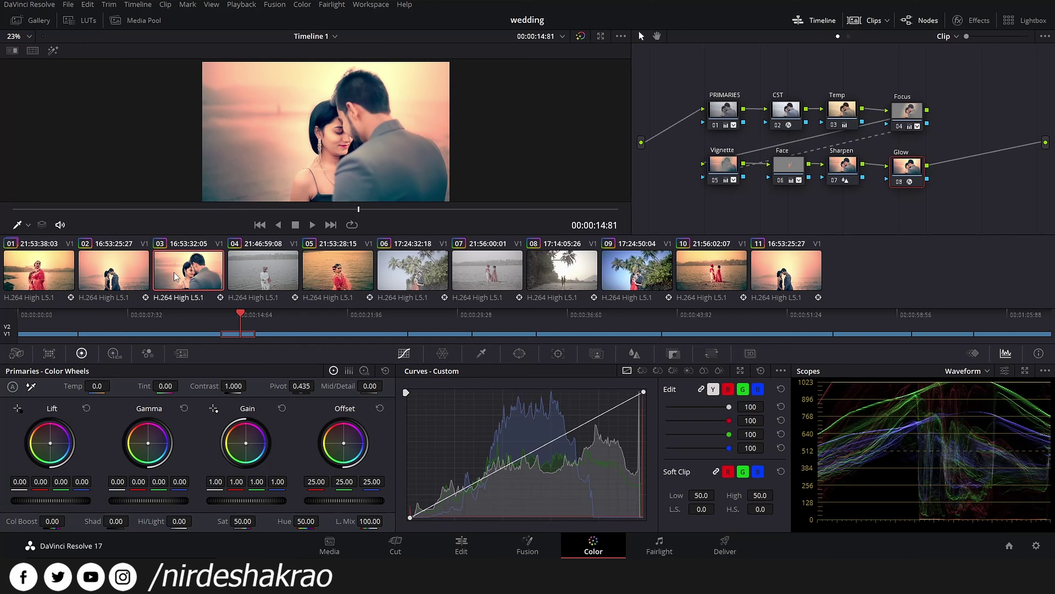
# Step: Try clip 02's grade on clip 03 with the PRIMARIES node's Gain lowered to 0.81, and undo both changes
pyautogui.middleClick(111, 269)
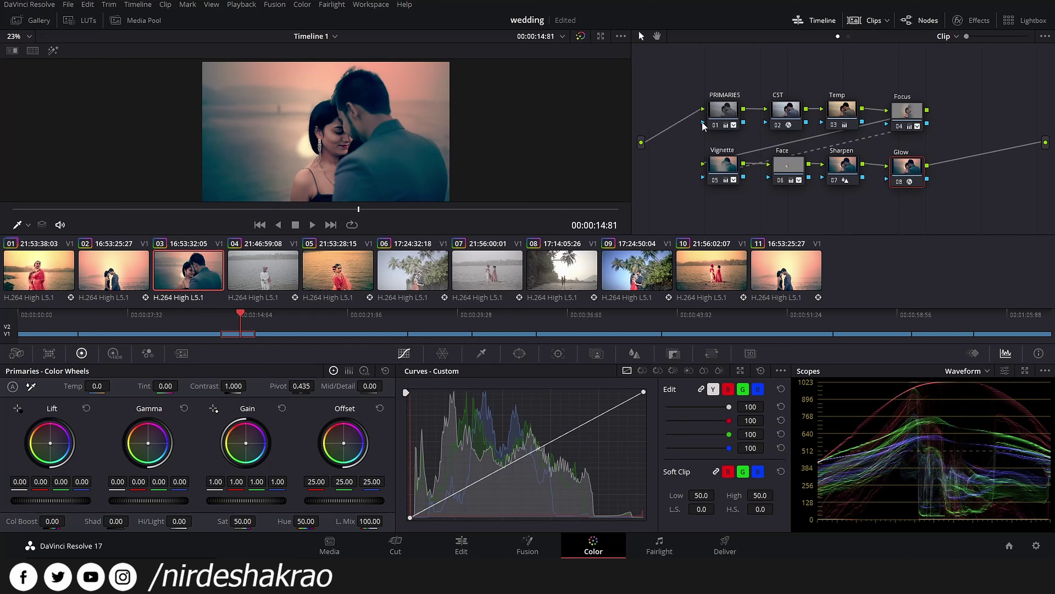
pyautogui.click(727, 110)
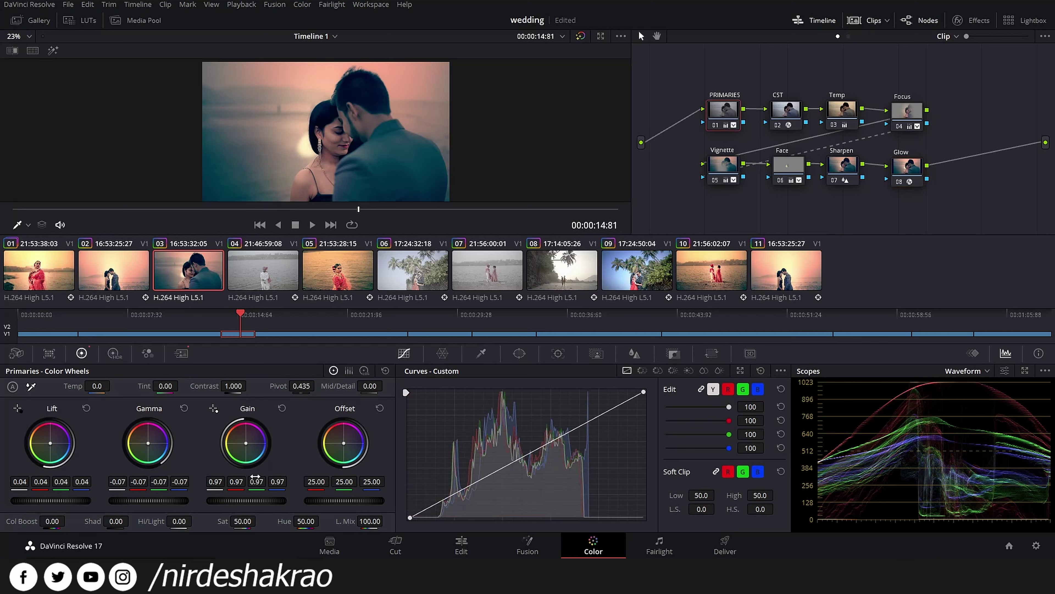
pyautogui.moveTo(241, 500); pyautogui.dragTo(224, 500)
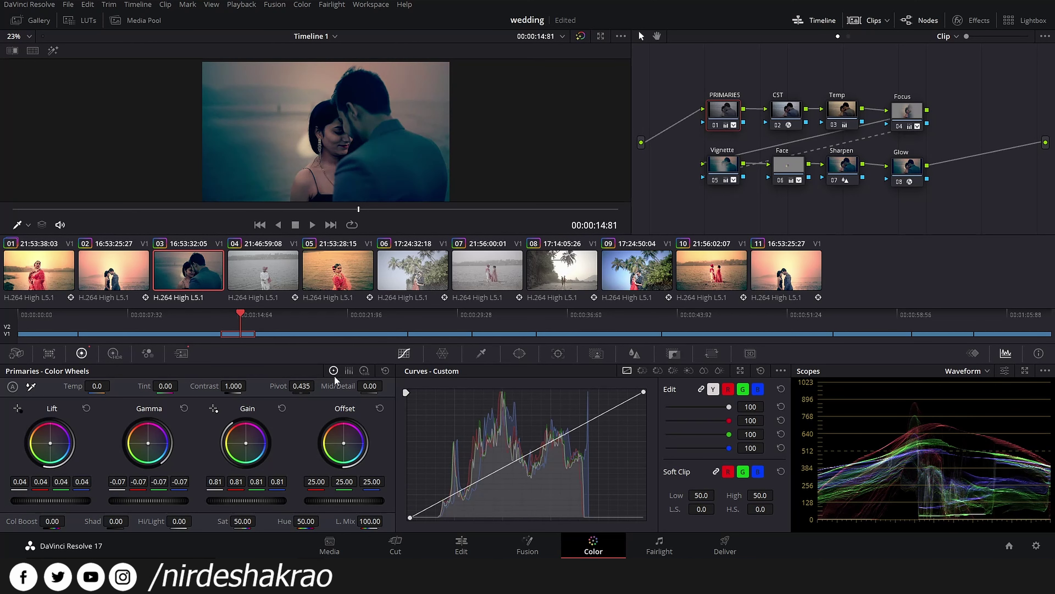
pyautogui.hotkey('ctrl', 'z')
pyautogui.hotkey('ctrl', 'z')
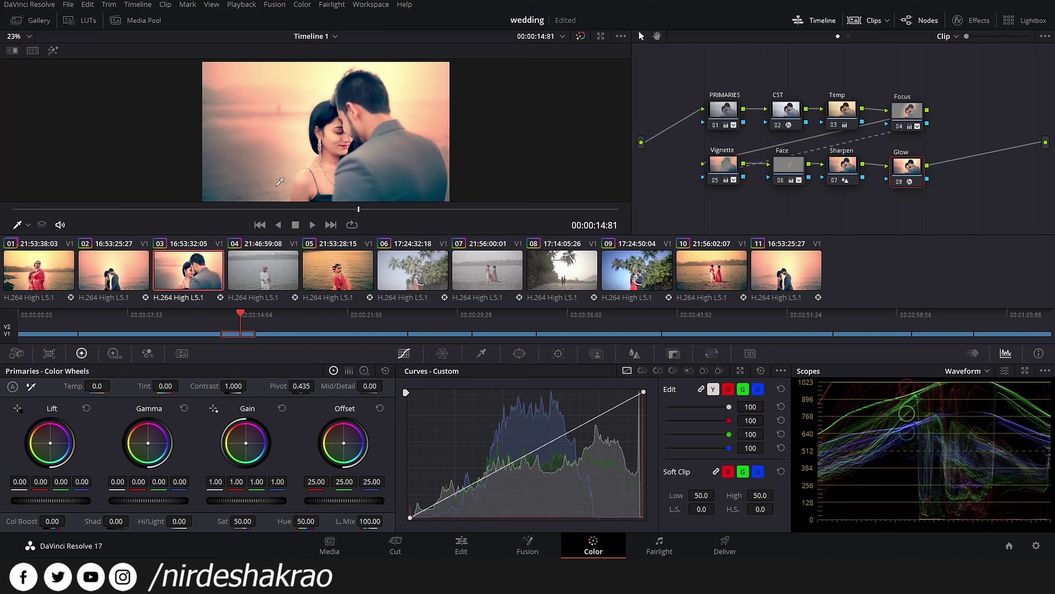
# Step: Compare clips 02 and 03, and try copying the wide shot's grade onto the close-up again
pyautogui.click(115, 275)
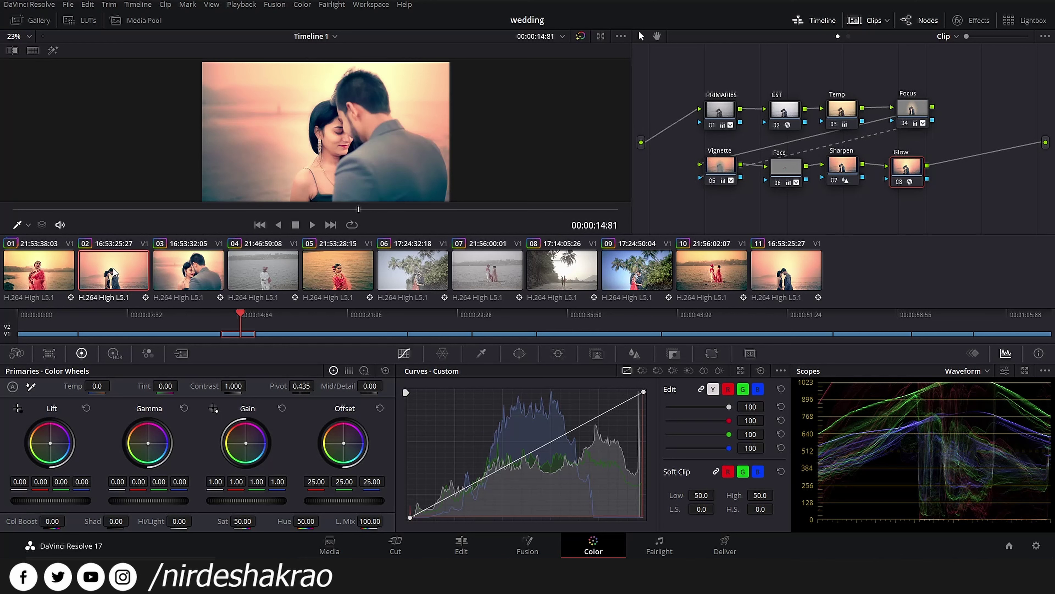
pyautogui.click(194, 274)
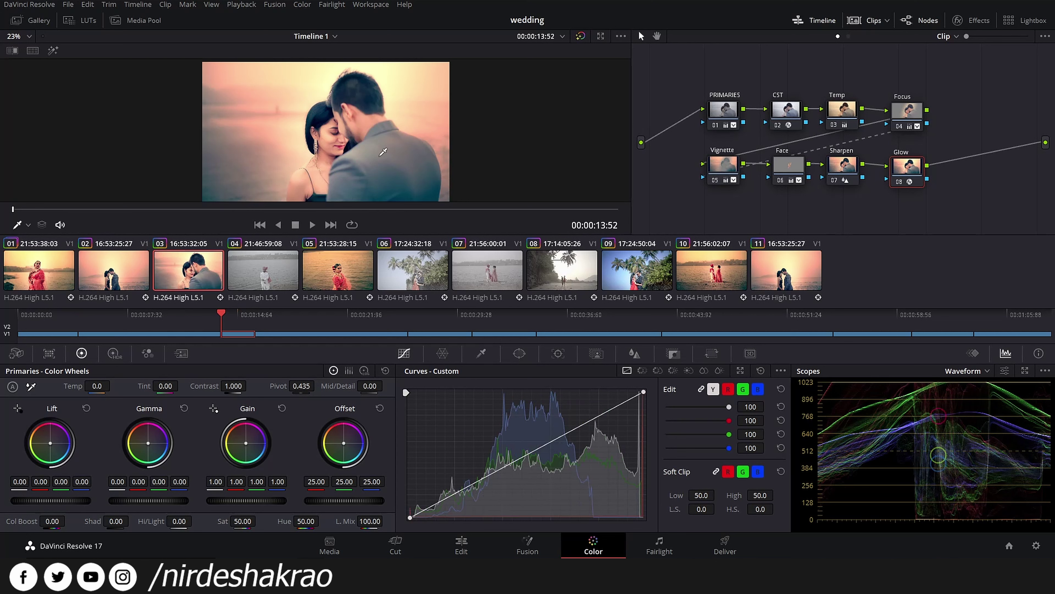
pyautogui.click(120, 278)
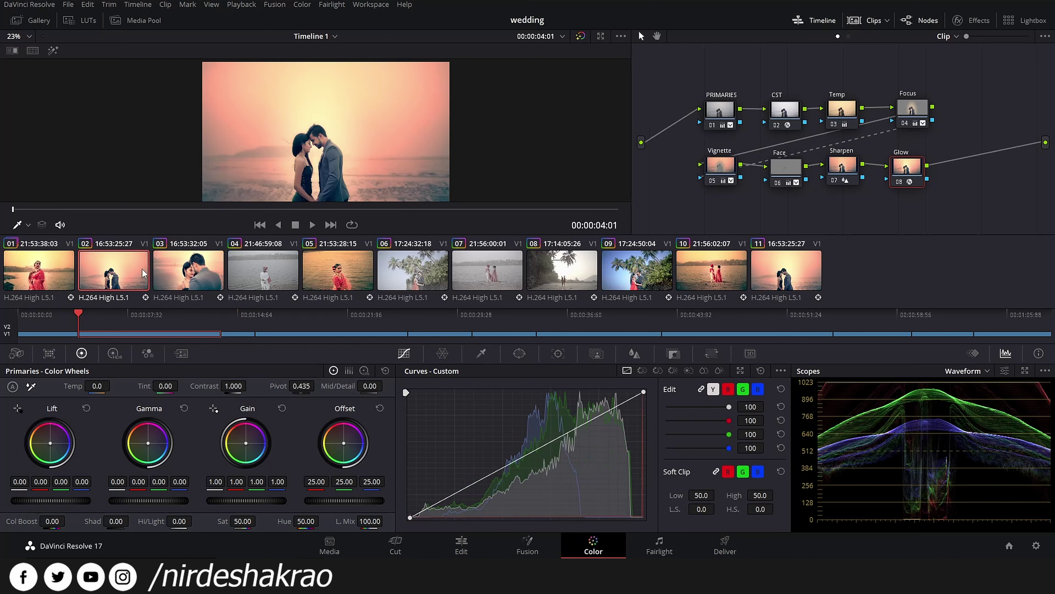
pyautogui.click(189, 274)
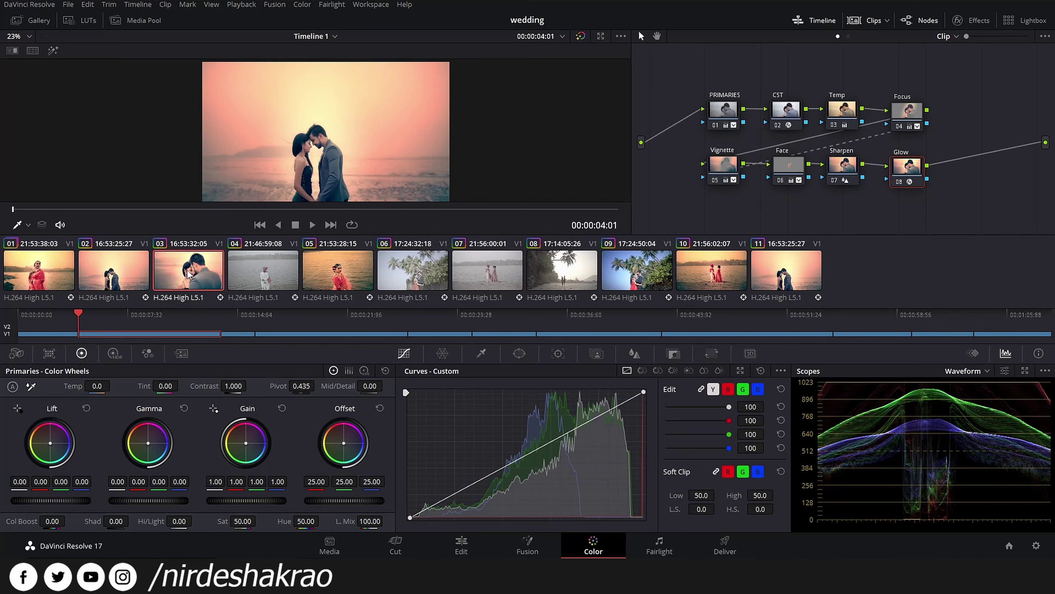
pyautogui.middleClick(111, 278)
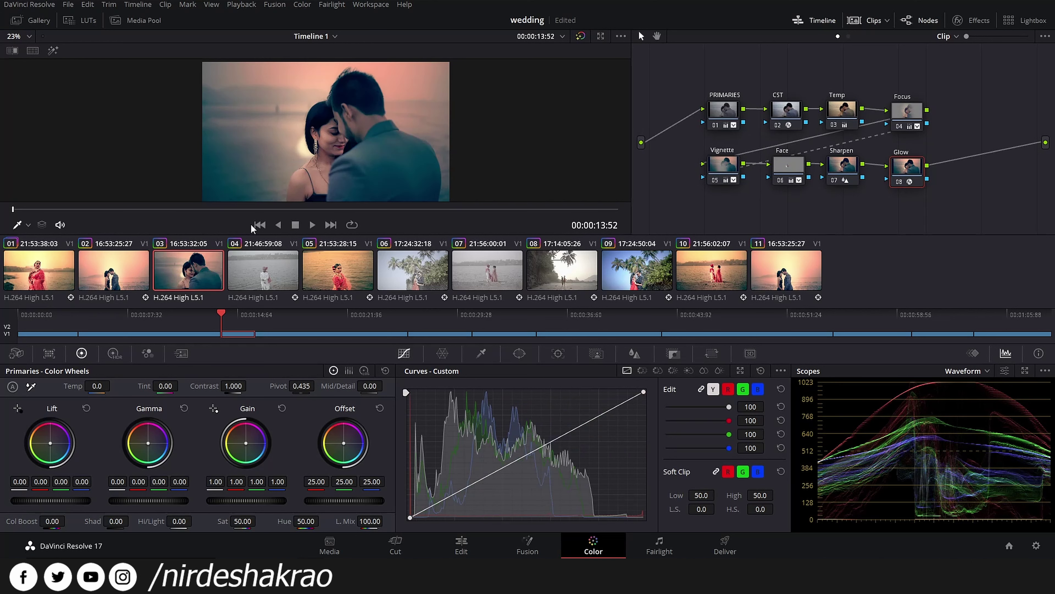
# Step: Try the close-up's grade on the wide couple clip 02, and undo it
pyautogui.click(124, 271)
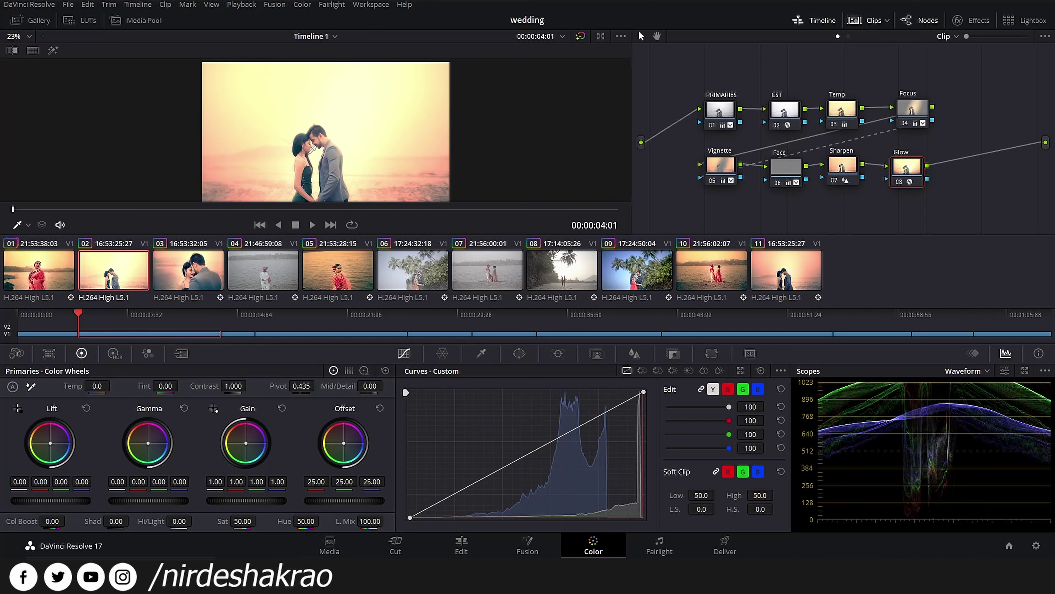
pyautogui.hotkey('ctrl', 'z')
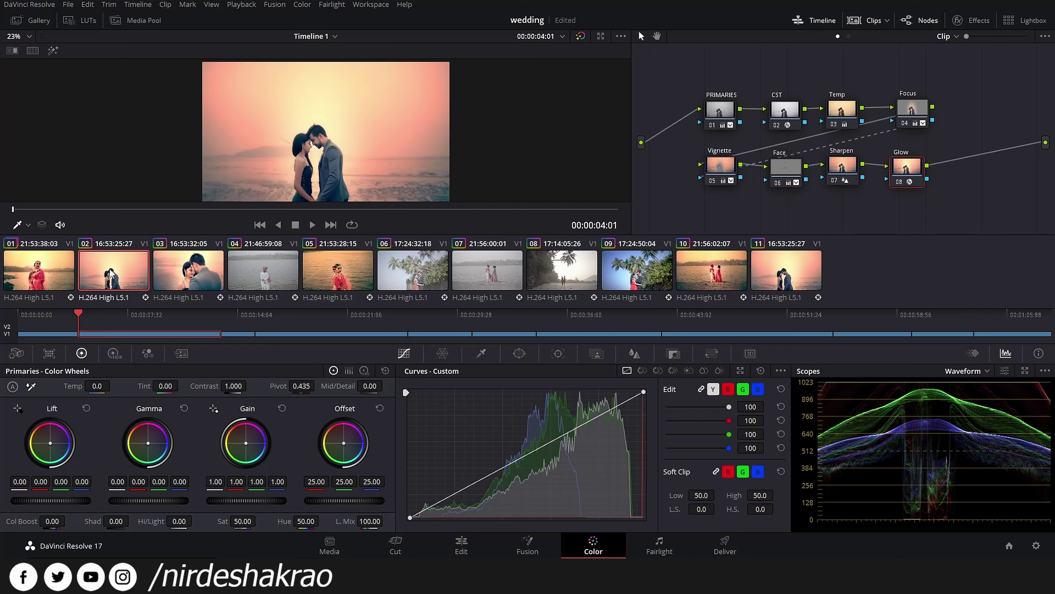
# Step: Try the bride clip 01's grade on the close-up couple clip 03, inspect it, and undo the copied grade
pyautogui.click(194, 270)
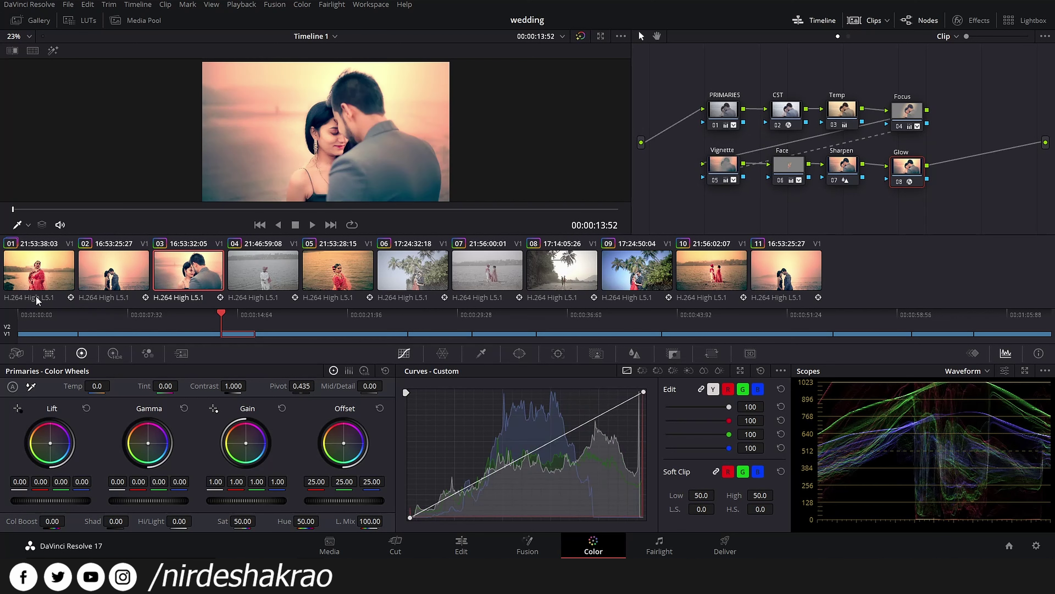
pyautogui.middleClick(47, 270)
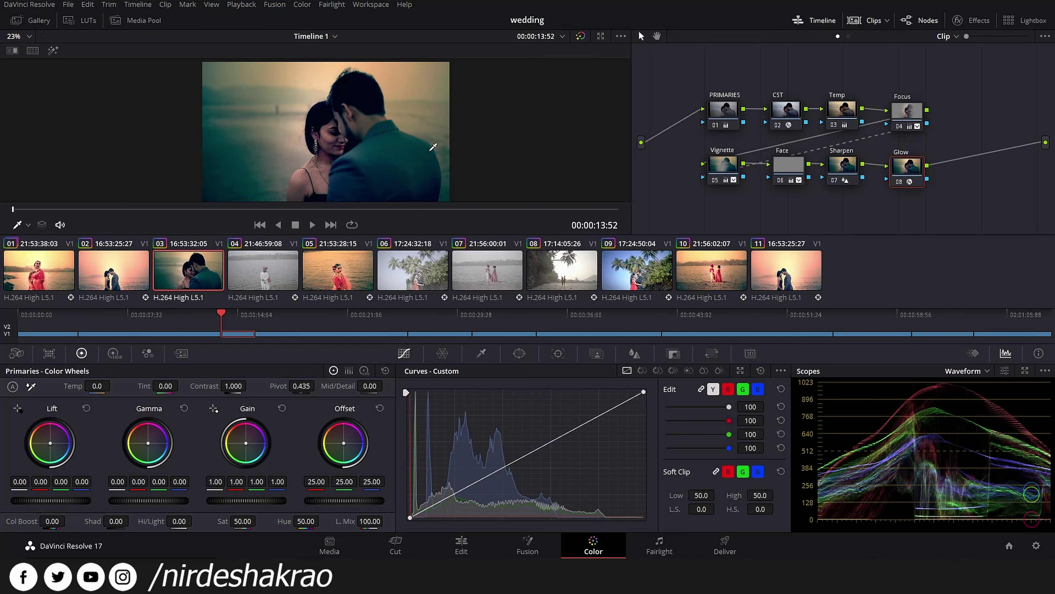
pyautogui.scroll(2, 433, 146)
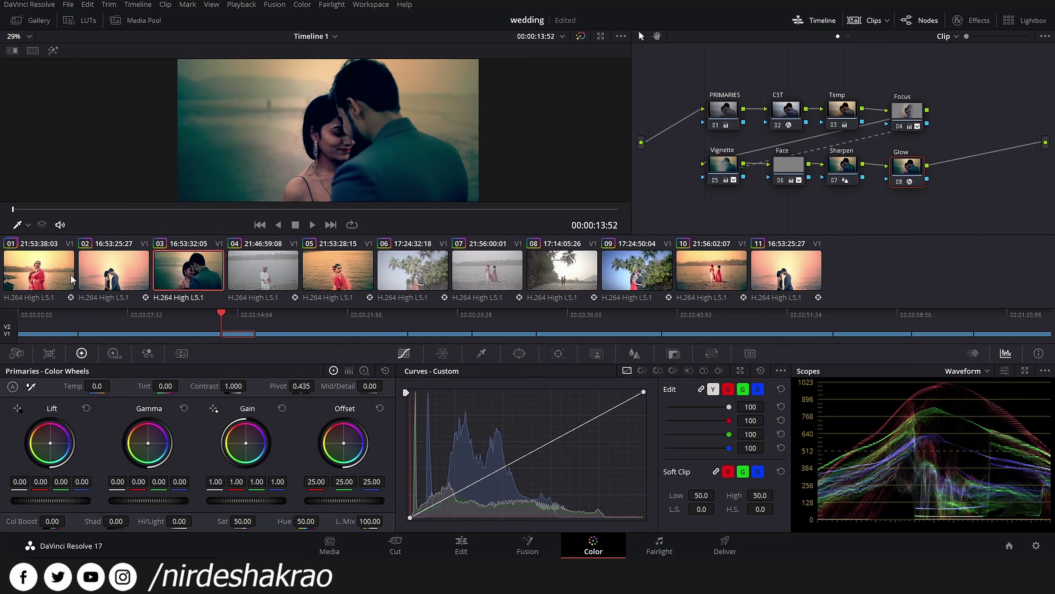
pyautogui.scroll(-1, 433, 92)
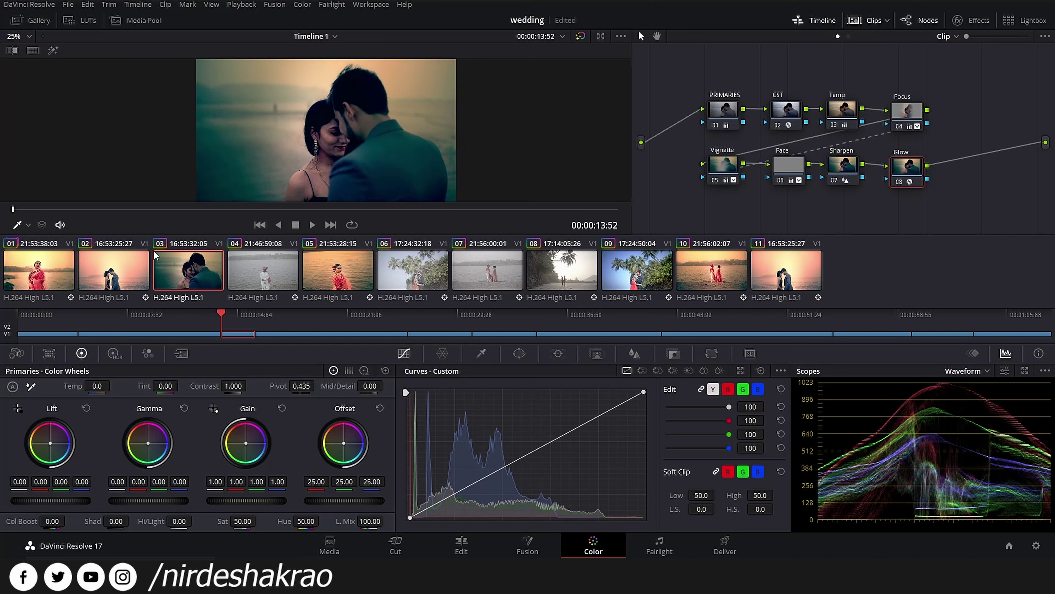
pyautogui.middleClick(41, 274)
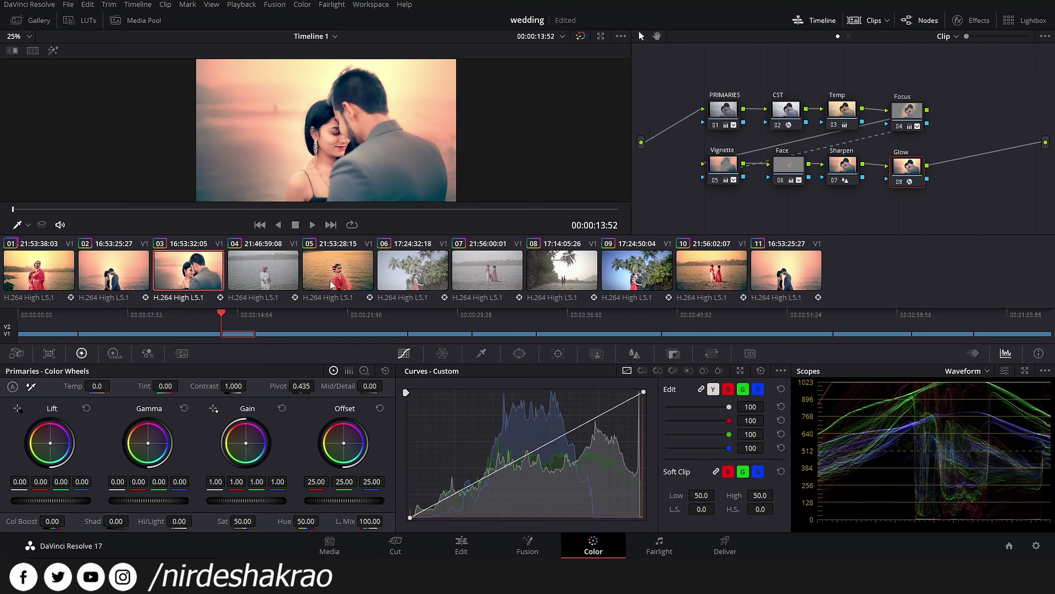
# Step: Hide the clip thumbnails and compare the groom clip with its grade bypassed, leaving the grade enabled
pyautogui.click(871, 22)
pyautogui.moveTo(234, 318); pyautogui.dragTo(304, 321)
pyautogui.scroll(3, 312, 175)
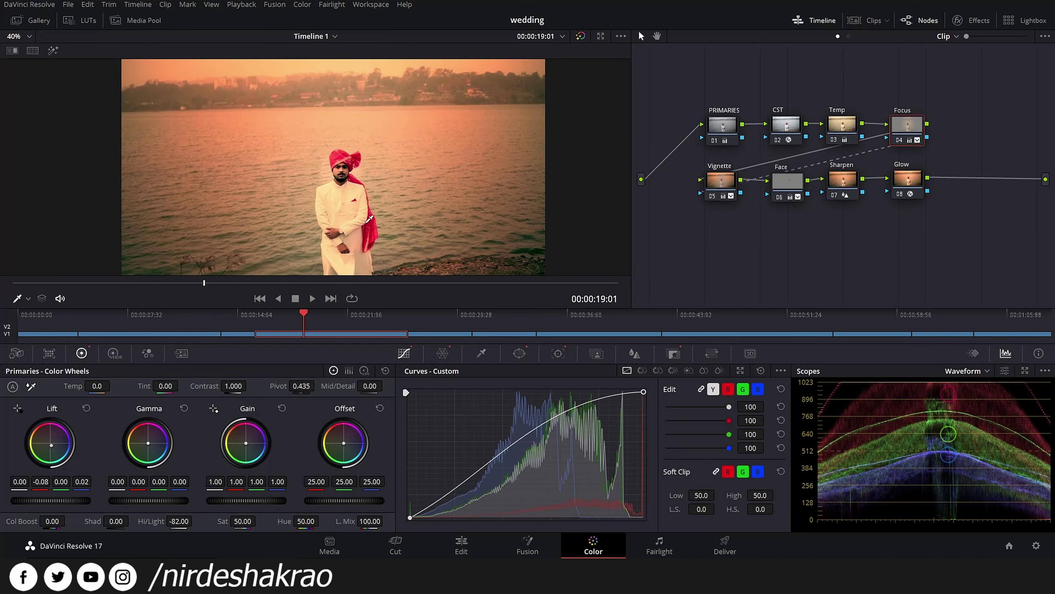
pyautogui.scroll(-1, 450, 229)
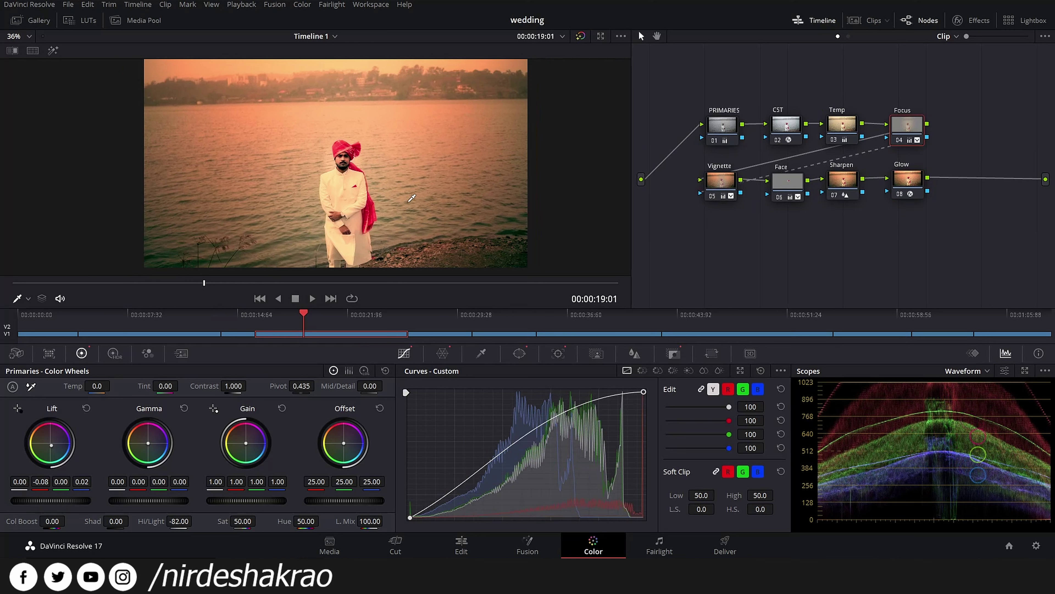
pyautogui.click(580, 36)
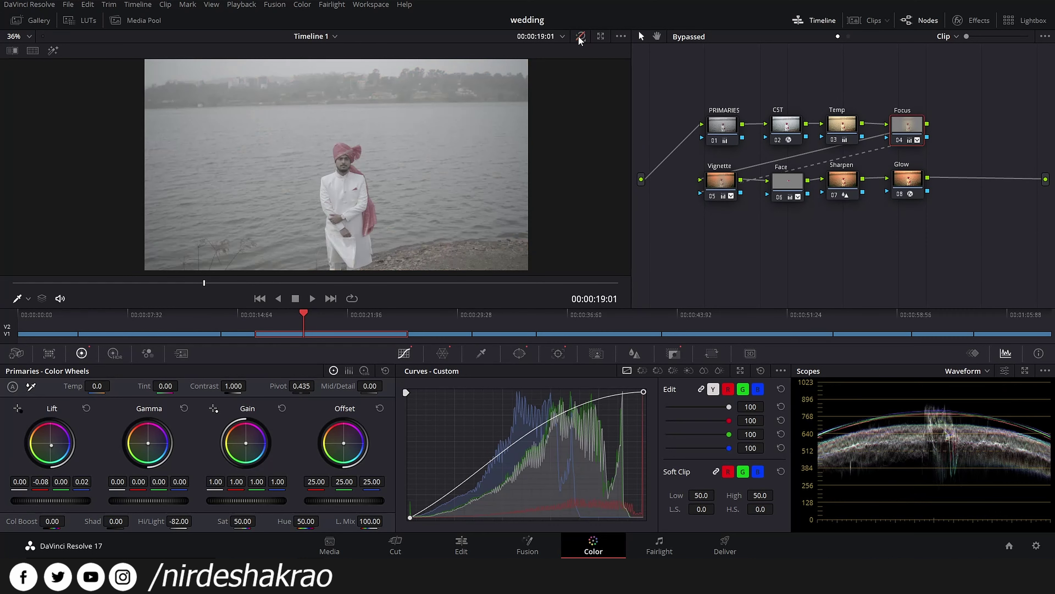
pyautogui.click(581, 37)
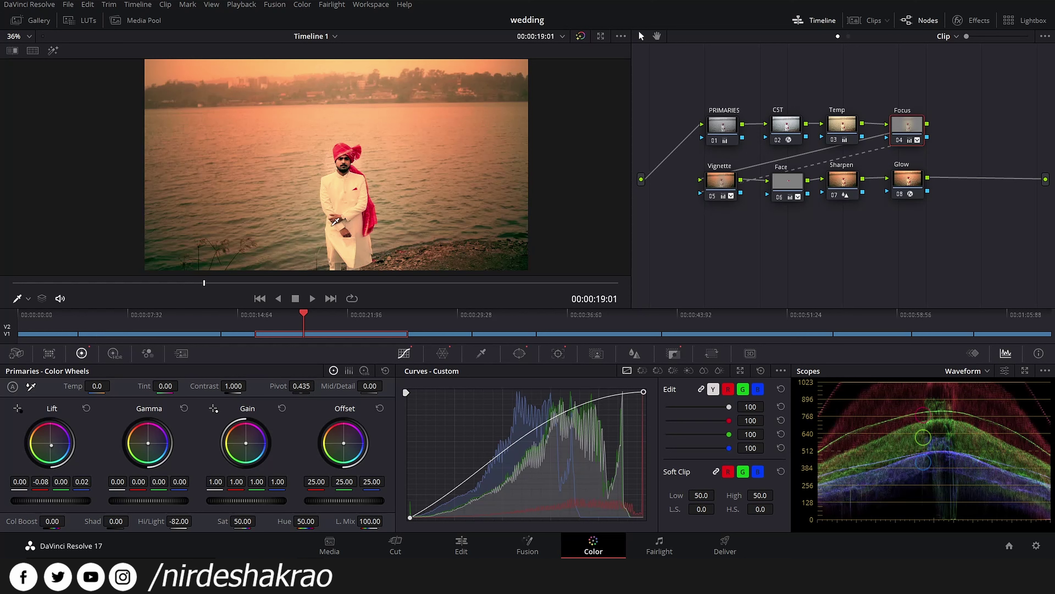
pyautogui.moveTo(309, 317); pyautogui.dragTo(335, 324)
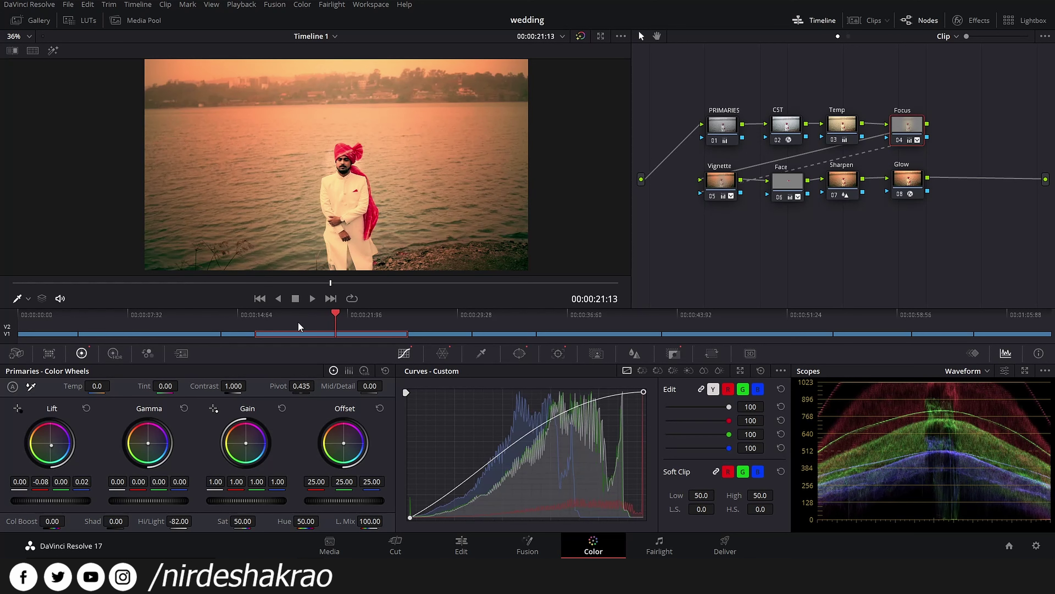
# Step: Hide the timeline and show the clip thumbnails again
pyautogui.click(813, 24)
pyautogui.click(813, 24)
pyautogui.click(840, 22)
pyautogui.click(868, 25)
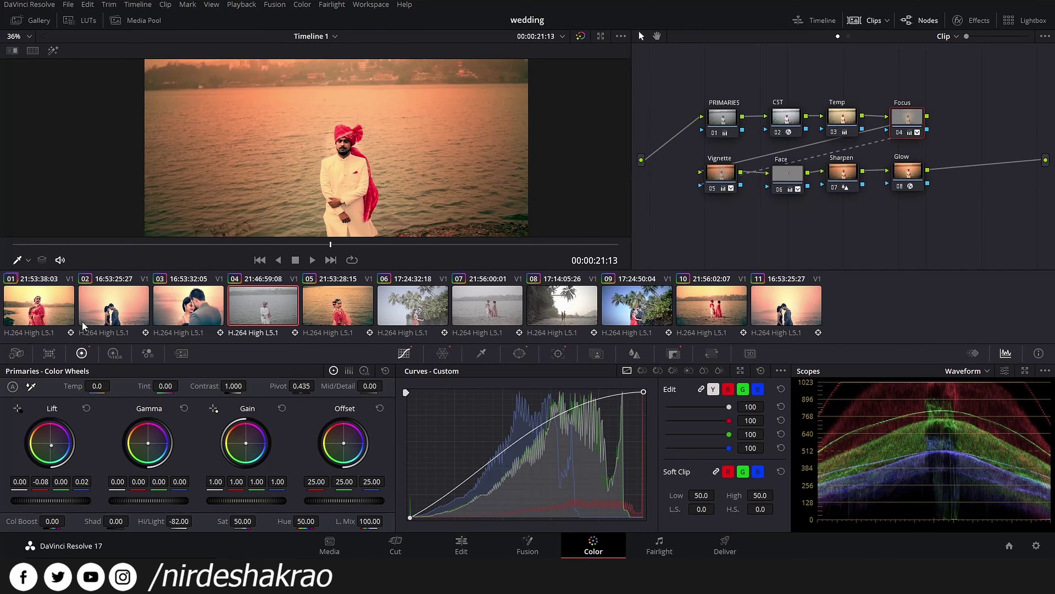
# Step: Try the bride clip 01's grade on the groom clip 04 and compare the two clips
pyautogui.middleClick(42, 311)
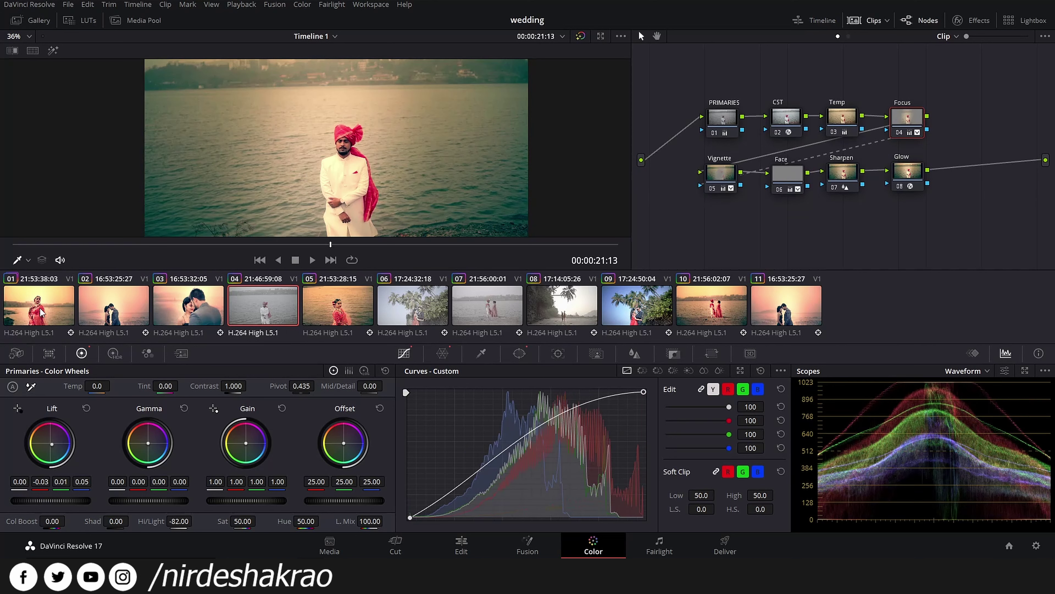
pyautogui.scroll(-3, 383, 177)
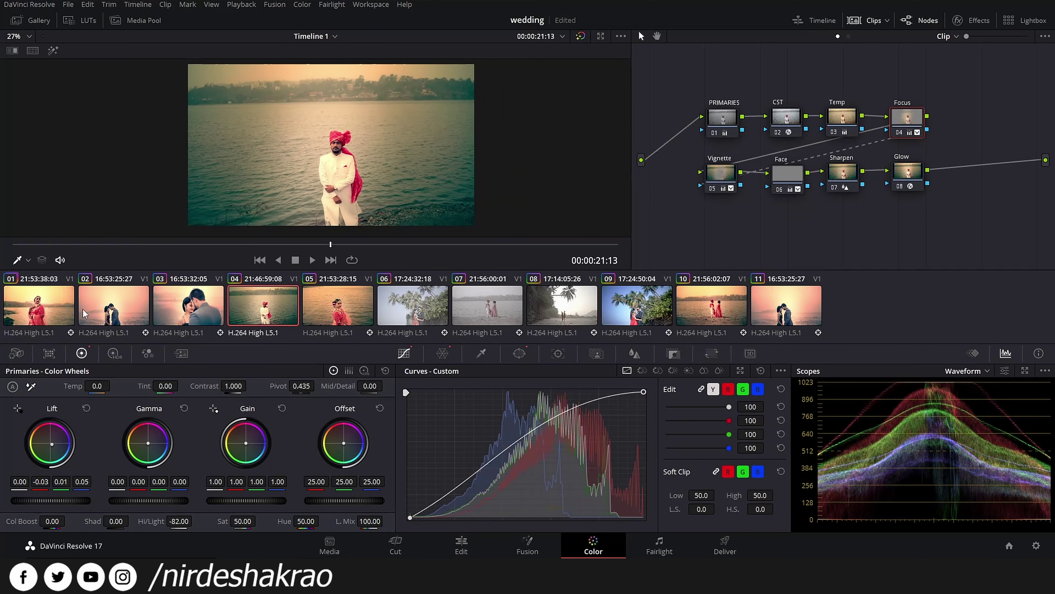
pyautogui.click(51, 301)
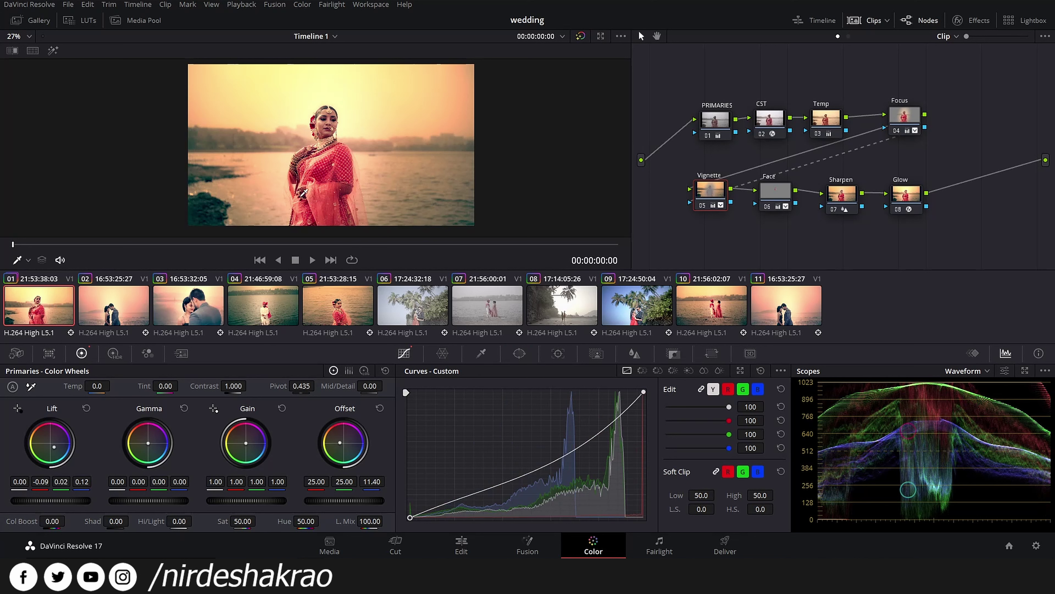
pyautogui.click(273, 302)
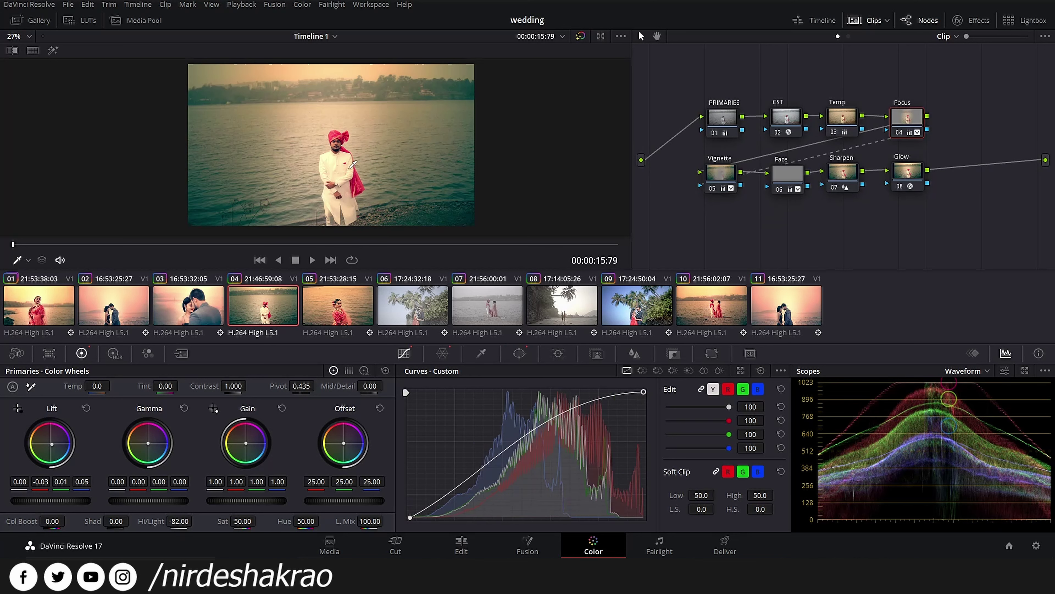
# Step: Restore the groom clip's own orange grade and inspect the image
pyautogui.hotkey('ctrl', 'v')
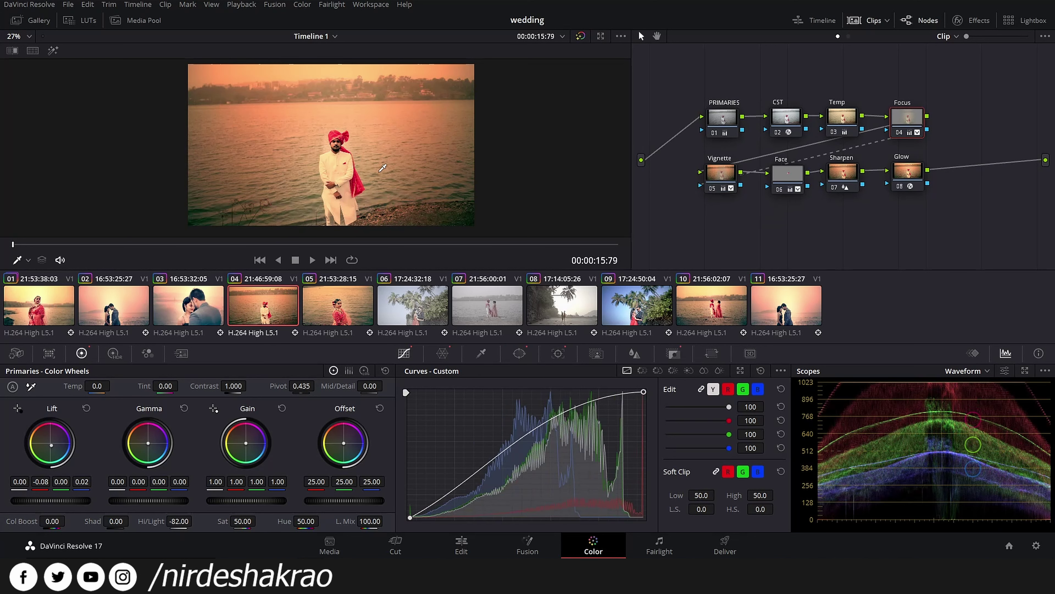
pyautogui.scroll(2, 383, 168)
pyautogui.scroll(-2, 383, 168)
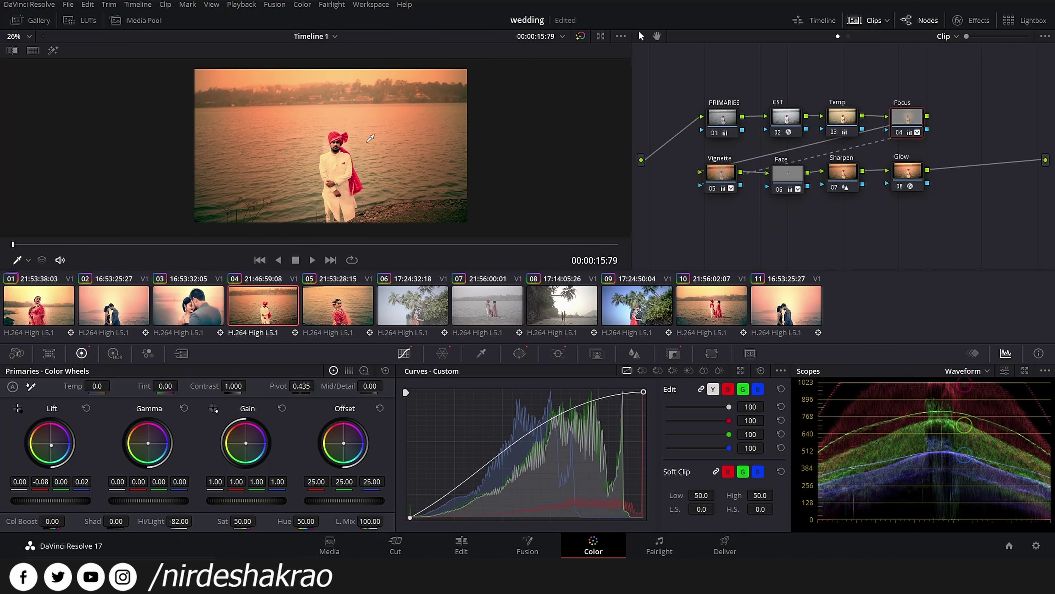
# Step: Open the bride clip 05, hide the clip thumbnails and select its CST node to examine the waveform
pyautogui.scroll(1, 370, 141)
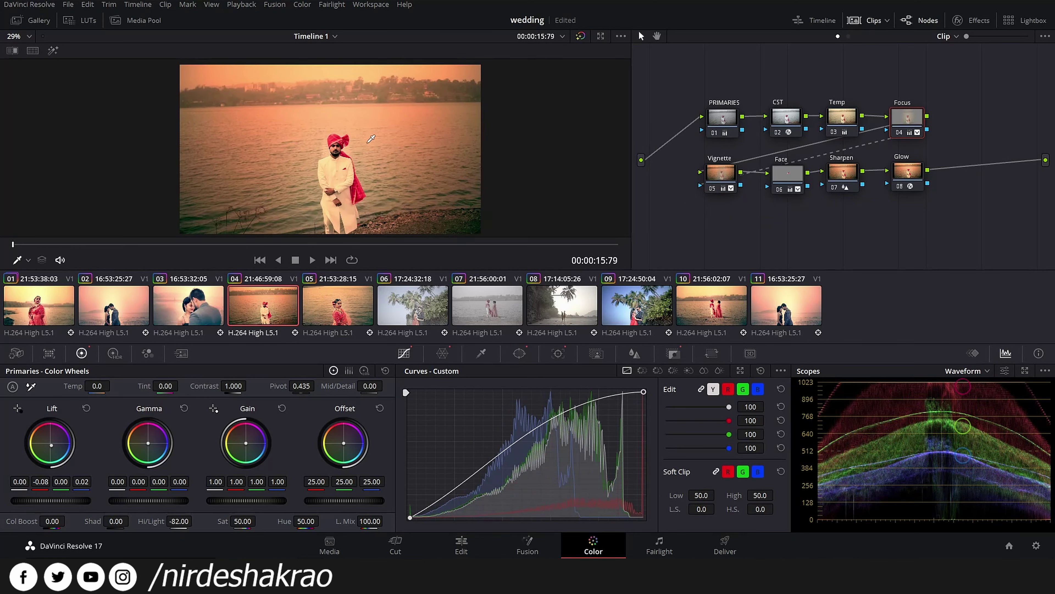
pyautogui.moveTo(367, 141); pyautogui.dragTo(368, 139)
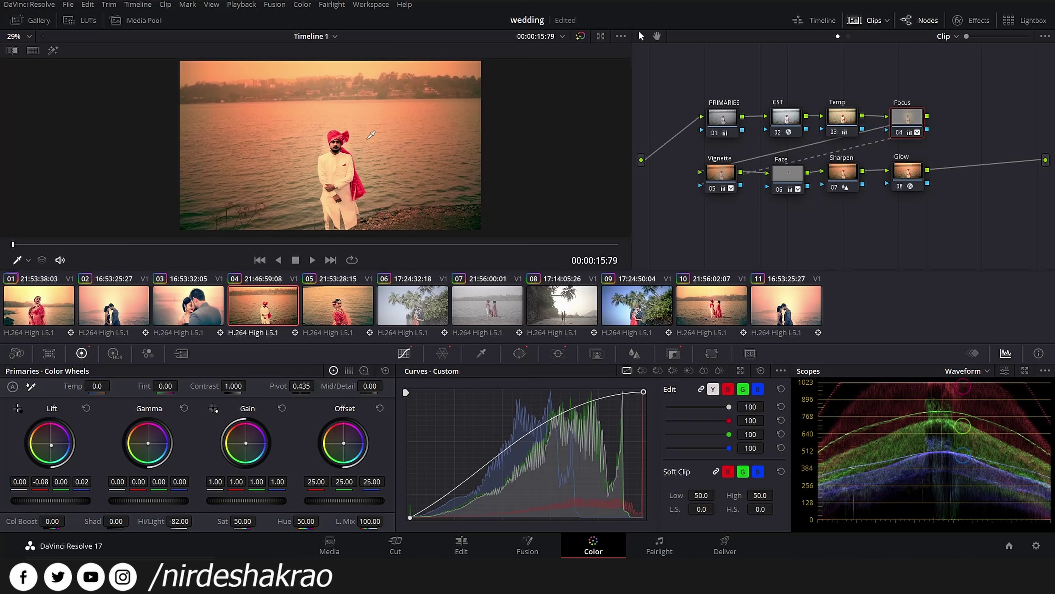
pyautogui.moveTo(385, 165)
pyautogui.mouseDown()
pyautogui.moveTo(364, 171)
pyautogui.moveTo(373, 168)
pyautogui.mouseUp()
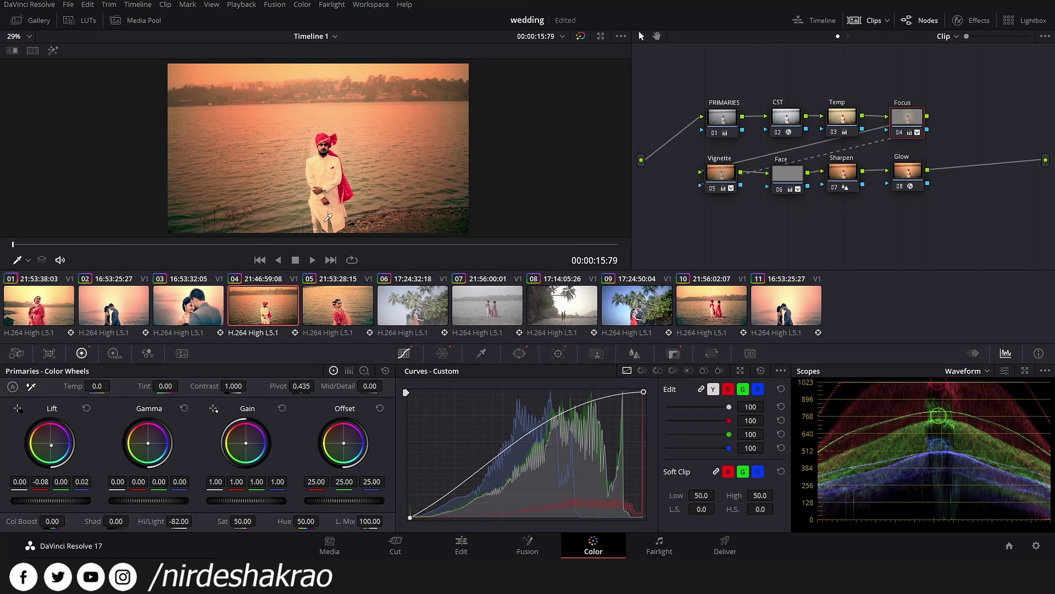
pyautogui.click(344, 306)
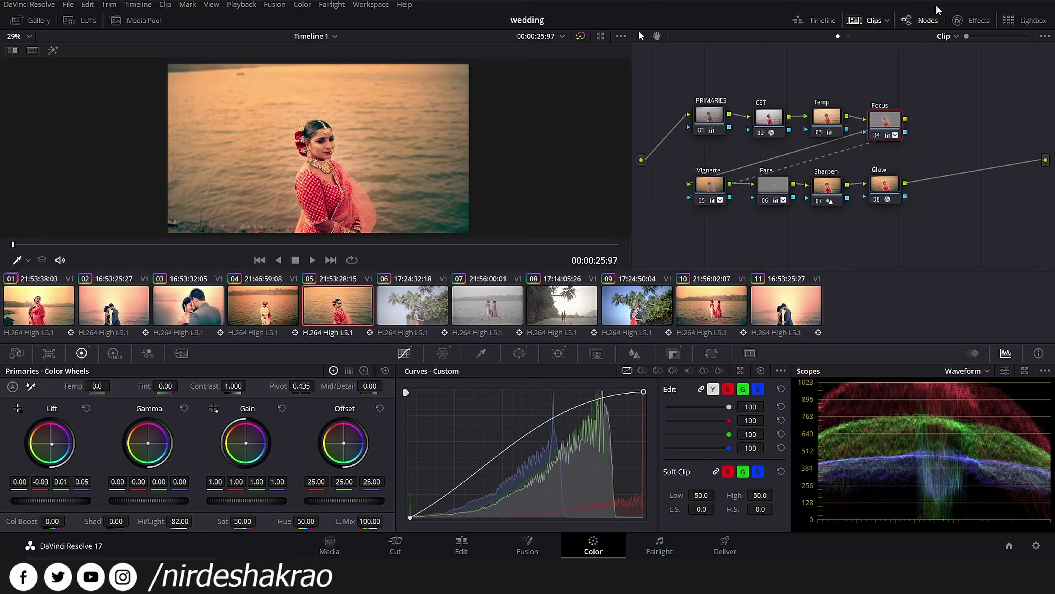
pyautogui.click(872, 19)
pyautogui.scroll(2, 417, 224)
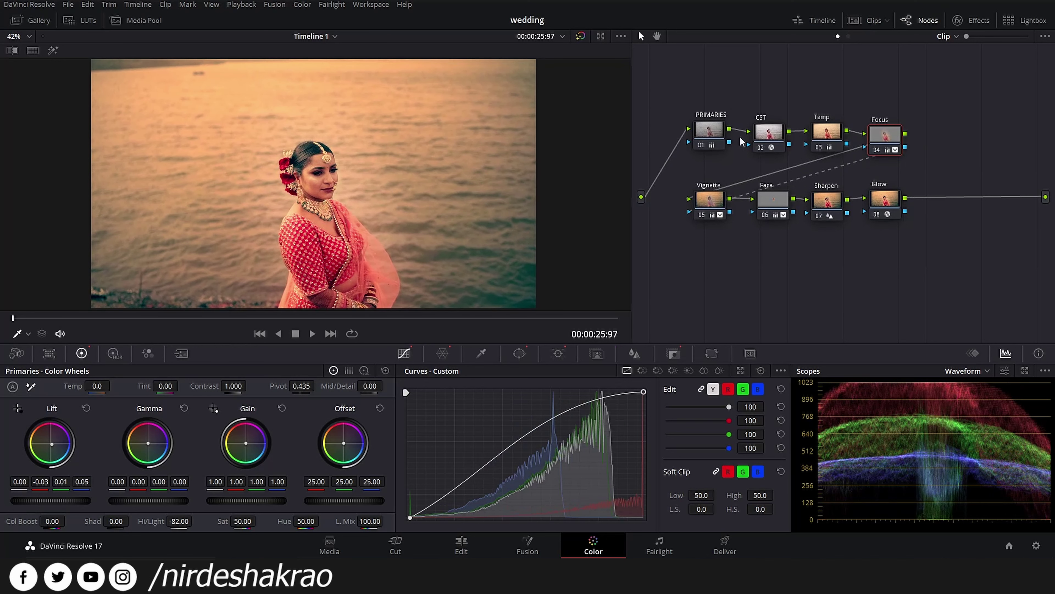
pyautogui.click(769, 133)
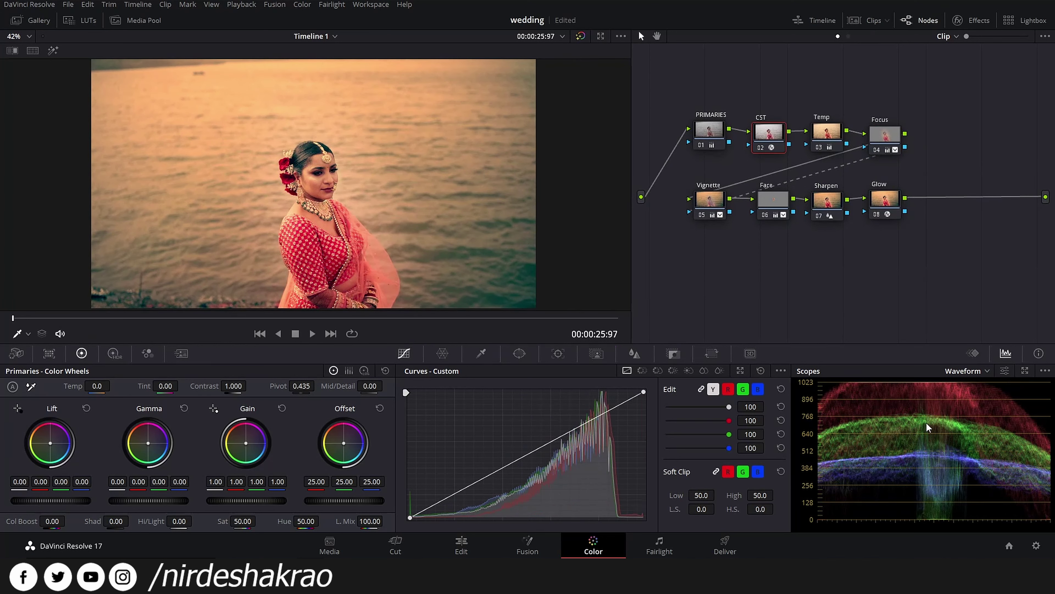
# Step: Try lowering the red curve's midtones slightly on the PRIMARIES node, undo it and switch back to the Y curve
pyautogui.click(711, 140)
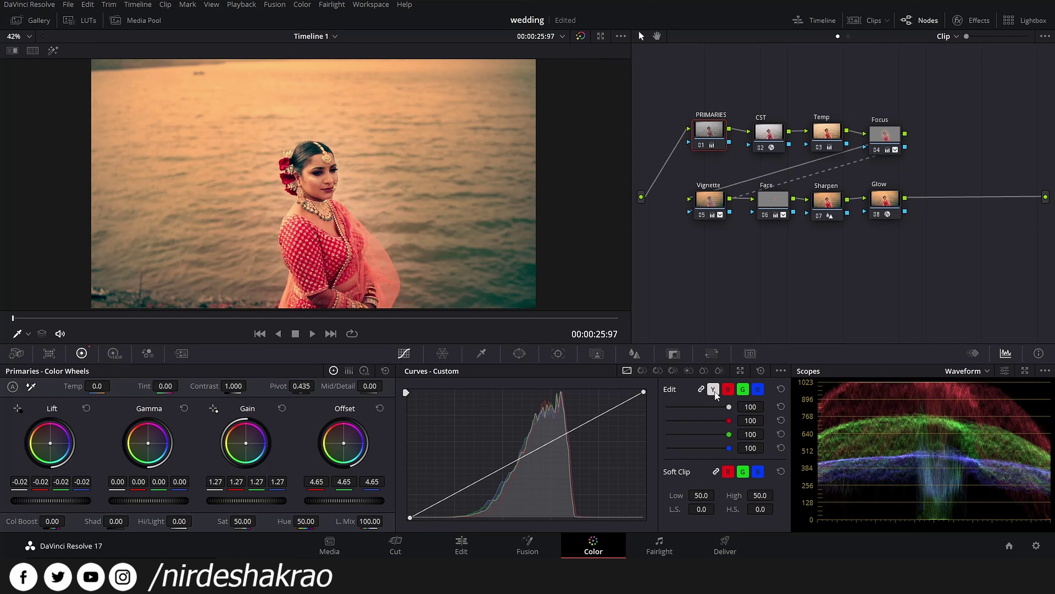
pyautogui.click(744, 390)
pyautogui.click(730, 390)
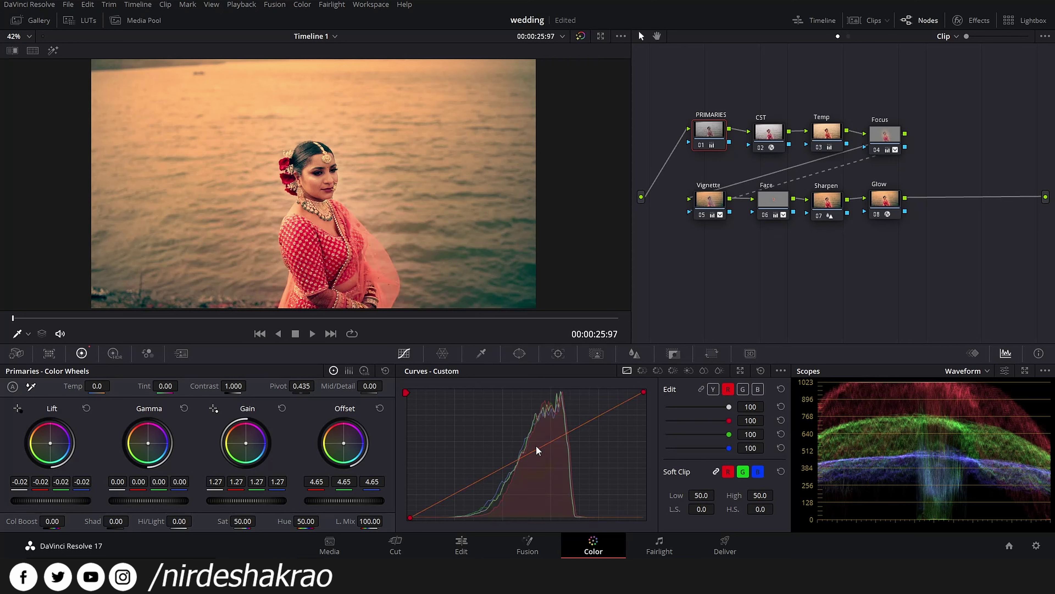
pyautogui.moveTo(535, 450); pyautogui.dragTo(536, 455)
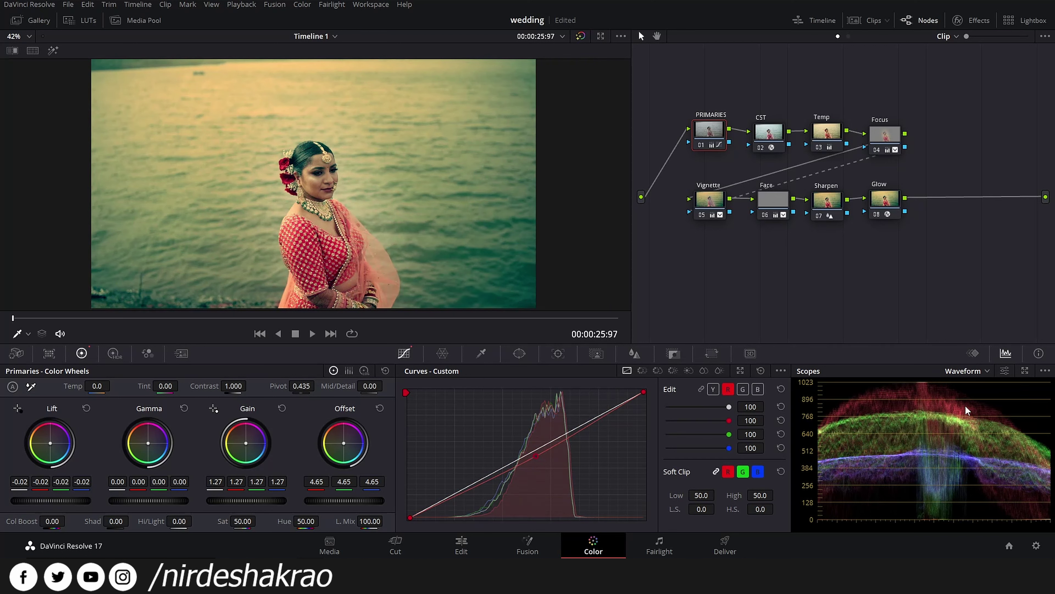
pyautogui.hotkey('ctrl', 'z')
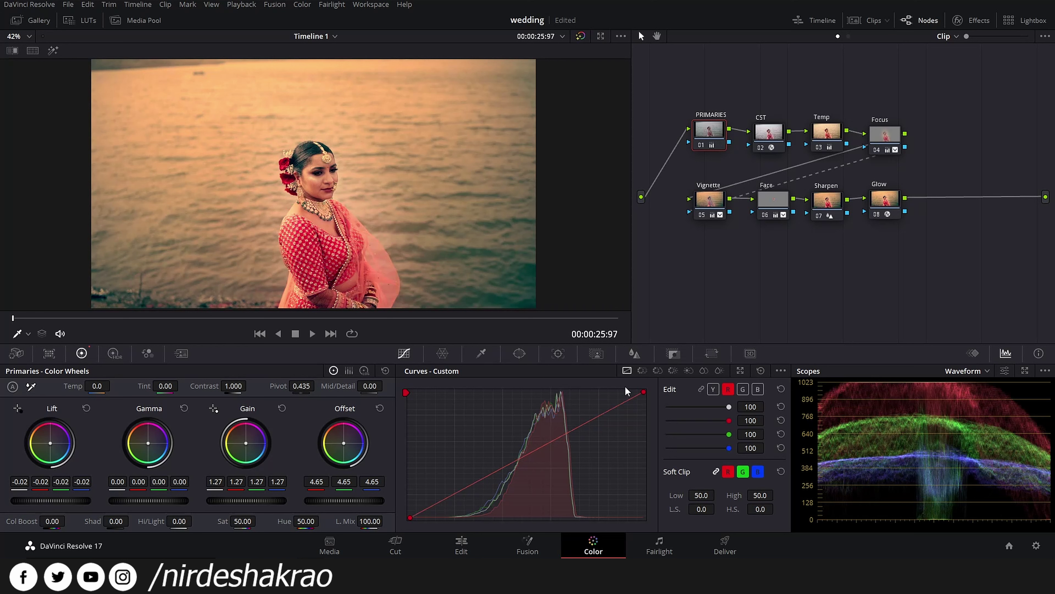
pyautogui.click(713, 389)
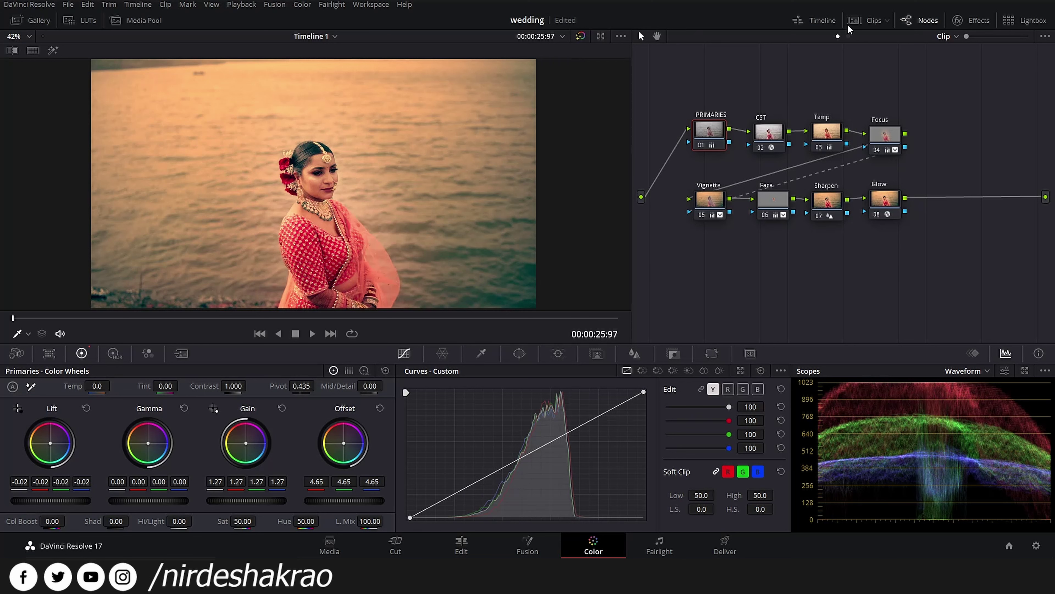
# Step: Show the timeline to go to the palm-tree couple clip at 00:00:32:00 and hide the timeline again
pyautogui.click(820, 24)
pyautogui.click(499, 316)
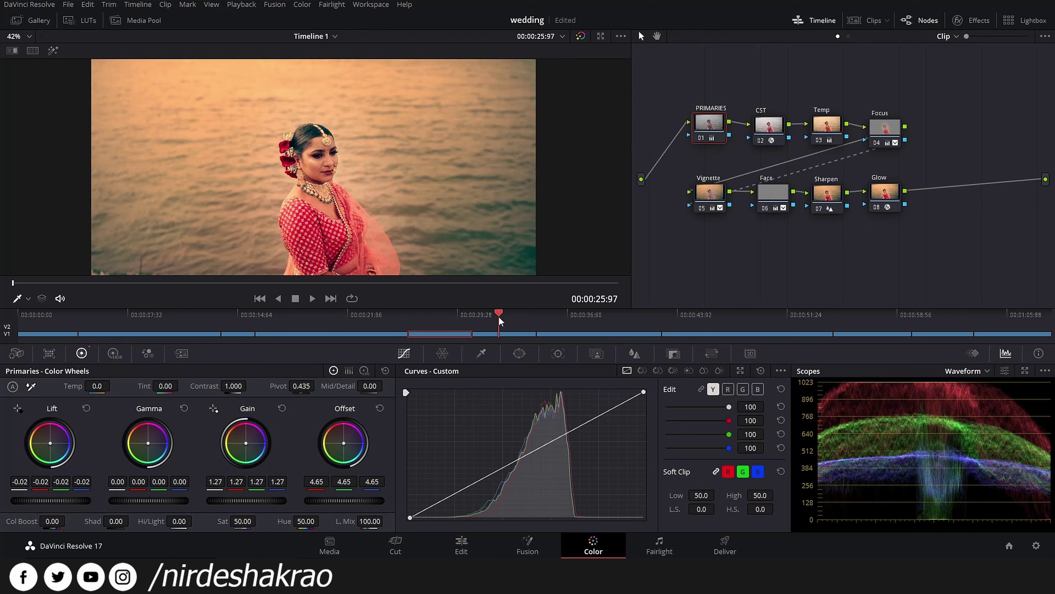
pyautogui.scroll(2, 439, 200)
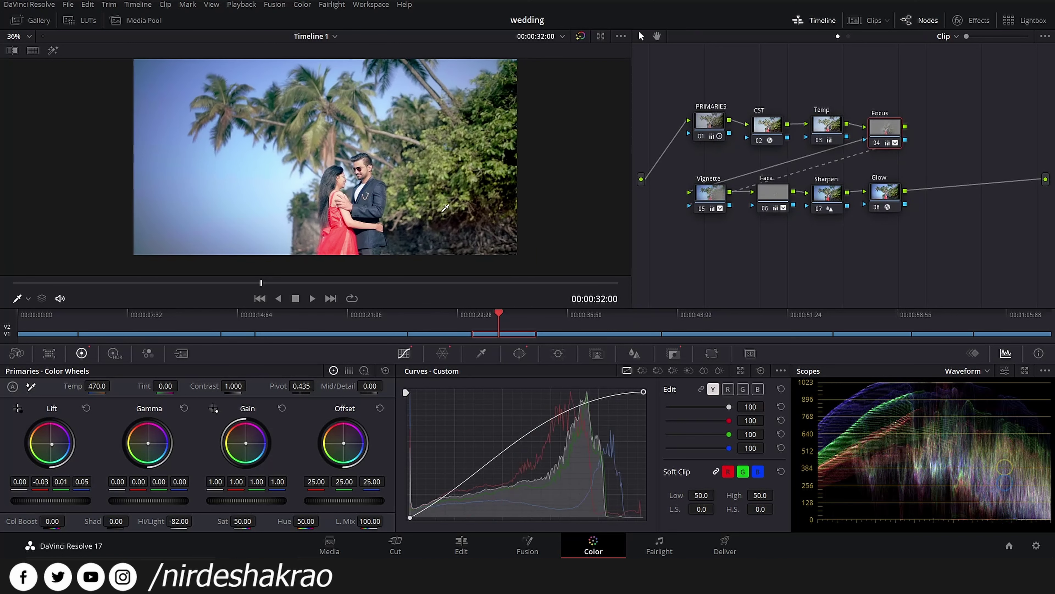
pyautogui.click(821, 22)
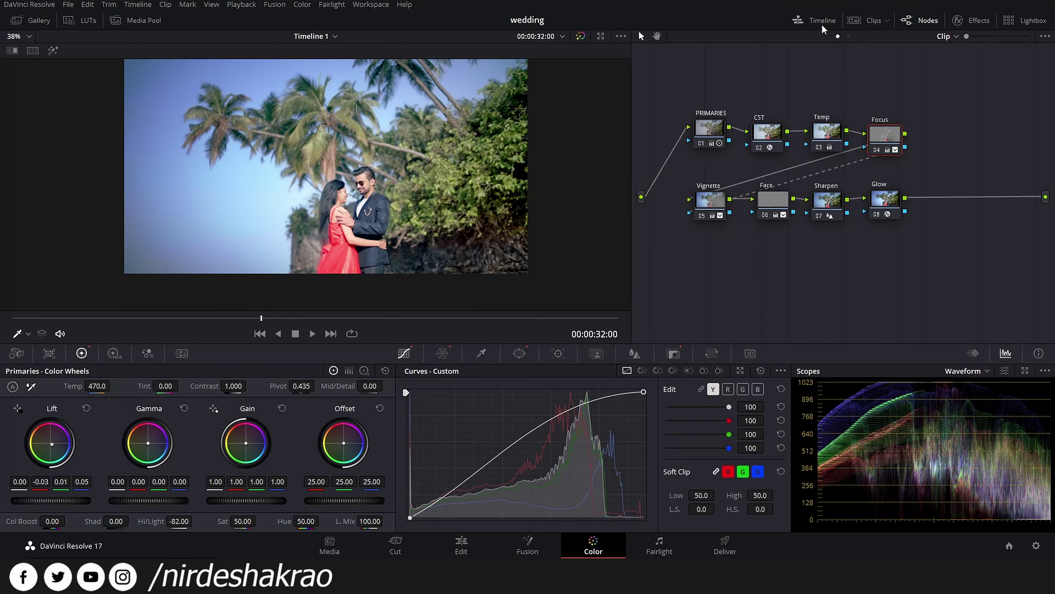
pyautogui.scroll(2, 469, 259)
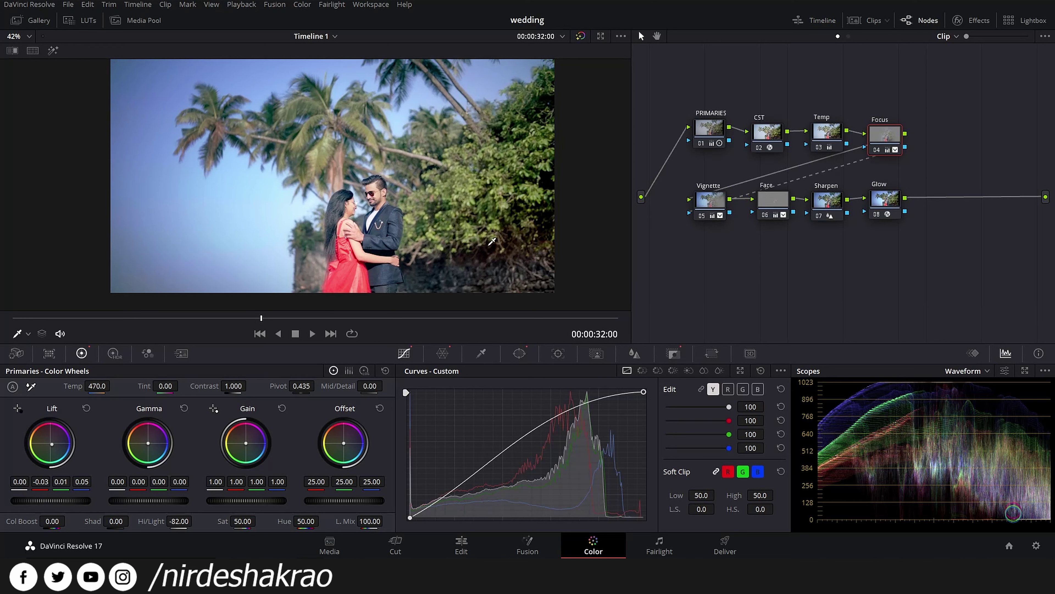
# Step: Select all eight nodes of the couple clip and disable them
pyautogui.moveTo(977, 96); pyautogui.dragTo(658, 263)
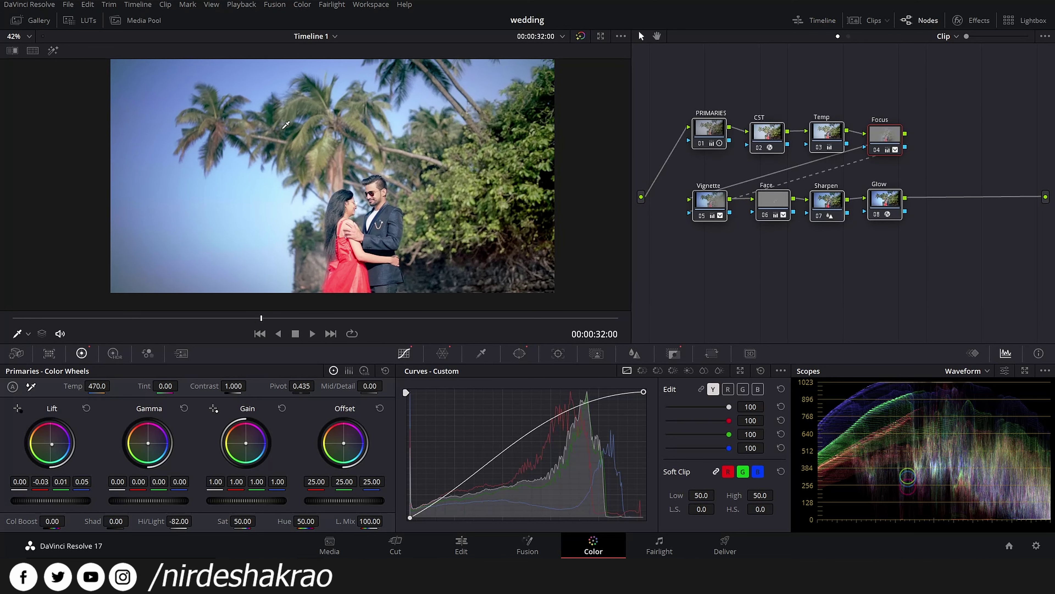
pyautogui.scroll(1, 235, 191)
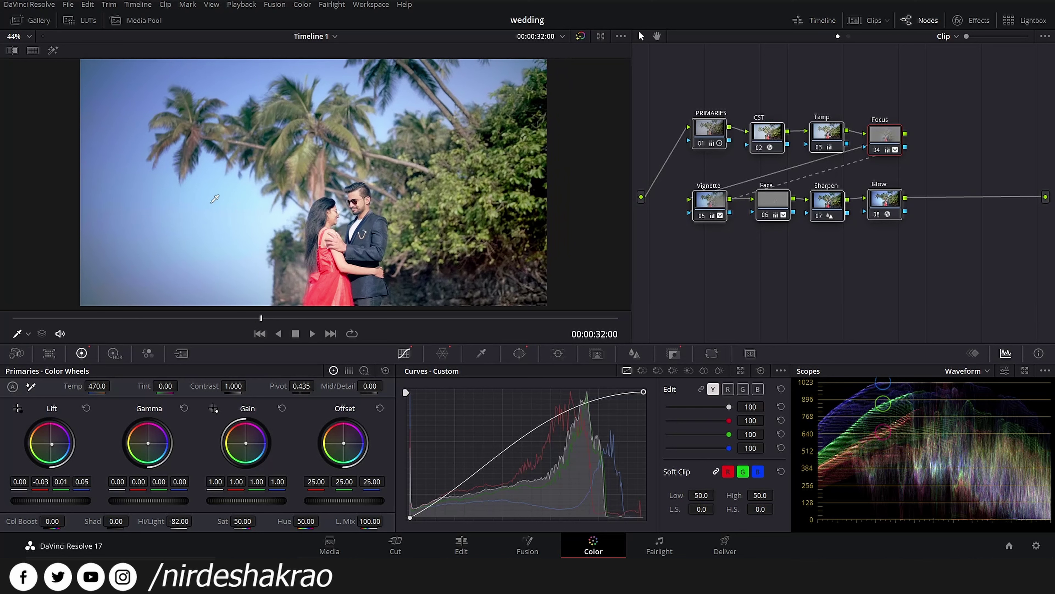
pyautogui.hotkey('ctrl', 'd')
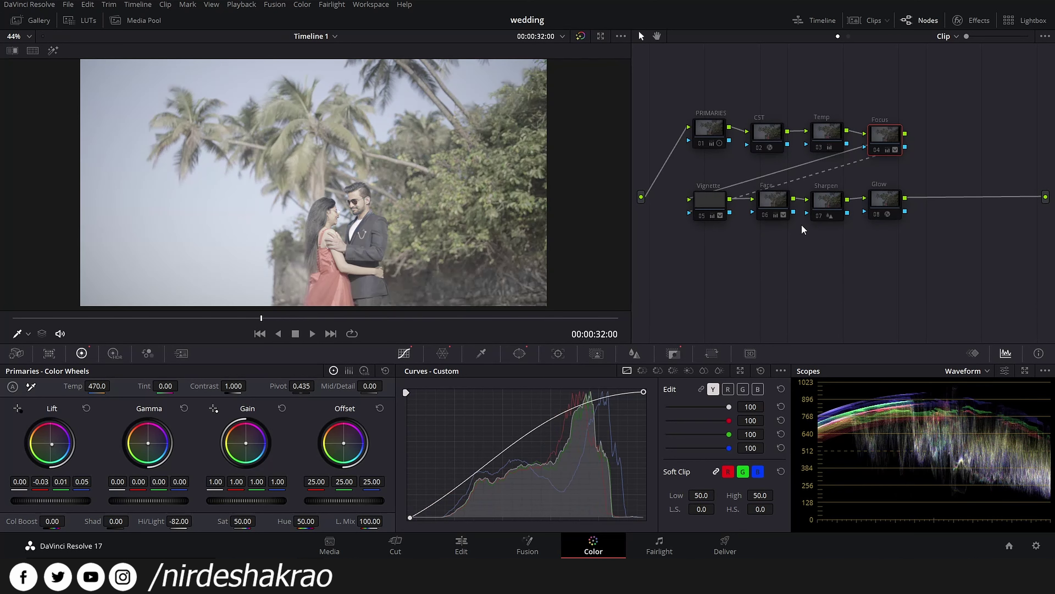
# Step: Re-enable the CST node and the PRIMARIES node of the couple clip
pyautogui.moveTo(816, 226); pyautogui.dragTo(839, 226)
pyautogui.moveTo(747, 131); pyautogui.dragTo(746, 134)
pyautogui.click(792, 130)
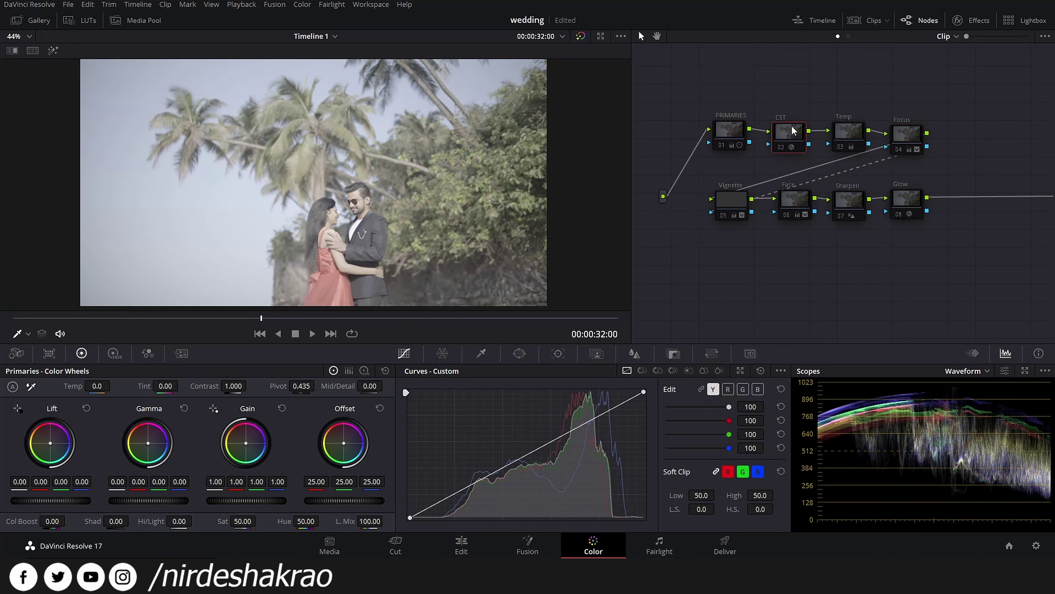
pyautogui.hotkey('ctrl', 'd')
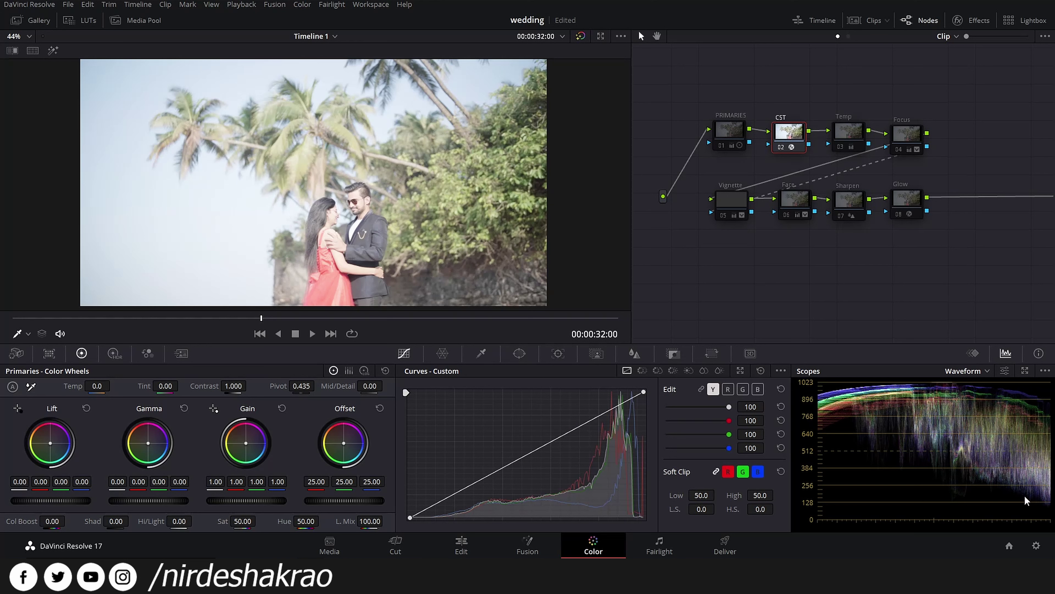
pyautogui.click(734, 130)
pyautogui.hotkey('ctrl', 'd')
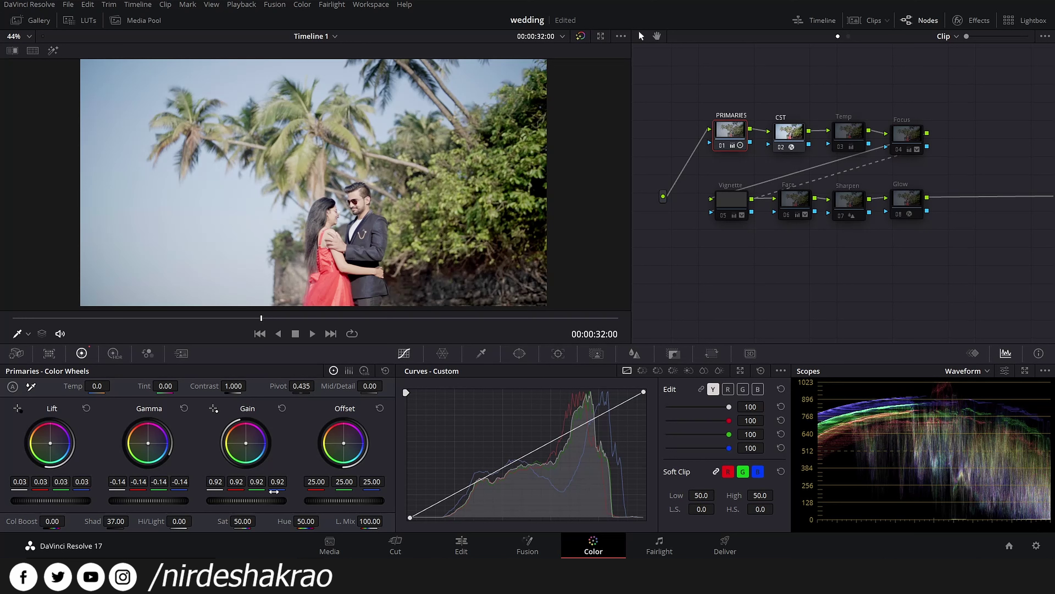
# Step: Try a Lift of -0.04 and a Gain of 0.95 on the PRIMARIES node, undoing each change
pyautogui.moveTo(62, 500); pyautogui.dragTo(42, 501)
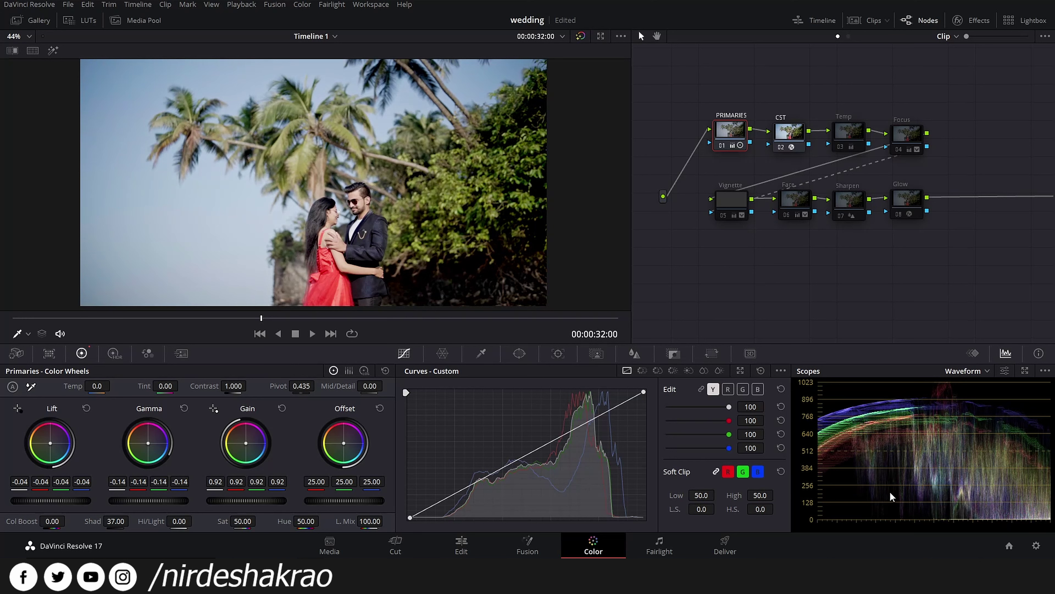
pyautogui.hotkey('ctrl', 'z')
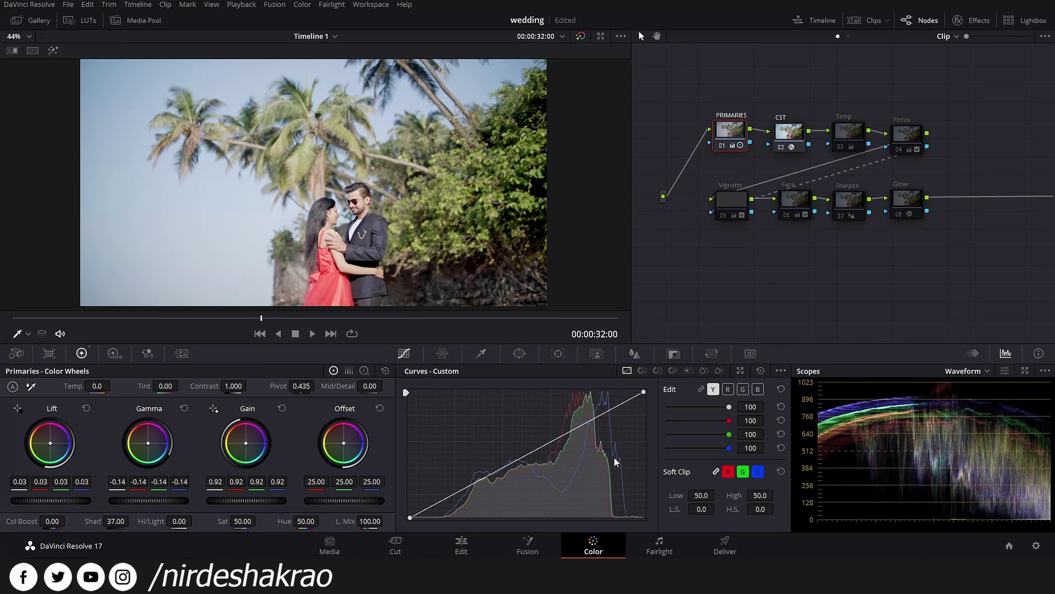
pyautogui.moveTo(257, 500)
pyautogui.mouseDown()
pyautogui.moveTo(283, 500)
pyautogui.moveTo(259, 501)
pyautogui.mouseUp()
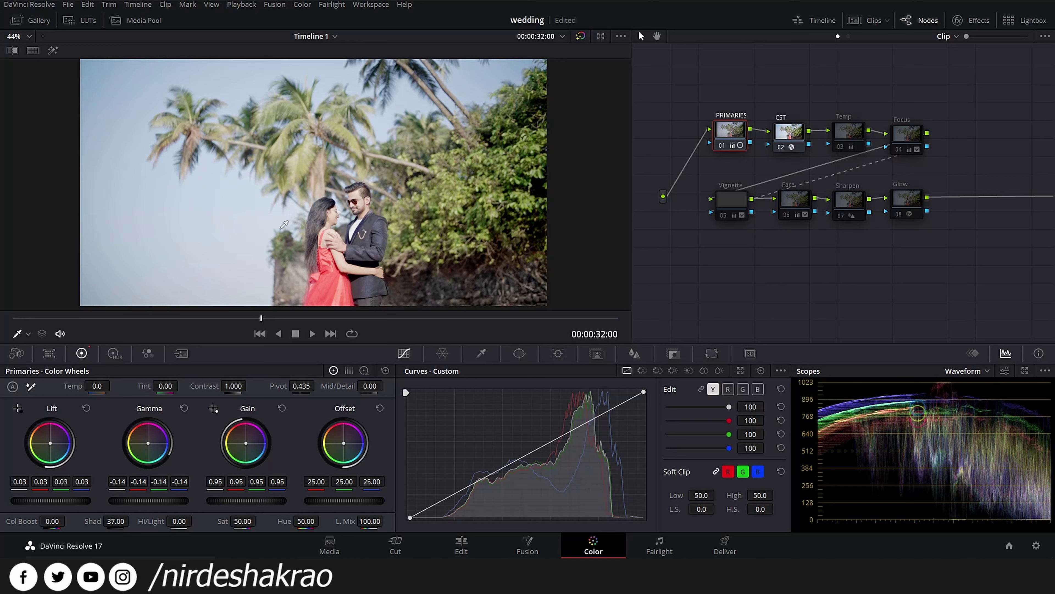
pyautogui.hotkey('ctrl', 'z')
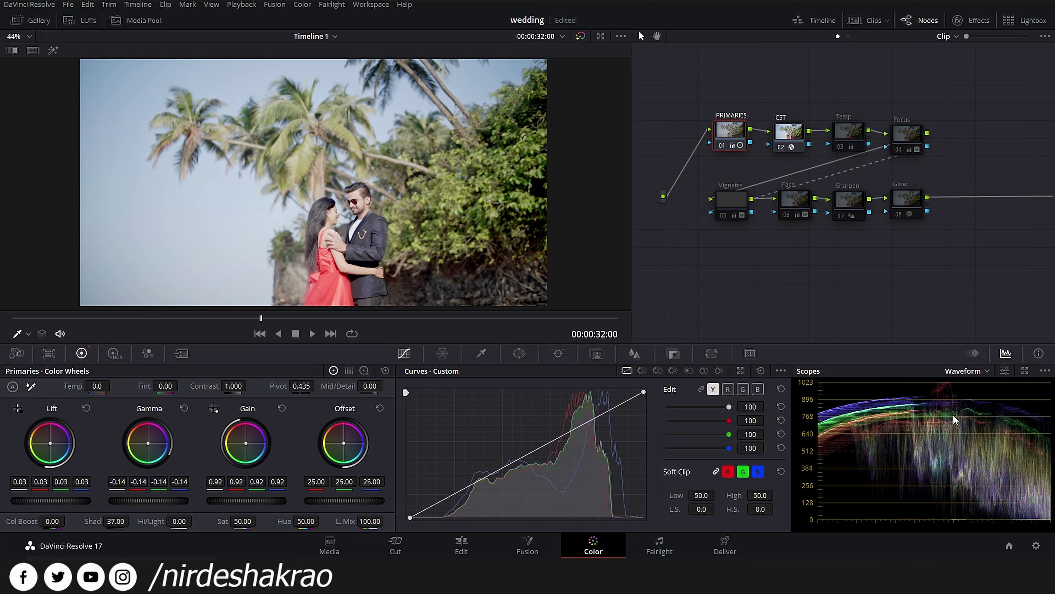
# Step: Enable the Temp node and compare the couple and sky with it on and off, leaving it enabled
pyautogui.click(850, 133)
pyautogui.hotkey('ctrl', 'd')
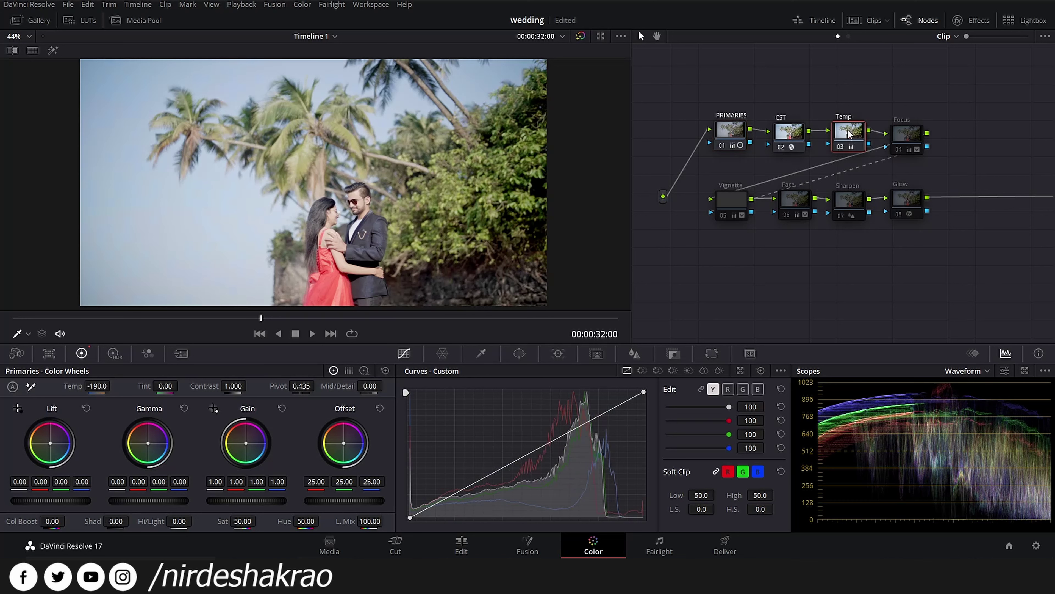
pyautogui.hotkey('ctrl', 'd')
pyautogui.hotkey('ctrl', 'd')
pyautogui.scroll(2, 454, 216)
pyautogui.scroll(3, 454, 216)
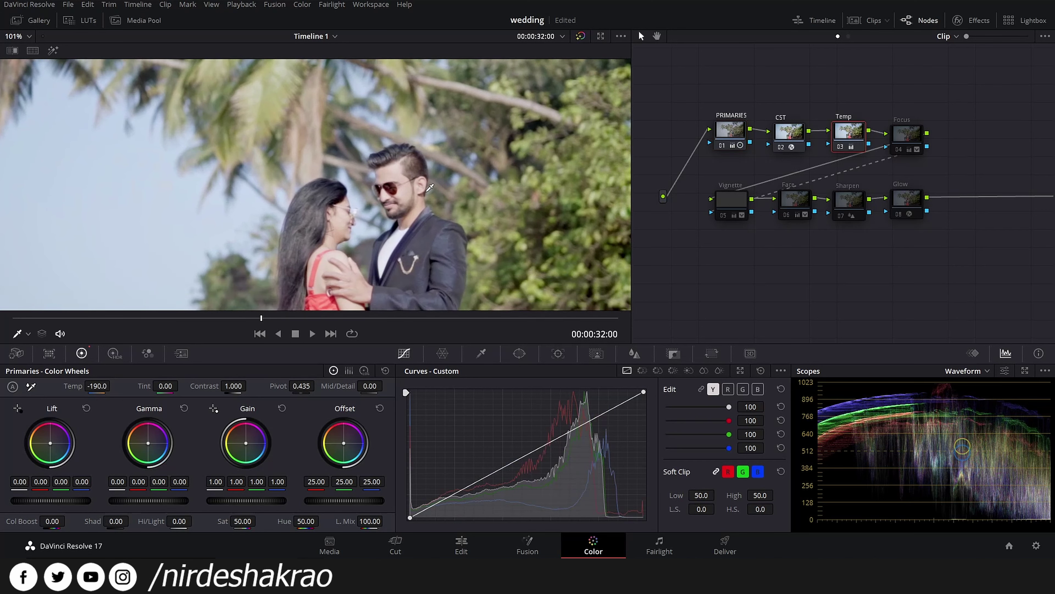
pyautogui.hotkey('ctrl', 'd')
pyautogui.hotkey('ctrl', 'd')
pyautogui.scroll(-4, 460, 191)
pyautogui.scroll(-1, 461, 194)
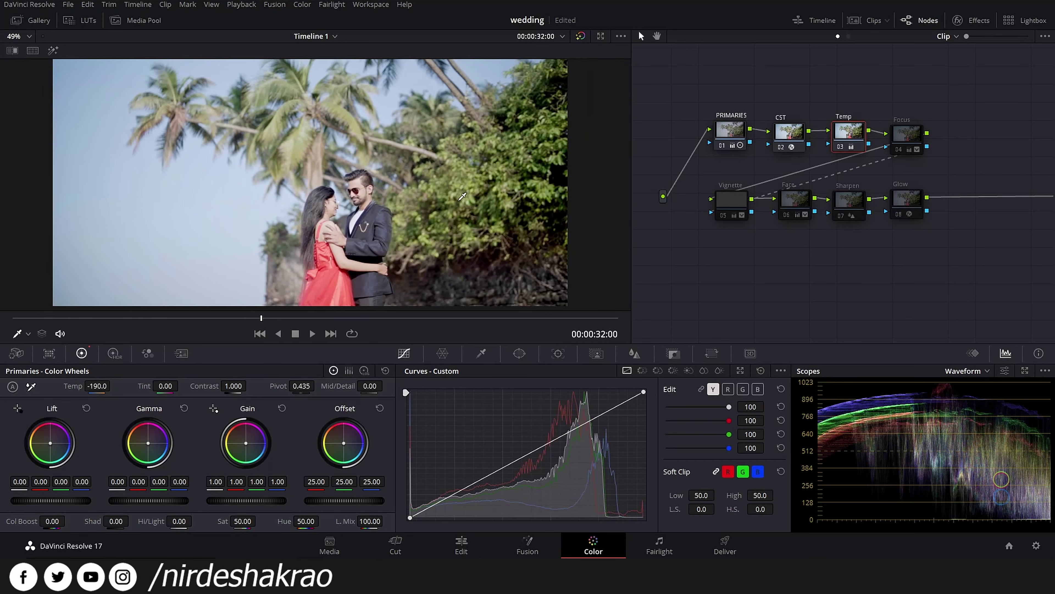
pyautogui.hotkey('ctrl', 'd')
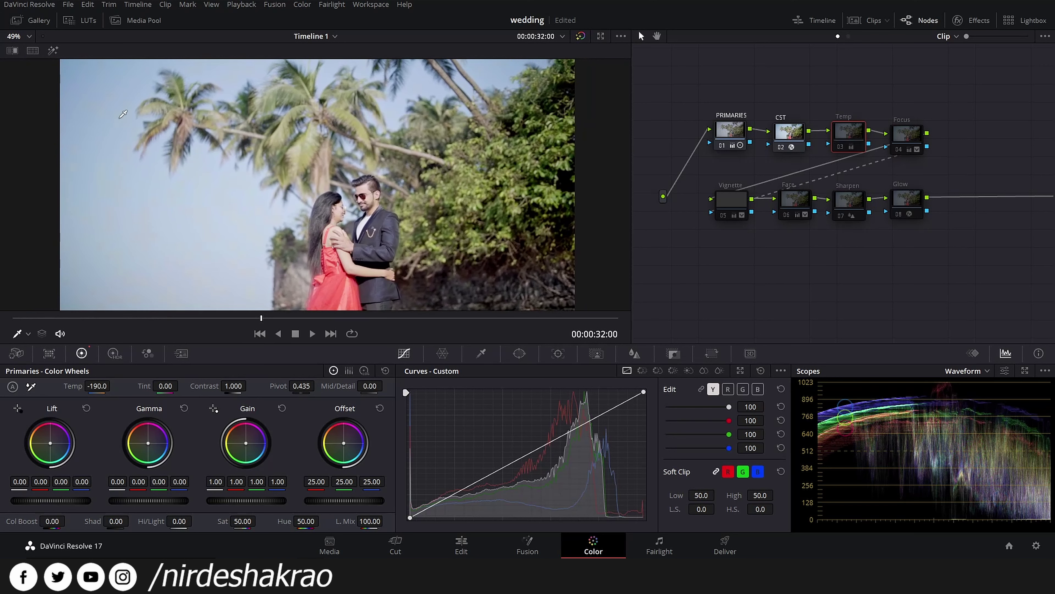
pyautogui.hotkey('ctrl', 'd')
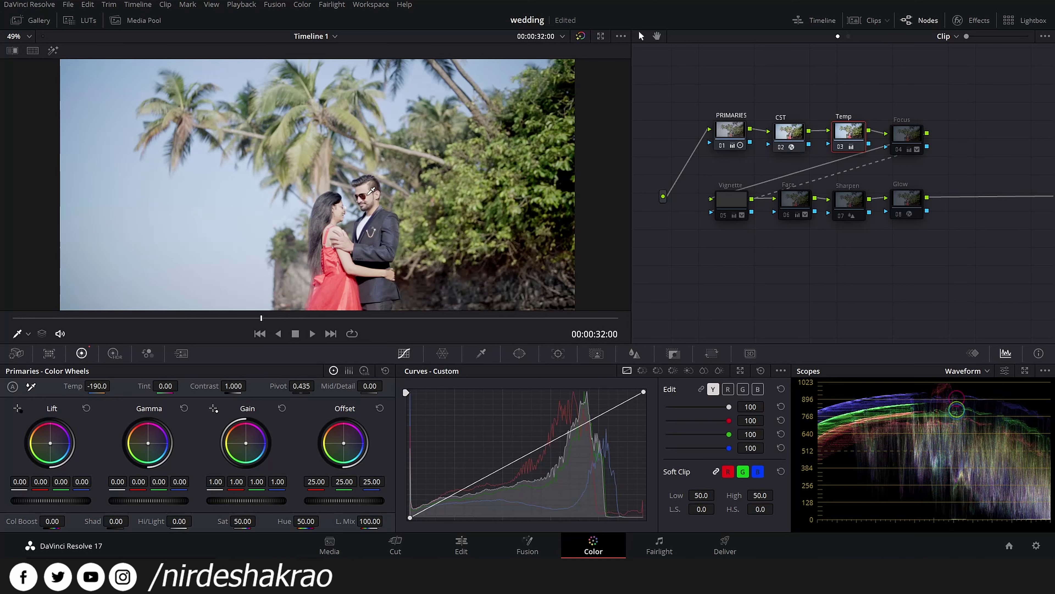
# Step: Warm the couple clip by raising the Temp node's temperature to 2260
pyautogui.scroll(5, 372, 190)
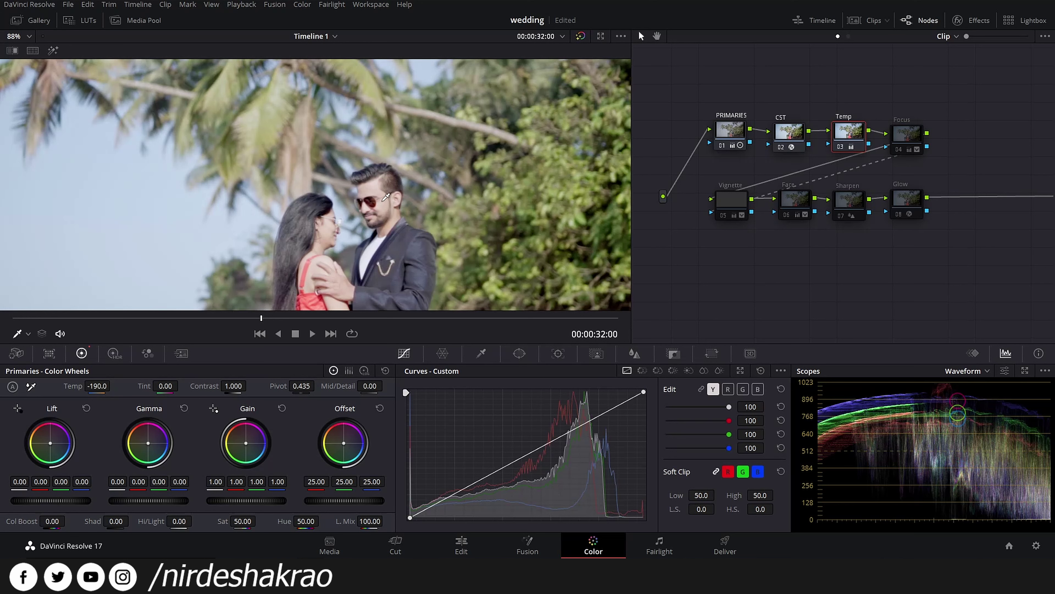
pyautogui.scroll(-3, 386, 197)
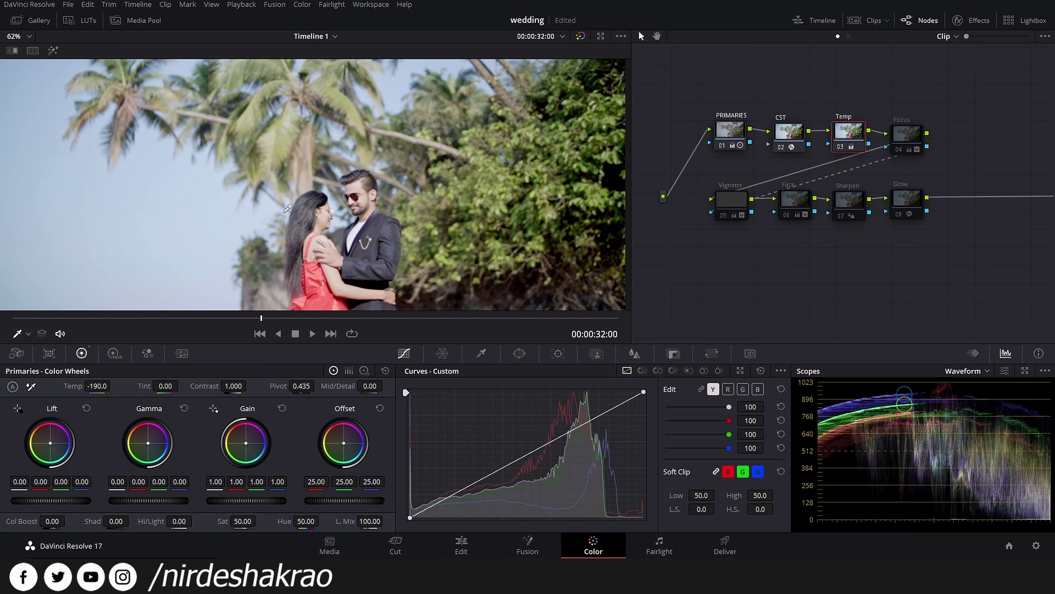
pyautogui.scroll(-2, 362, 210)
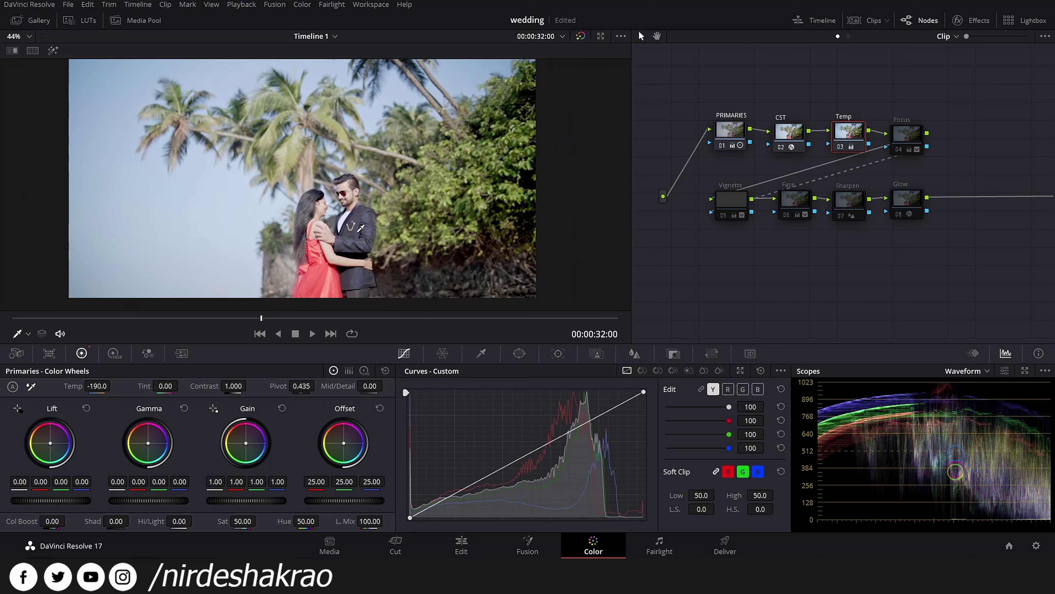
pyautogui.scroll(-1, 368, 227)
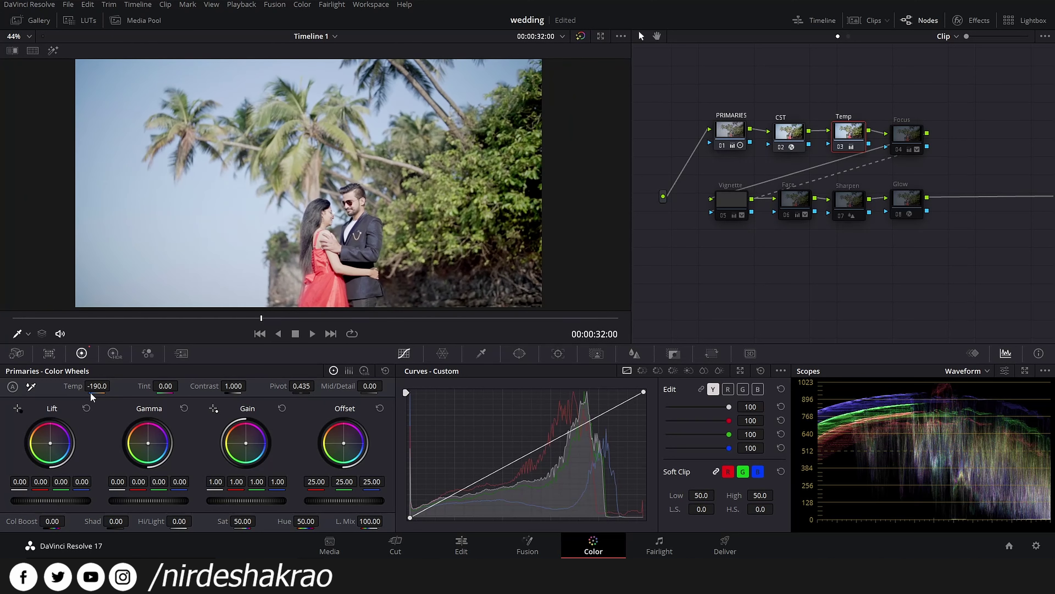
pyautogui.moveTo(97, 385); pyautogui.dragTo(113, 385)
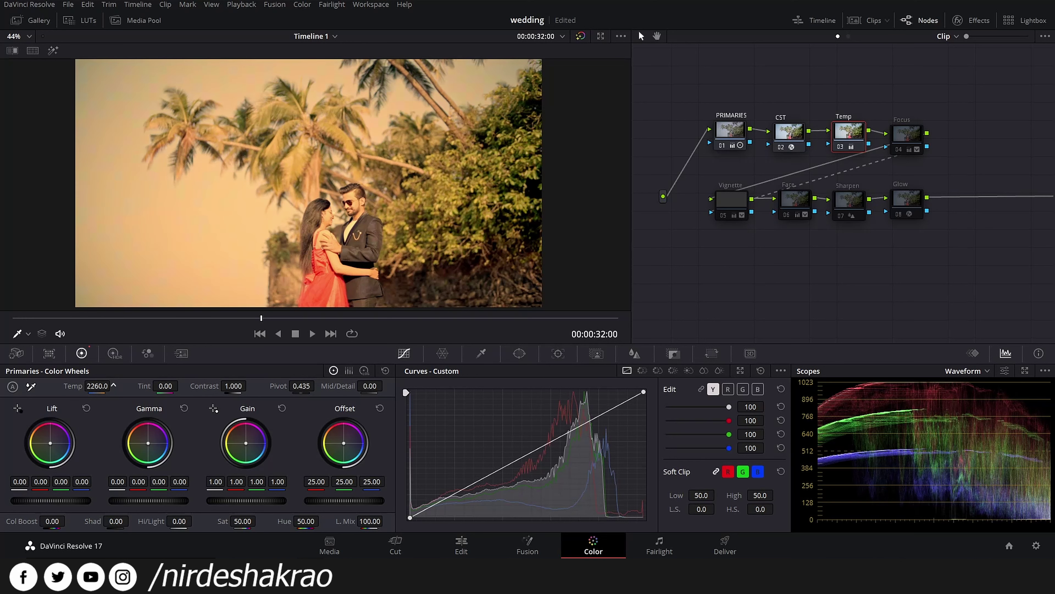
# Step: Undo the last temperature change on the Temp node
pyautogui.hotkey('ctrl', 'z')
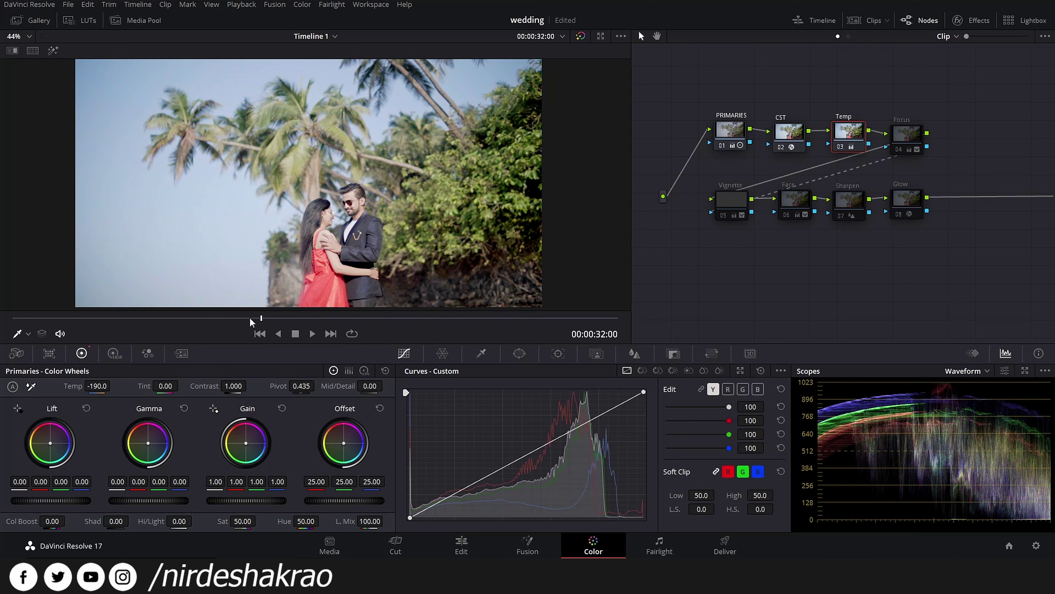
pyautogui.scroll(-2, 366, 280)
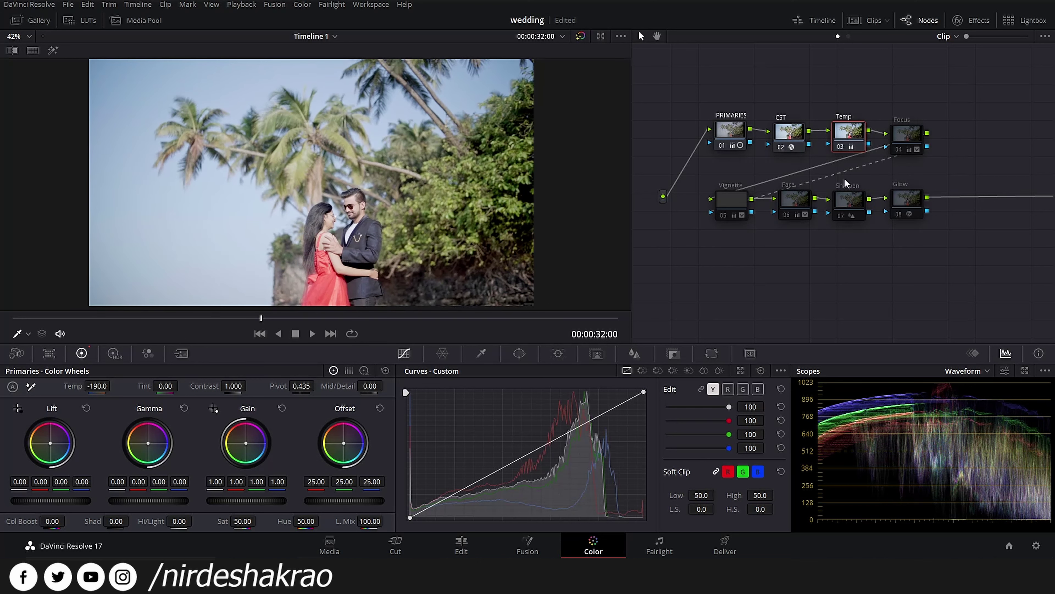
# Step: Enable the Focus node and inspect its circular window around the couple
pyautogui.moveTo(912, 135); pyautogui.dragTo(918, 132)
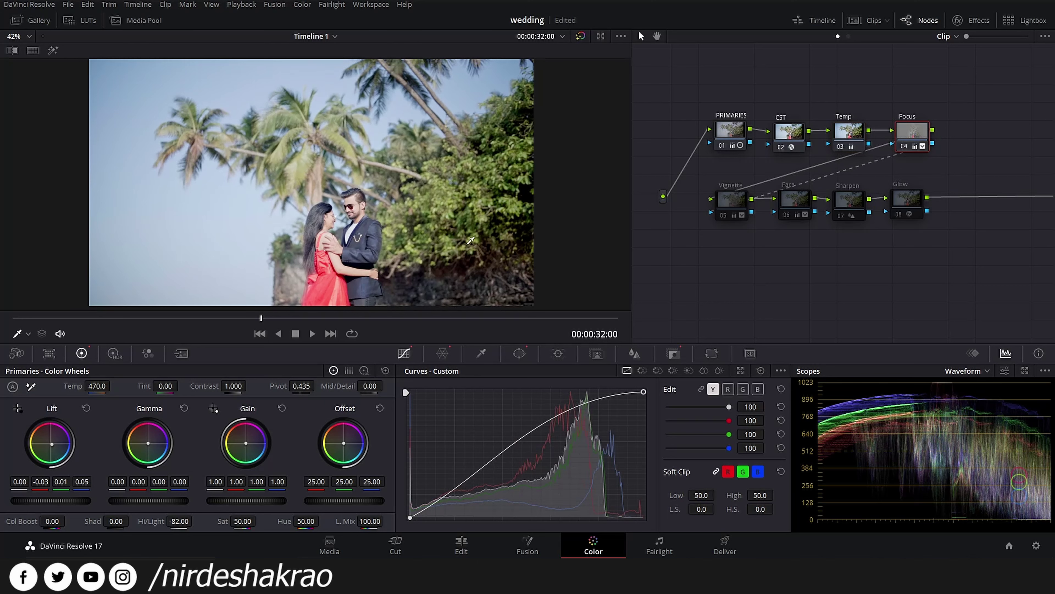
pyautogui.scroll(3, 443, 240)
pyautogui.scroll(3, 443, 240)
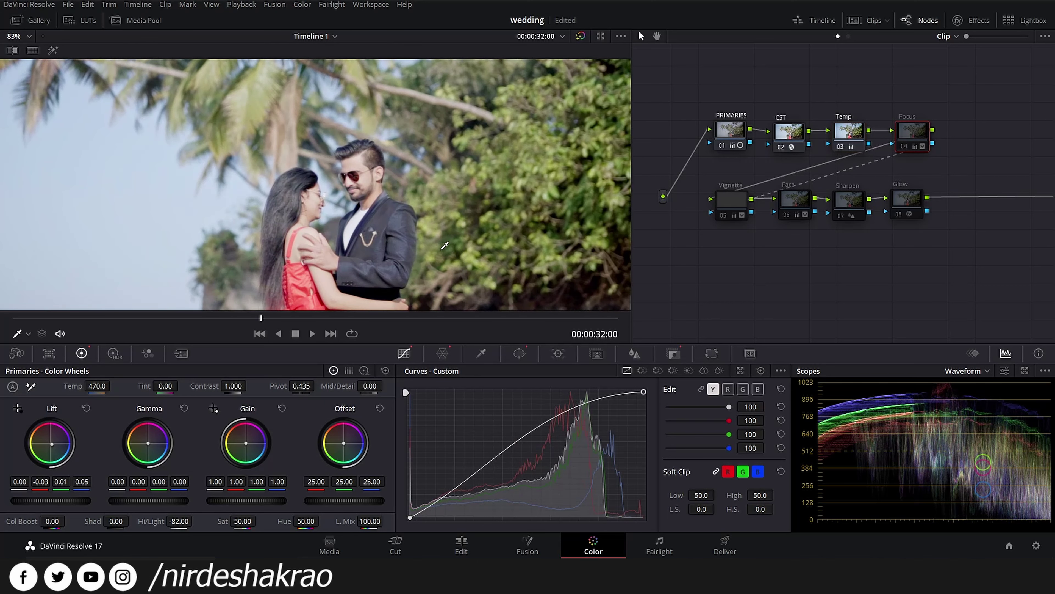
pyautogui.click(520, 353)
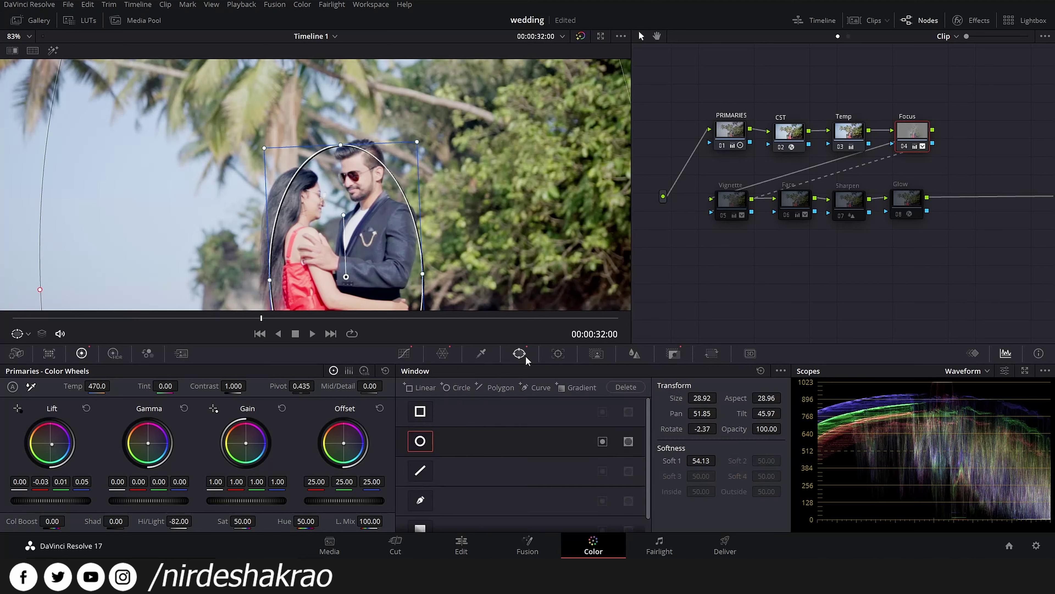
pyautogui.scroll(-1, 431, 253)
pyautogui.scroll(-1, 431, 253)
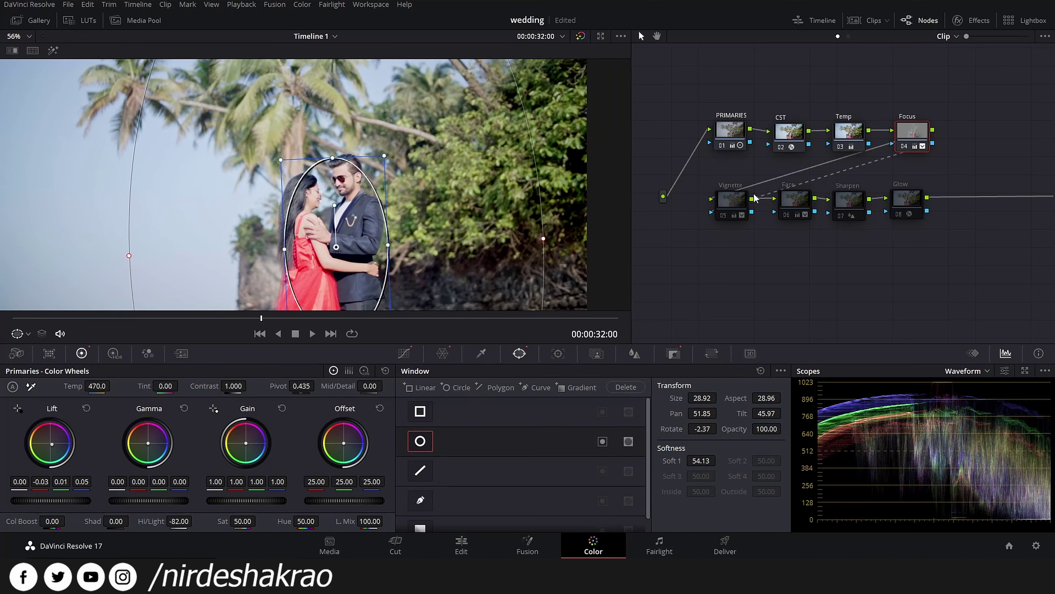
# Step: Enable the Vignette node and compare the couple clip with it on and off, leaving it enabled
pyautogui.click(734, 200)
pyautogui.scroll(-4, 460, 199)
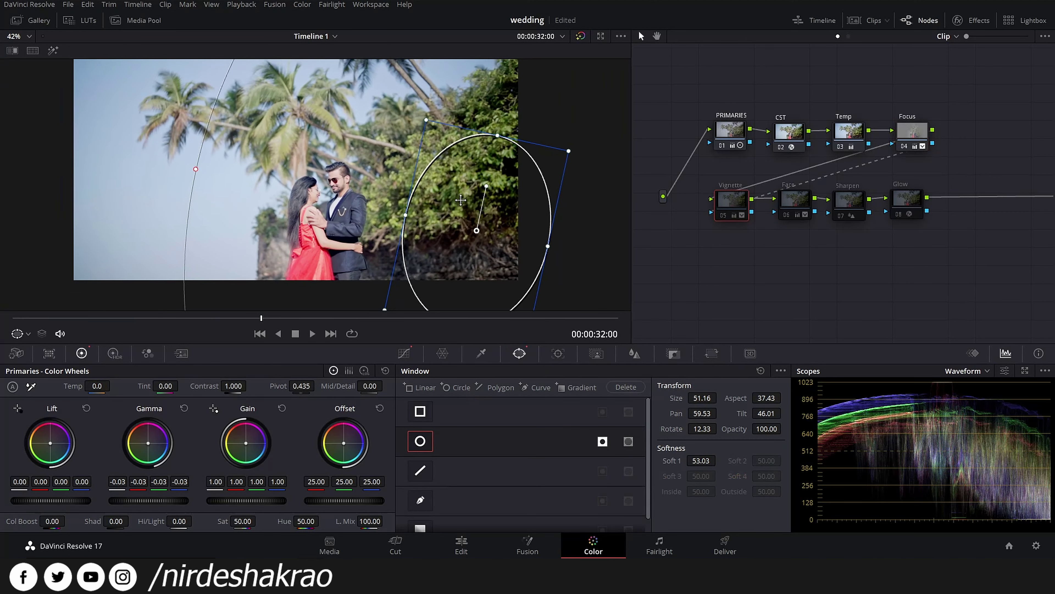
pyautogui.hotkey('ctrl', 'd')
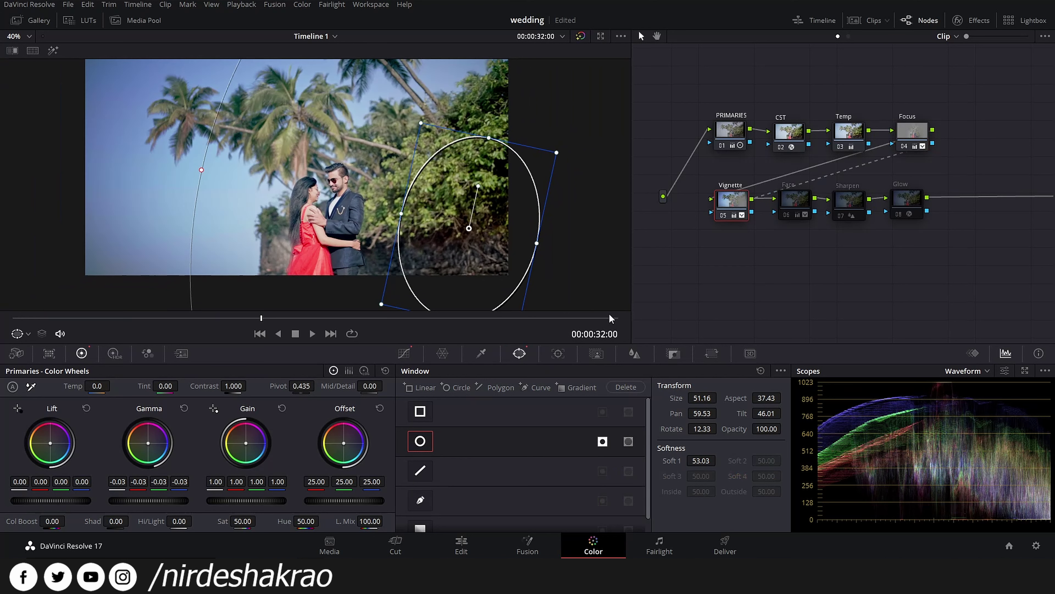
pyautogui.click(403, 353)
pyautogui.hotkey('ctrl', 'd')
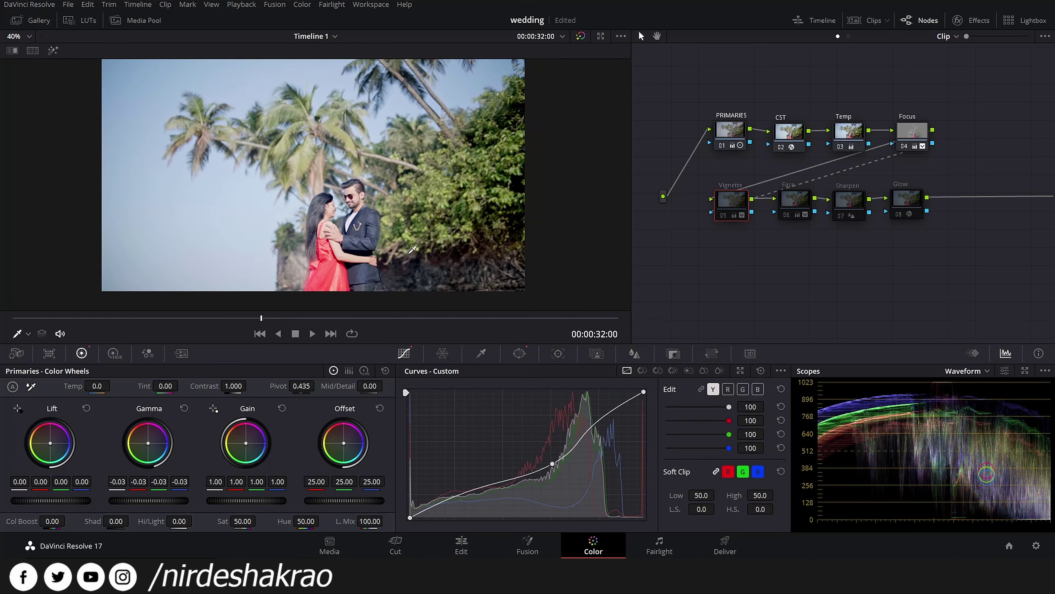
pyautogui.hotkey('ctrl', 'd')
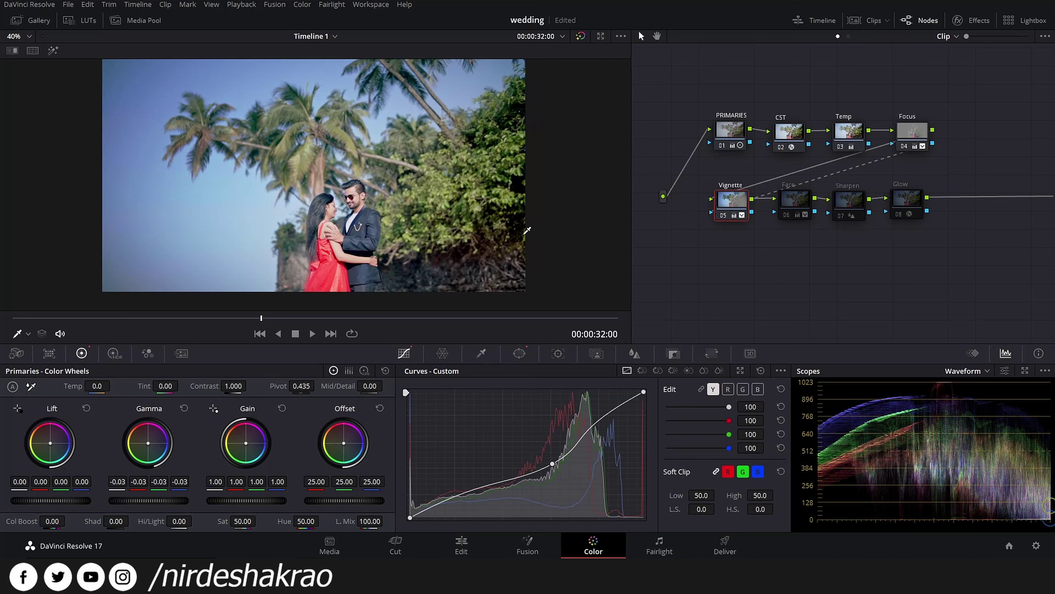
pyautogui.hotkey('ctrl', 'd')
pyautogui.hotkey('ctrl', 'd')
pyautogui.hotkey('ctrl', 'd')
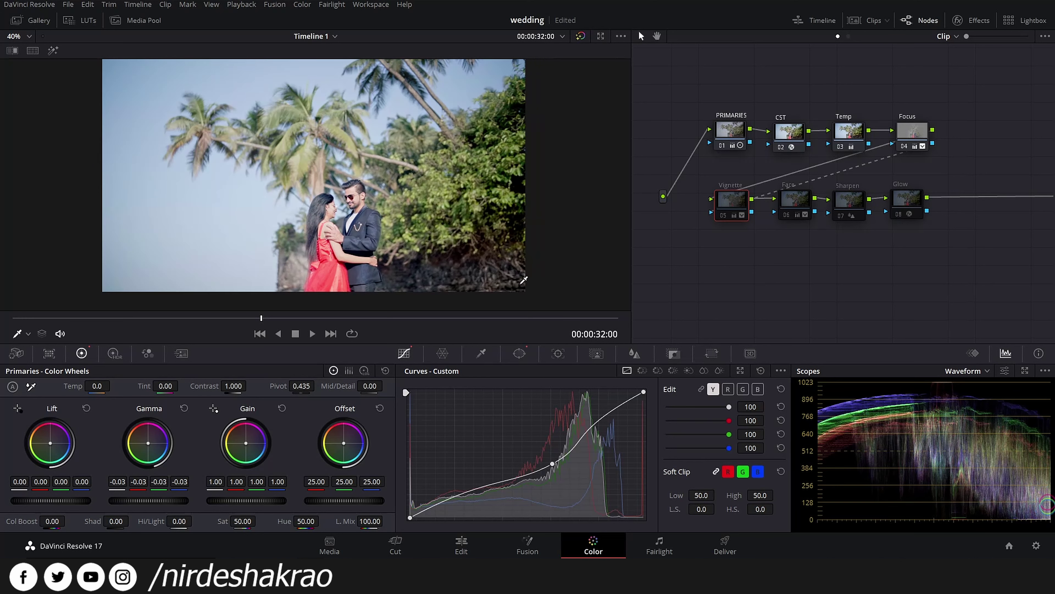
pyautogui.hotkey('ctrl', 'd')
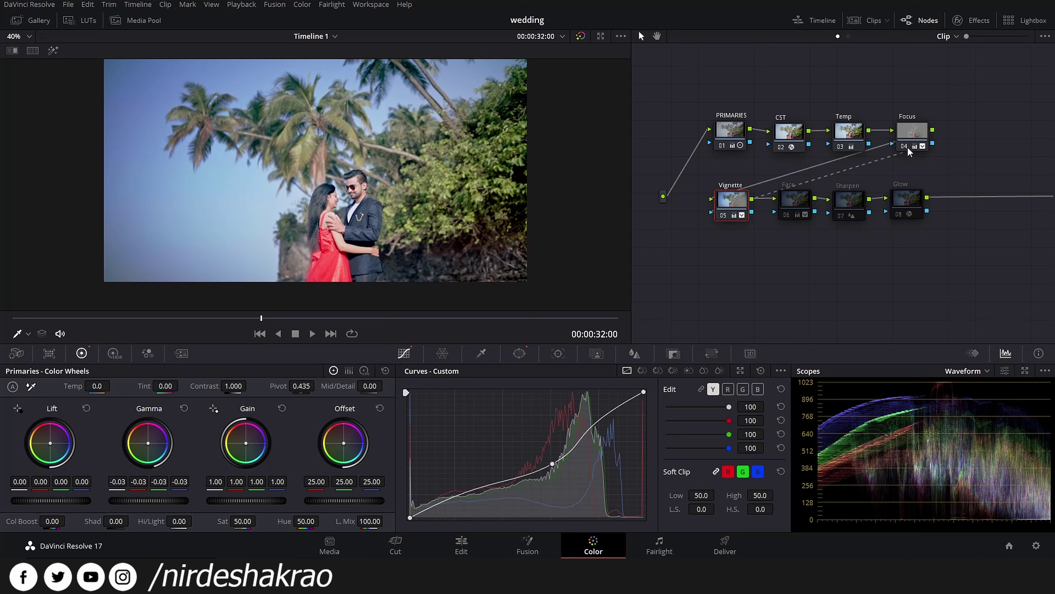
# Step: Try moving the Vignette node's circular window to Pan 67.84 and Tilt 44.67, compare the effect, and undo the move
pyautogui.click(519, 353)
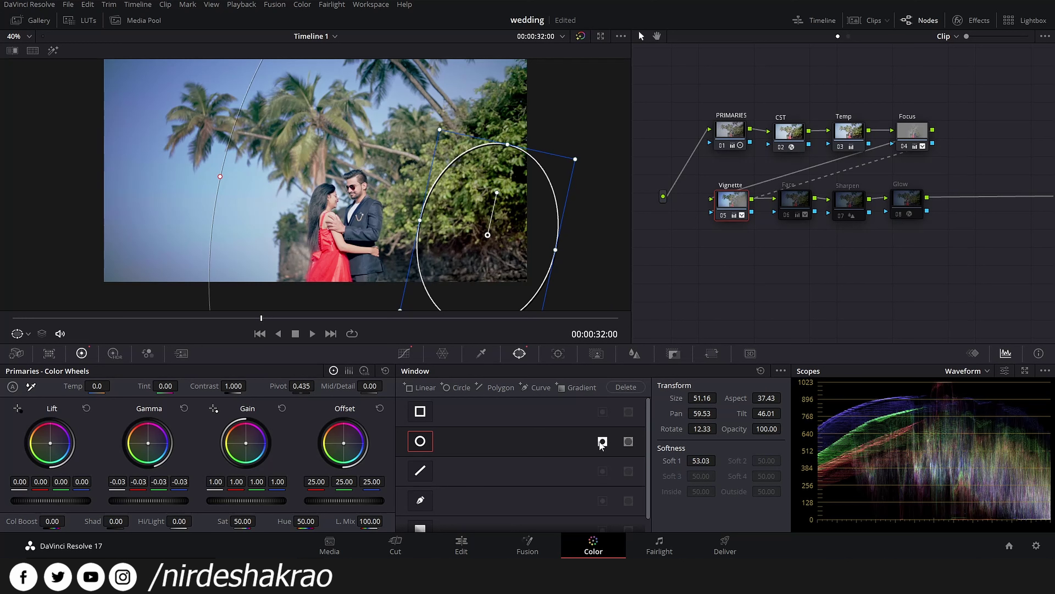
pyautogui.moveTo(504, 240); pyautogui.dragTo(662, 269)
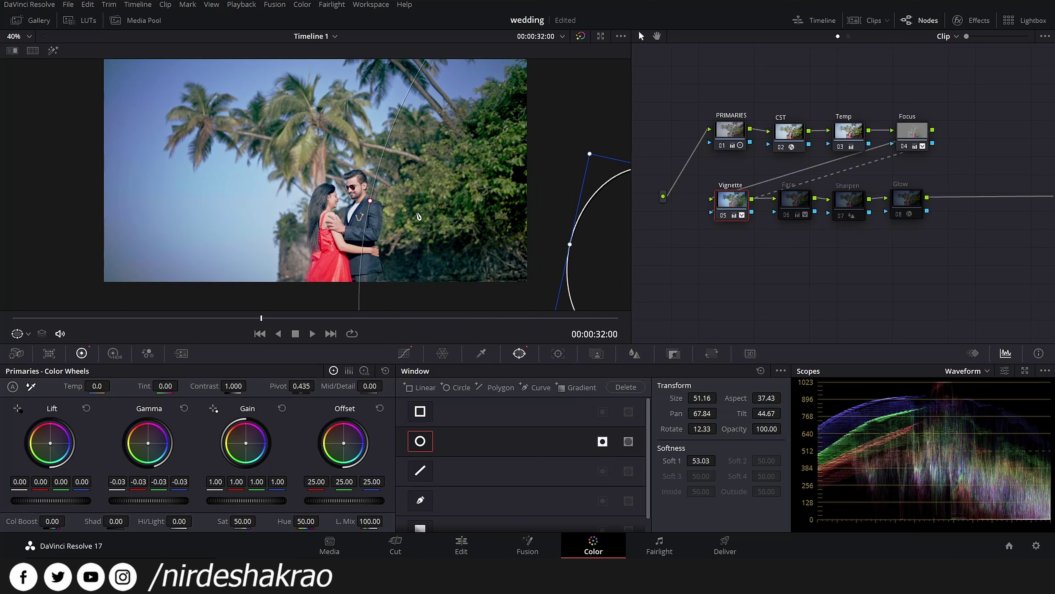
pyautogui.hotkey('ctrl', 'd')
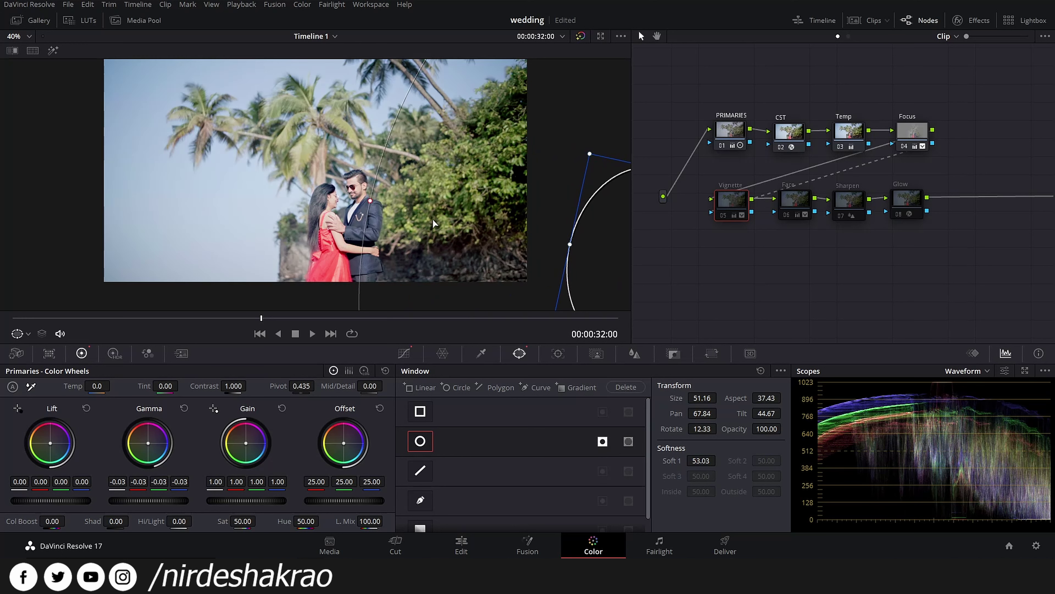
pyautogui.hotkey('ctrl', 'd')
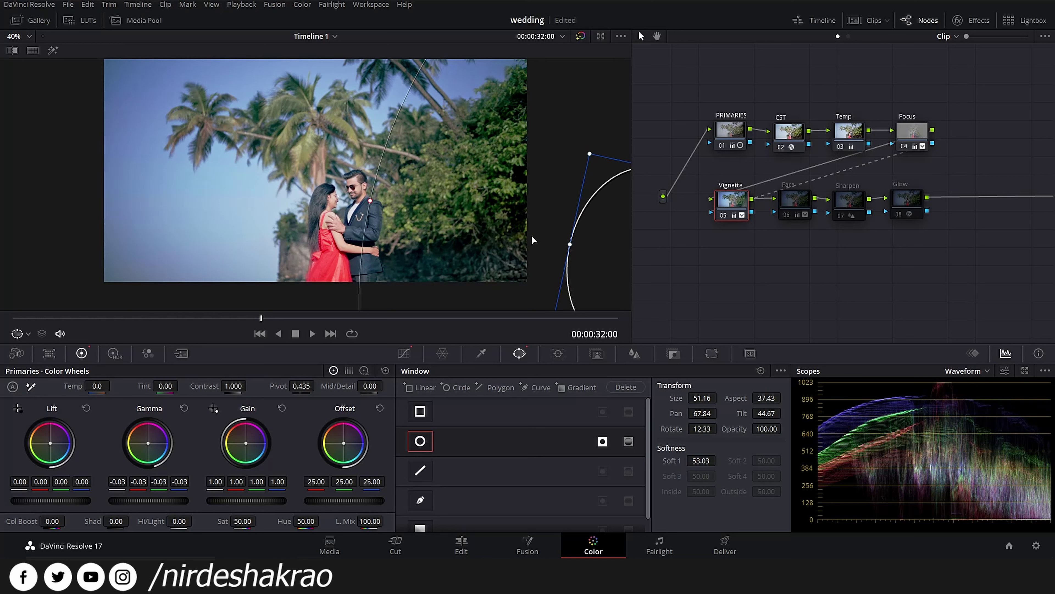
pyautogui.hotkey('ctrl', 'z')
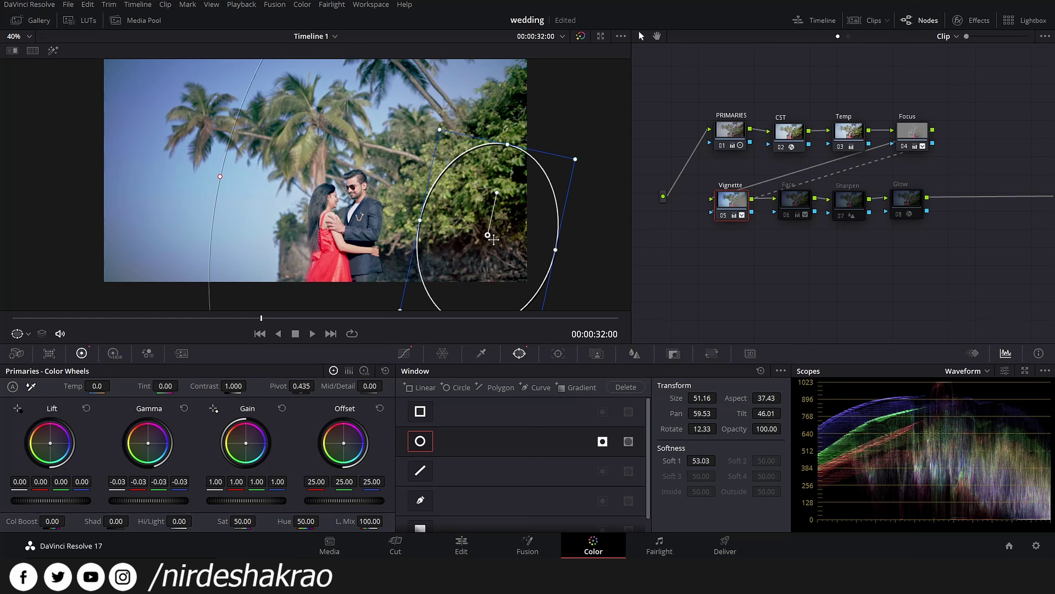
# Step: Compare the frame with the Vignette node on and off again with the window outline hidden
pyautogui.click(404, 354)
pyautogui.hotkey('ctrl', 'd')
pyautogui.hotkey('ctrl', 'd')
pyautogui.hotkey('ctrl', 'd')
pyautogui.hotkey('ctrl', 'd')
pyautogui.moveTo(496, 241); pyautogui.dragTo(501, 257)
# Step: Enable the Face node and inspect its circular window over the couple's faces
pyautogui.click(789, 201)
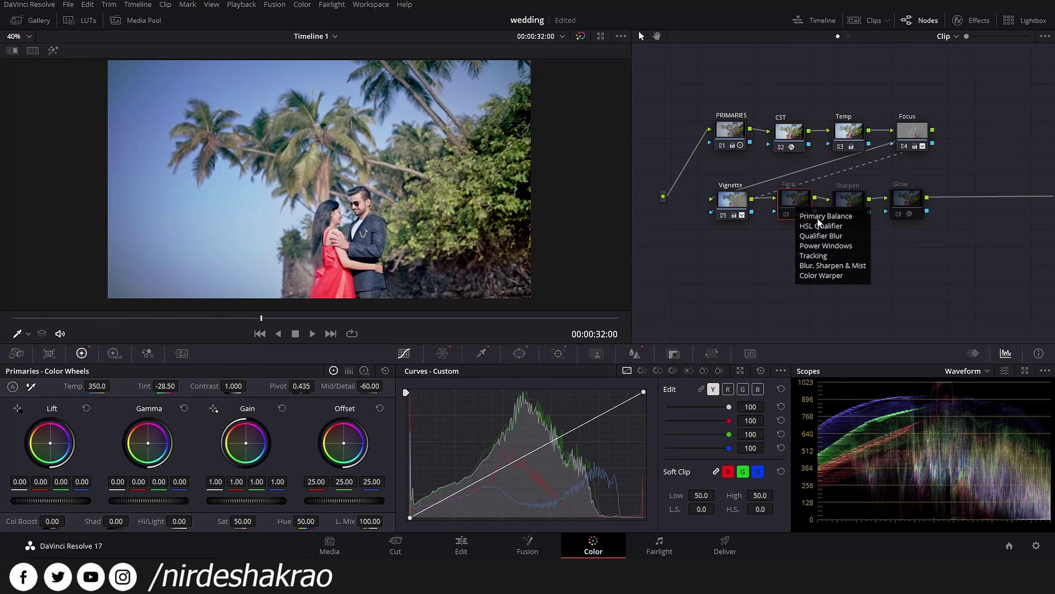
pyautogui.hotkey('ctrl', 'd')
pyautogui.scroll(5, 411, 249)
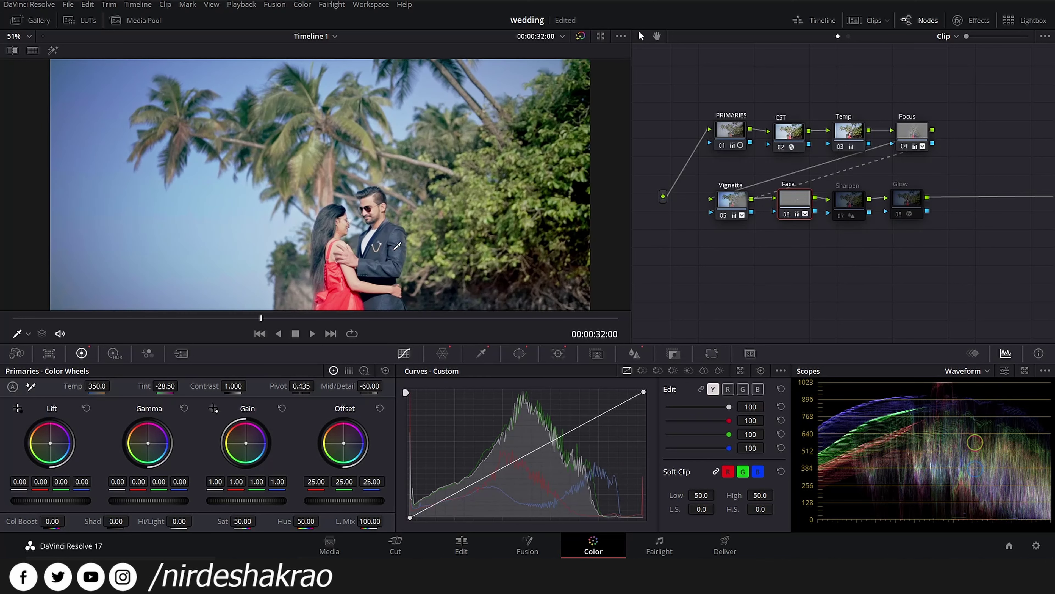
pyautogui.scroll(1, 411, 248)
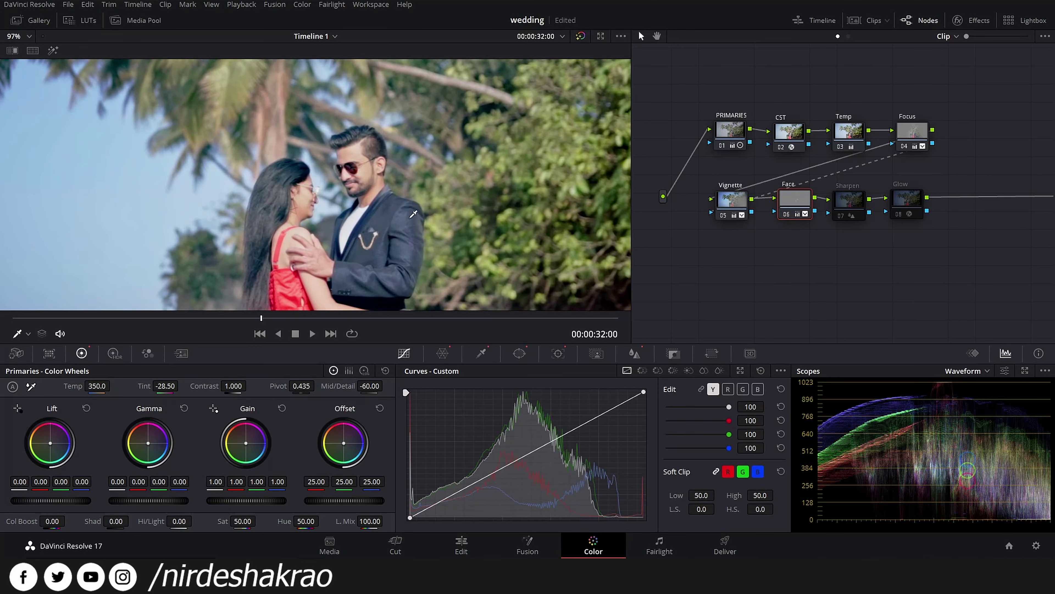
pyautogui.scroll(-1, 415, 219)
pyautogui.click(520, 354)
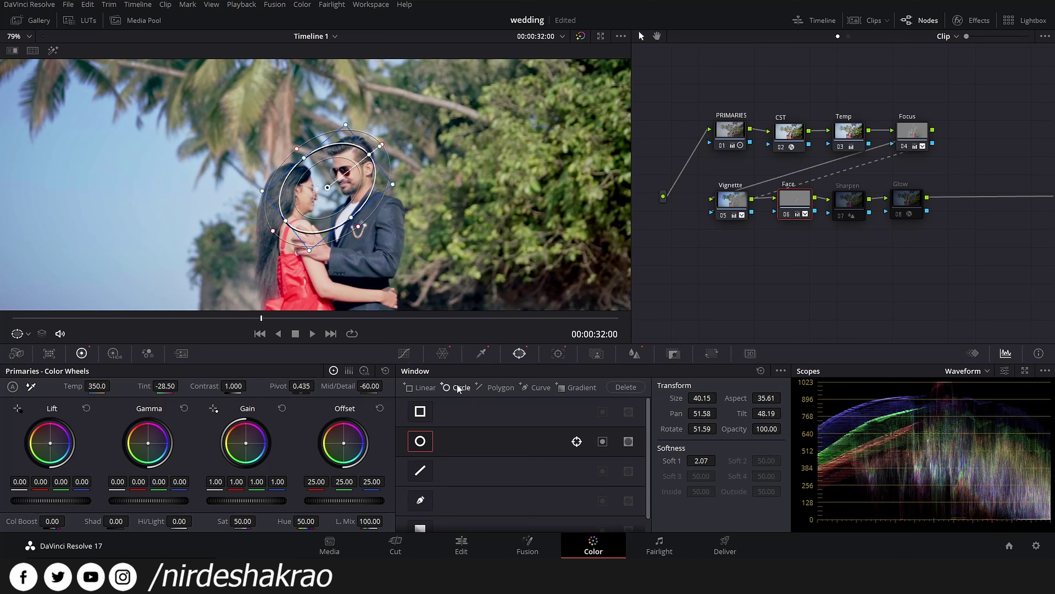
pyautogui.click(404, 354)
pyautogui.scroll(-3, 501, 261)
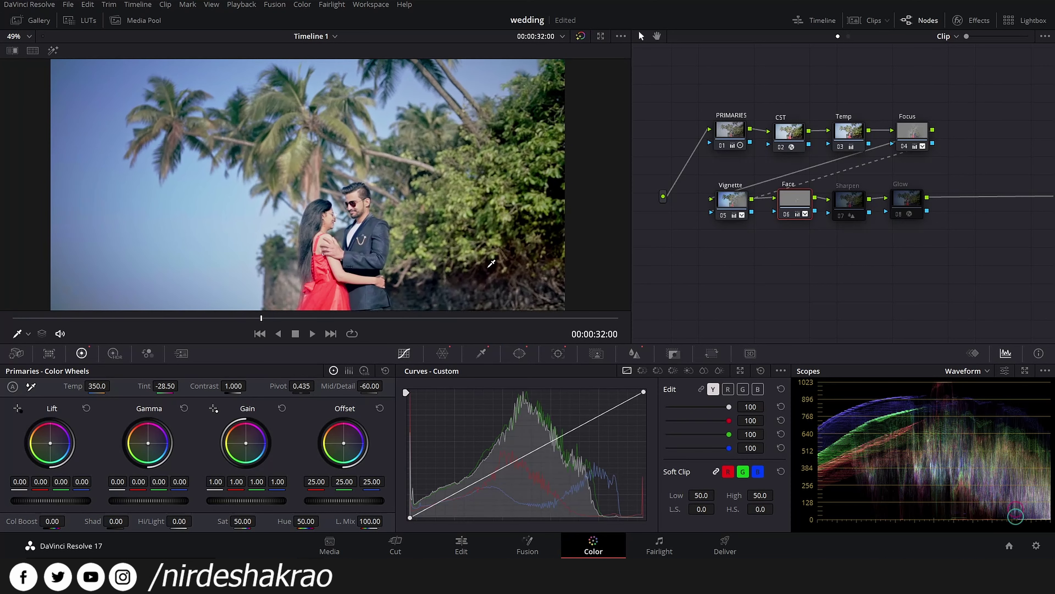
# Step: Enable the Sharpen and Glow nodes and compare the couple clip with the Glow node on and off
pyautogui.click(853, 208)
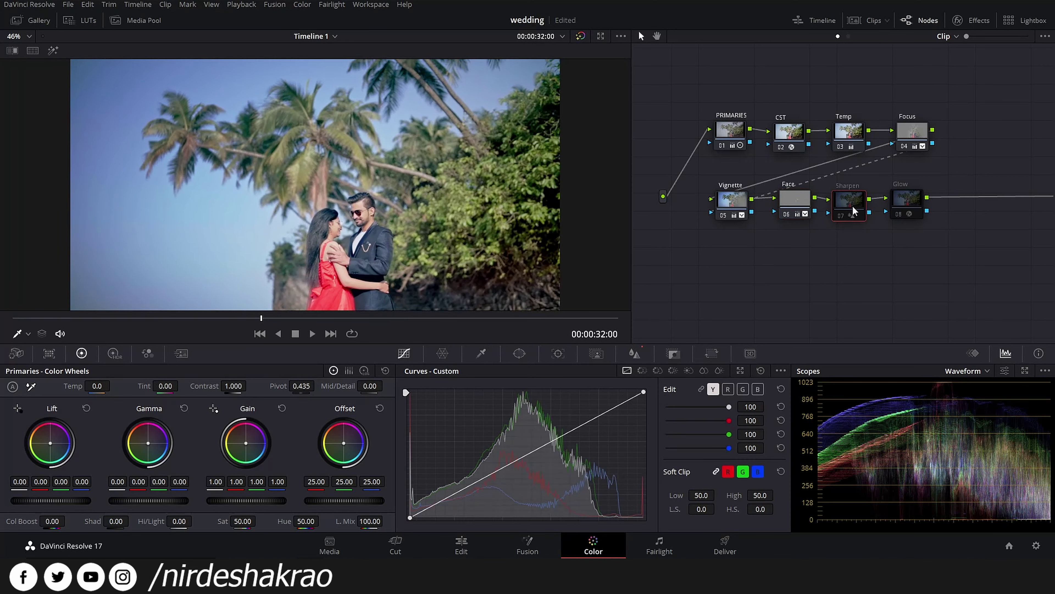
pyautogui.click(909, 203)
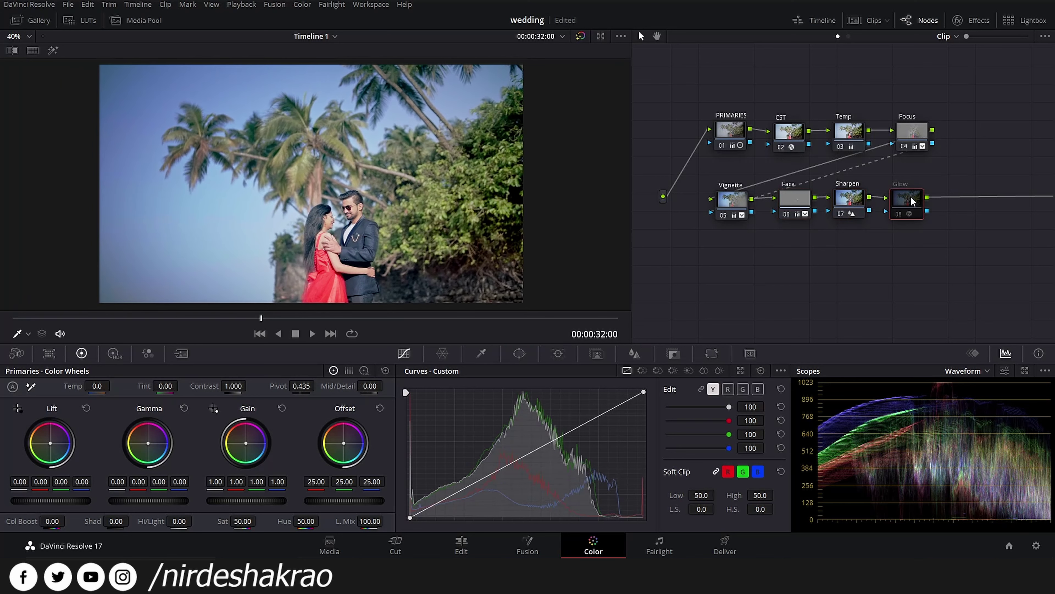
pyautogui.hotkey('ctrl', 'd')
pyautogui.hotkey('ctrl', 'd')
pyautogui.hotkey('ctrl', 'd')
pyautogui.scroll(6, 470, 215)
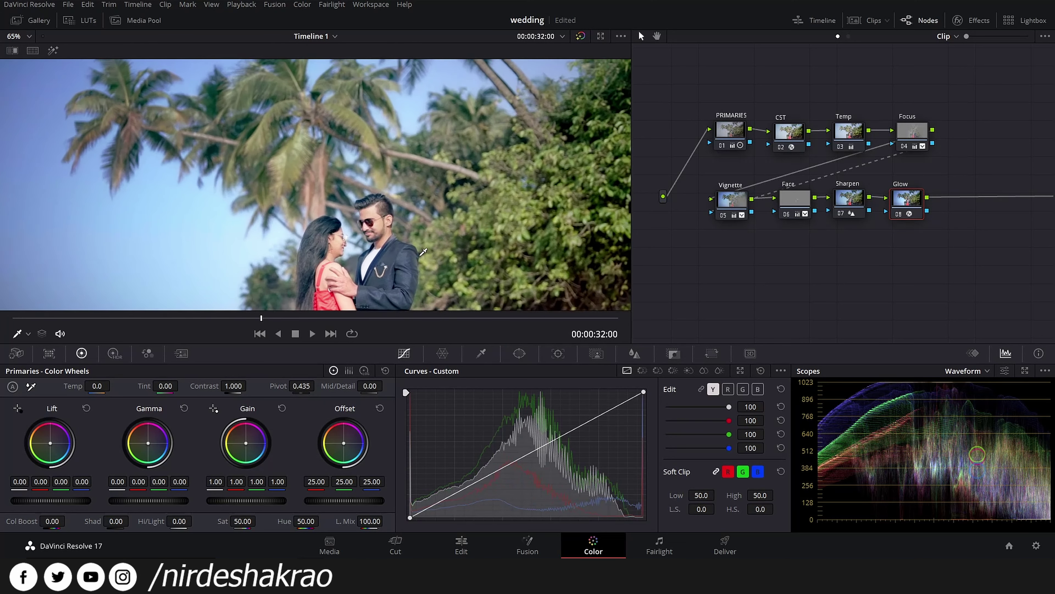
pyautogui.hotkey('ctrl', 'd')
pyautogui.hotkey('ctrl', 'd')
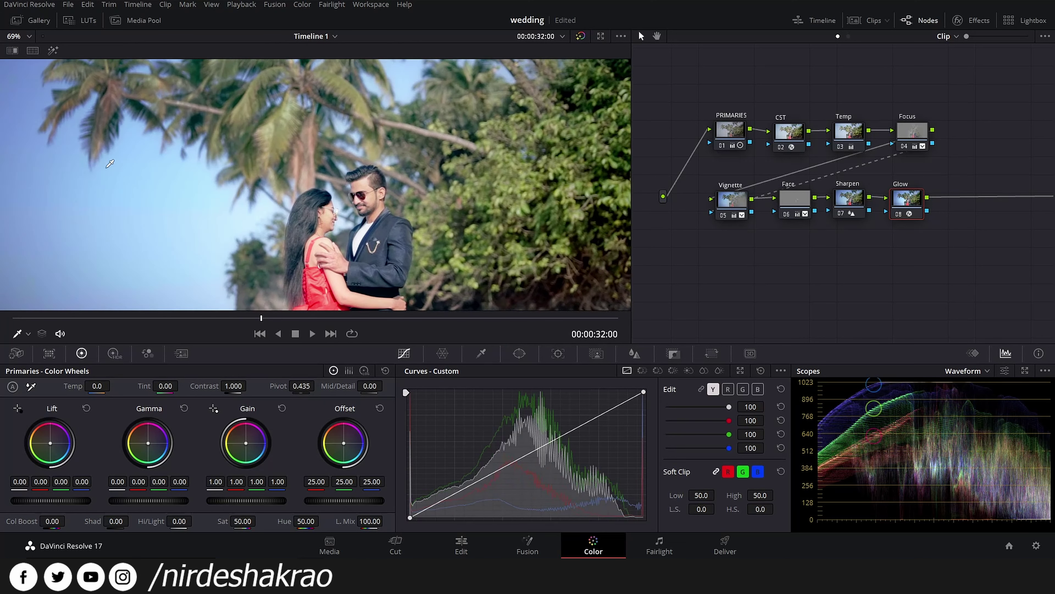
pyautogui.hotkey('ctrl', 'd')
pyautogui.hotkey('ctrl', 'd')
pyautogui.scroll(-4, 224, 190)
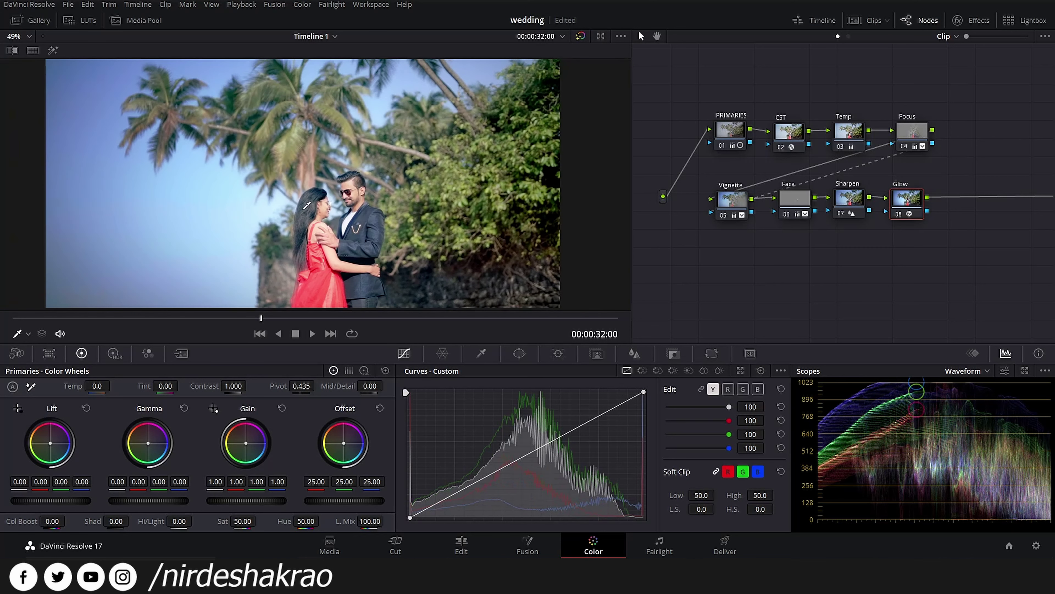
# Step: Try a Shine Threshold of 0.000 in the Glow effect settings and undo the change
pyautogui.click(973, 20)
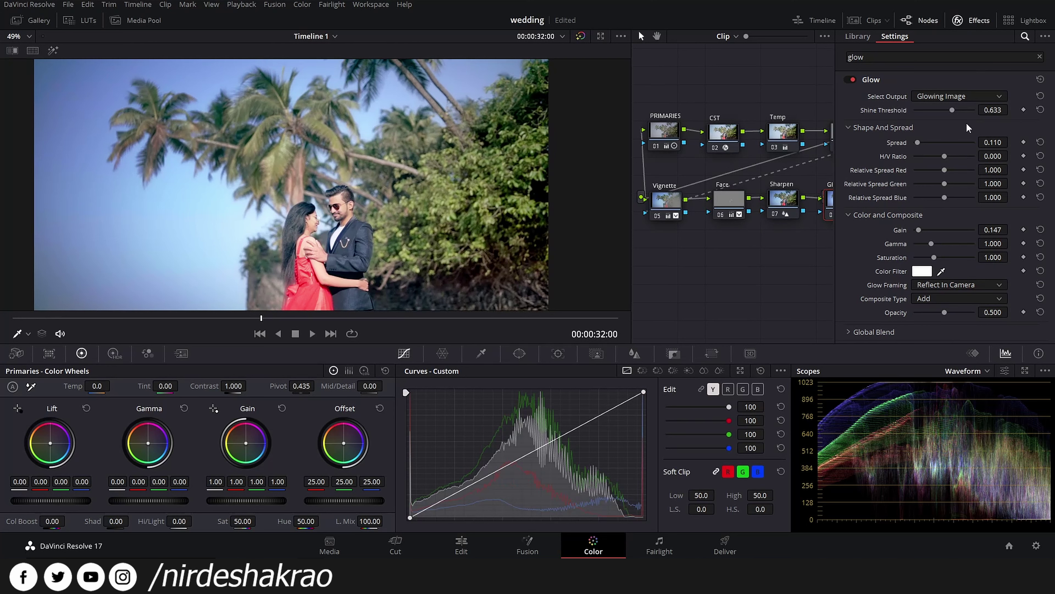
pyautogui.moveTo(952, 111); pyautogui.dragTo(914, 115)
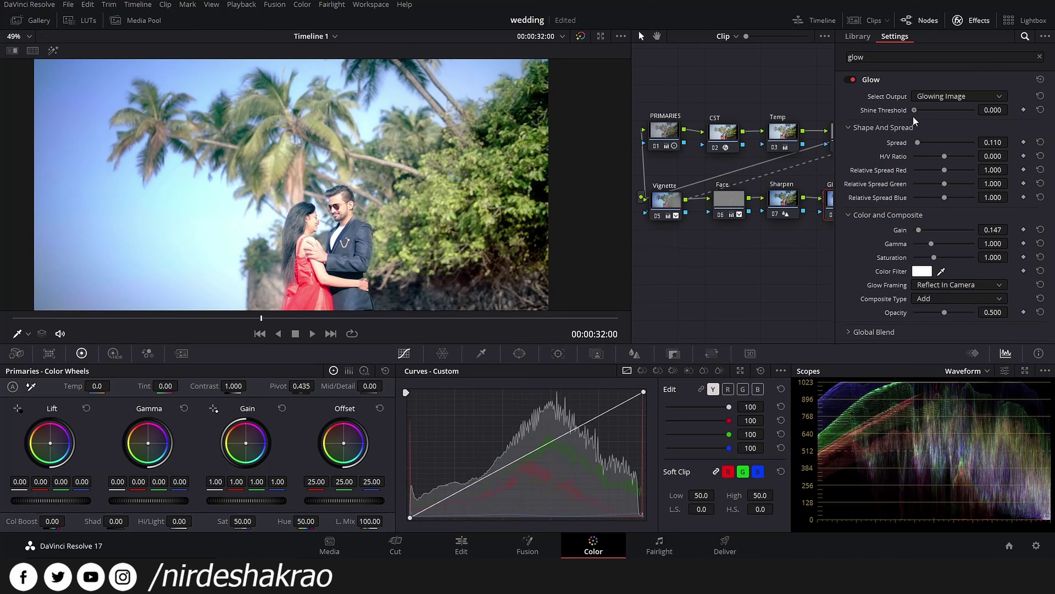
pyautogui.hotkey('ctrl', 'z')
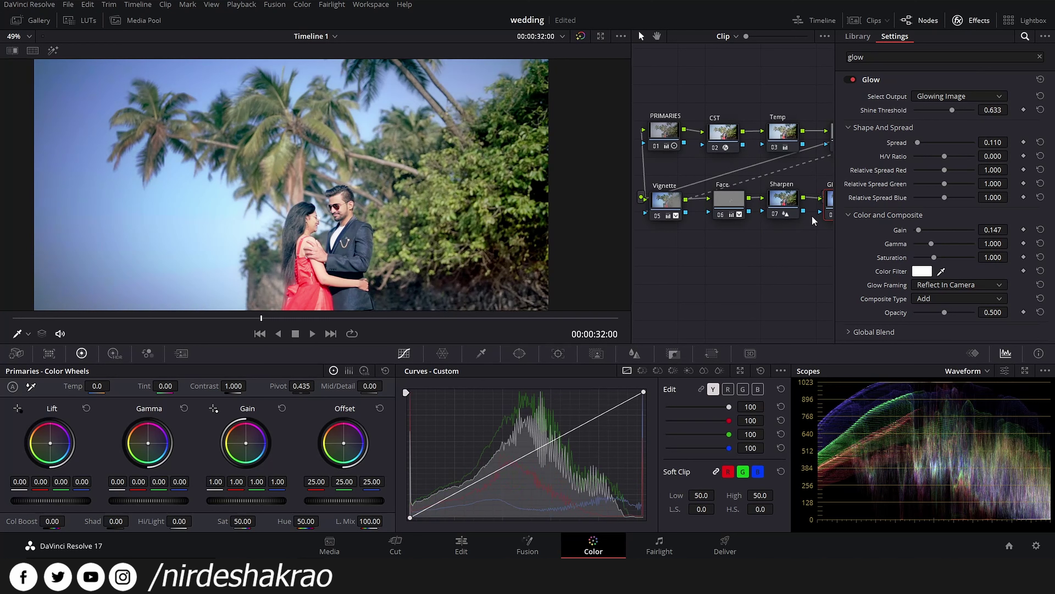
pyautogui.click(975, 21)
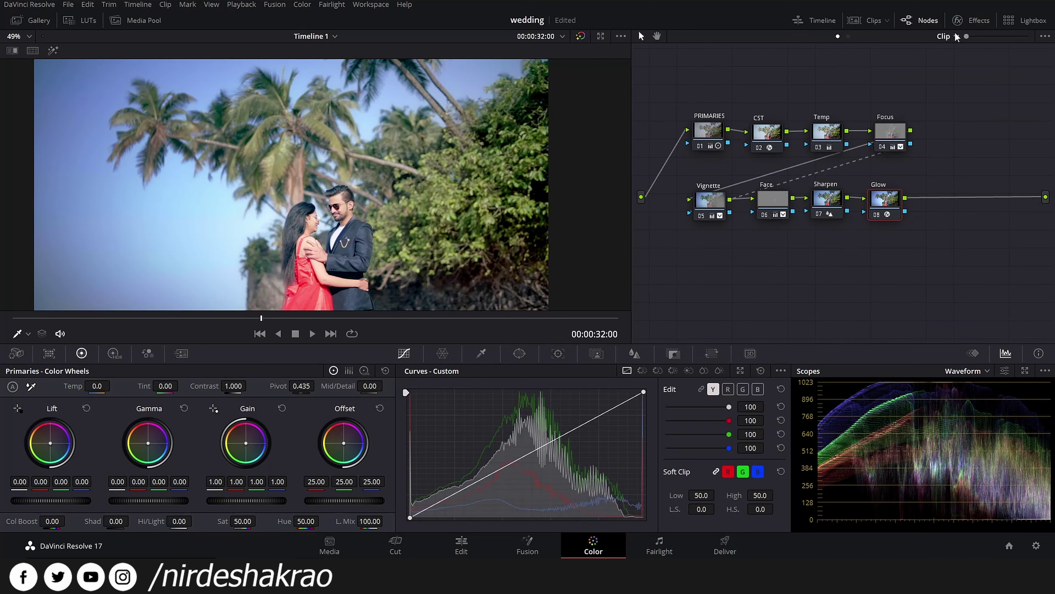
# Step: Compare the full frame with the Glow node on and off again, leaving it enabled
pyautogui.hotkey('ctrl', 'd')
pyautogui.hotkey('ctrl', 'd')
pyautogui.hotkey('ctrl', 'd')
pyautogui.hotkey('ctrl', 'd')
pyautogui.scroll(-1, 285, 197)
pyautogui.scroll(-2, 285, 196)
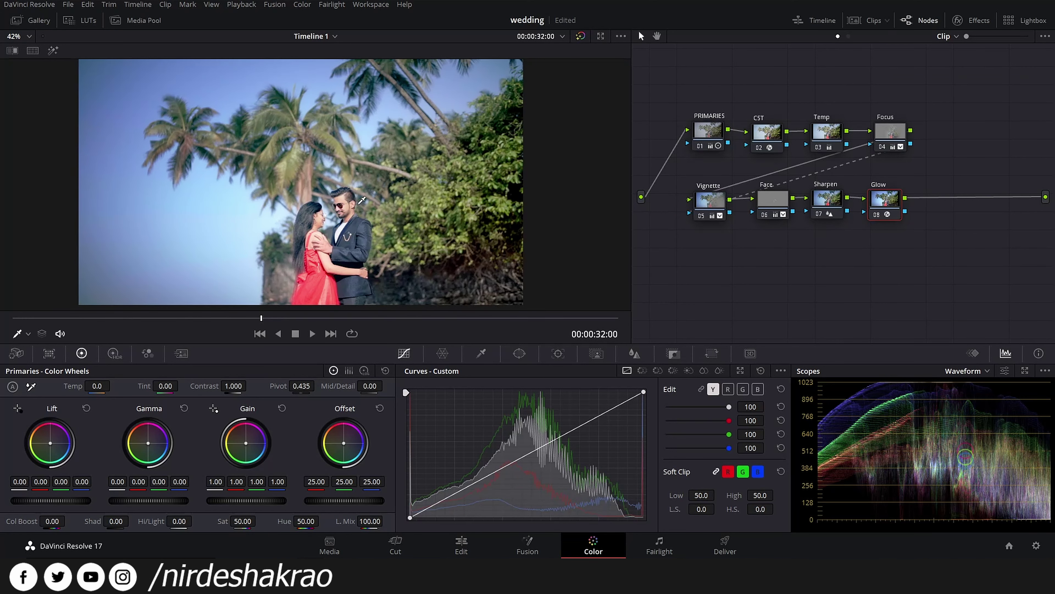
# Step: Bypass all grades to compare the ungraded couple clip with the finished look, and restore the grade
pyautogui.click(581, 37)
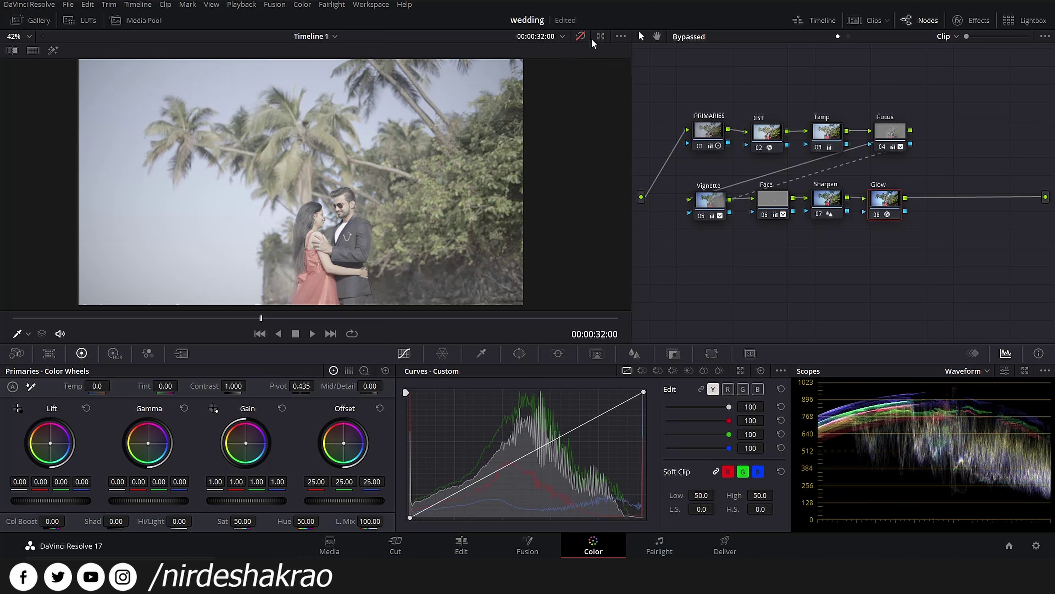
pyautogui.click(582, 37)
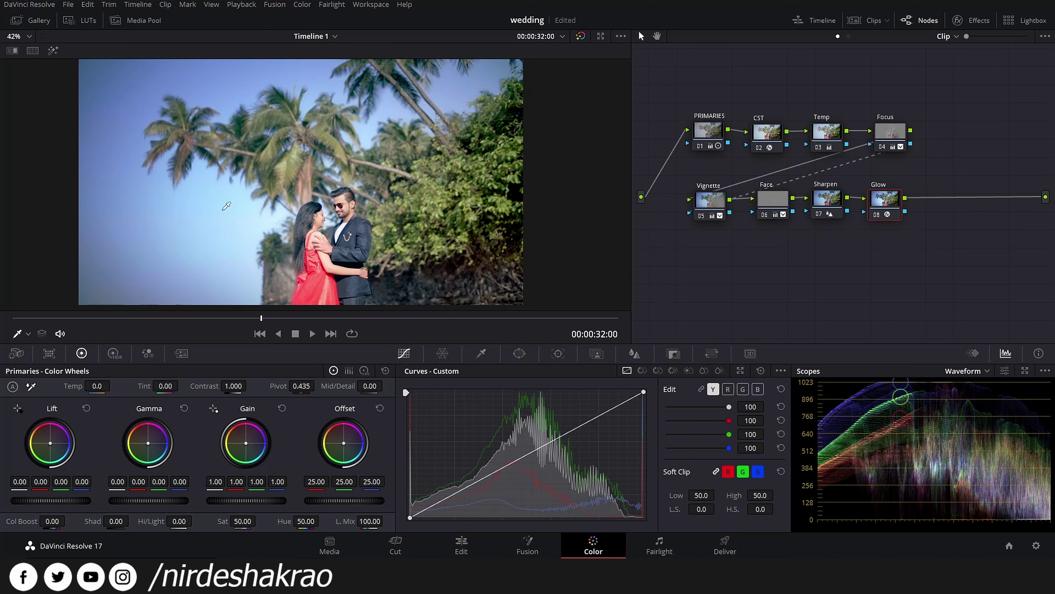
pyautogui.moveTo(341, 194); pyautogui.dragTo(344, 199)
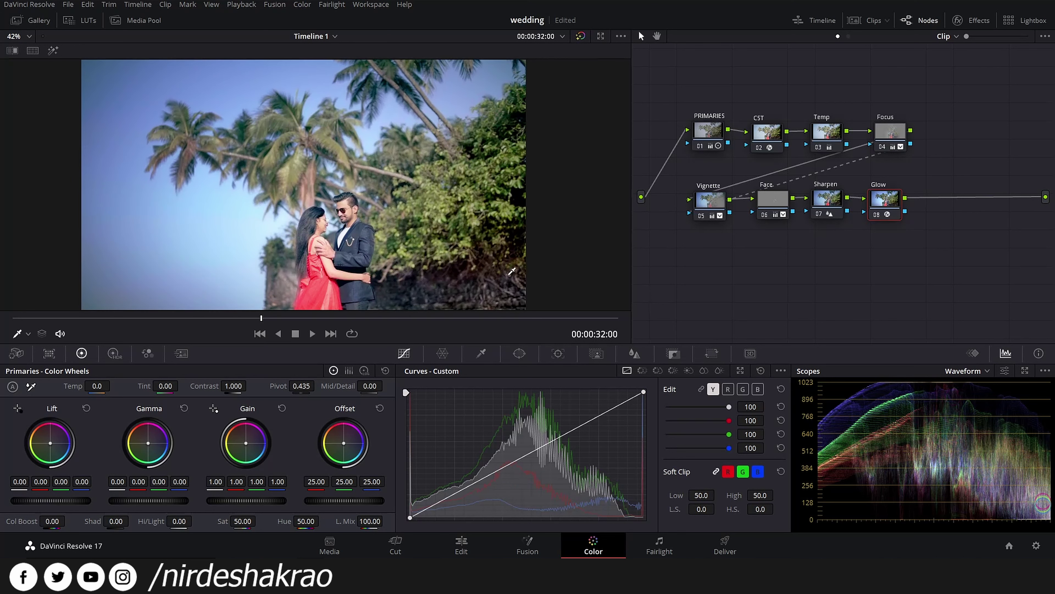
# Step: Show the clip timeline and view the lakeside couple clip at 00:00:37:74, with its Glow node selected
pyautogui.click(822, 21)
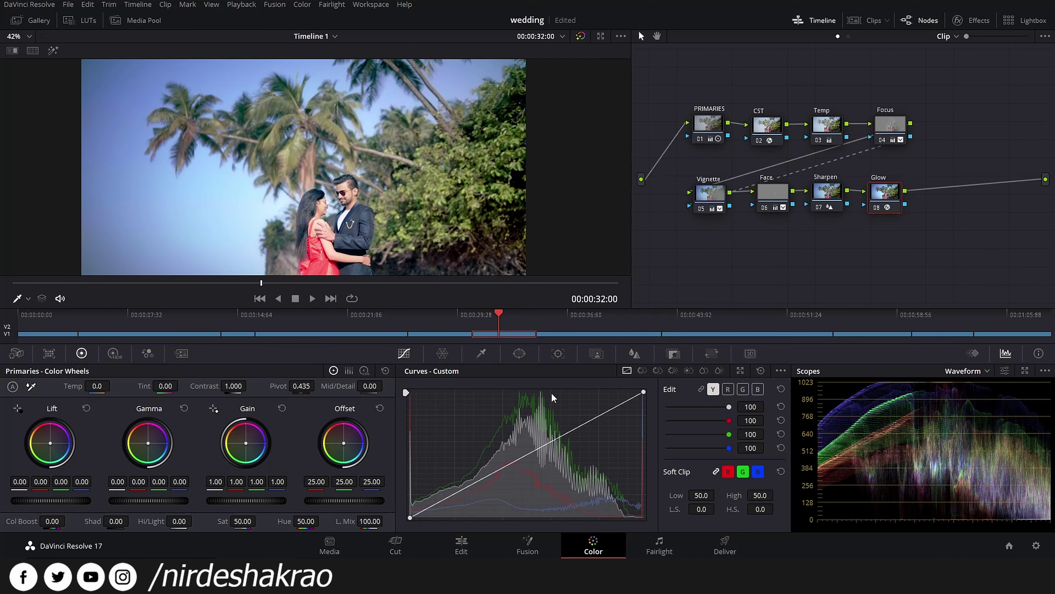
pyautogui.moveTo(568, 324); pyautogui.dragTo(584, 319)
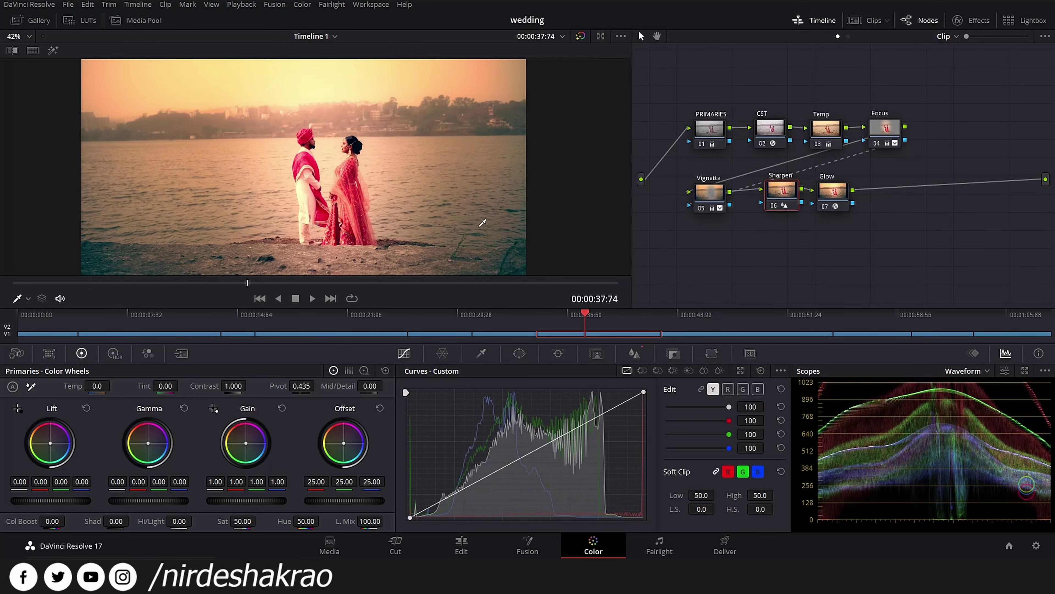
pyautogui.moveTo(482, 224); pyautogui.dragTo(490, 236)
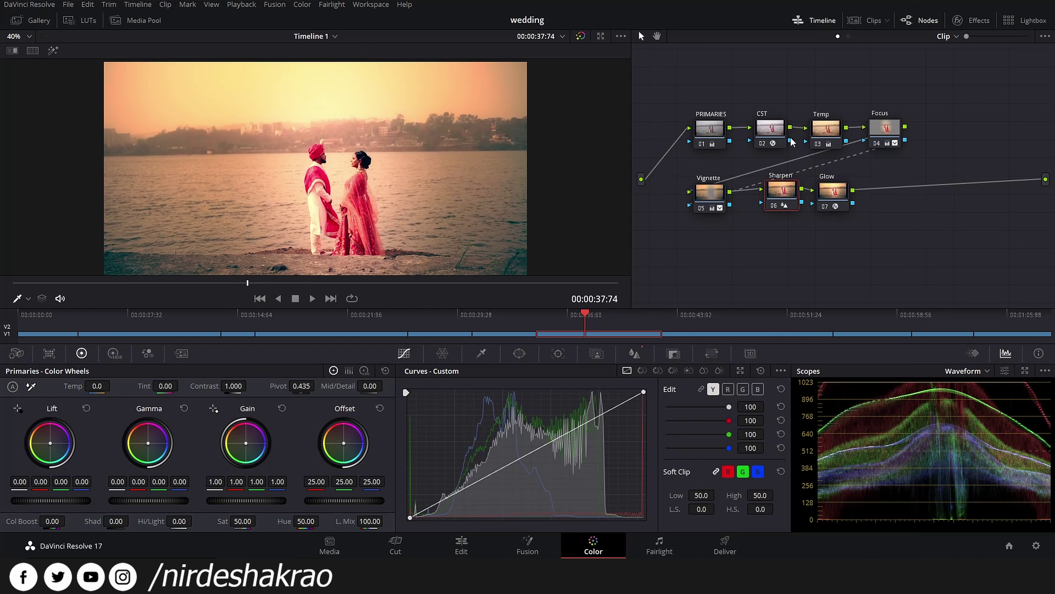
pyautogui.click(834, 194)
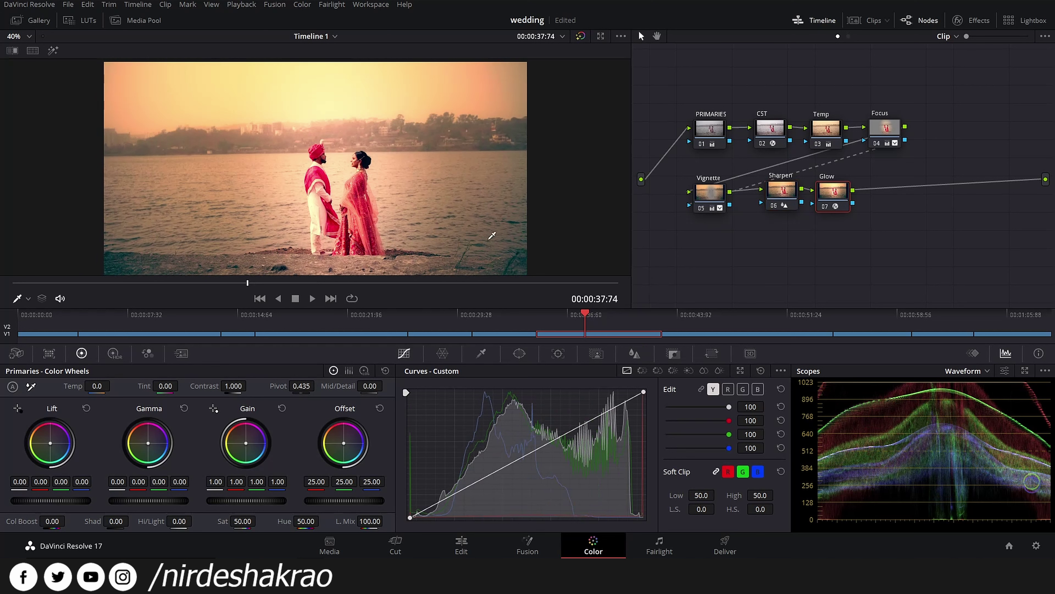
# Step: Review the graded clips along the timeline, ending on the palm beach clip at 00:00:45:09
pyautogui.click(708, 317)
pyautogui.moveTo(712, 318); pyautogui.dragTo(769, 319)
pyautogui.scroll(-2, 379, 222)
pyautogui.click(301, 316)
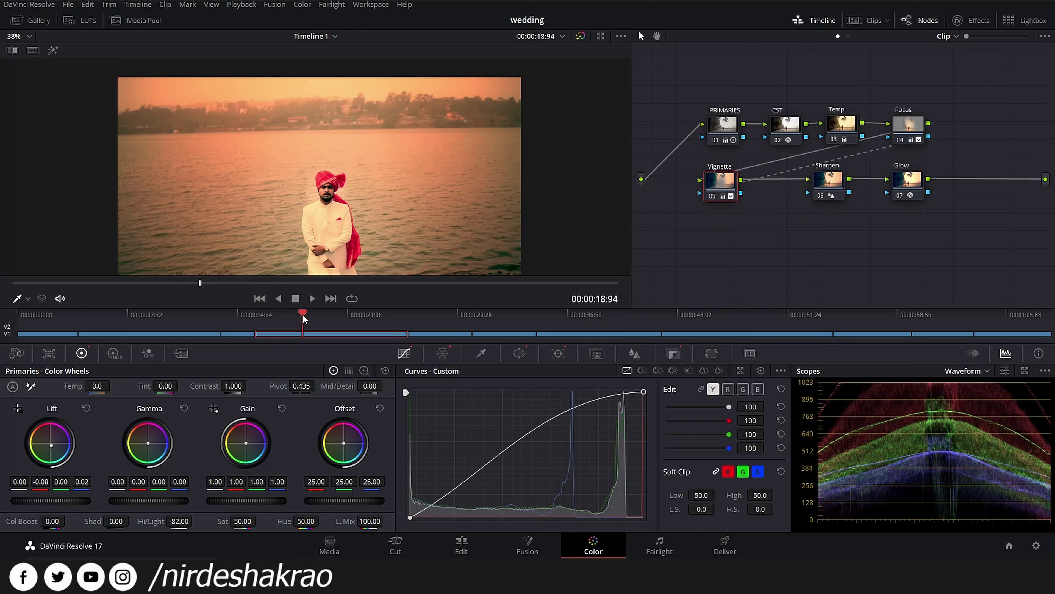
pyautogui.click(238, 316)
pyautogui.click(181, 316)
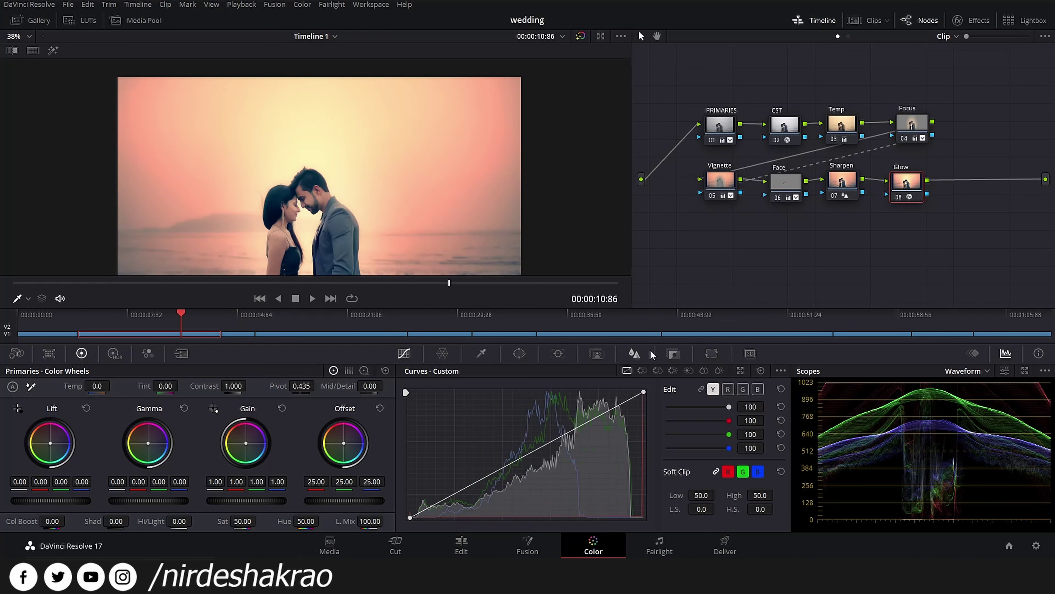
pyautogui.click(696, 315)
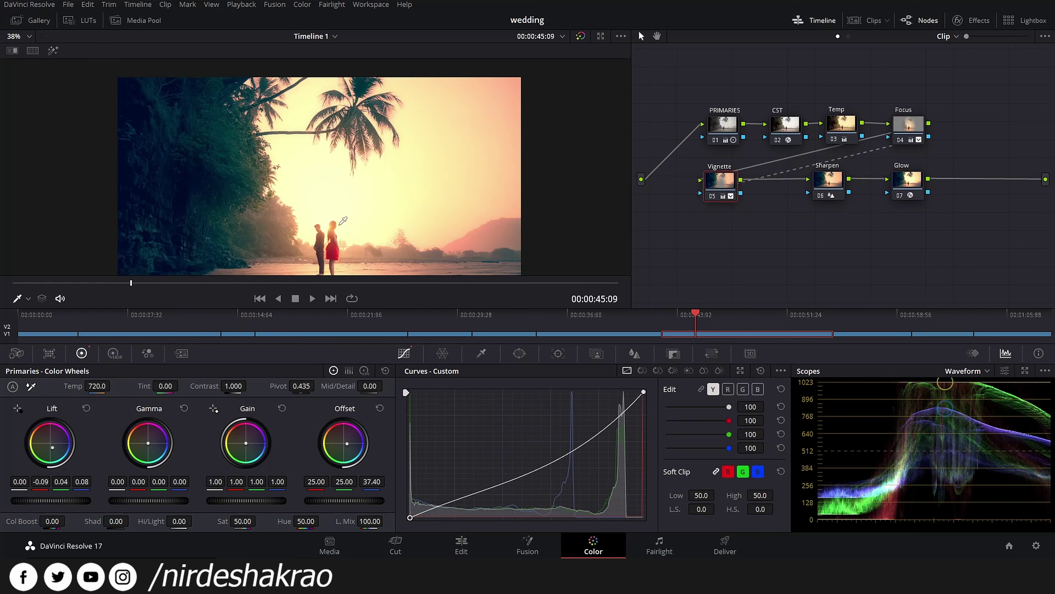
# Step: Examine the graded palm beach frame, from the full composition to the couple up close
pyautogui.scroll(2, 329, 219)
pyautogui.moveTo(357, 232); pyautogui.dragTo(344, 196)
pyautogui.scroll(-3, 366, 202)
pyautogui.moveTo(432, 183); pyautogui.dragTo(426, 194)
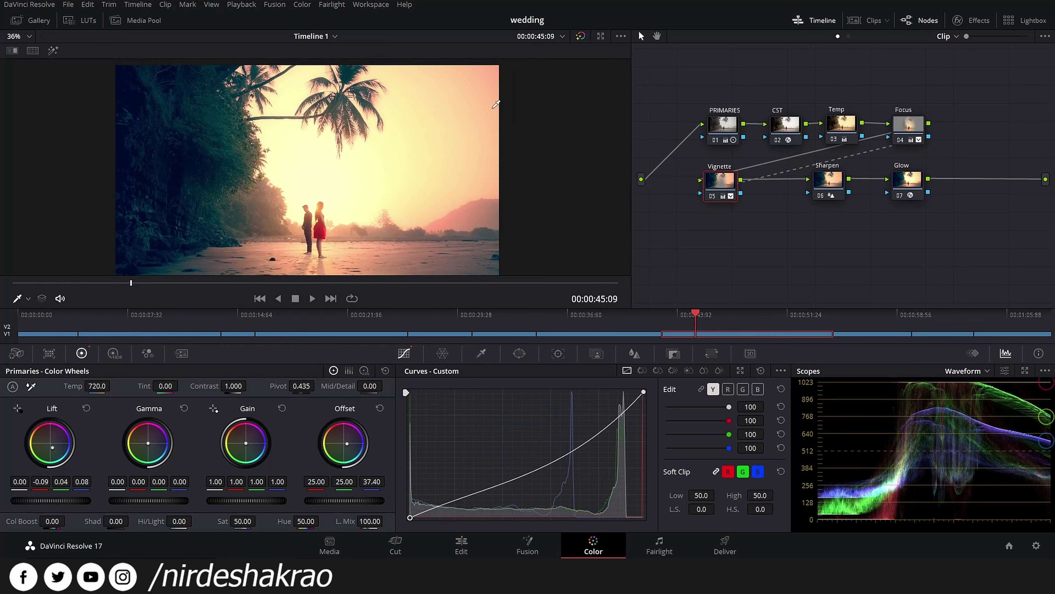
pyautogui.moveTo(298, 191); pyautogui.dragTo(312, 167)
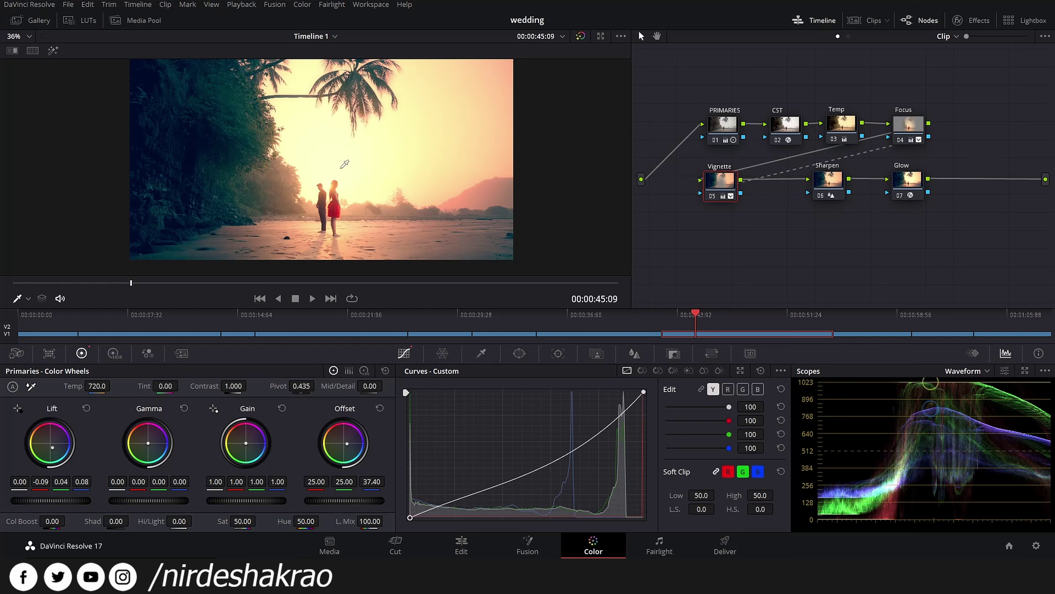
pyautogui.scroll(3, 311, 167)
pyautogui.scroll(5, 398, 223)
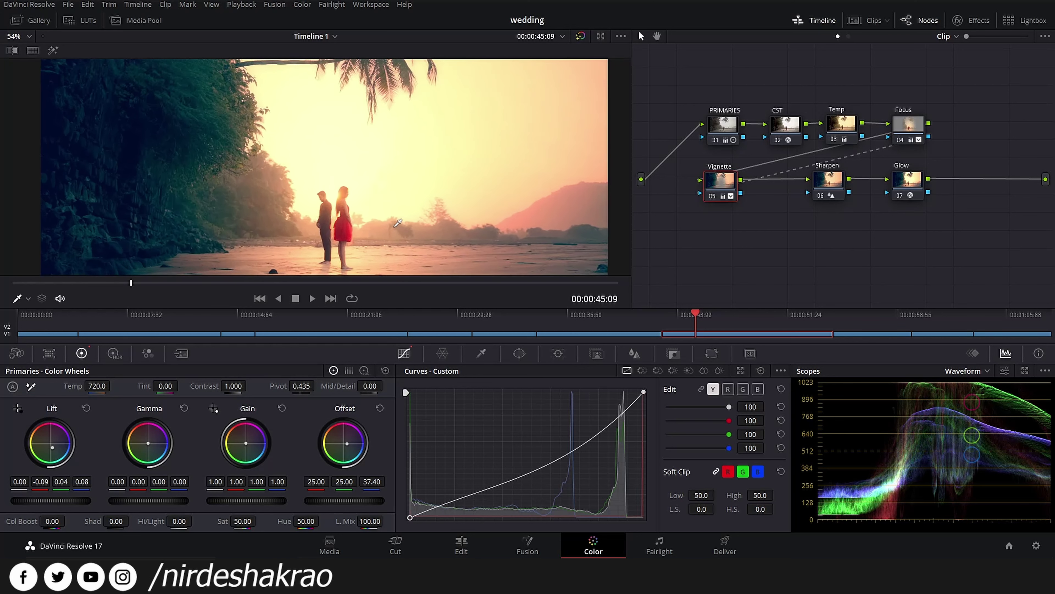
pyautogui.scroll(5, 344, 180)
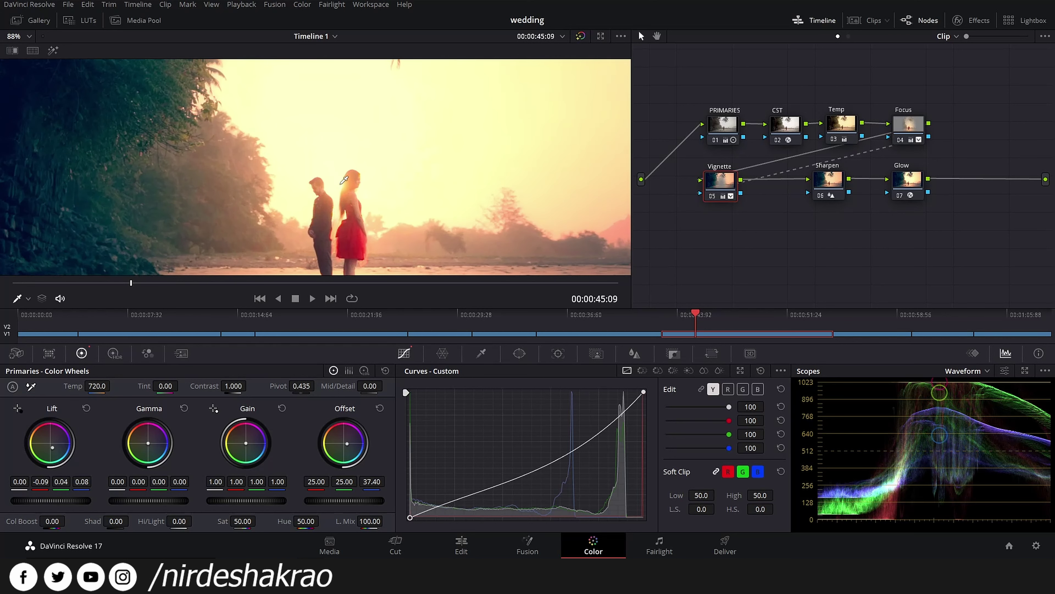
# Step: Bypass all grades to compare the ungraded palm beach clip with the finished look, restore the grade and inspect the sky and couple
pyautogui.click(581, 37)
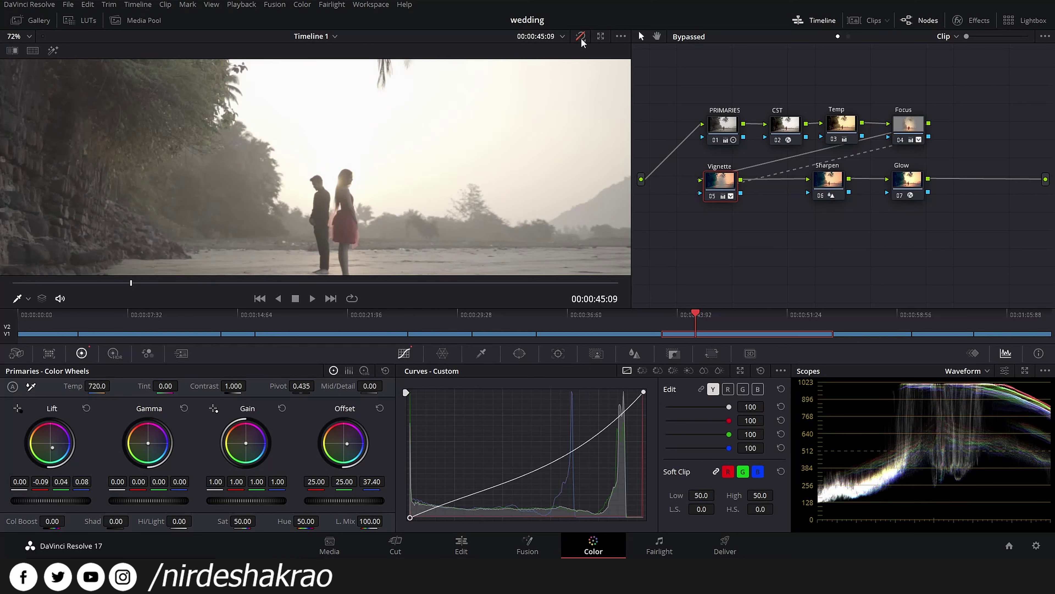
pyautogui.click(581, 38)
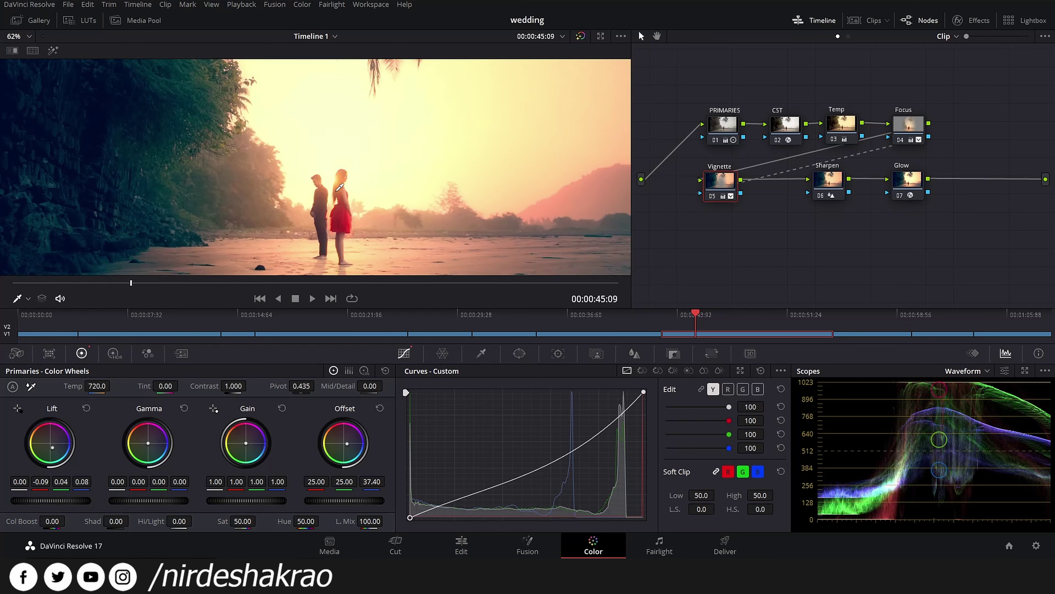
pyautogui.scroll(-2, 339, 187)
pyautogui.scroll(-3, 362, 188)
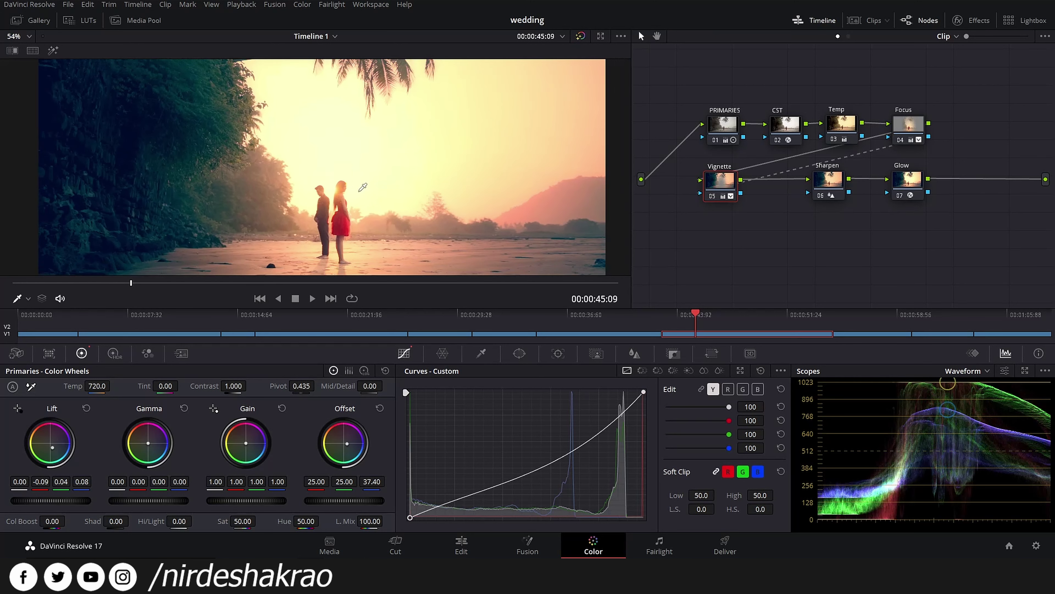
pyautogui.scroll(-3, 375, 166)
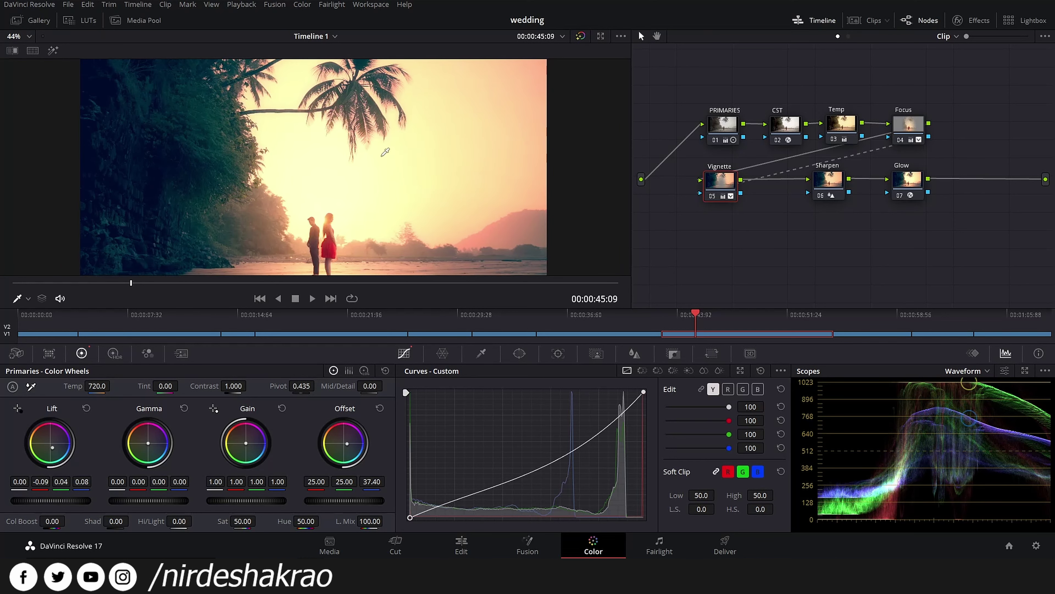
pyautogui.scroll(1, 417, 168)
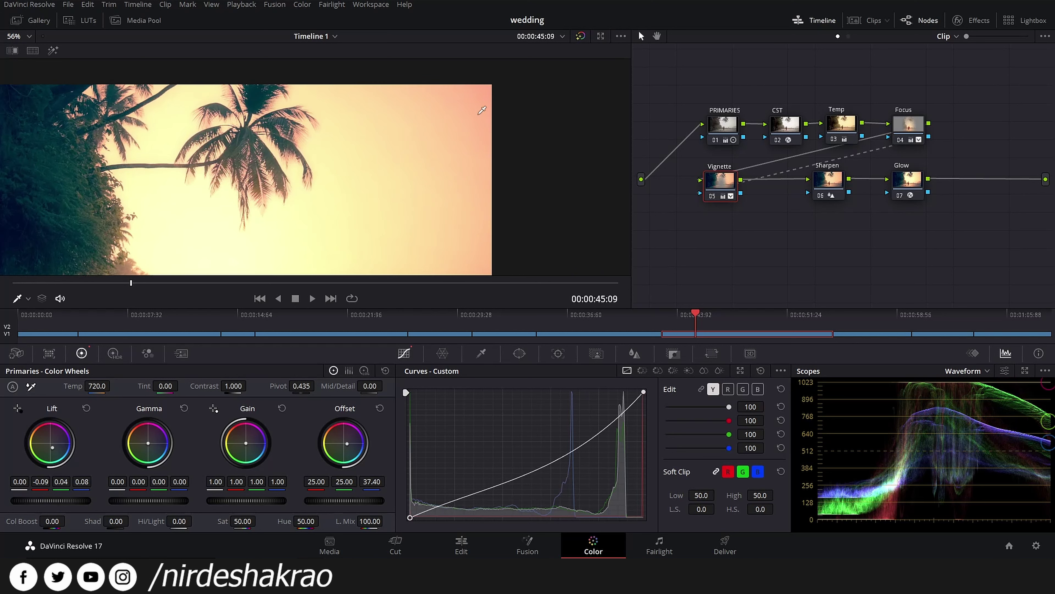
pyautogui.scroll(-2, 423, 190)
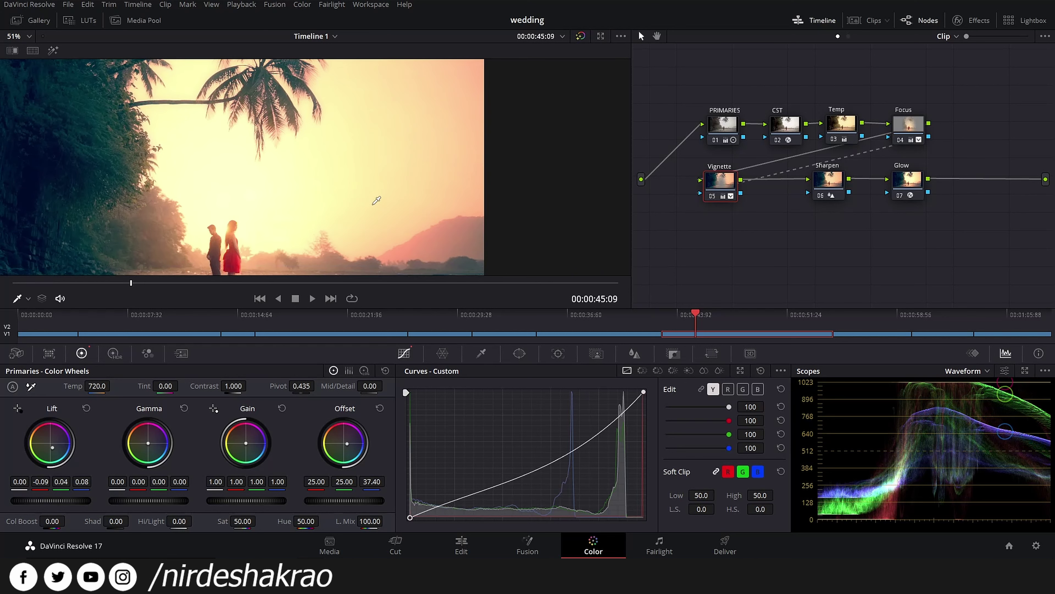
pyautogui.scroll(-2, 395, 218)
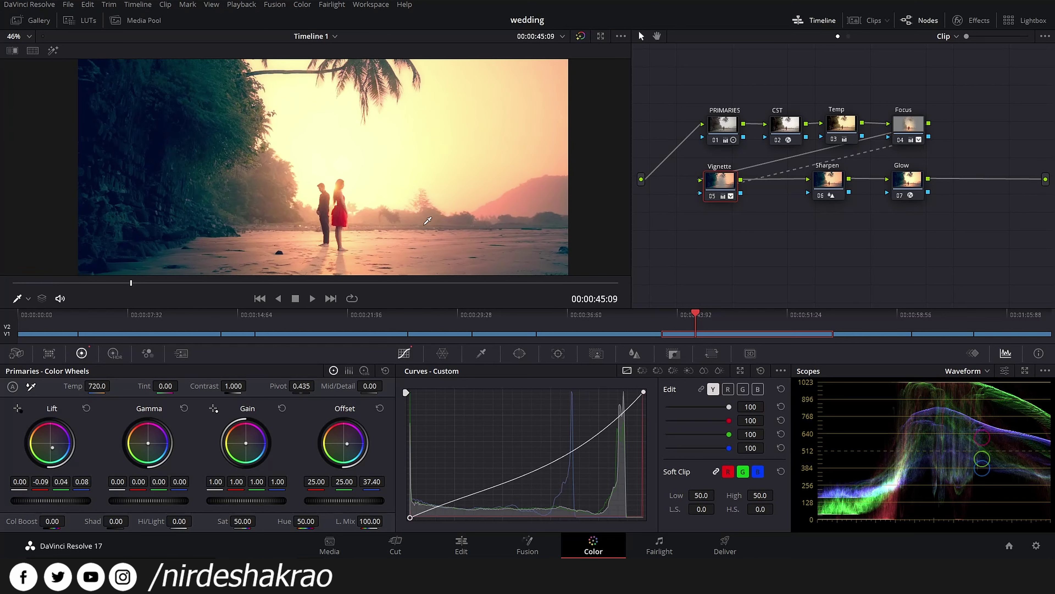
# Step: Nudge the Sharpen and Vignette nodes of the palm beach clip into line in the lower node row
pyautogui.click(834, 183)
pyautogui.moveTo(834, 183); pyautogui.dragTo(827, 184)
pyautogui.moveTo(730, 181); pyautogui.dragTo(731, 184)
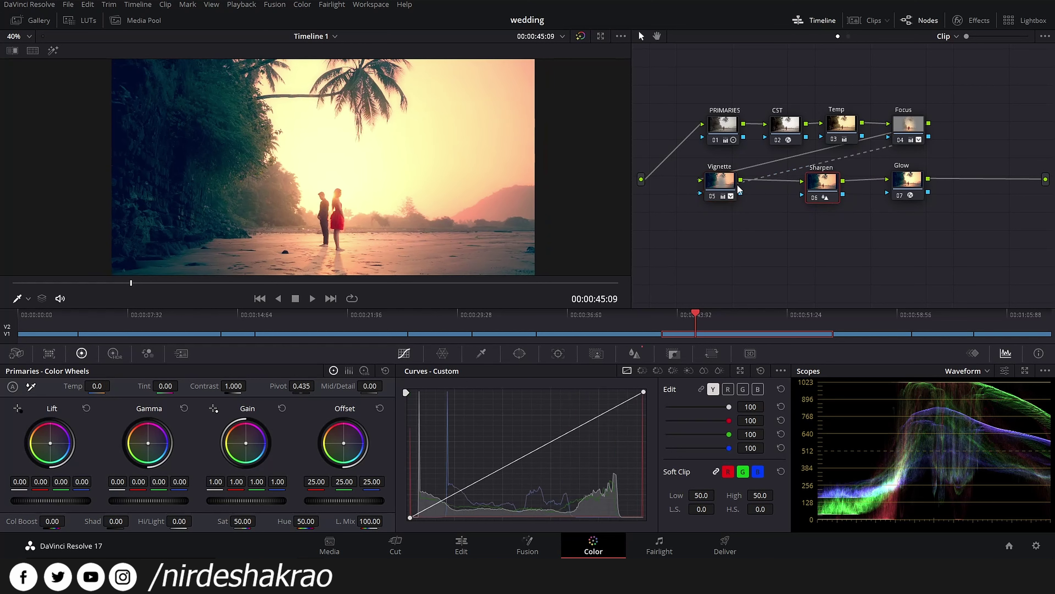
pyautogui.moveTo(814, 183); pyautogui.dragTo(817, 185)
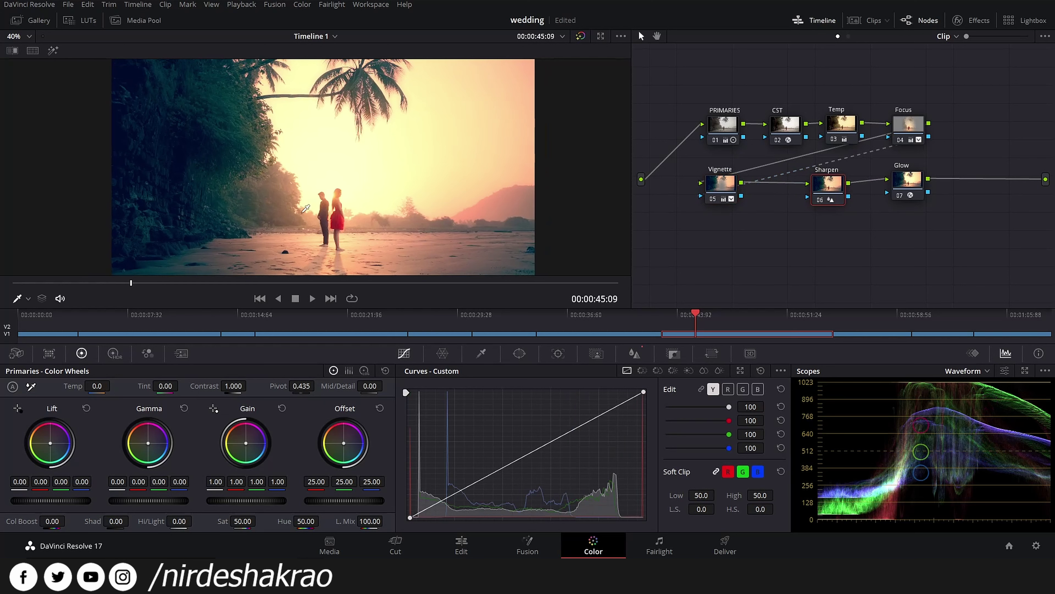
# Step: Inspect the couple up close and the whole palm beach frame with the Sharpen node selected, and select the Glow node
pyautogui.scroll(6, 302, 213)
pyautogui.scroll(3, 394, 199)
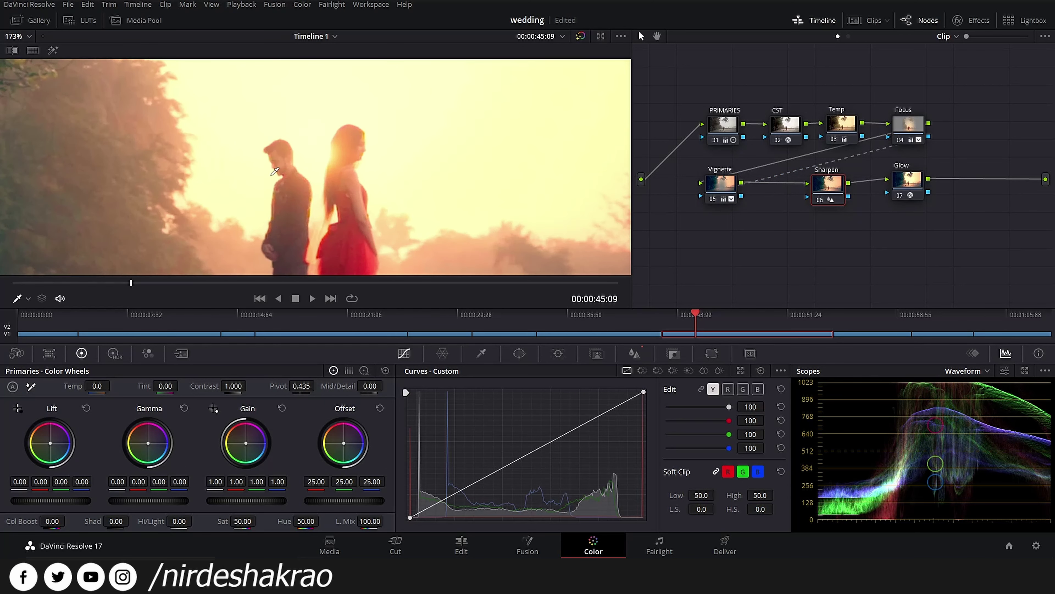
pyautogui.scroll(-3, 361, 193)
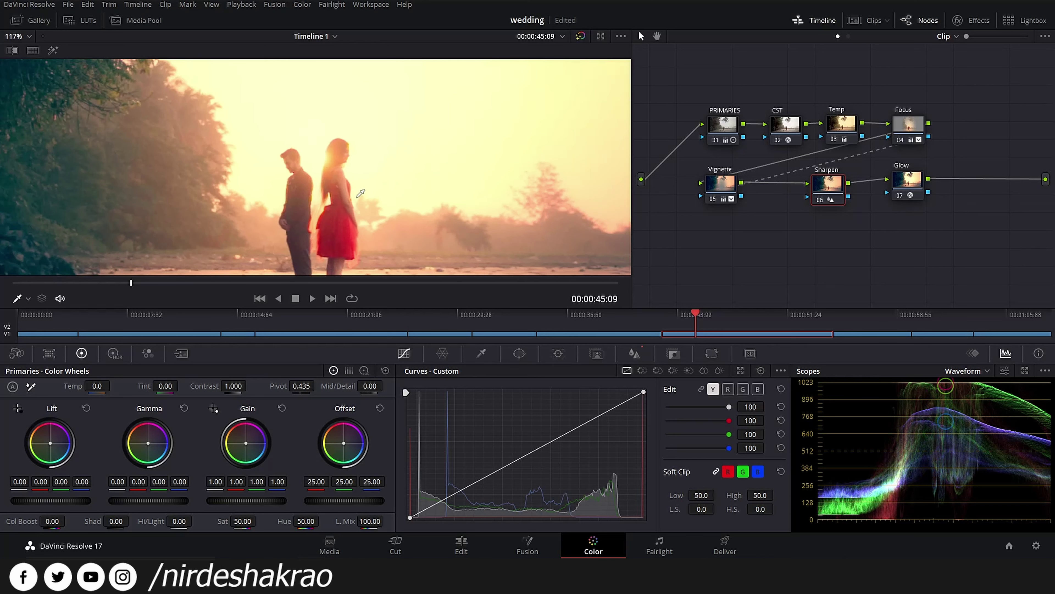
pyautogui.scroll(-5, 360, 193)
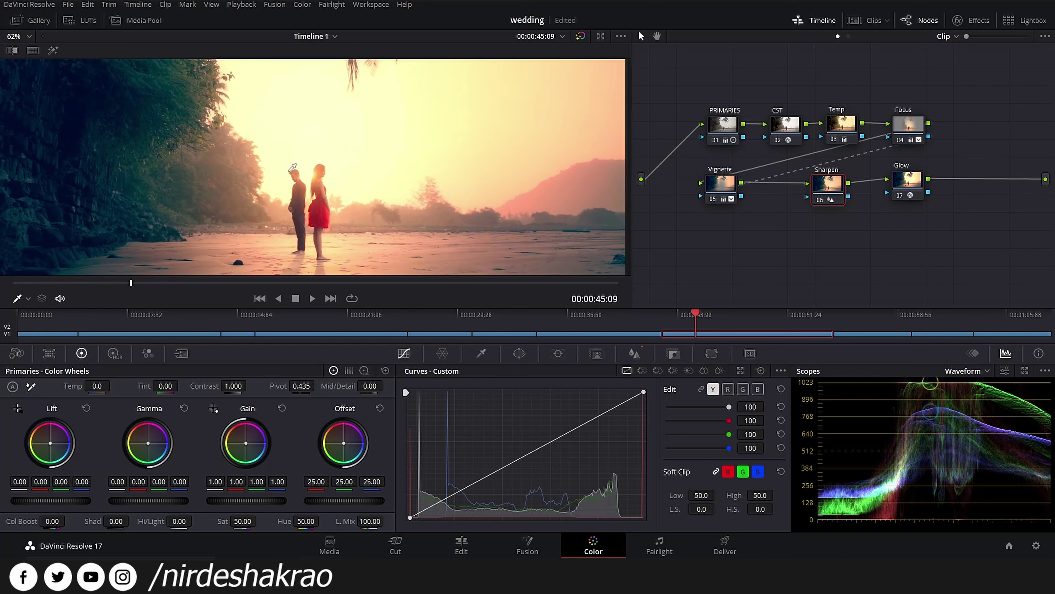
pyautogui.scroll(-2, 394, 169)
pyautogui.scroll(1, 393, 169)
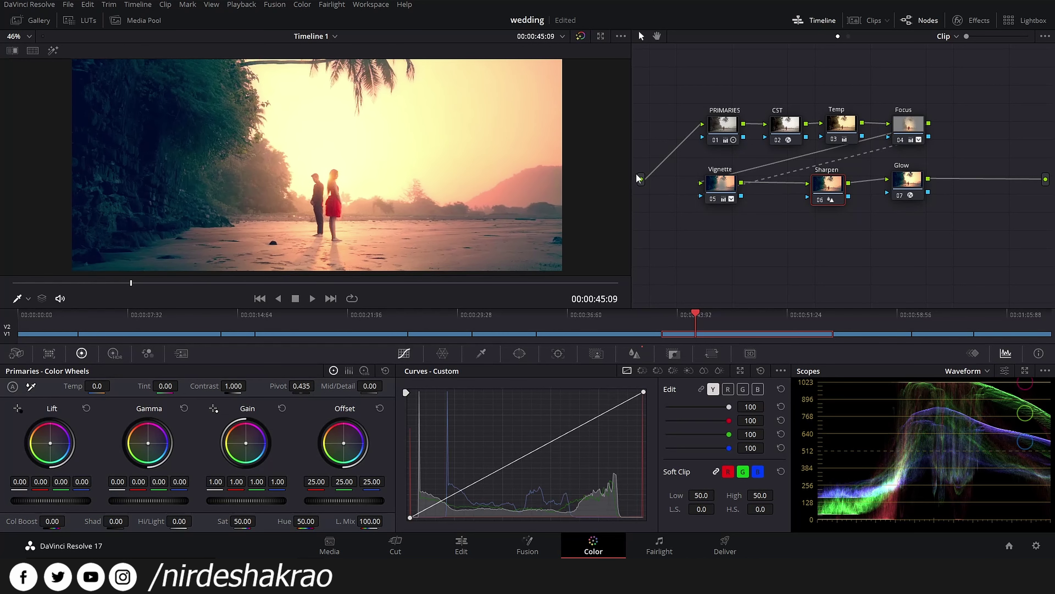
pyautogui.moveTo(900, 175); pyautogui.dragTo(894, 176)
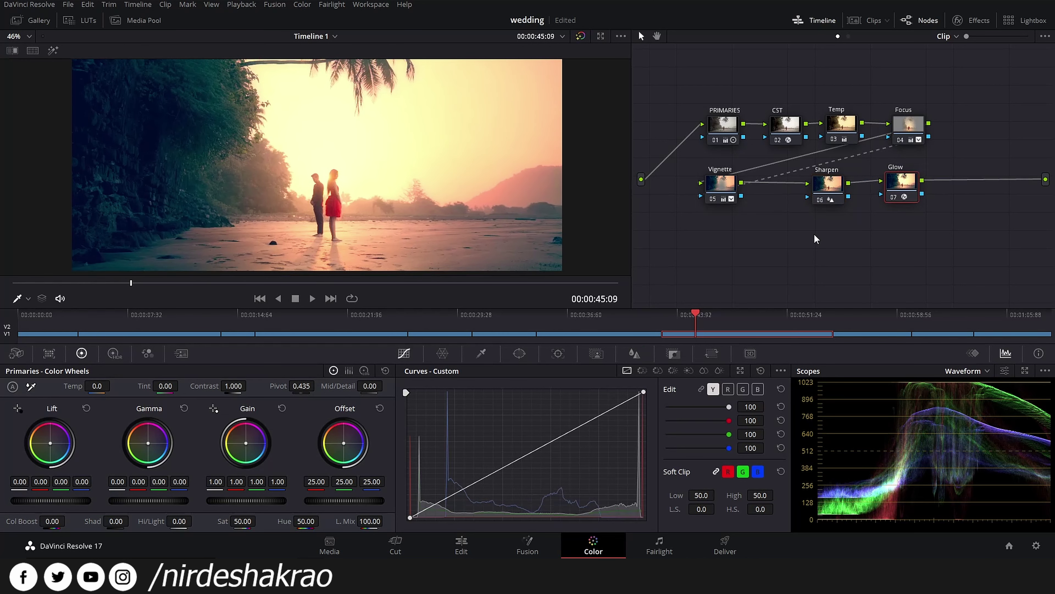
# Step: Review the graded palm-tree and lakeside couple clips near the end of the timeline
pyautogui.click(859, 312)
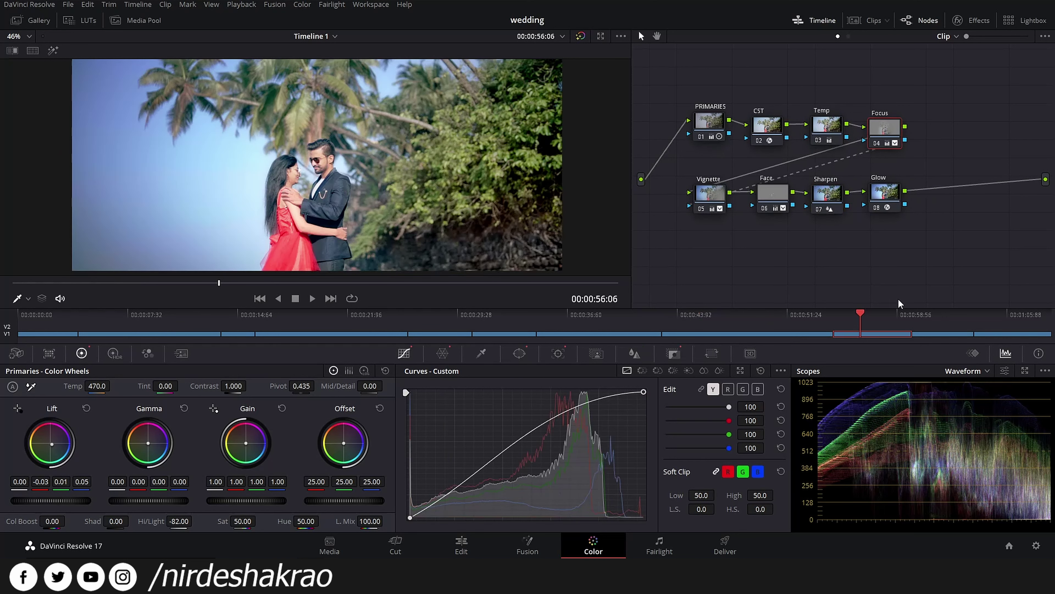
pyautogui.click(943, 315)
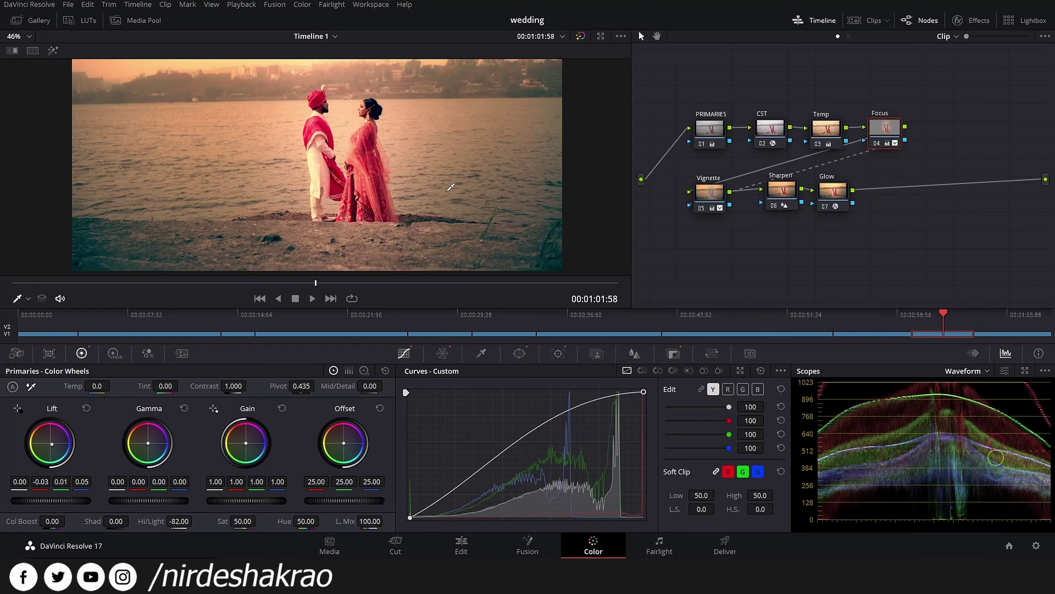
pyautogui.scroll(-2, 509, 239)
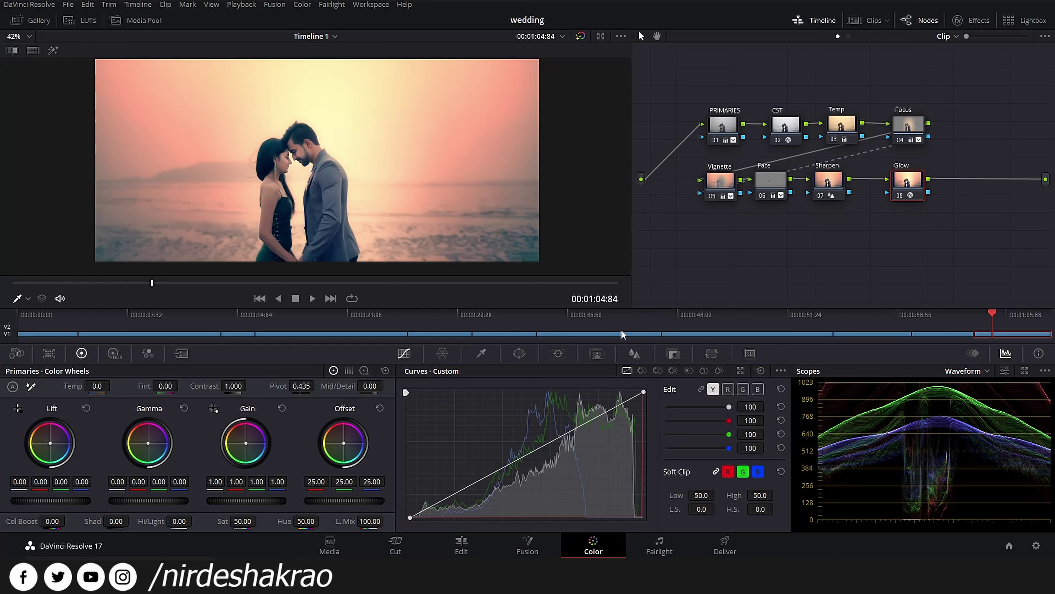
# Step: Show the Focus node's circular window and its tracker on the groom clip at 00:00:19:82
pyautogui.moveTo(321, 316)
pyautogui.mouseDown()
pyautogui.moveTo(376, 315)
pyautogui.moveTo(316, 319)
pyautogui.mouseUp()
pyautogui.scroll(5, 351, 214)
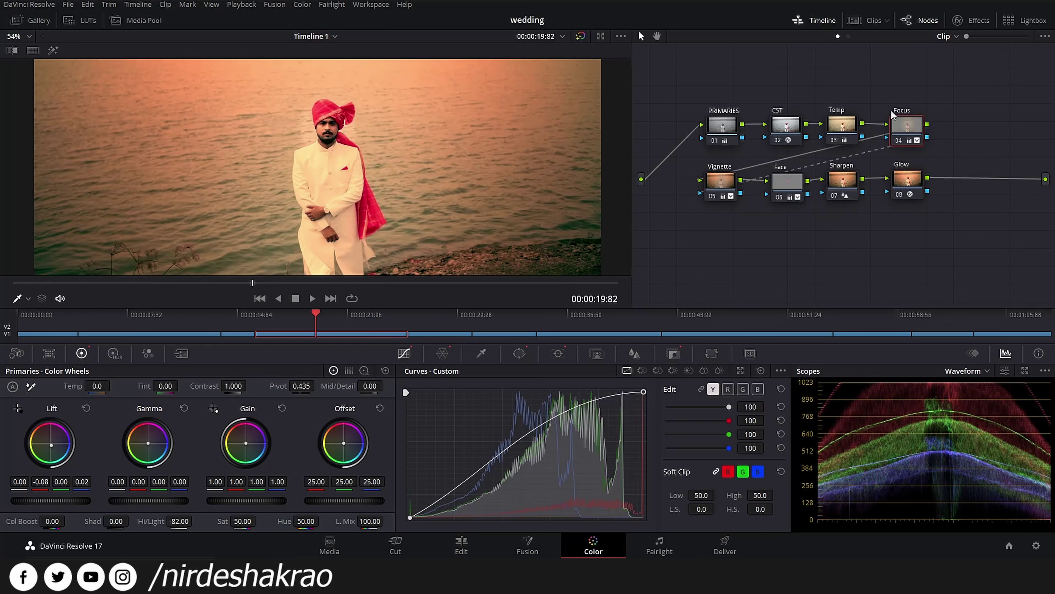
pyautogui.click(519, 353)
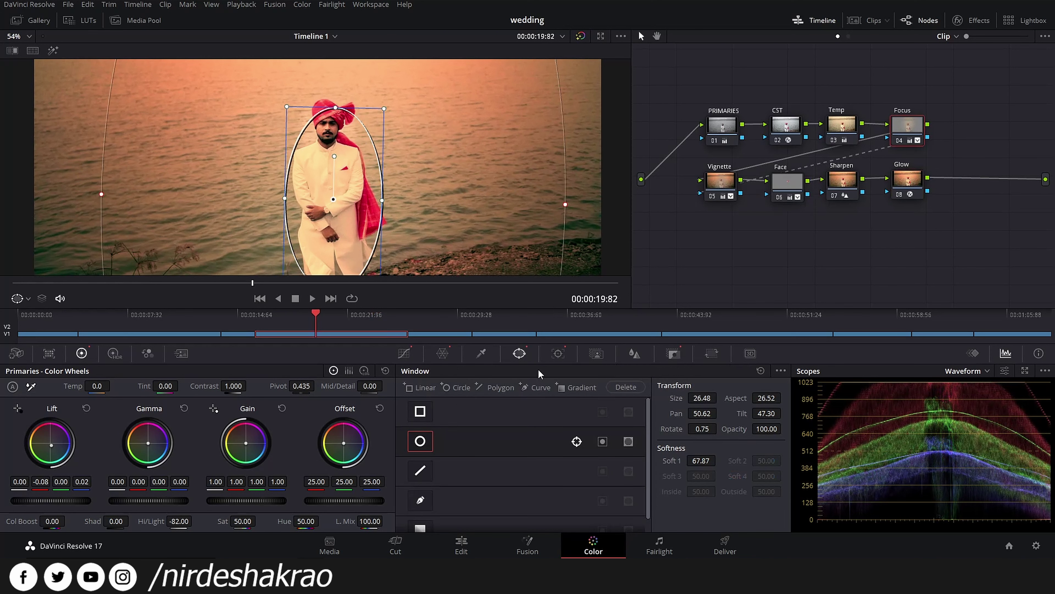
pyautogui.click(558, 353)
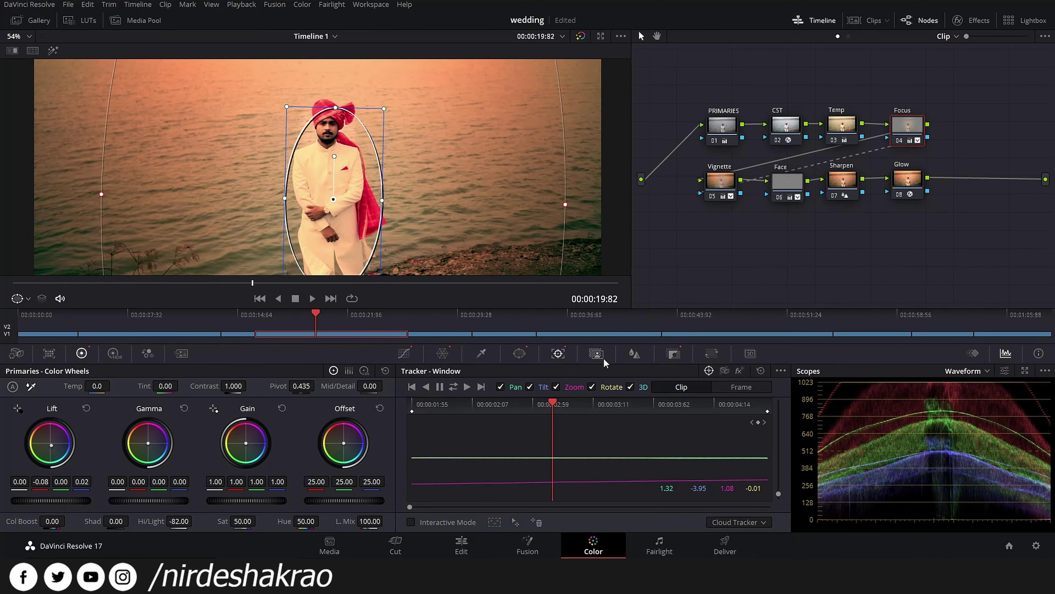
# Step: Track the Focus node's circular window forward from the start of the groom clip and check the track near its end
pyautogui.click(411, 405)
pyautogui.moveTo(410, 407); pyautogui.dragTo(380, 412)
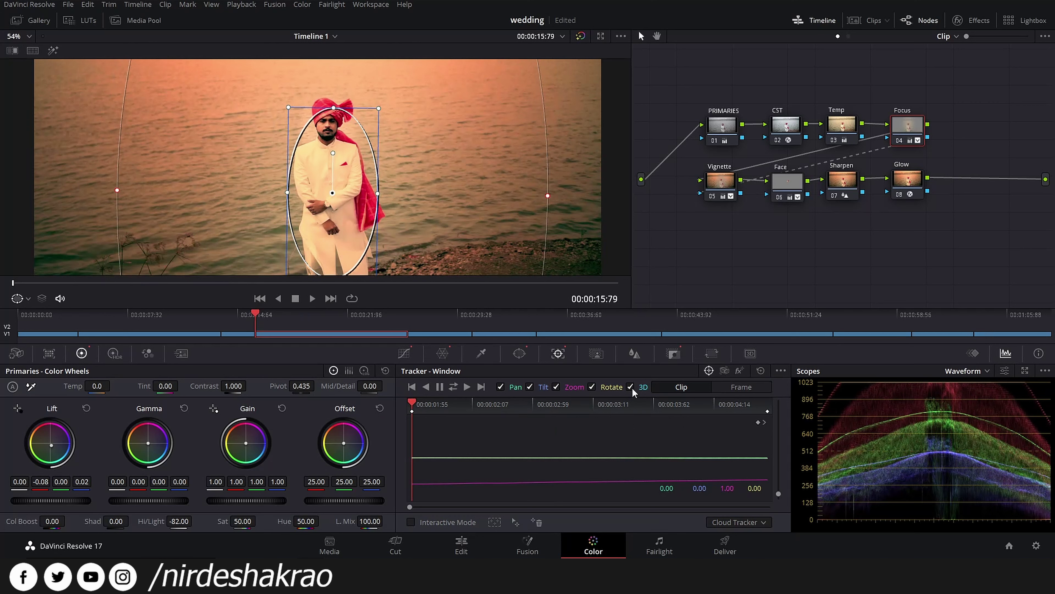
pyautogui.click(468, 387)
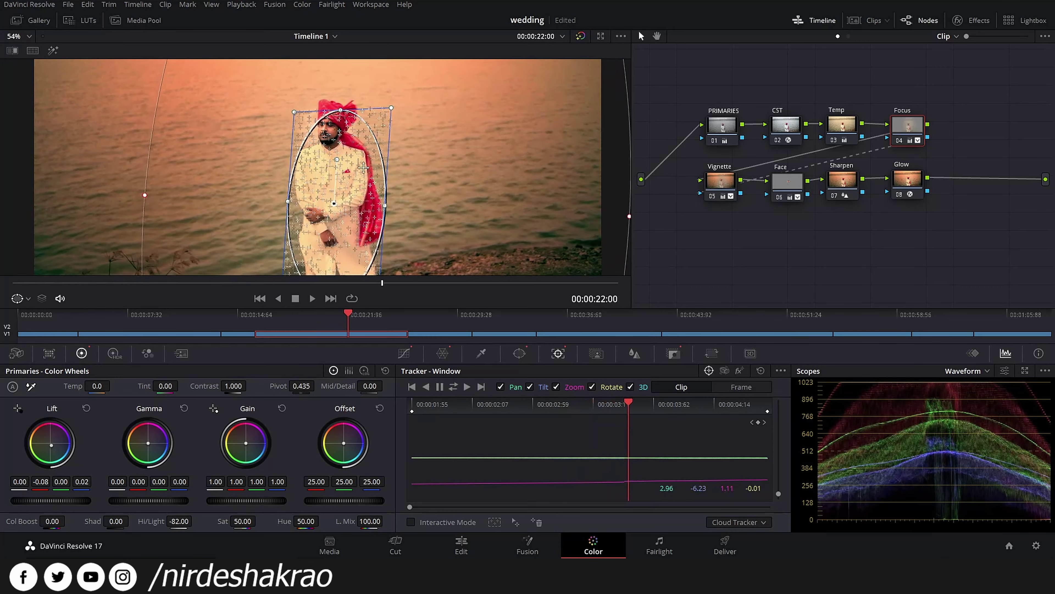
pyautogui.scroll(-3, 366, 140)
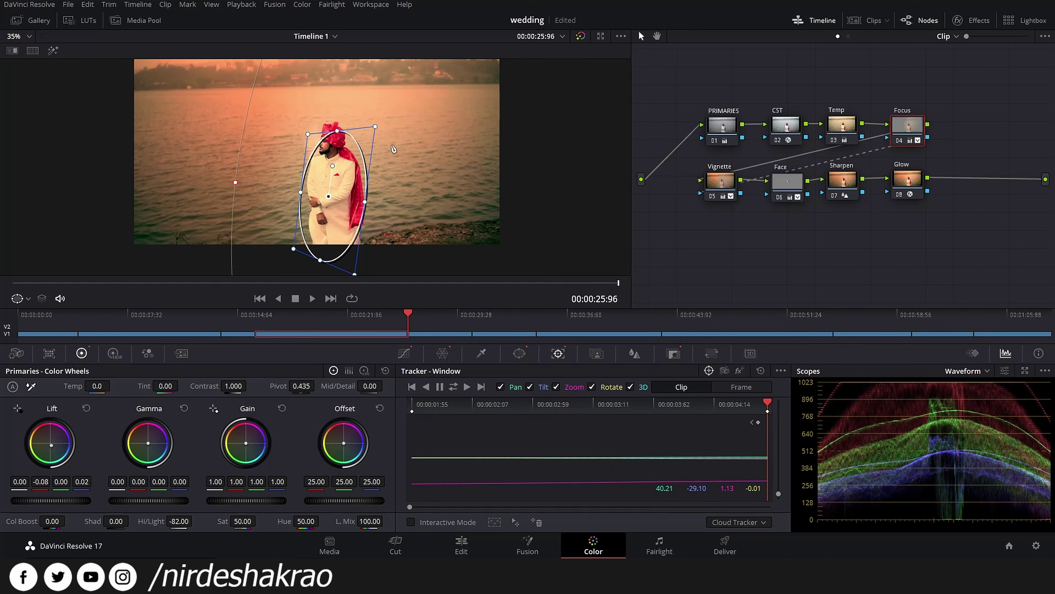
pyautogui.click(753, 406)
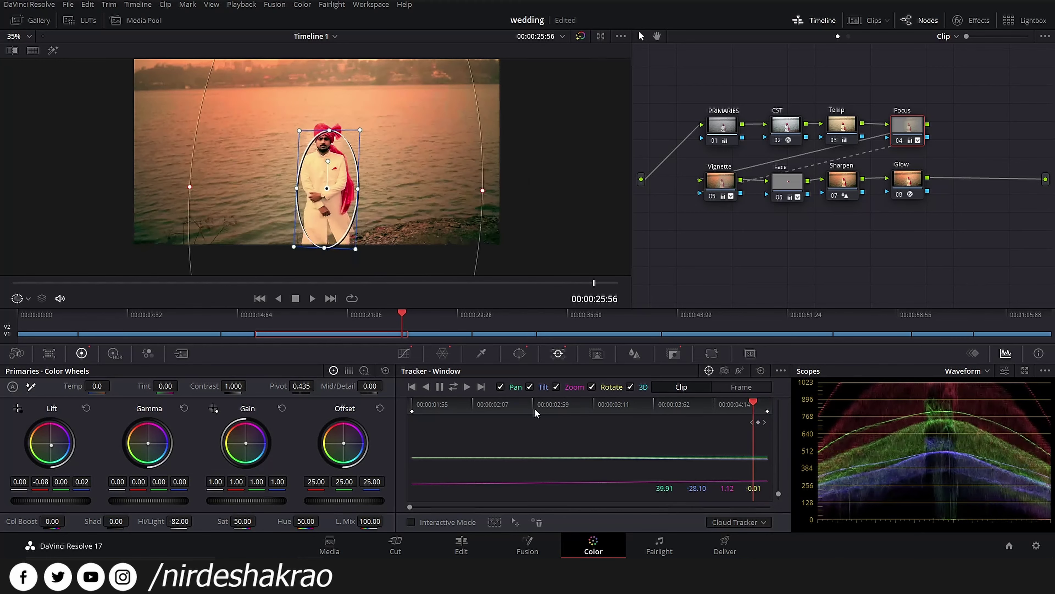
# Step: Track the Focus node's circular window forward again from the start of the groom clip with 3D turned off
pyautogui.click(651, 407)
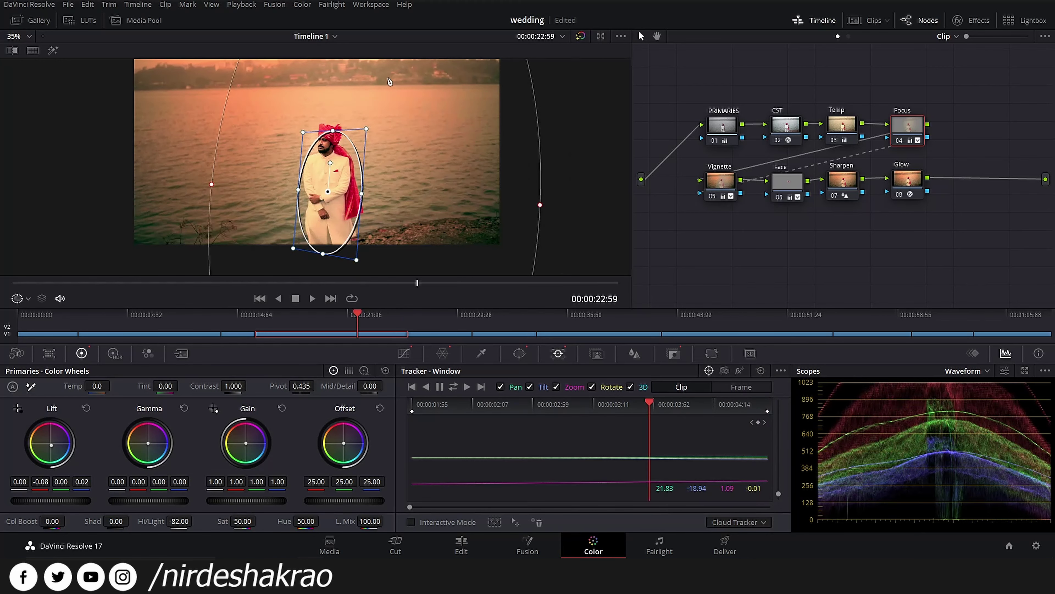
pyautogui.moveTo(650, 404); pyautogui.dragTo(392, 417)
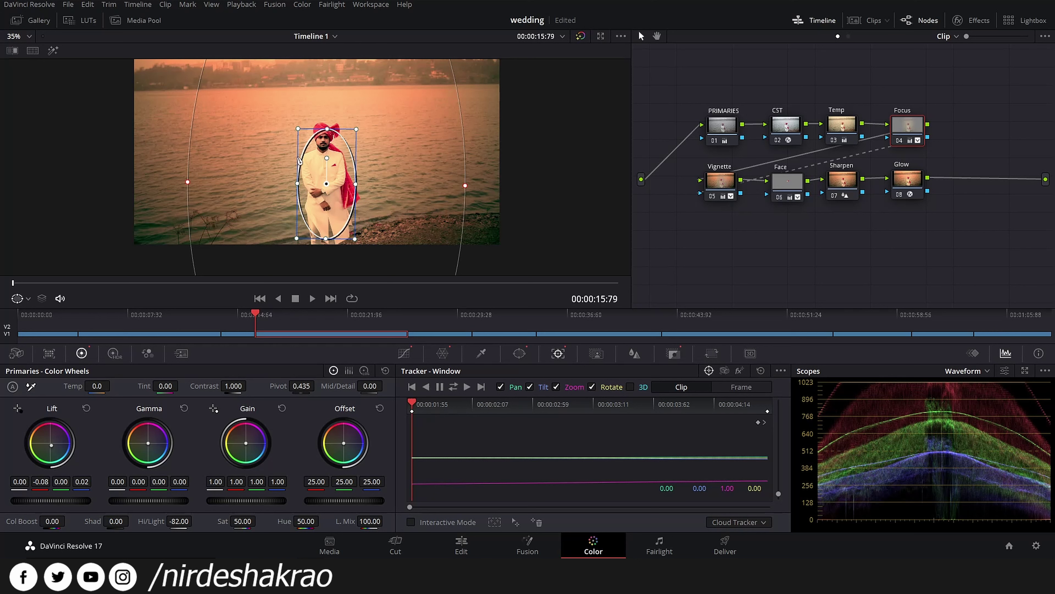
pyautogui.click(467, 387)
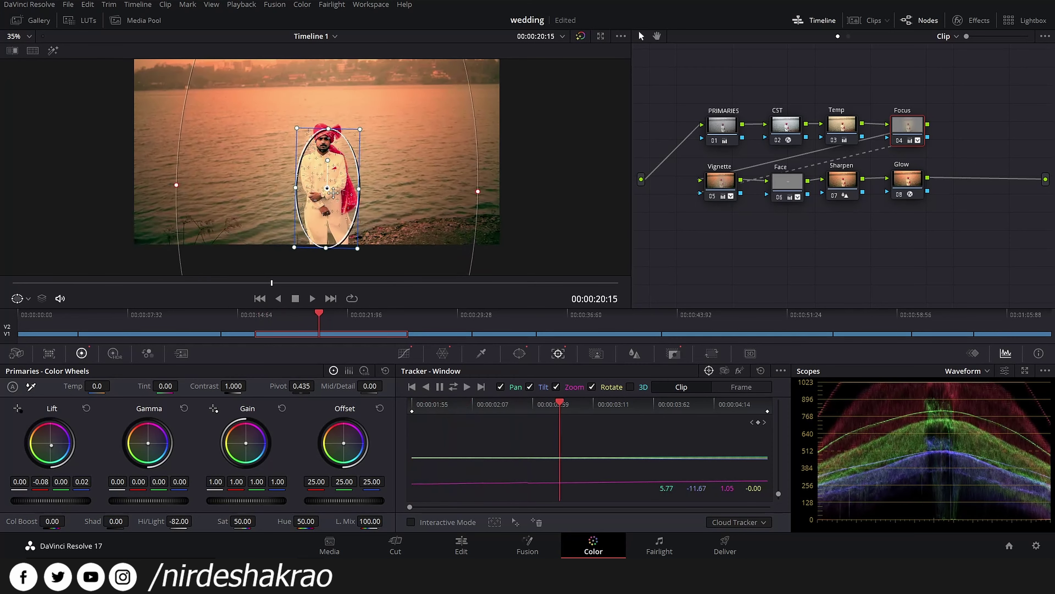
# Step: Check the Focus window's new track up close at the end, middle and start of the groom clip
pyautogui.scroll(3, 342, 175)
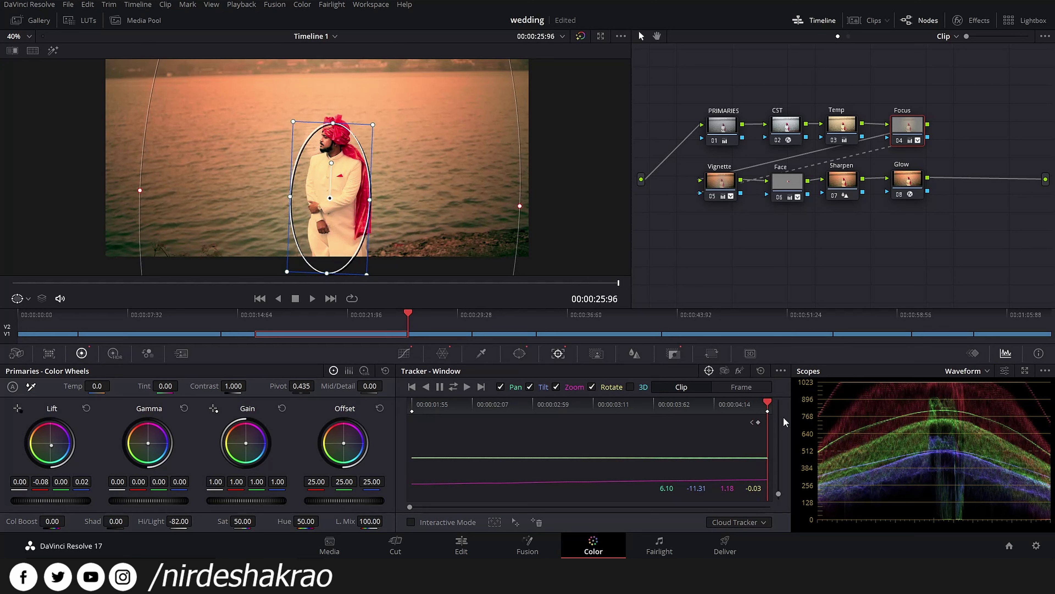
pyautogui.moveTo(705, 407); pyautogui.dragTo(569, 410)
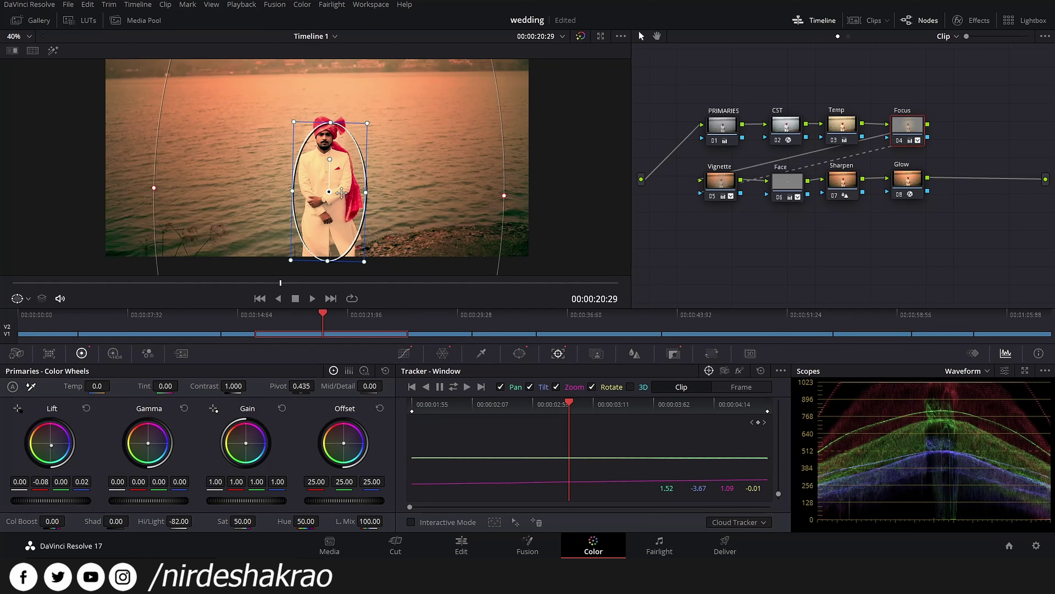
pyautogui.scroll(2, 371, 130)
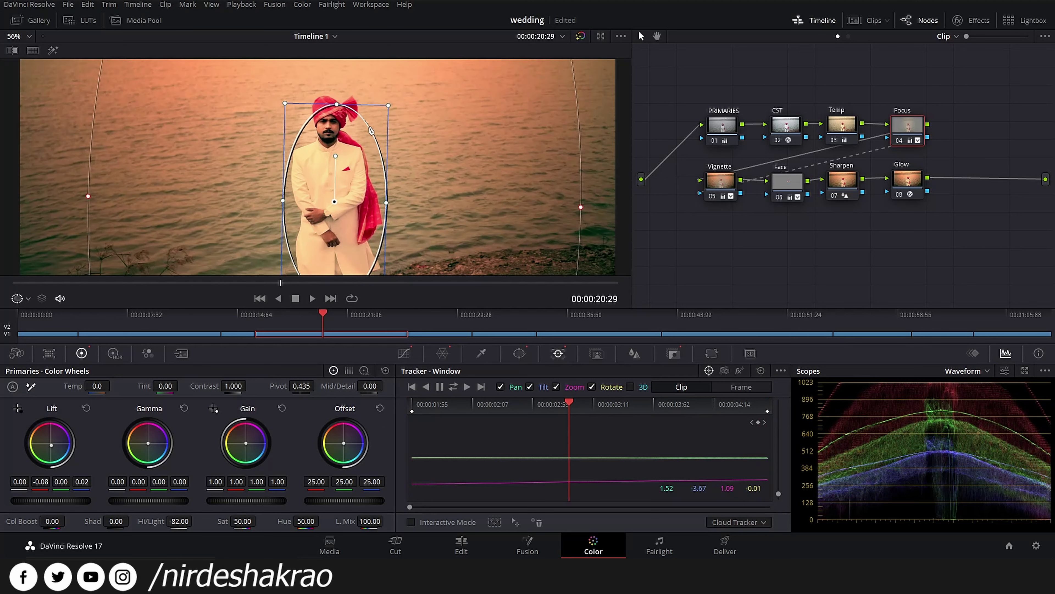
pyautogui.scroll(1, 371, 130)
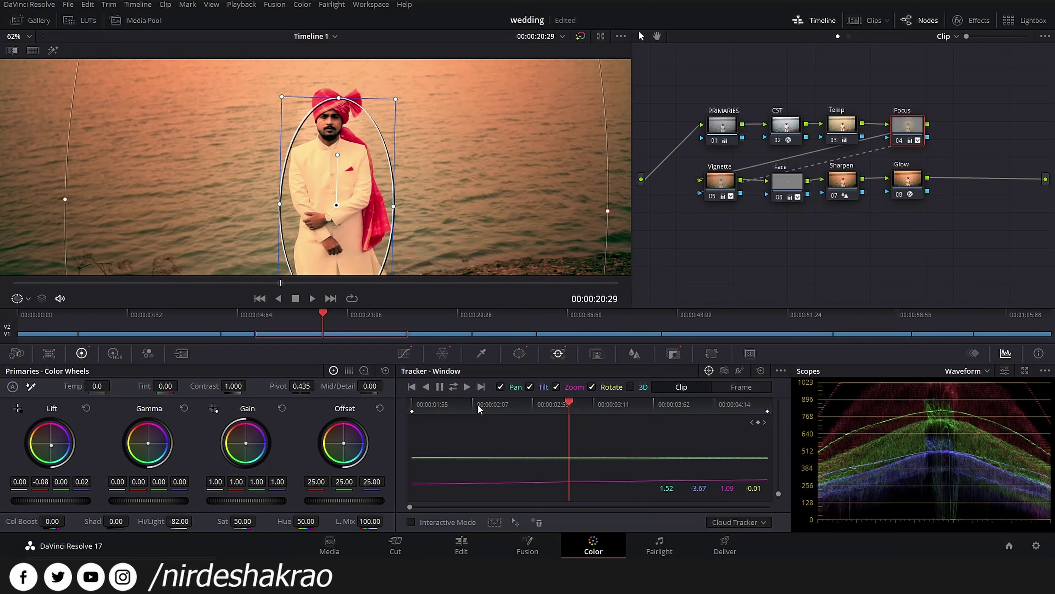
pyautogui.click(413, 410)
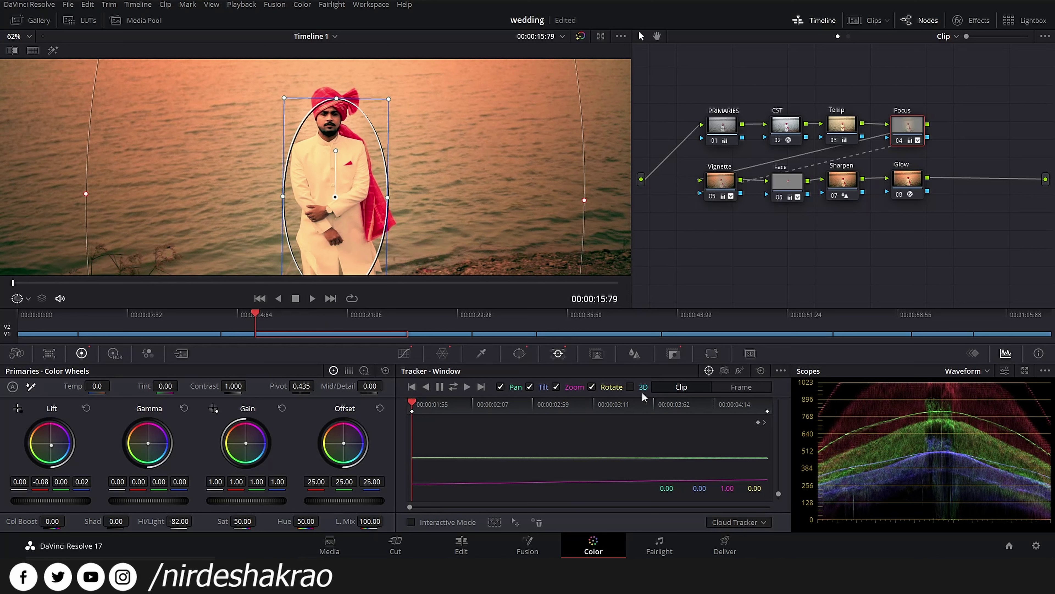
pyautogui.scroll(-3, 433, 204)
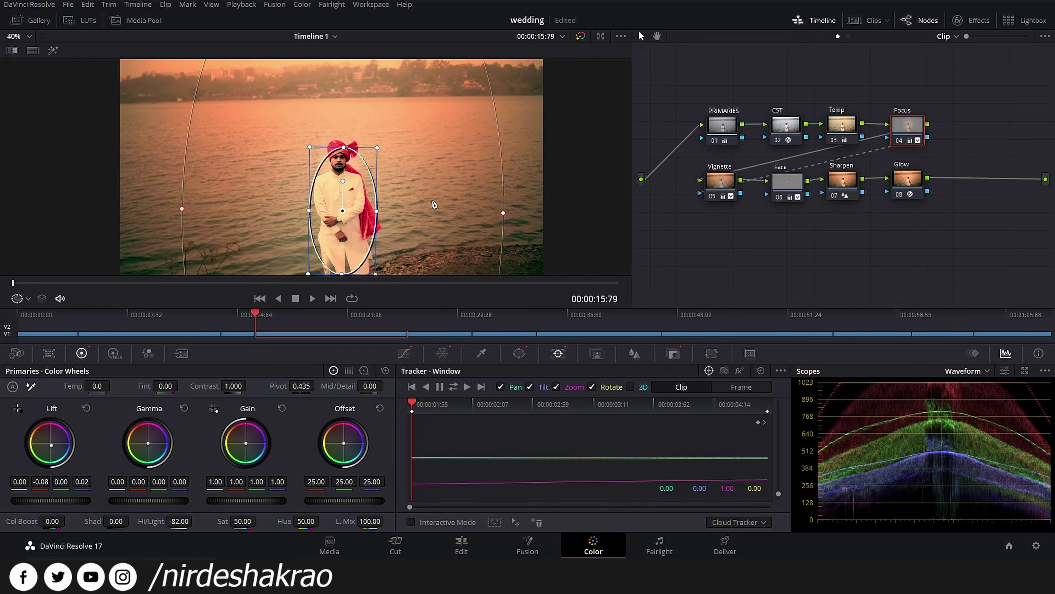
pyautogui.scroll(-1, 434, 203)
# Step: Compare the palm beach clip at 00:00:50:54 with its grade bypassed and with its grade enabled
pyautogui.click(776, 331)
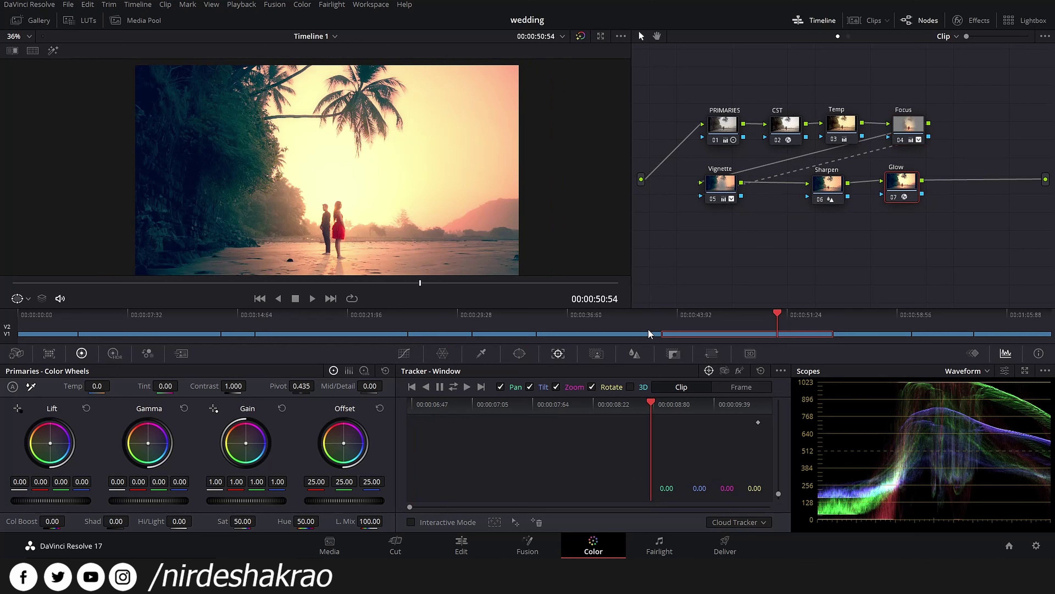
pyautogui.click(581, 37)
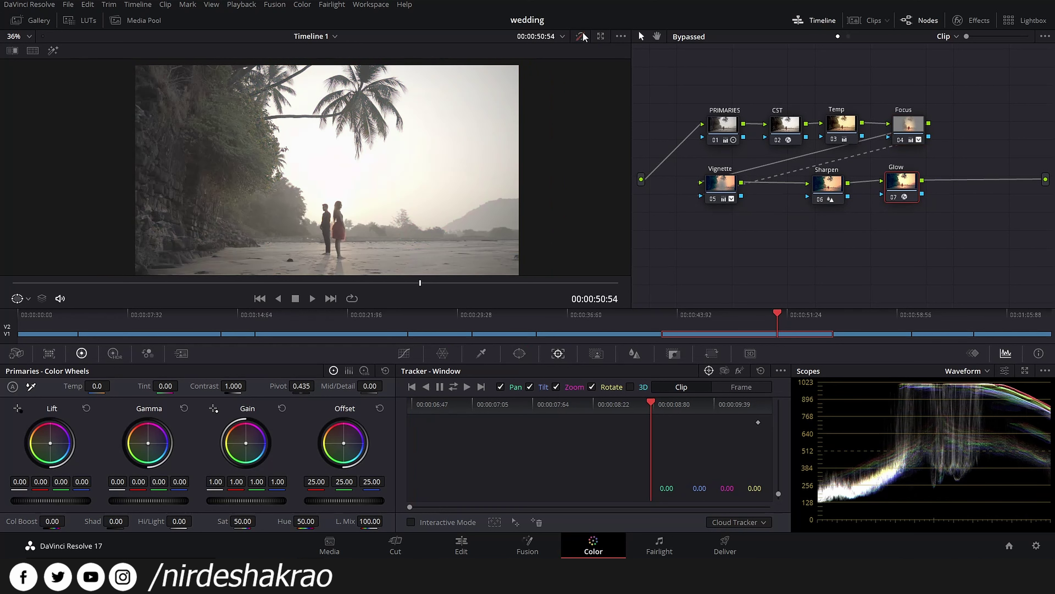
pyautogui.click(581, 36)
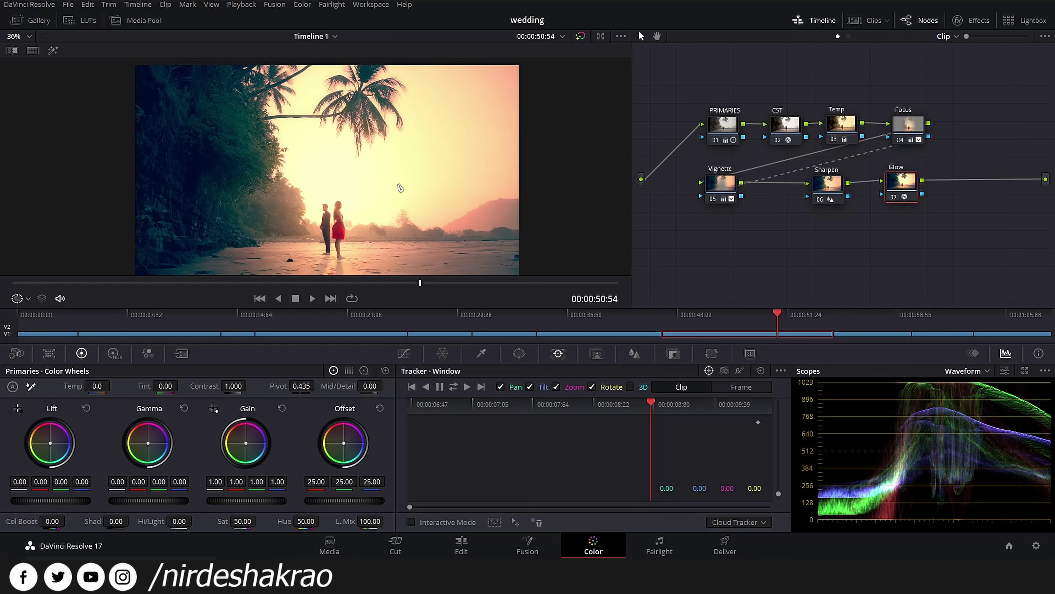
# Step: Review the graded bride, groom and couple clips along the timeline, ending on the palm-tree couple clip at 00:00:31:48
pyautogui.click(52, 315)
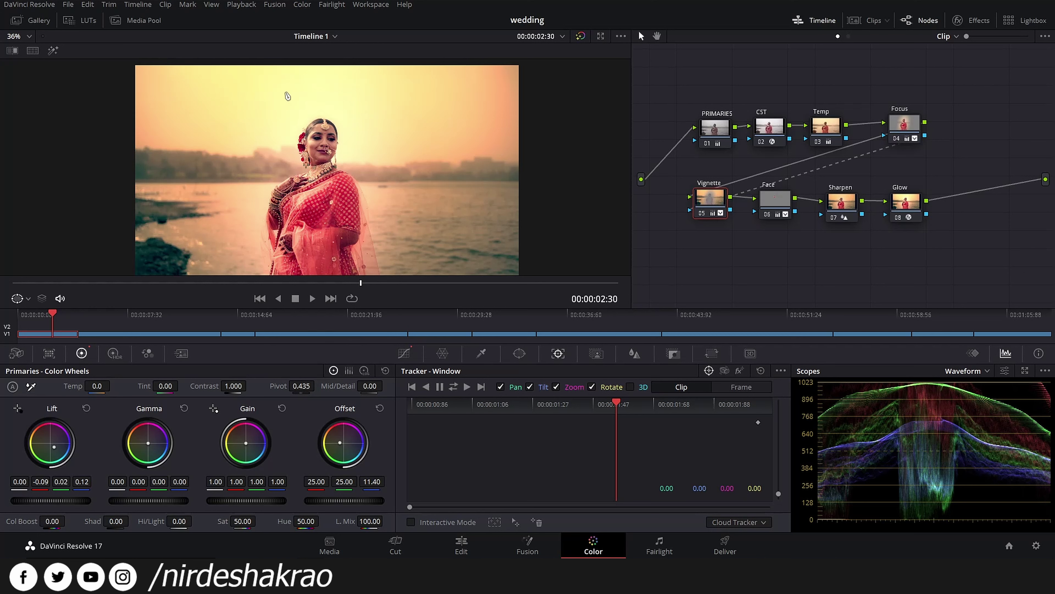
pyautogui.click(324, 318)
pyautogui.click(442, 320)
pyautogui.click(491, 319)
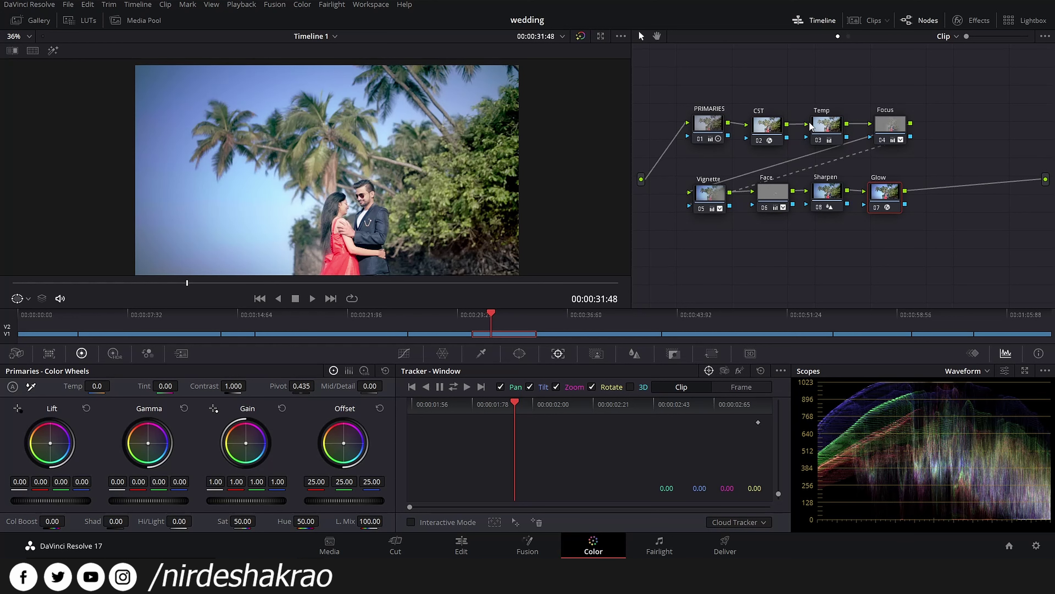
# Step: Try warmer temperatures of 1540 and 2230 on the palm-tree couple clip's Temp node, and undo both changes
pyautogui.click(838, 126)
pyautogui.moveTo(96, 391); pyautogui.dragTo(113, 386)
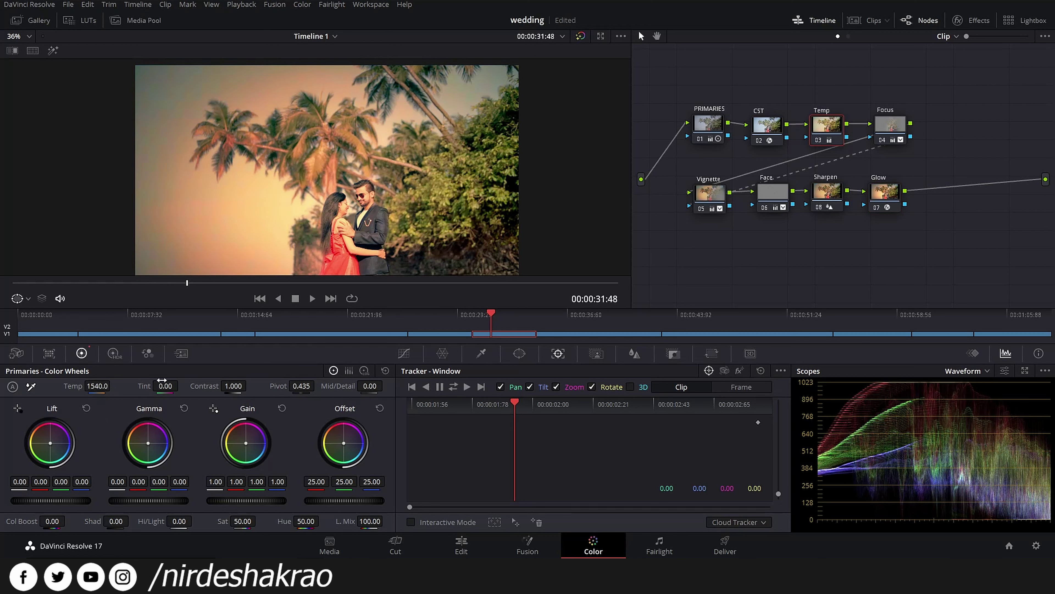
pyautogui.moveTo(119, 394); pyautogui.dragTo(113, 385)
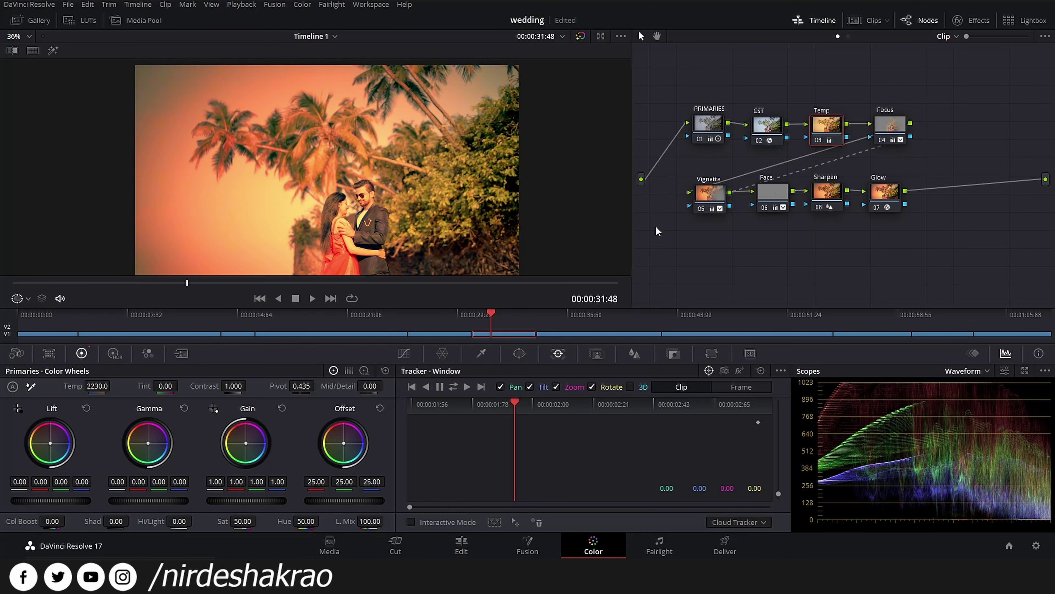
pyautogui.hotkey('ctrl', 'z')
pyautogui.hotkey('ctrl', 'z')
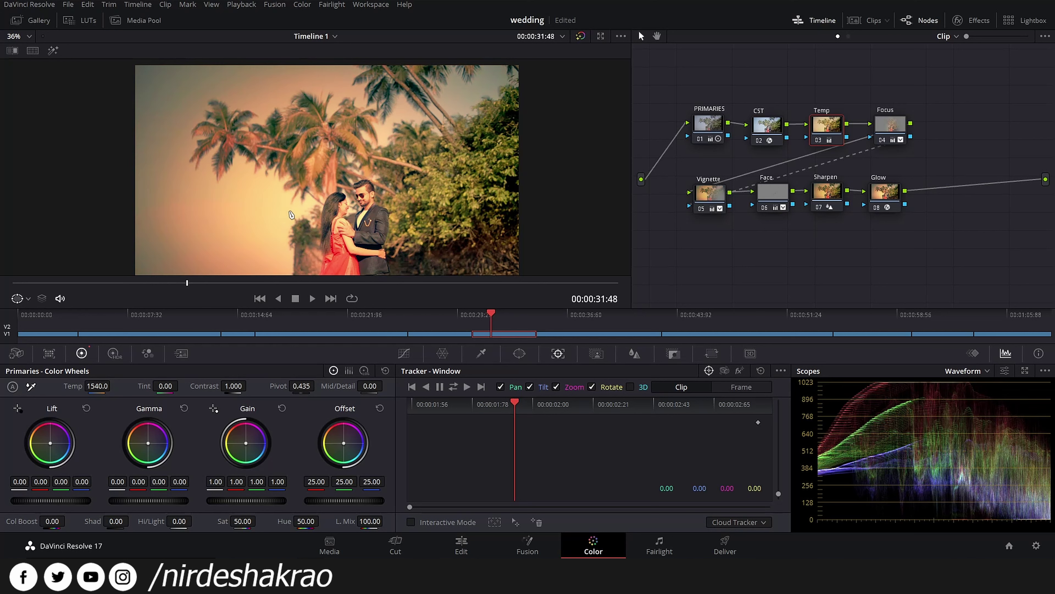
pyautogui.hotkey('ctrl', 'z')
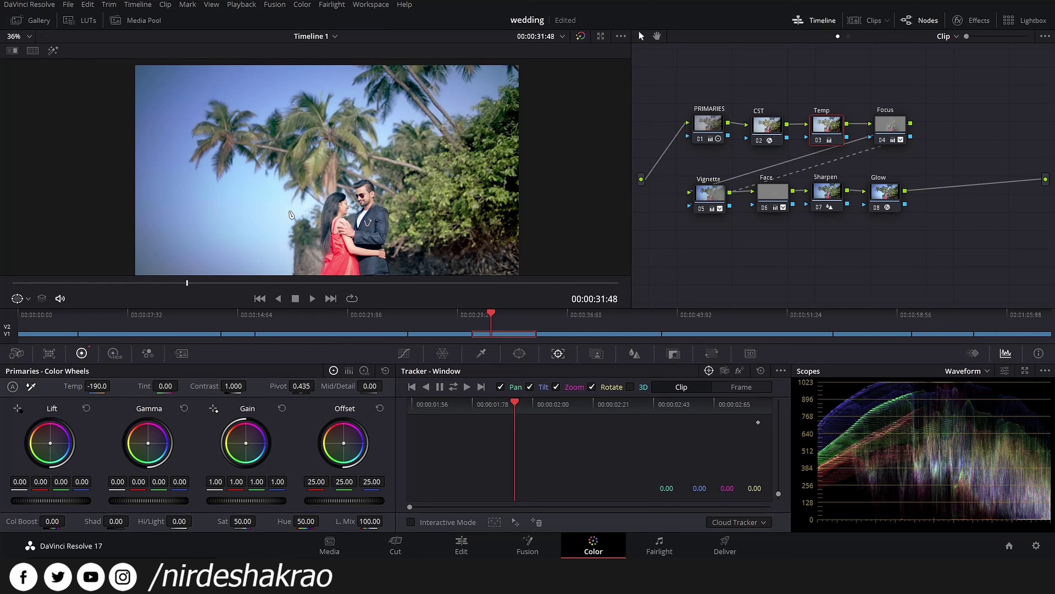
# Step: Hide the mini timeline to give the viewer and node graph more room
pyautogui.click(804, 22)
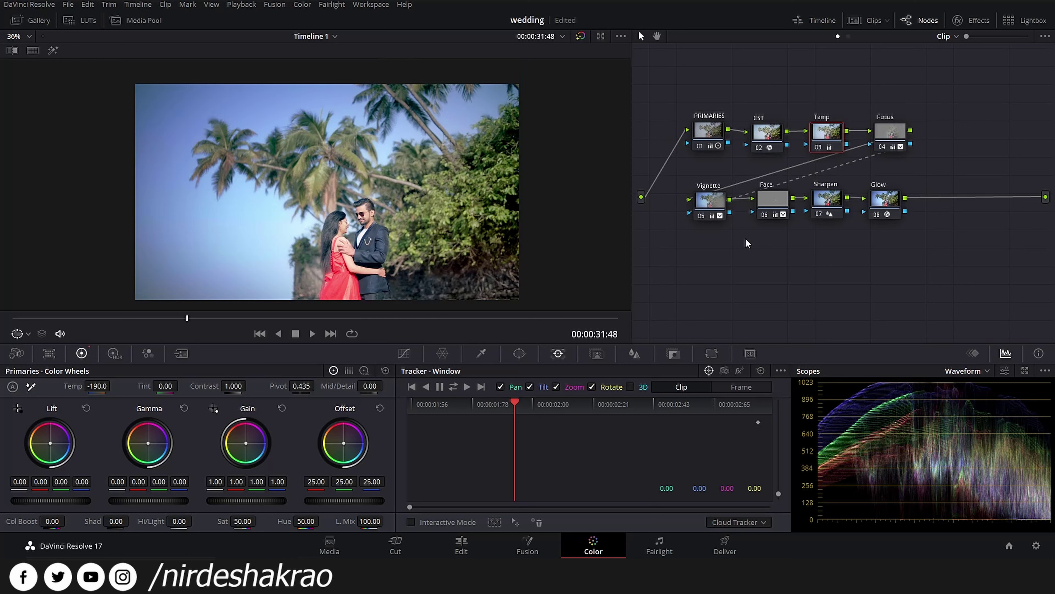
pyautogui.moveTo(745, 239); pyautogui.dragTo(775, 244)
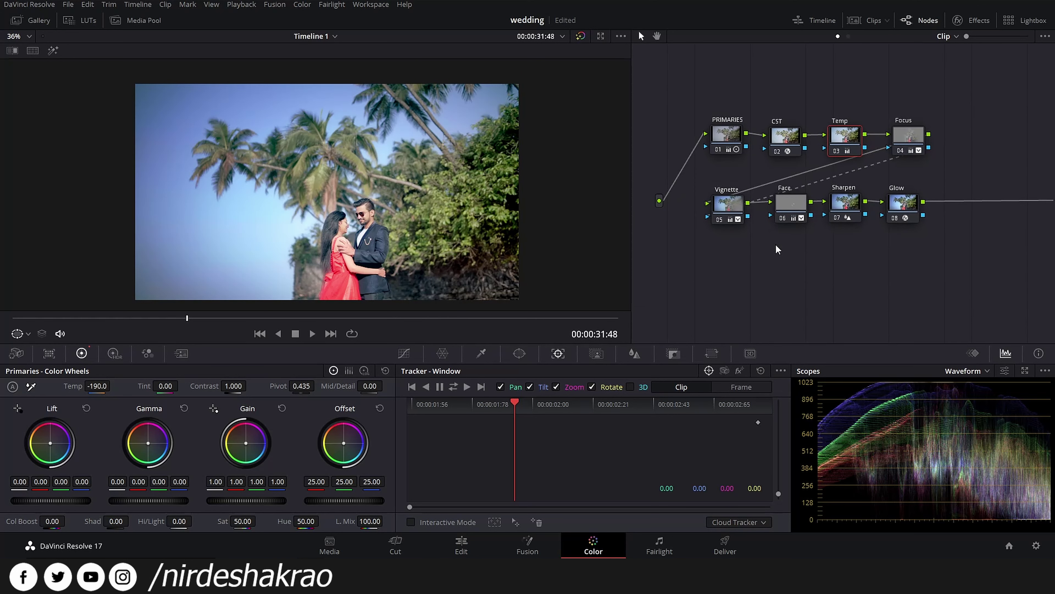